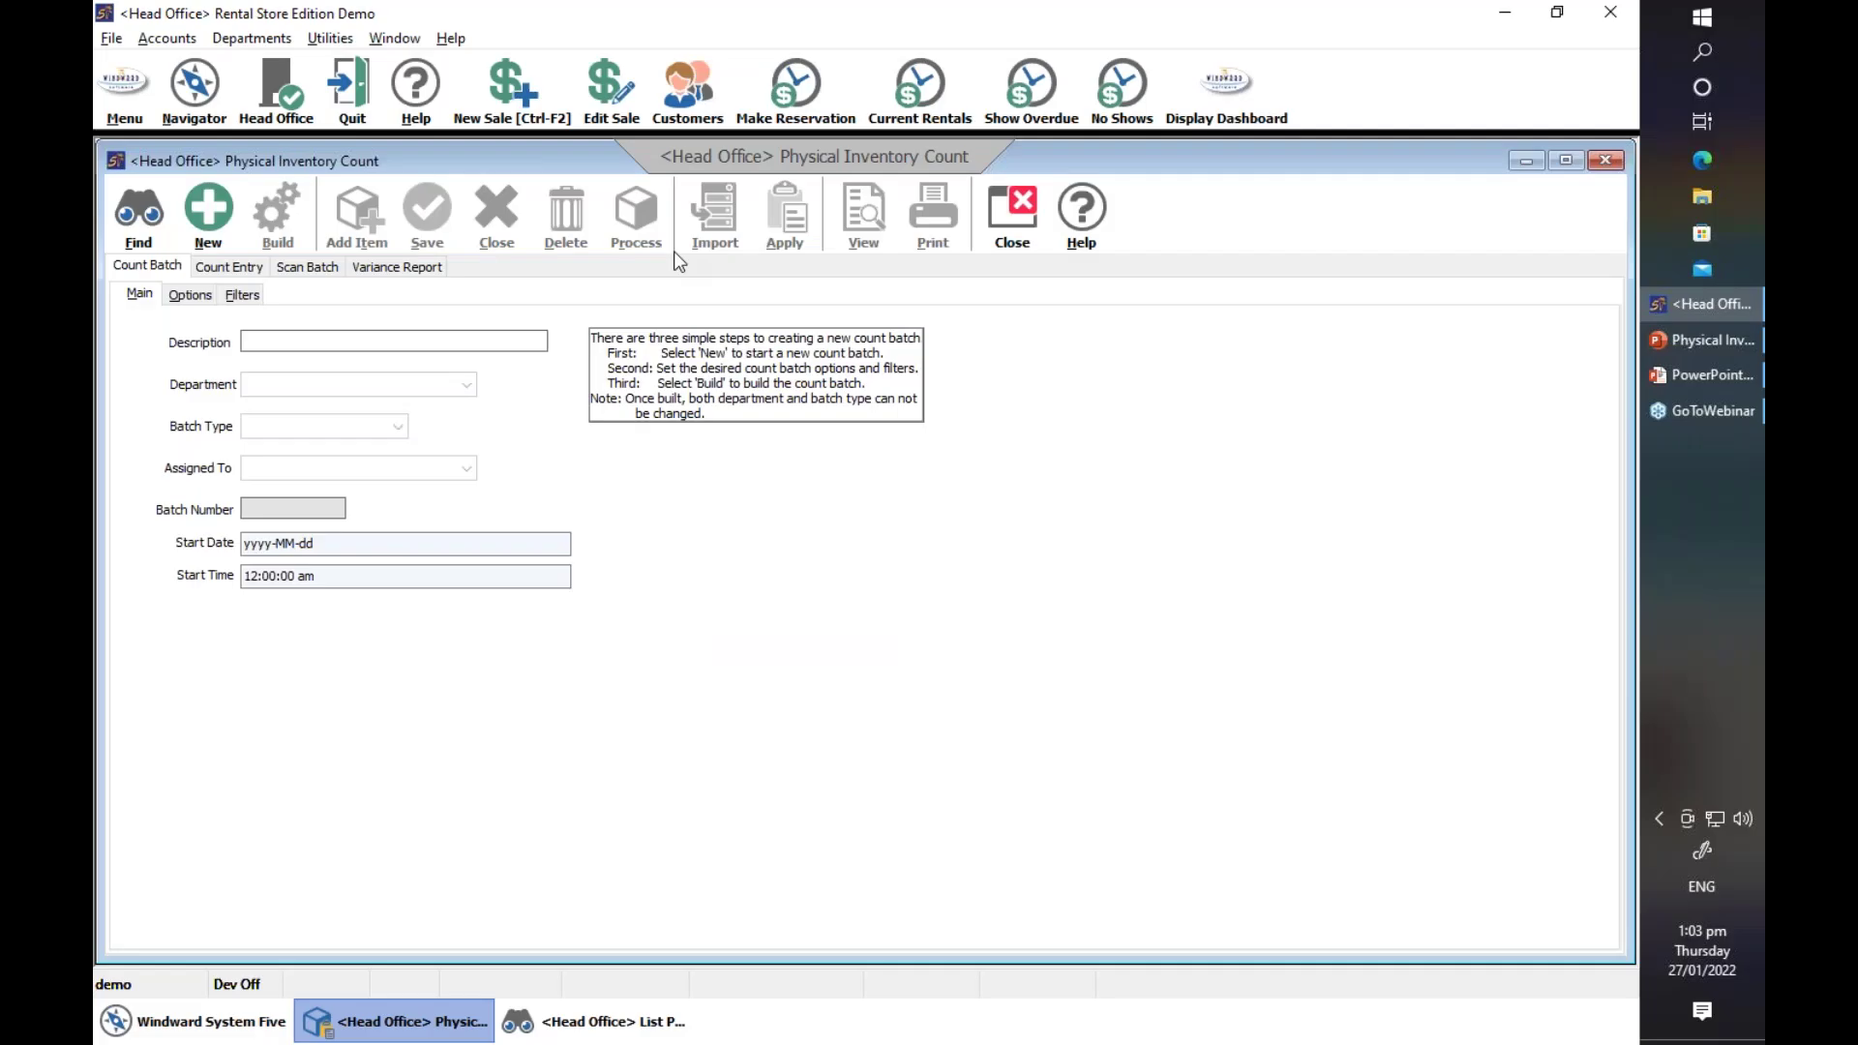
- Open another Physical Inventory Count window from the Inventory and Purchases section of the navigator
left_click(190, 81)
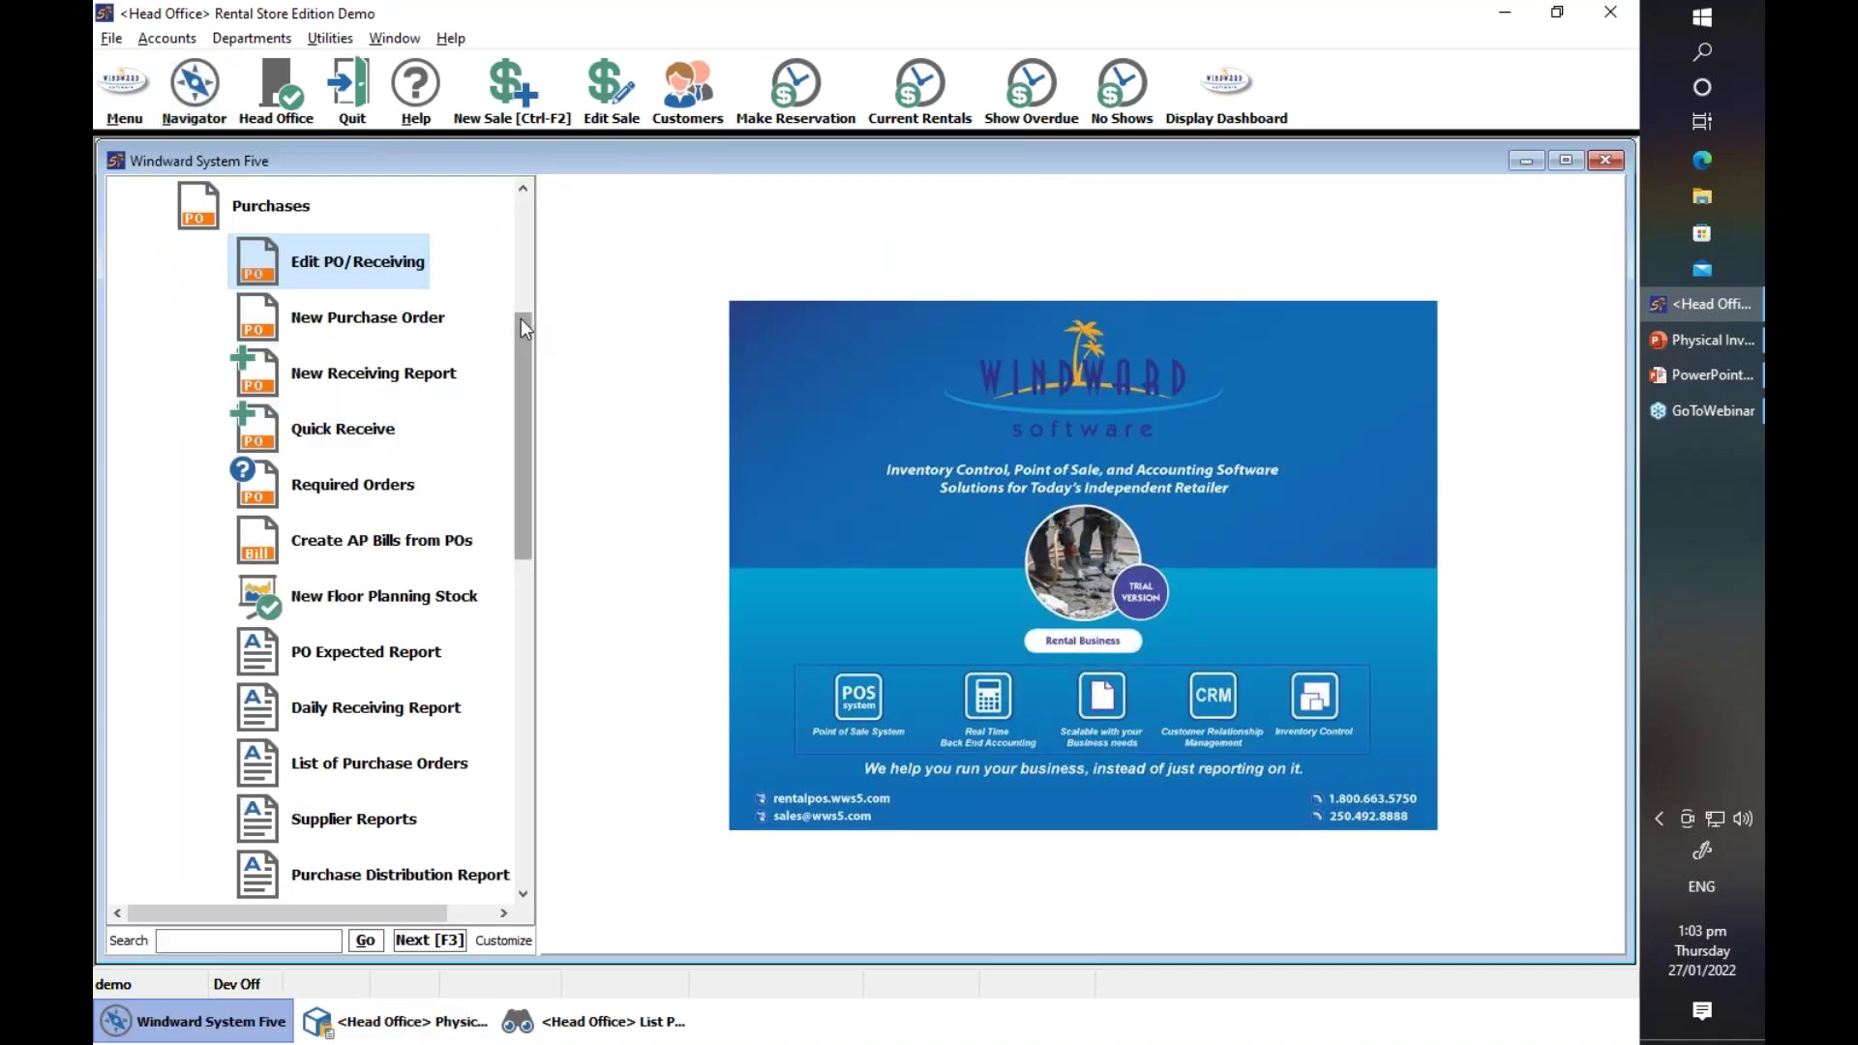
scroll(520, 325, "up", 3)
left_click(136, 440)
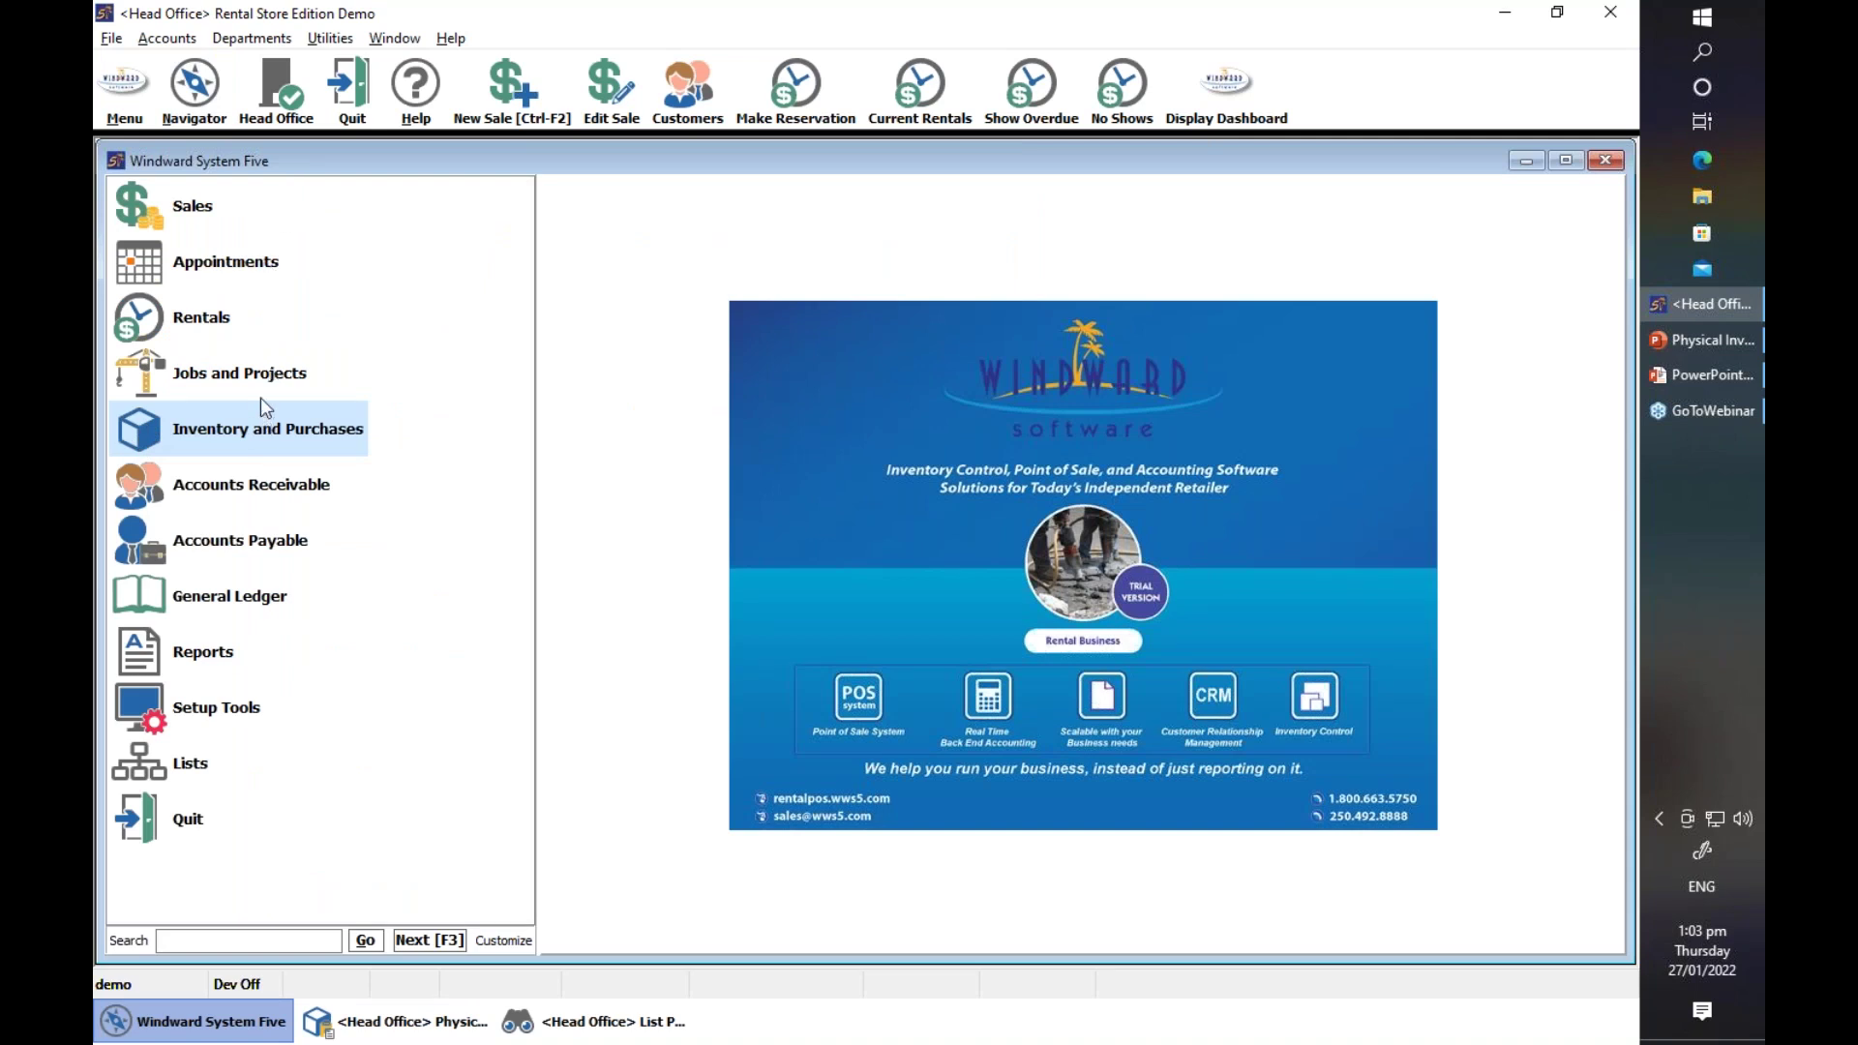
left_click(262, 438)
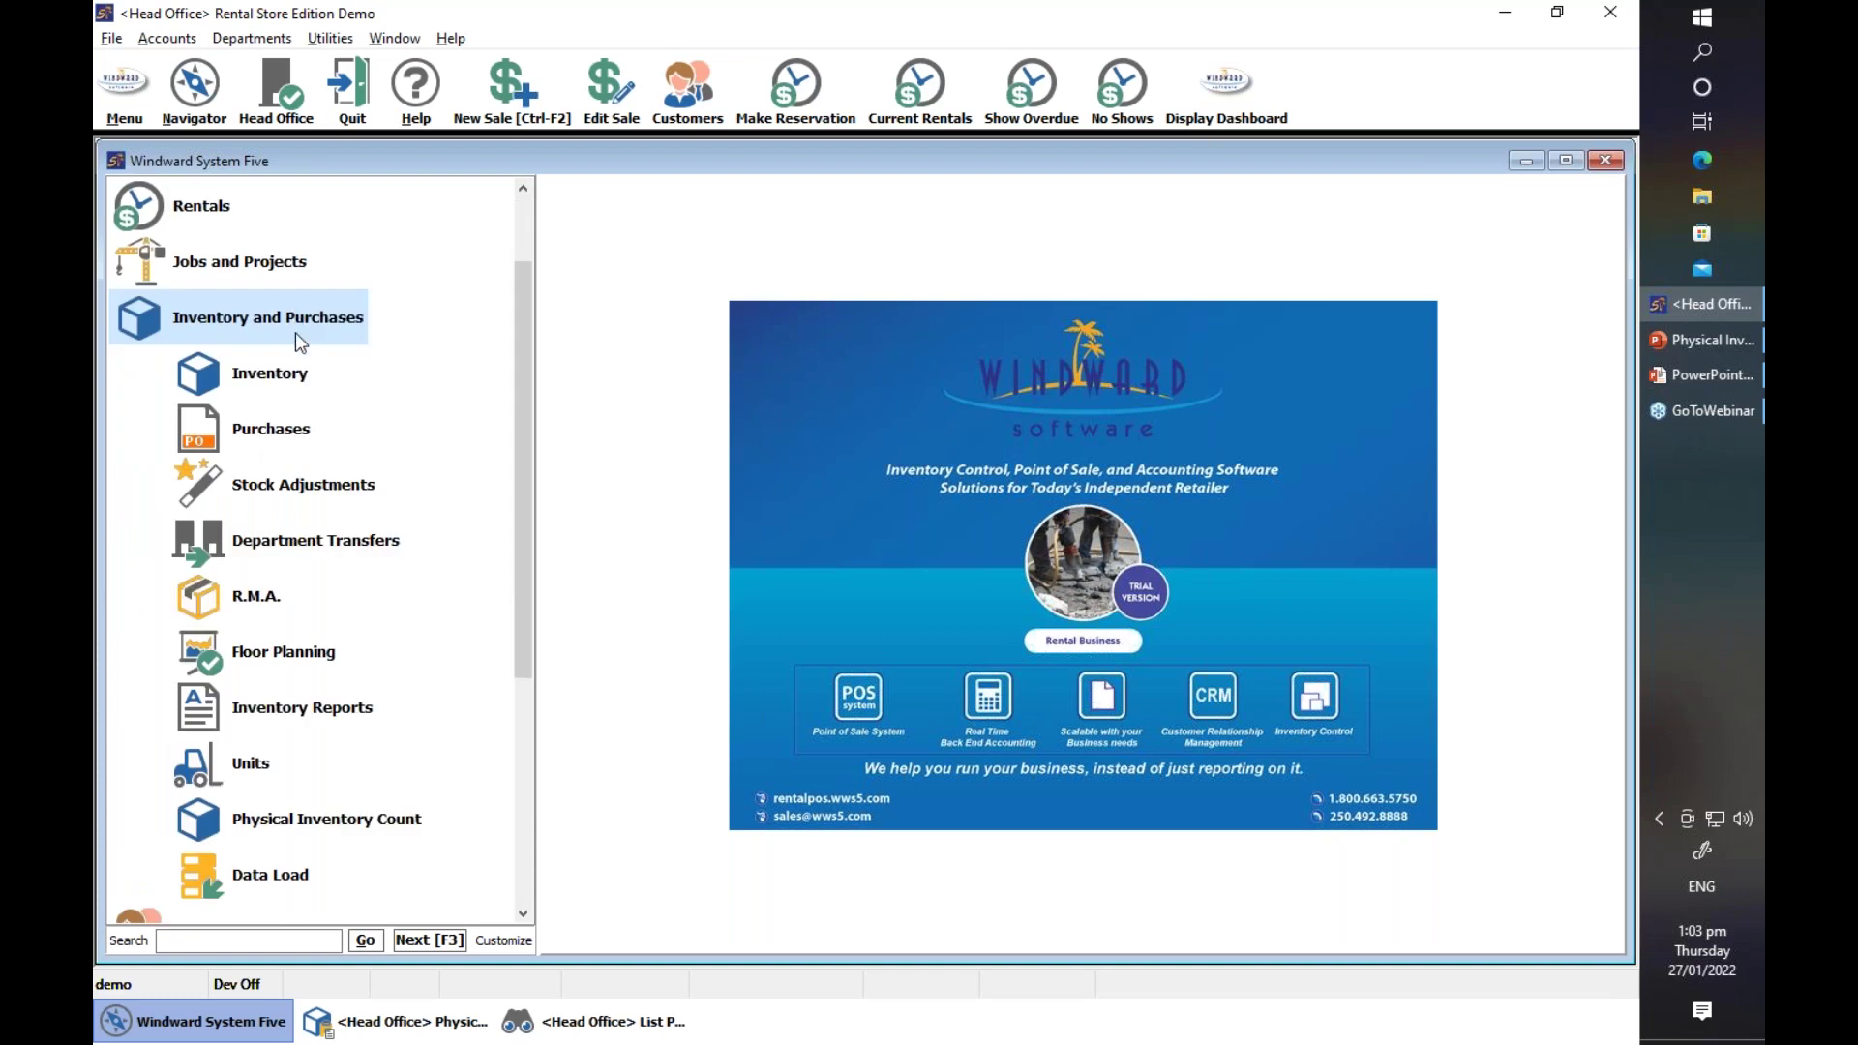
left_click(350, 842)
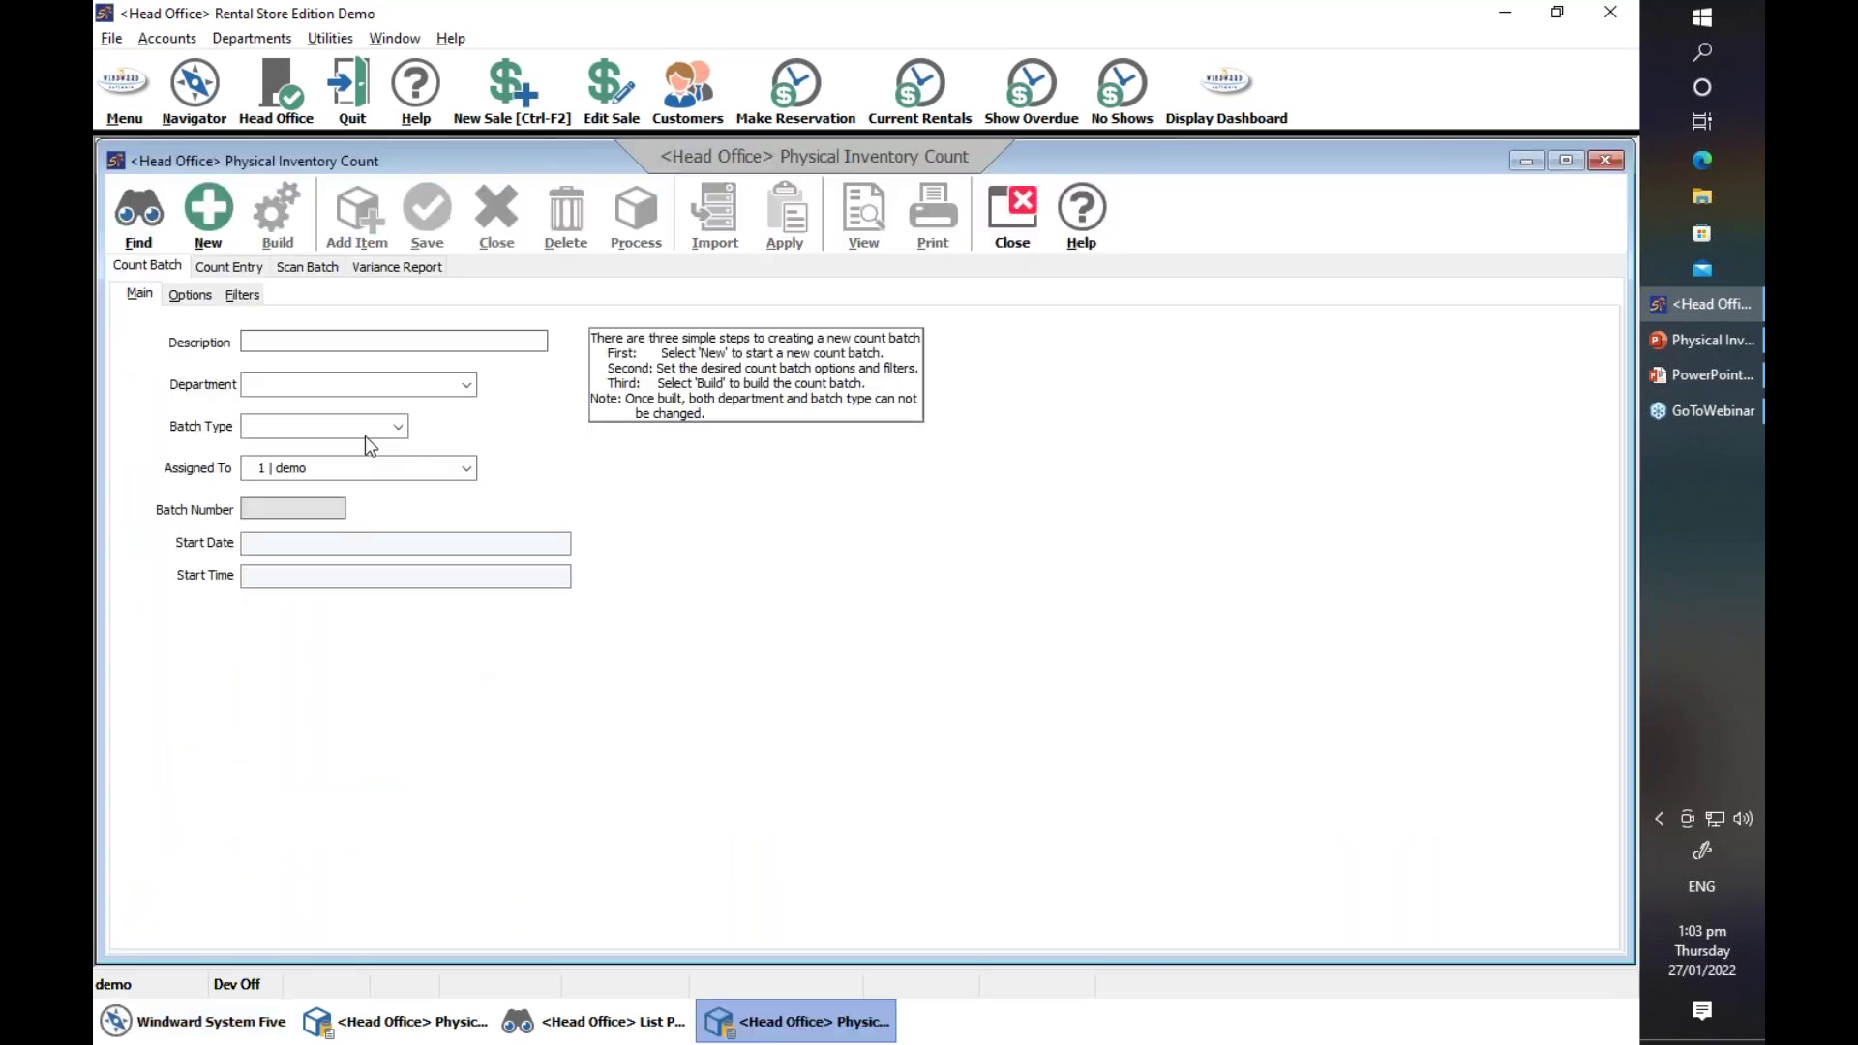
- Create a new count batch filtered by the sub category Equipment - New and build it
left_click(208, 218)
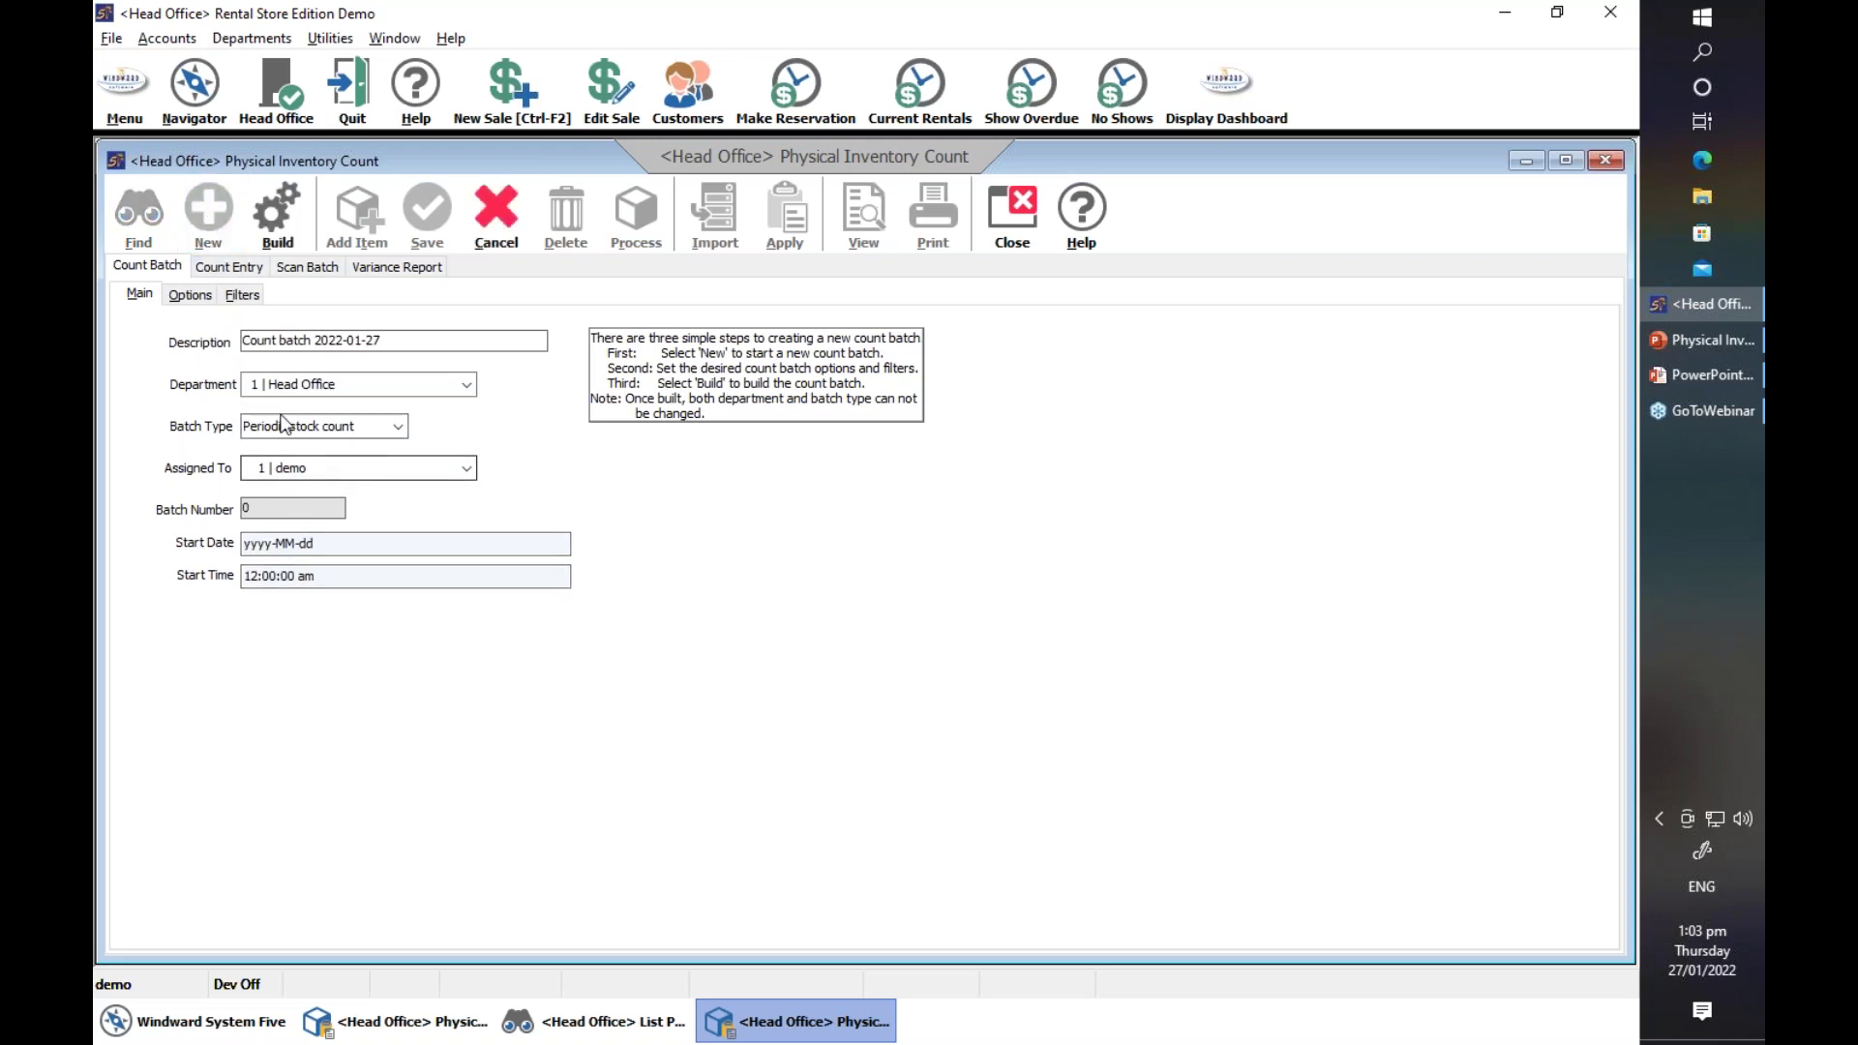
left_click(192, 296)
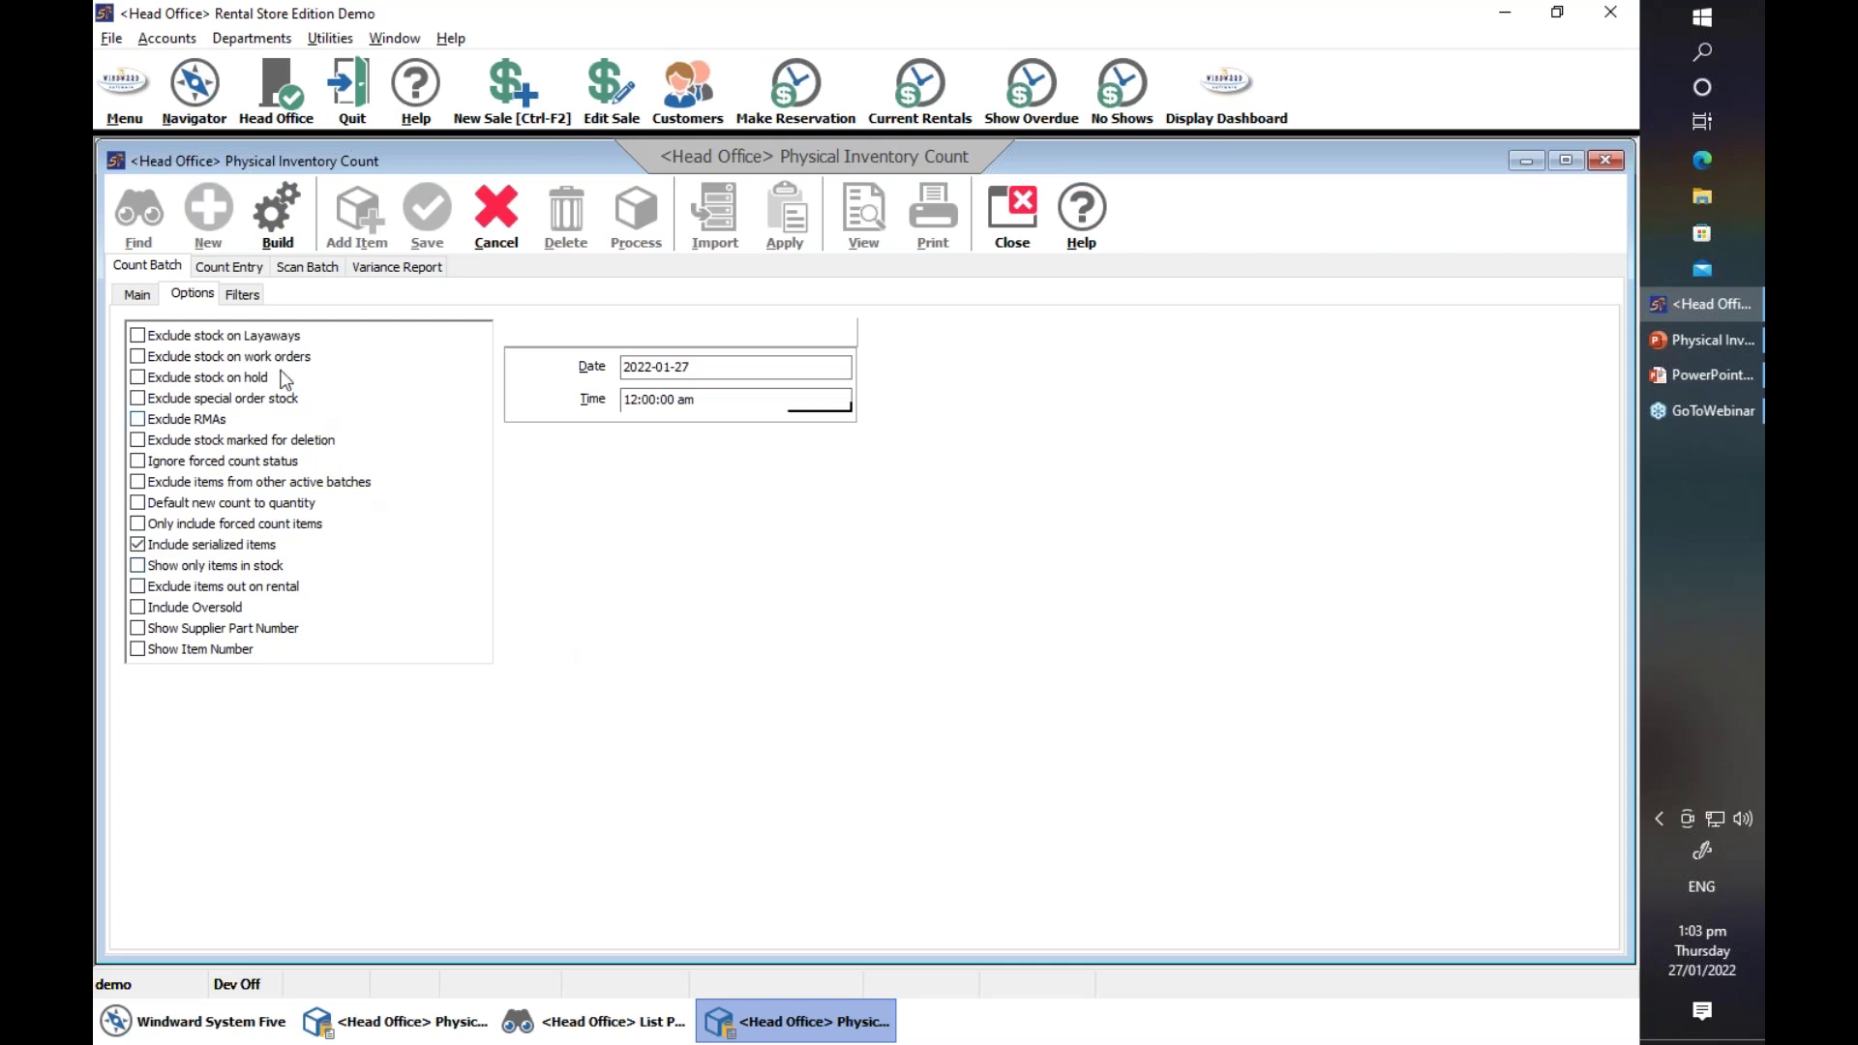
left_click(242, 294)
left_click(132, 528)
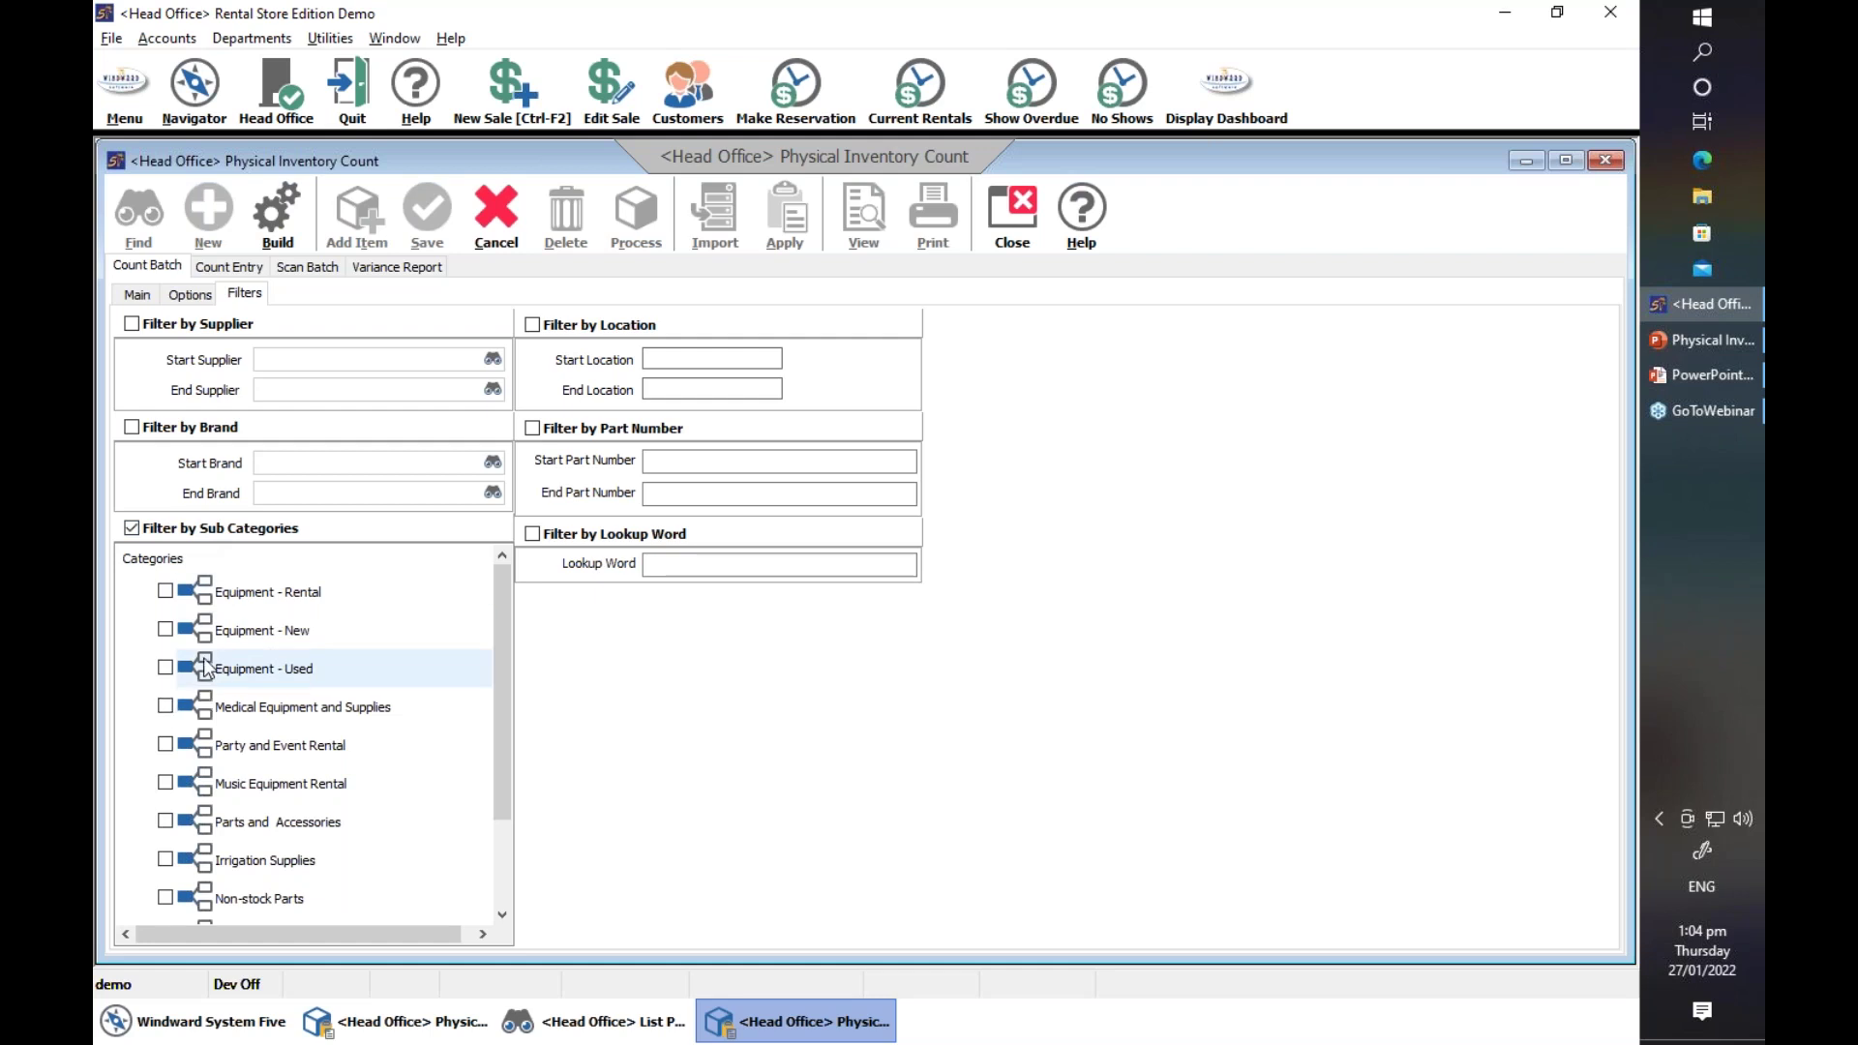
left_click(165, 630)
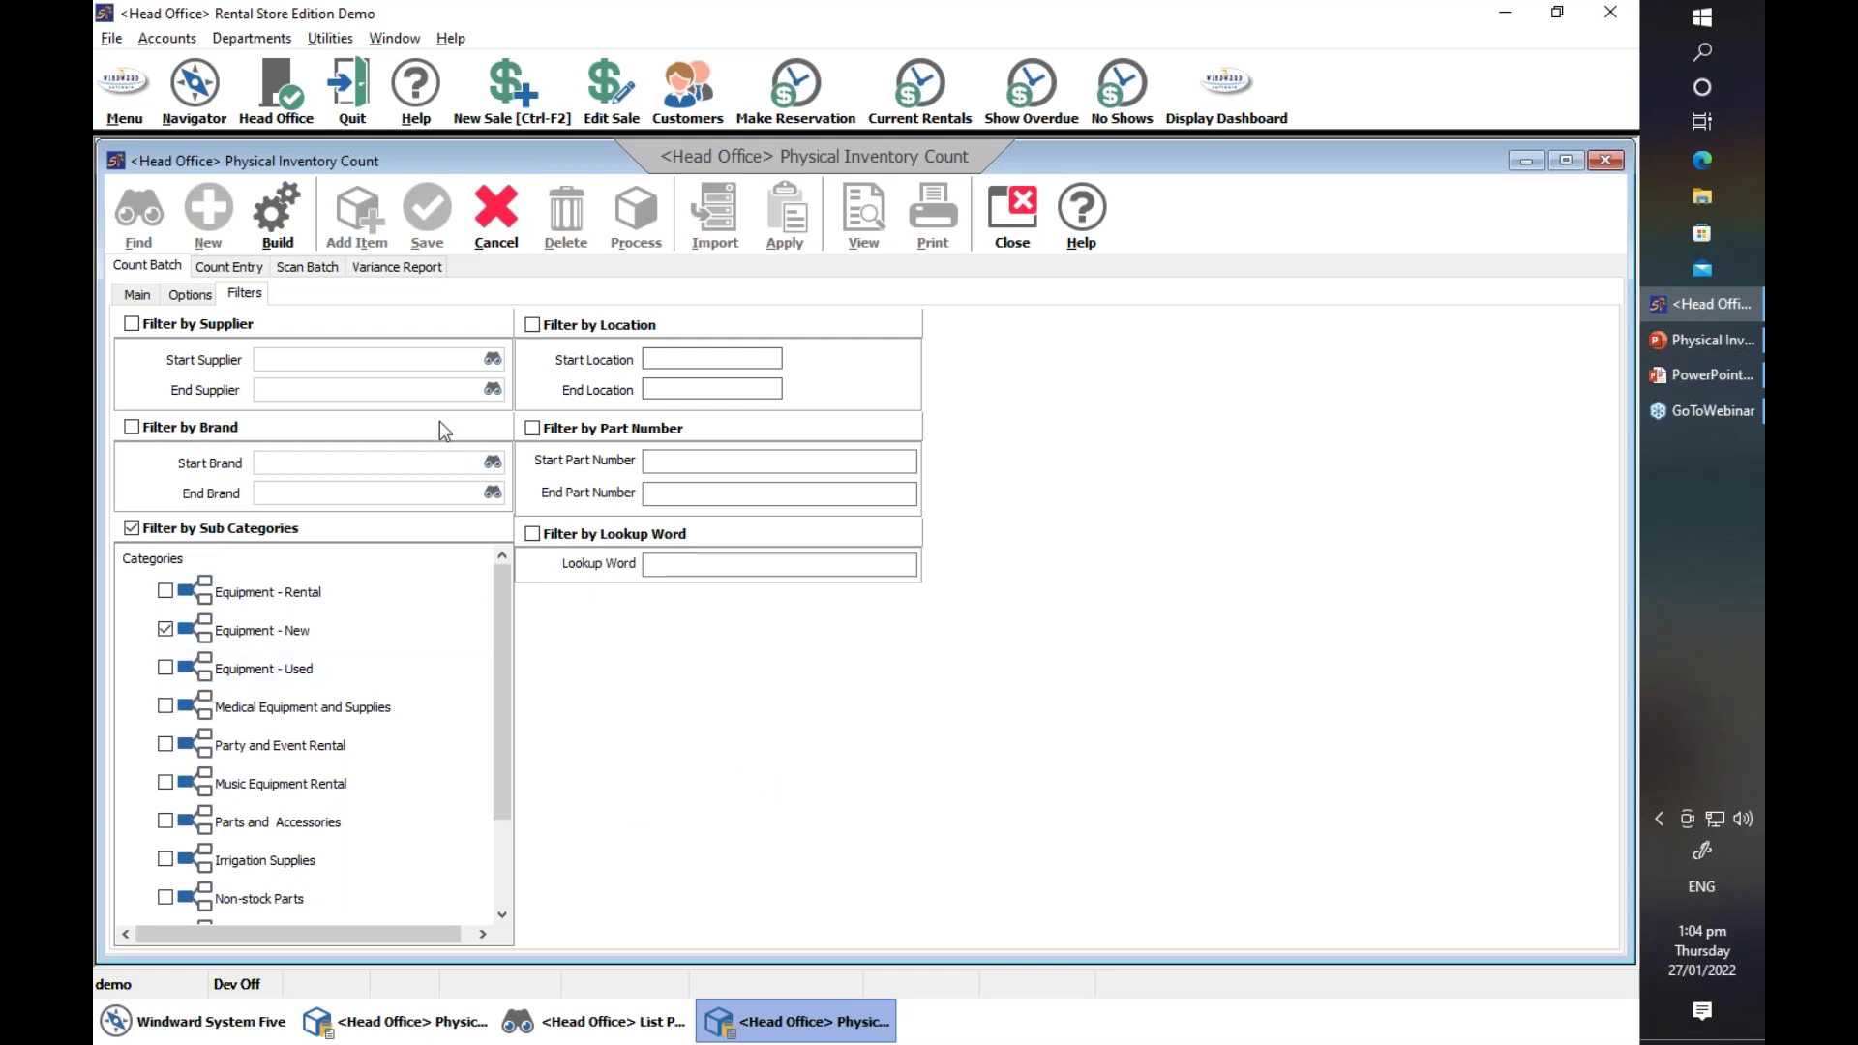
left_click(283, 215)
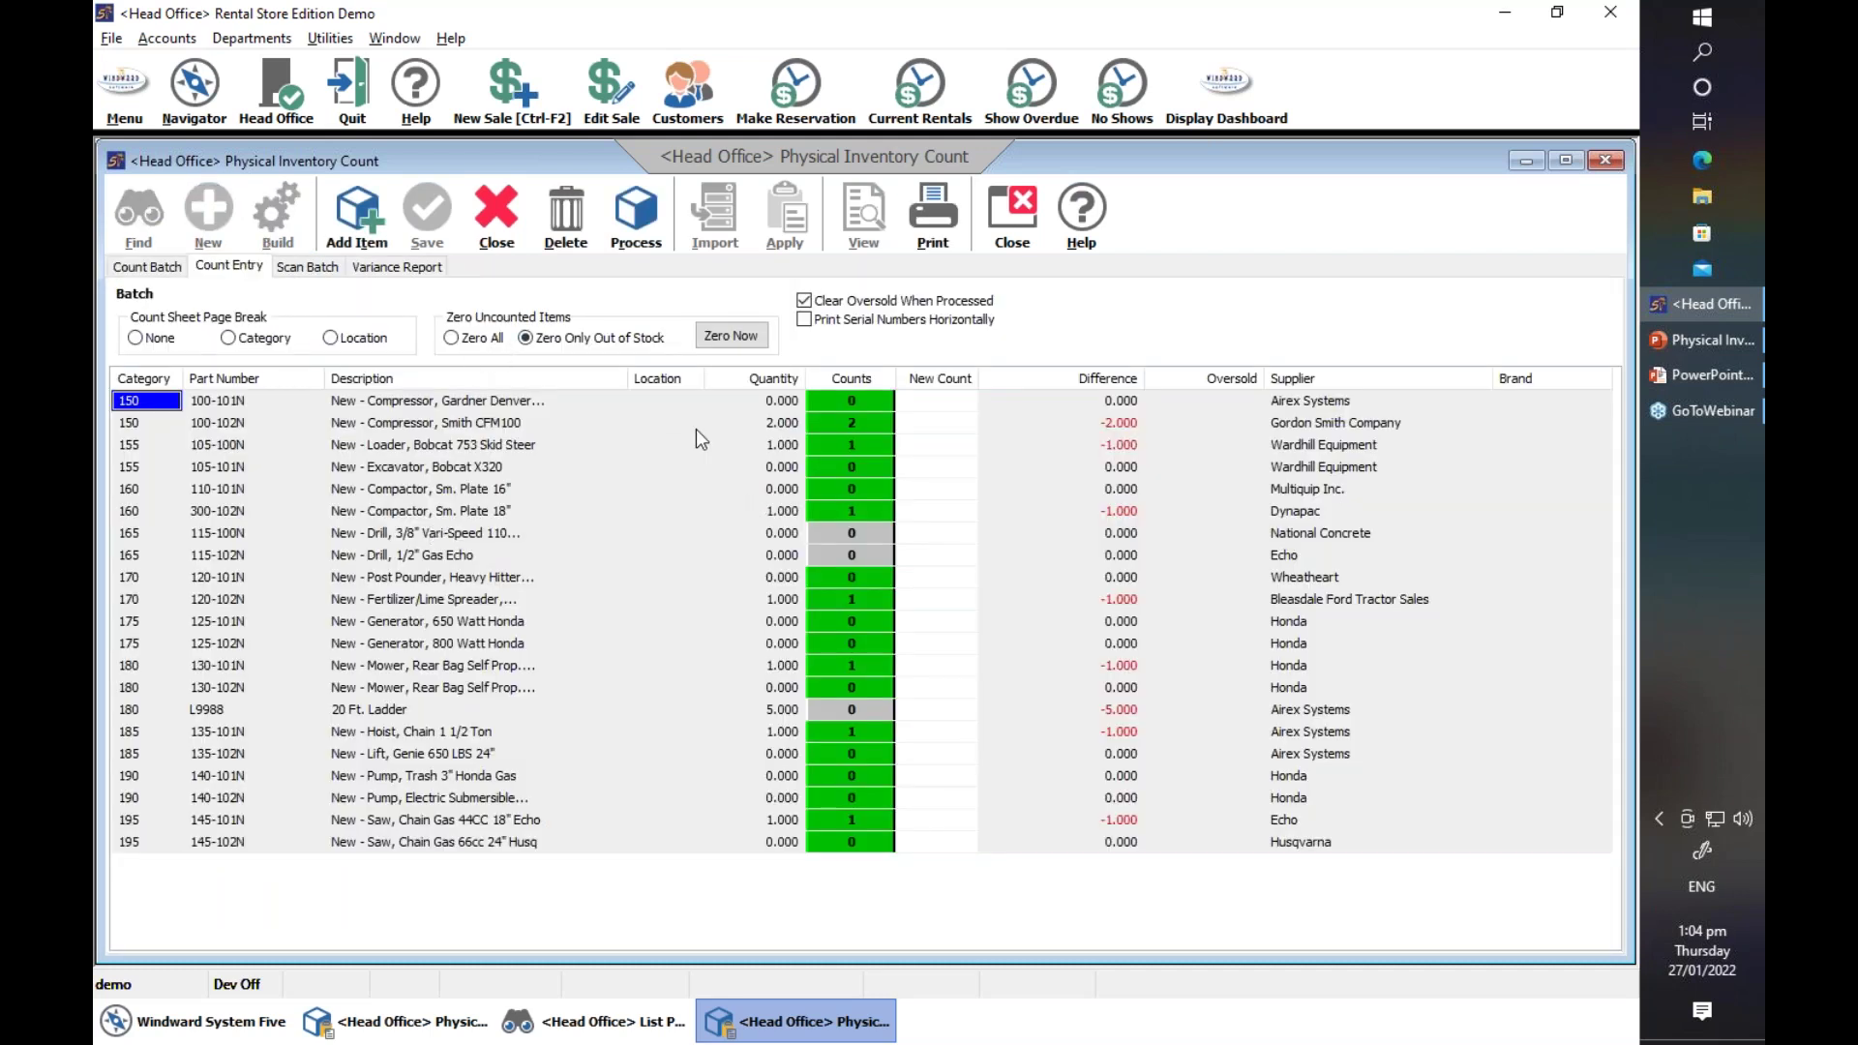
- Mark only the first listed serial number of the New - Compressor, Smith CFM100 as verified in its count details
double_click(860, 424)
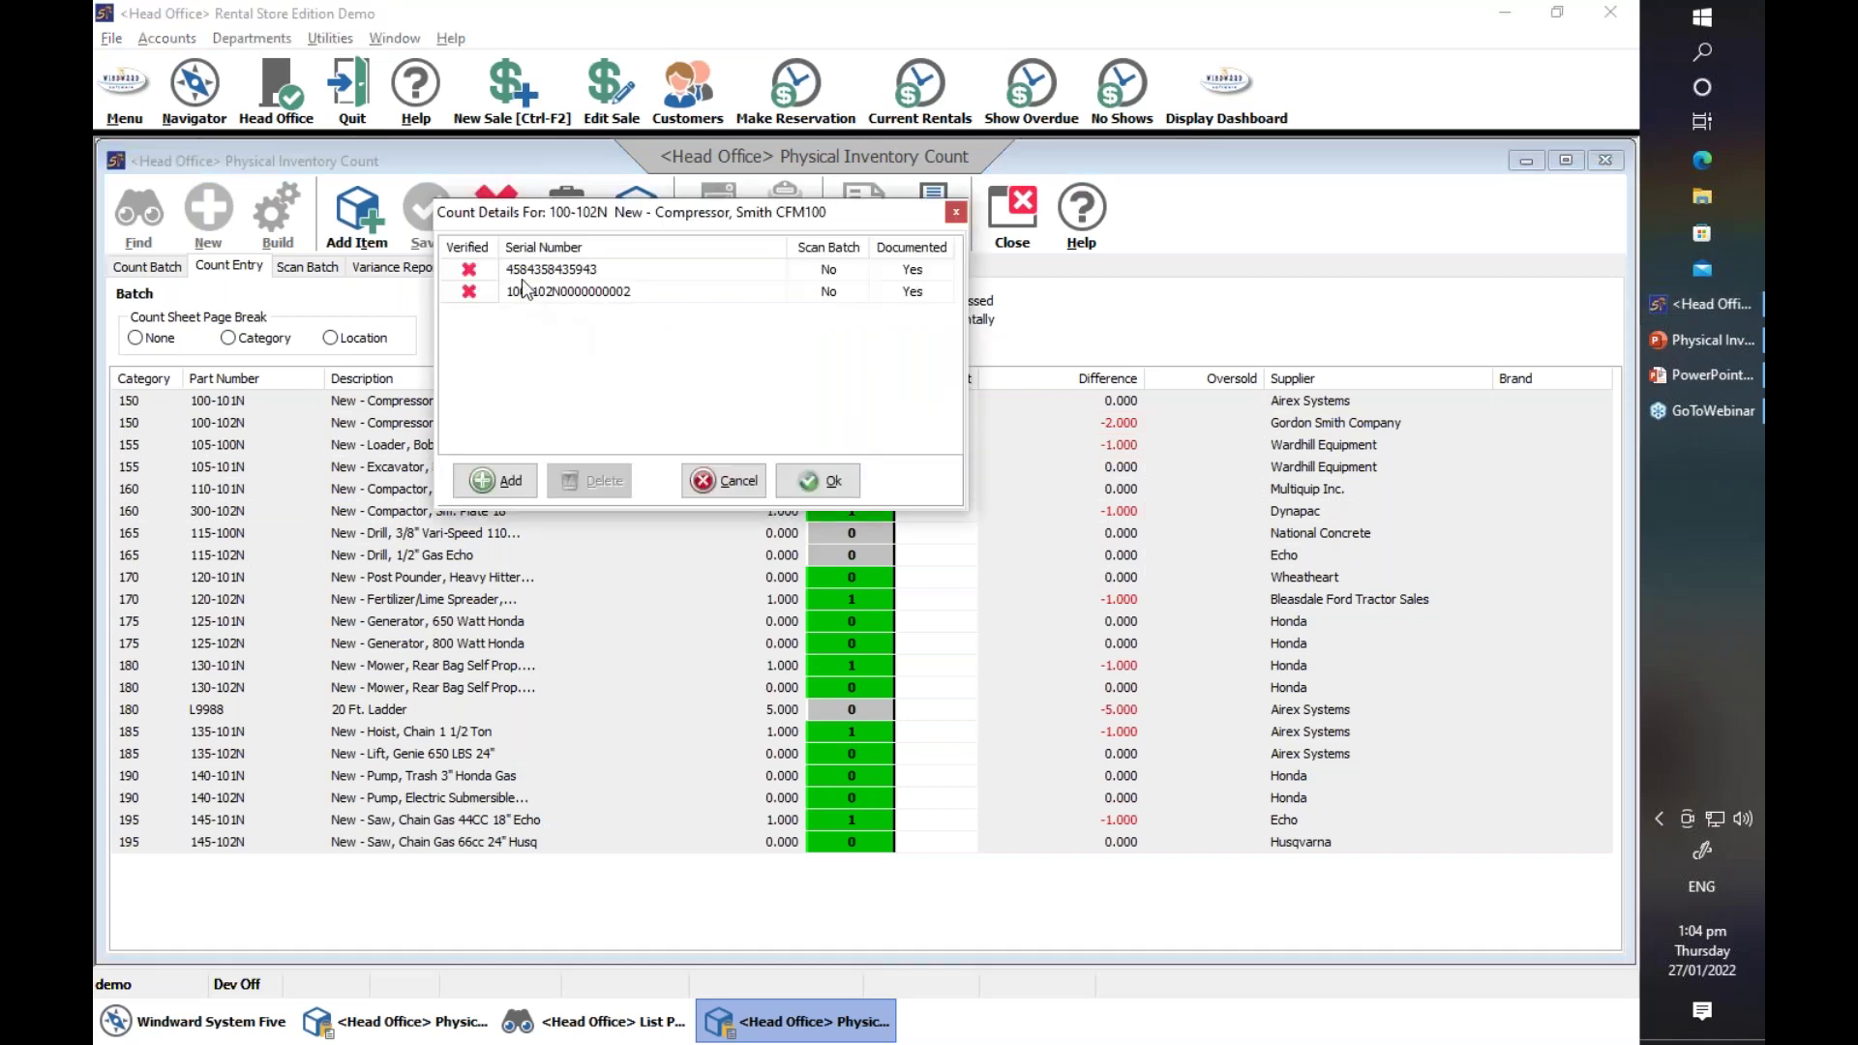
left_click(470, 274)
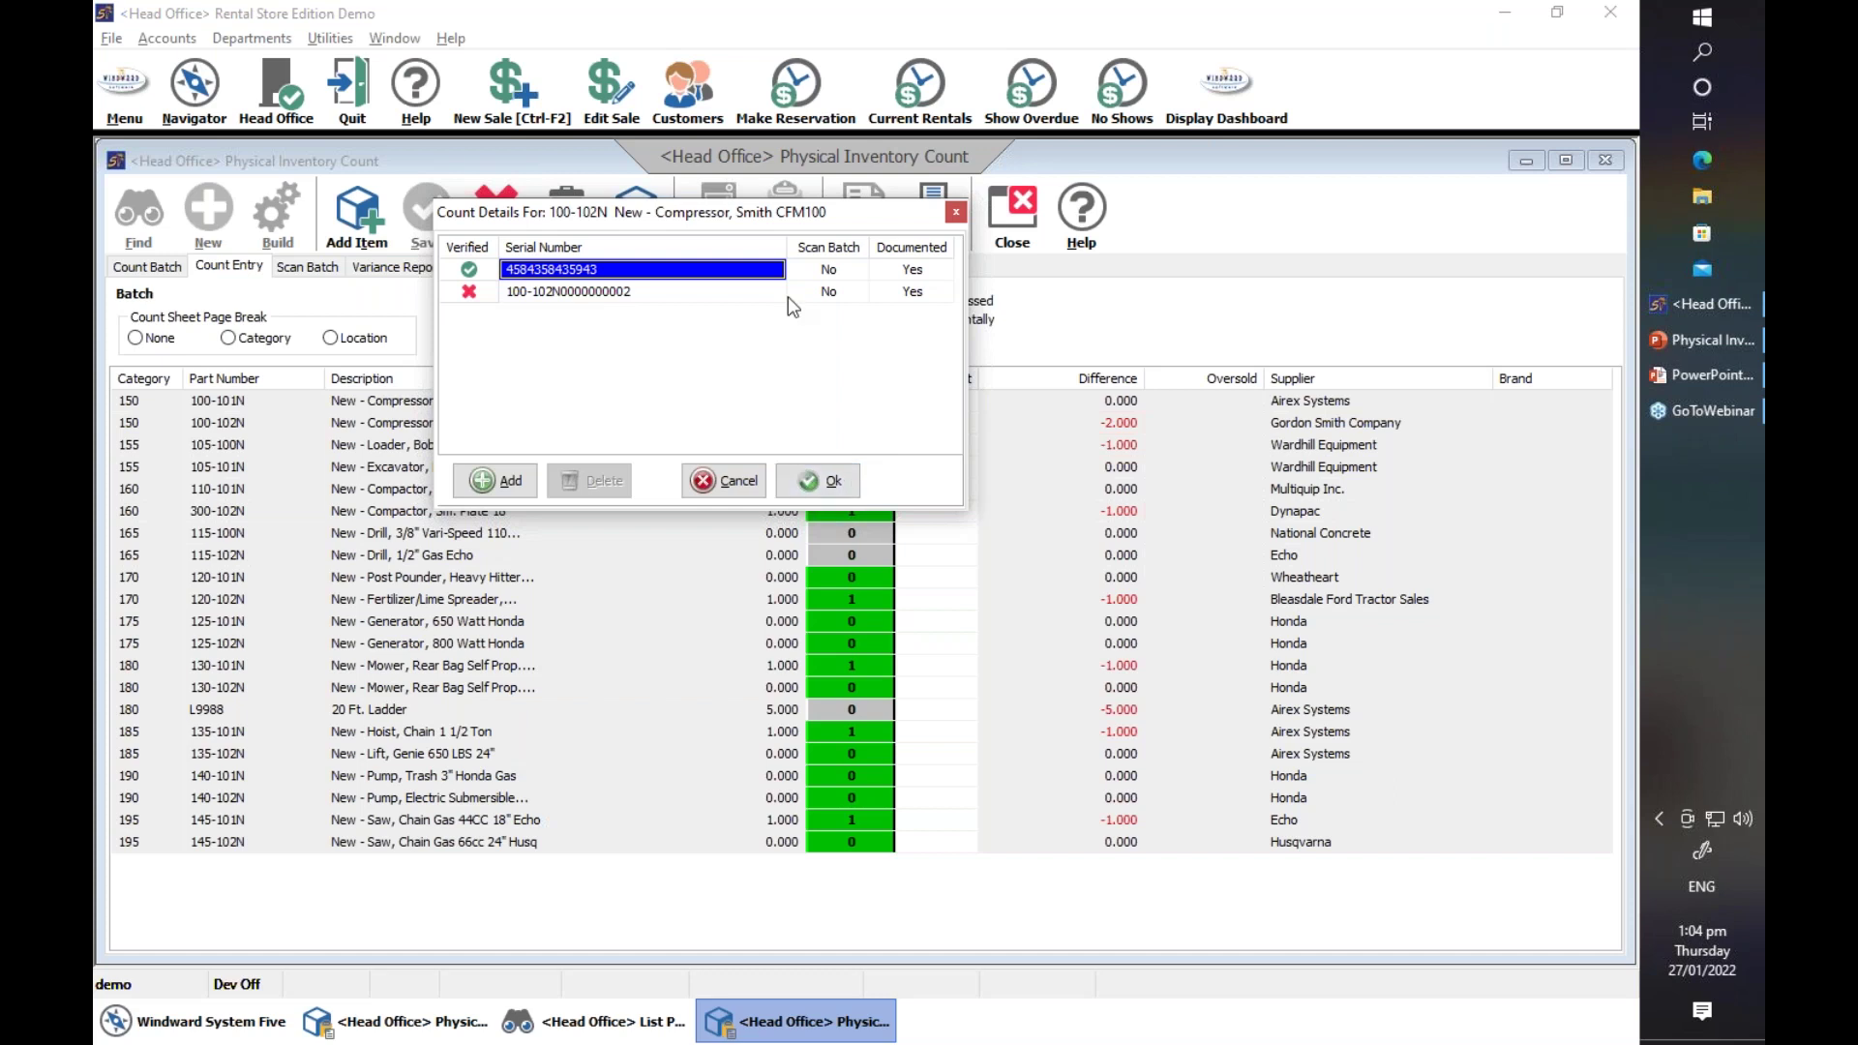
left_click(815, 480)
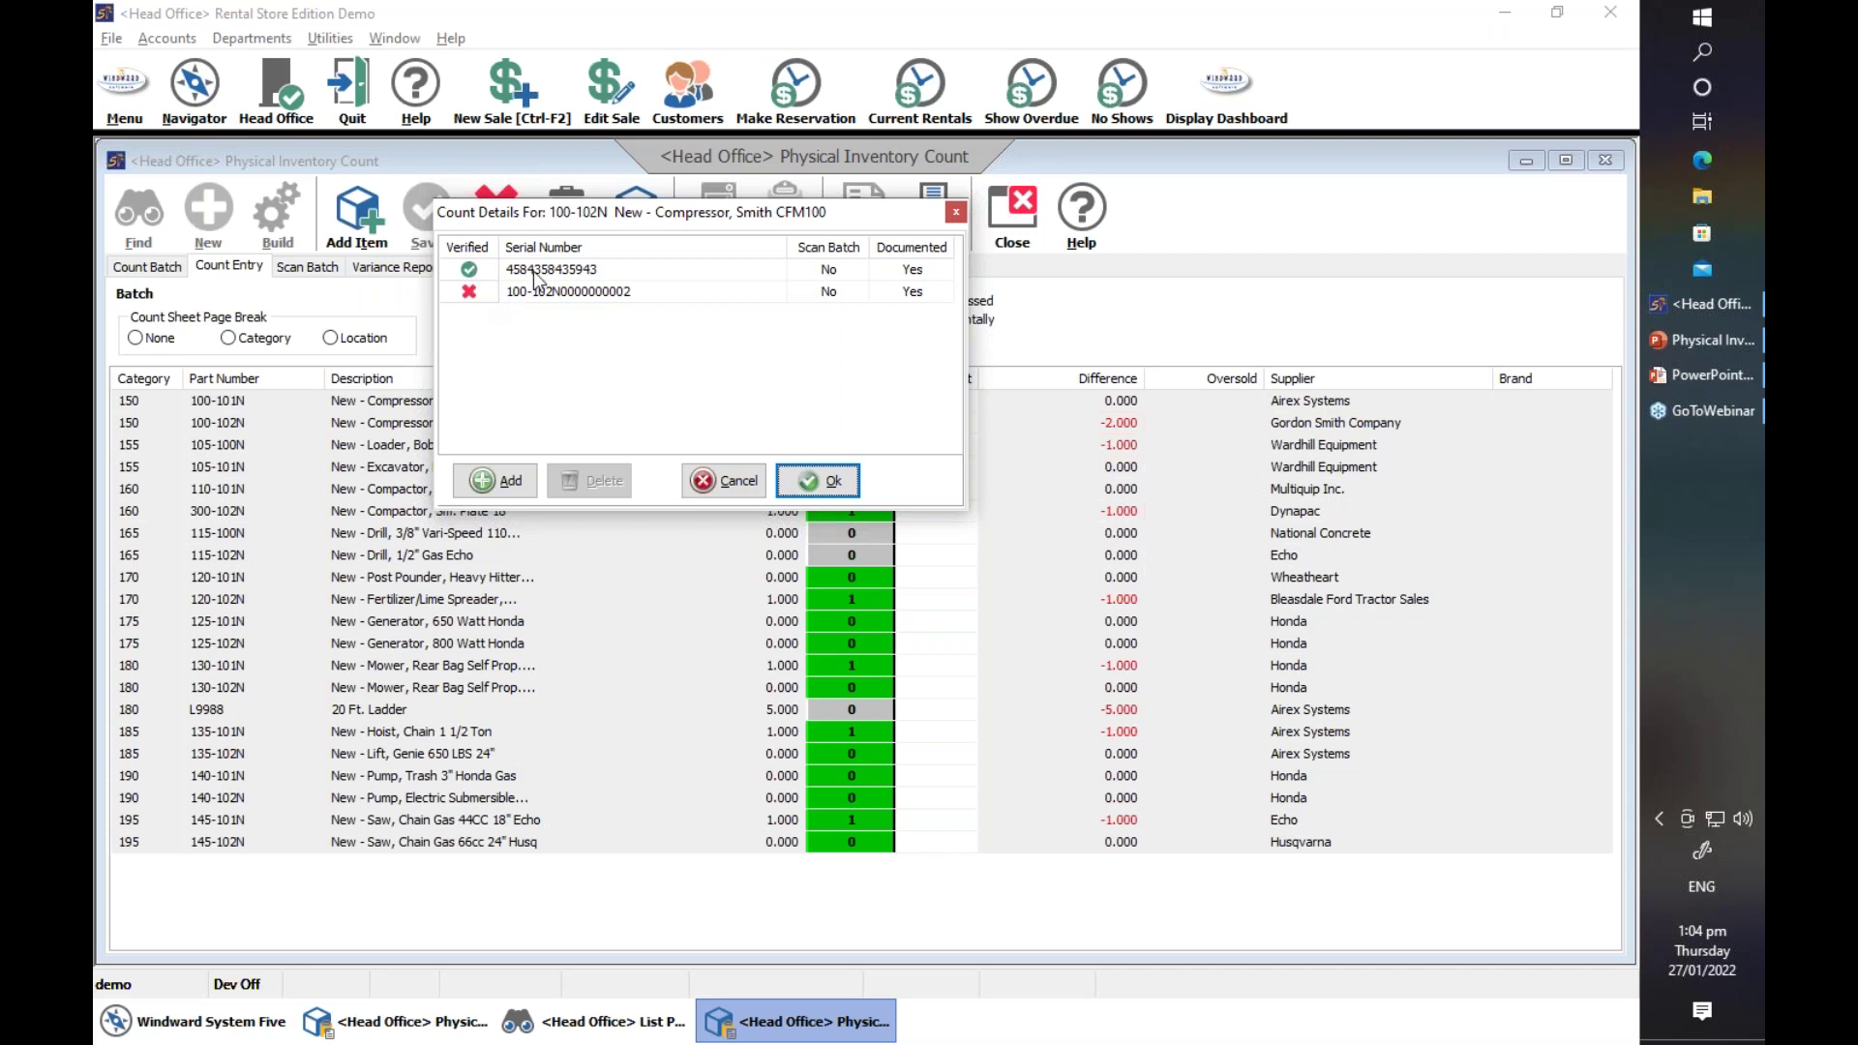
left_click(840, 481)
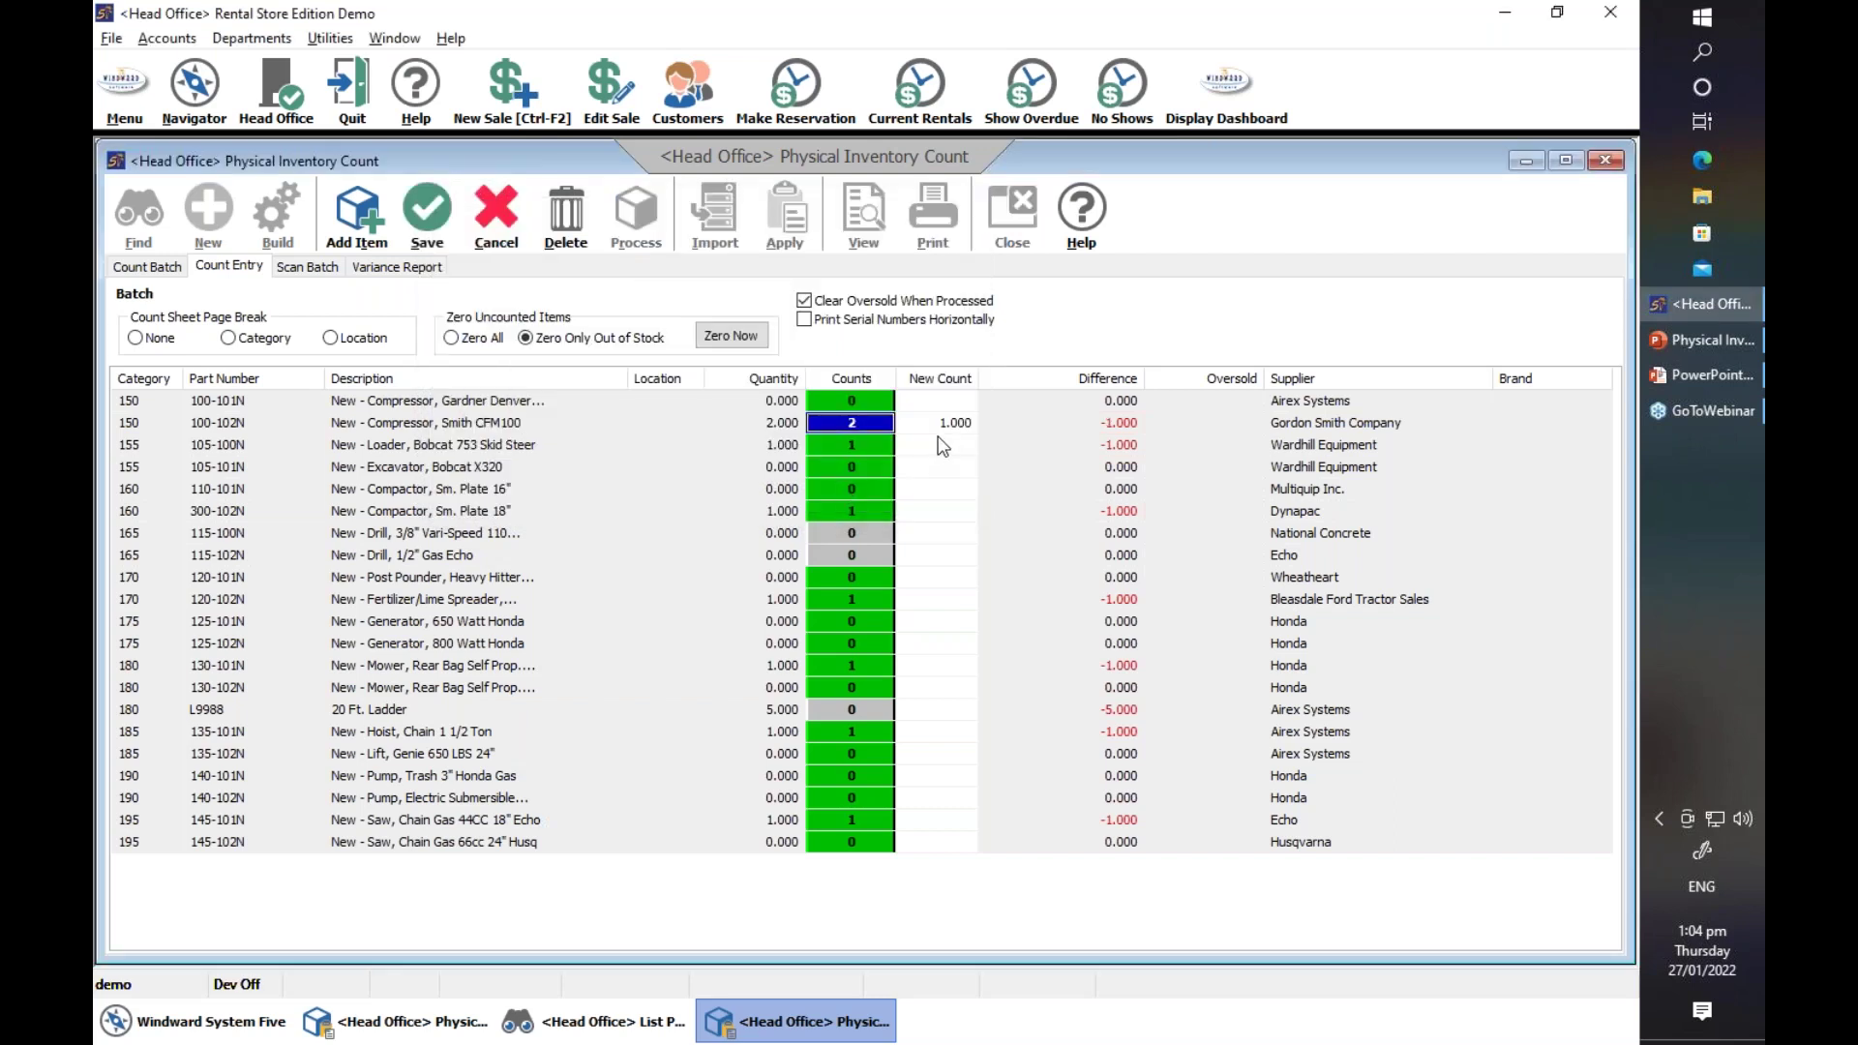
mouse_move(945, 432)
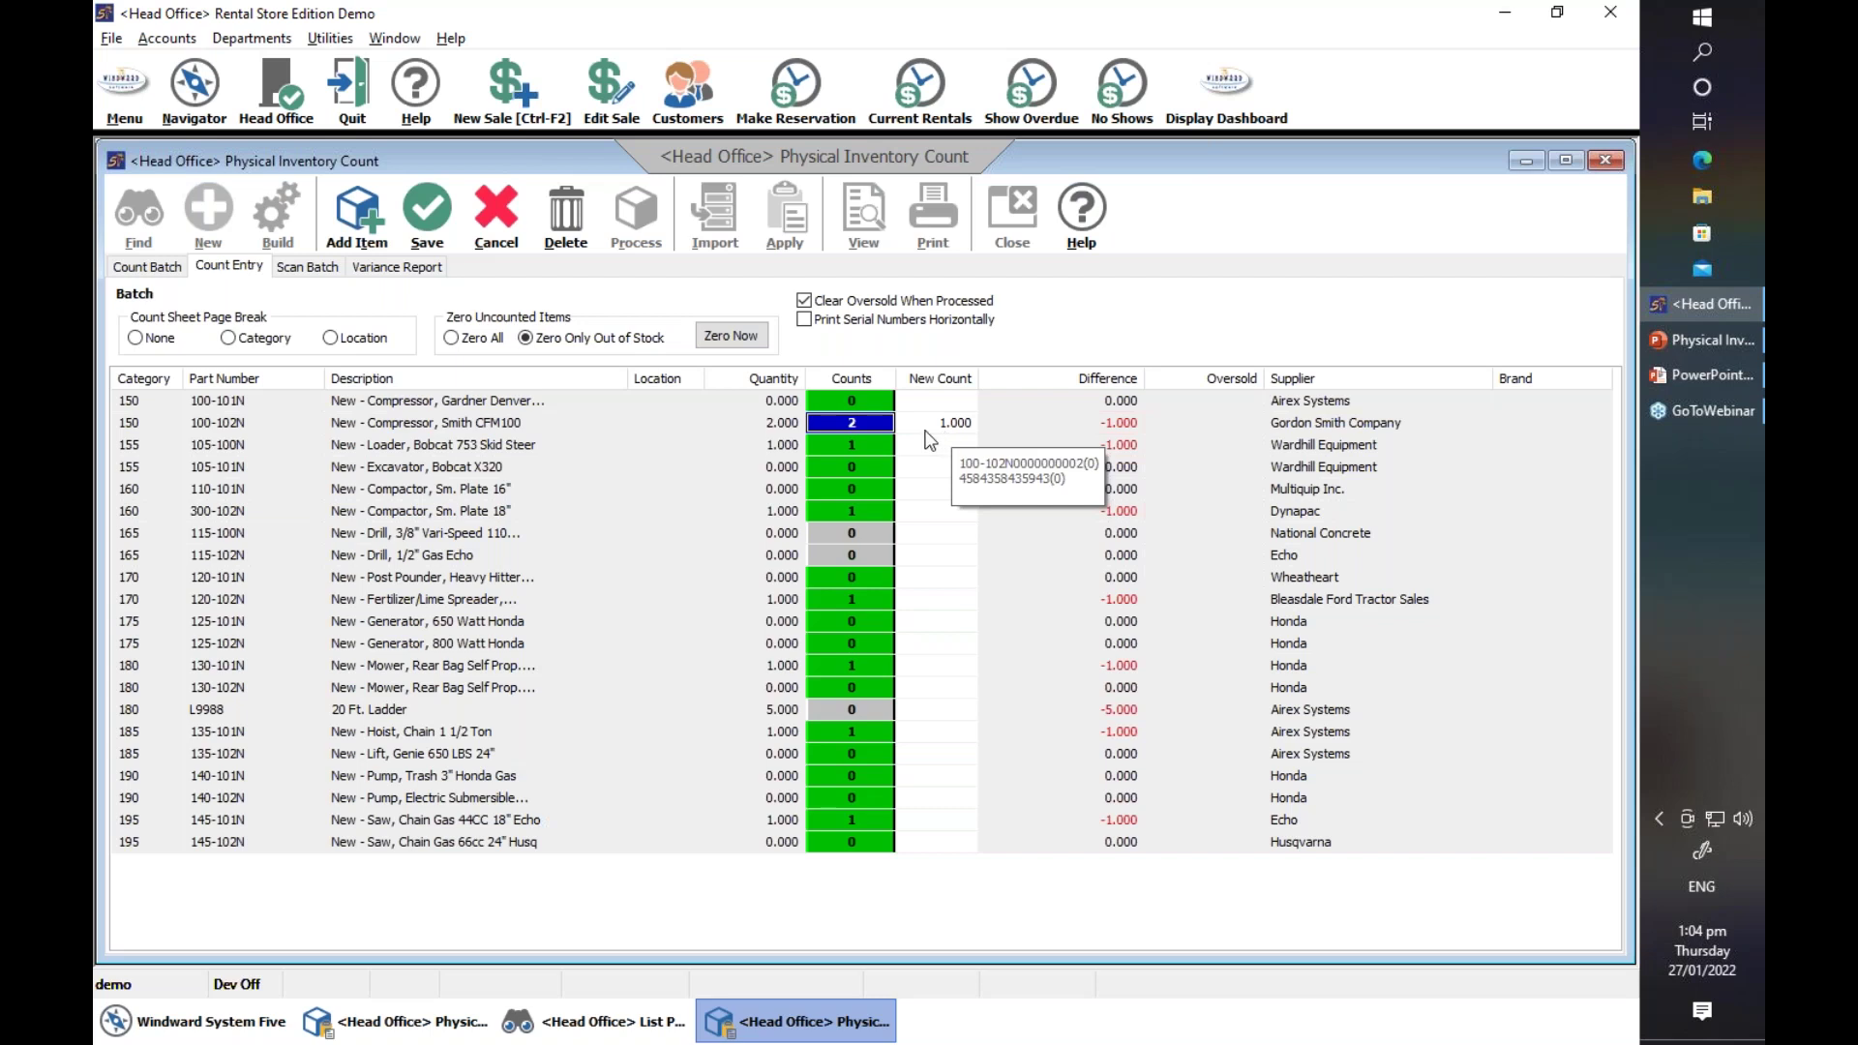
- Verify the serial number of the Bobcat 753 Skid Steer loader and accept a zero count for the Bobcat X320 excavator
double_click(851, 445)
left_click(473, 294)
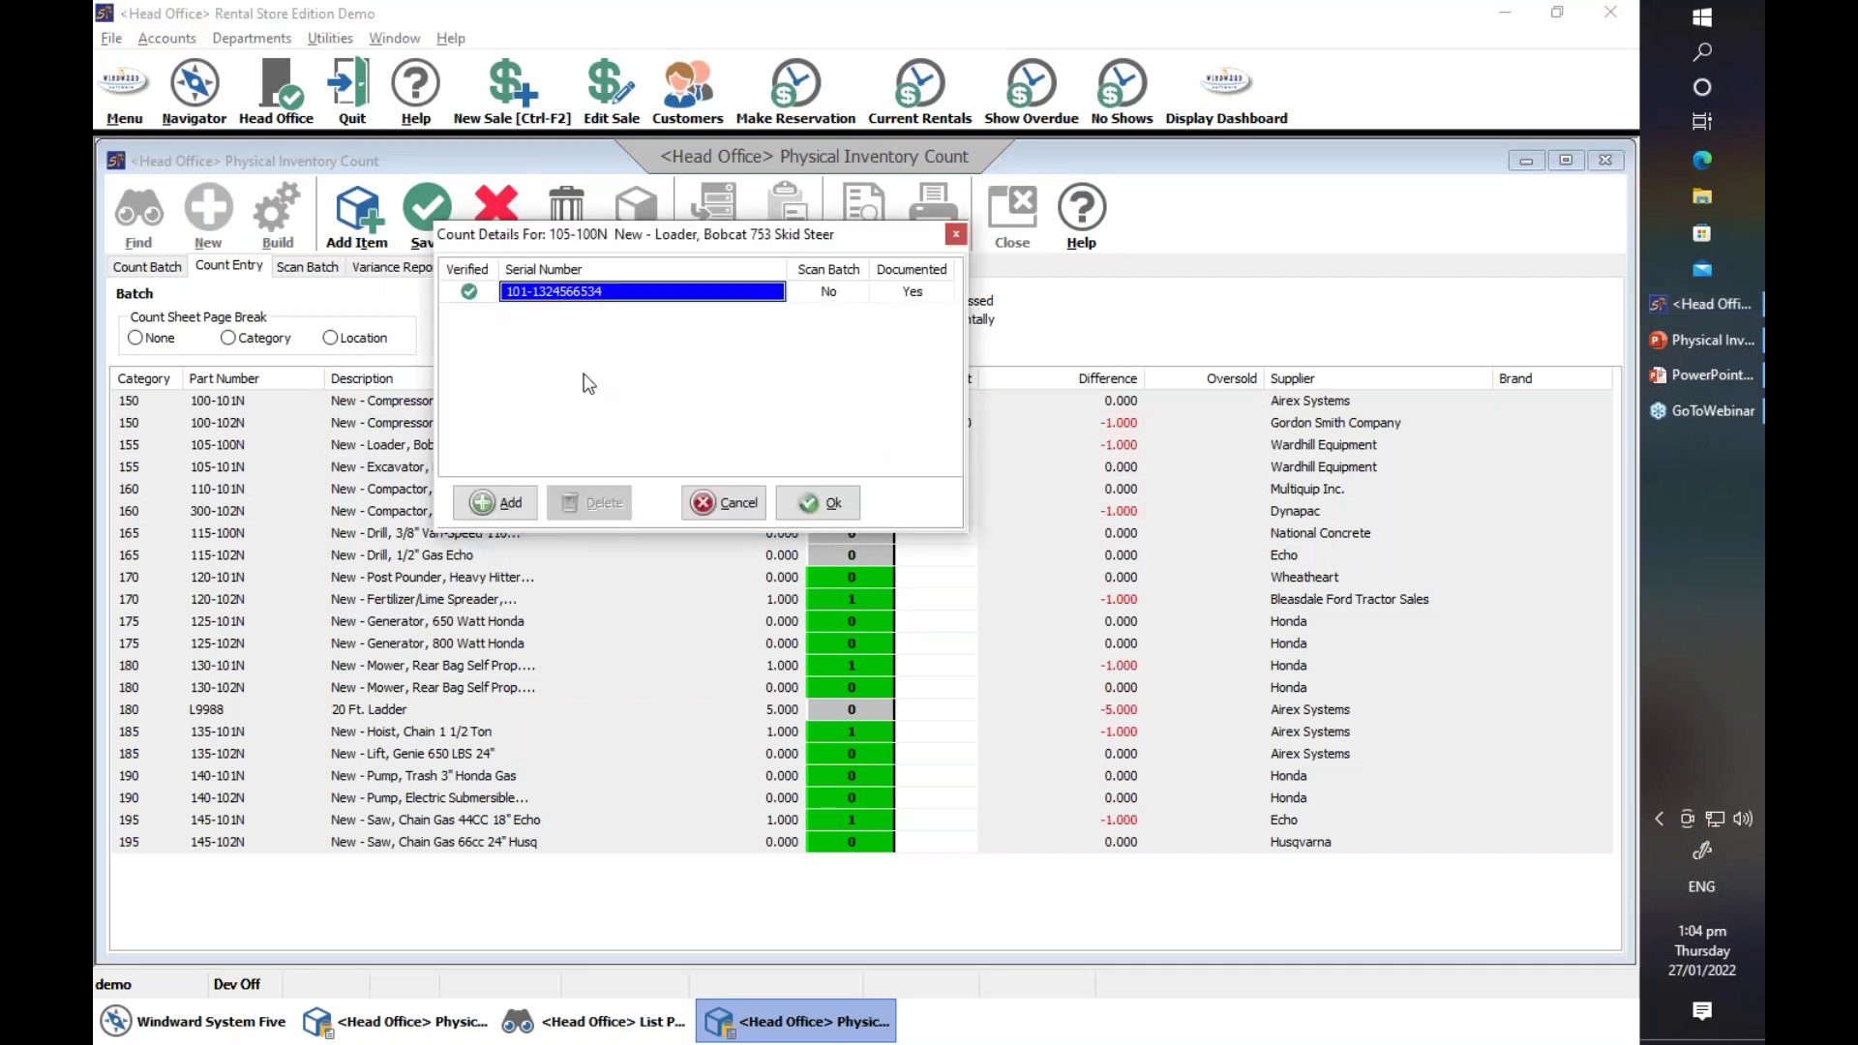
left_click(821, 503)
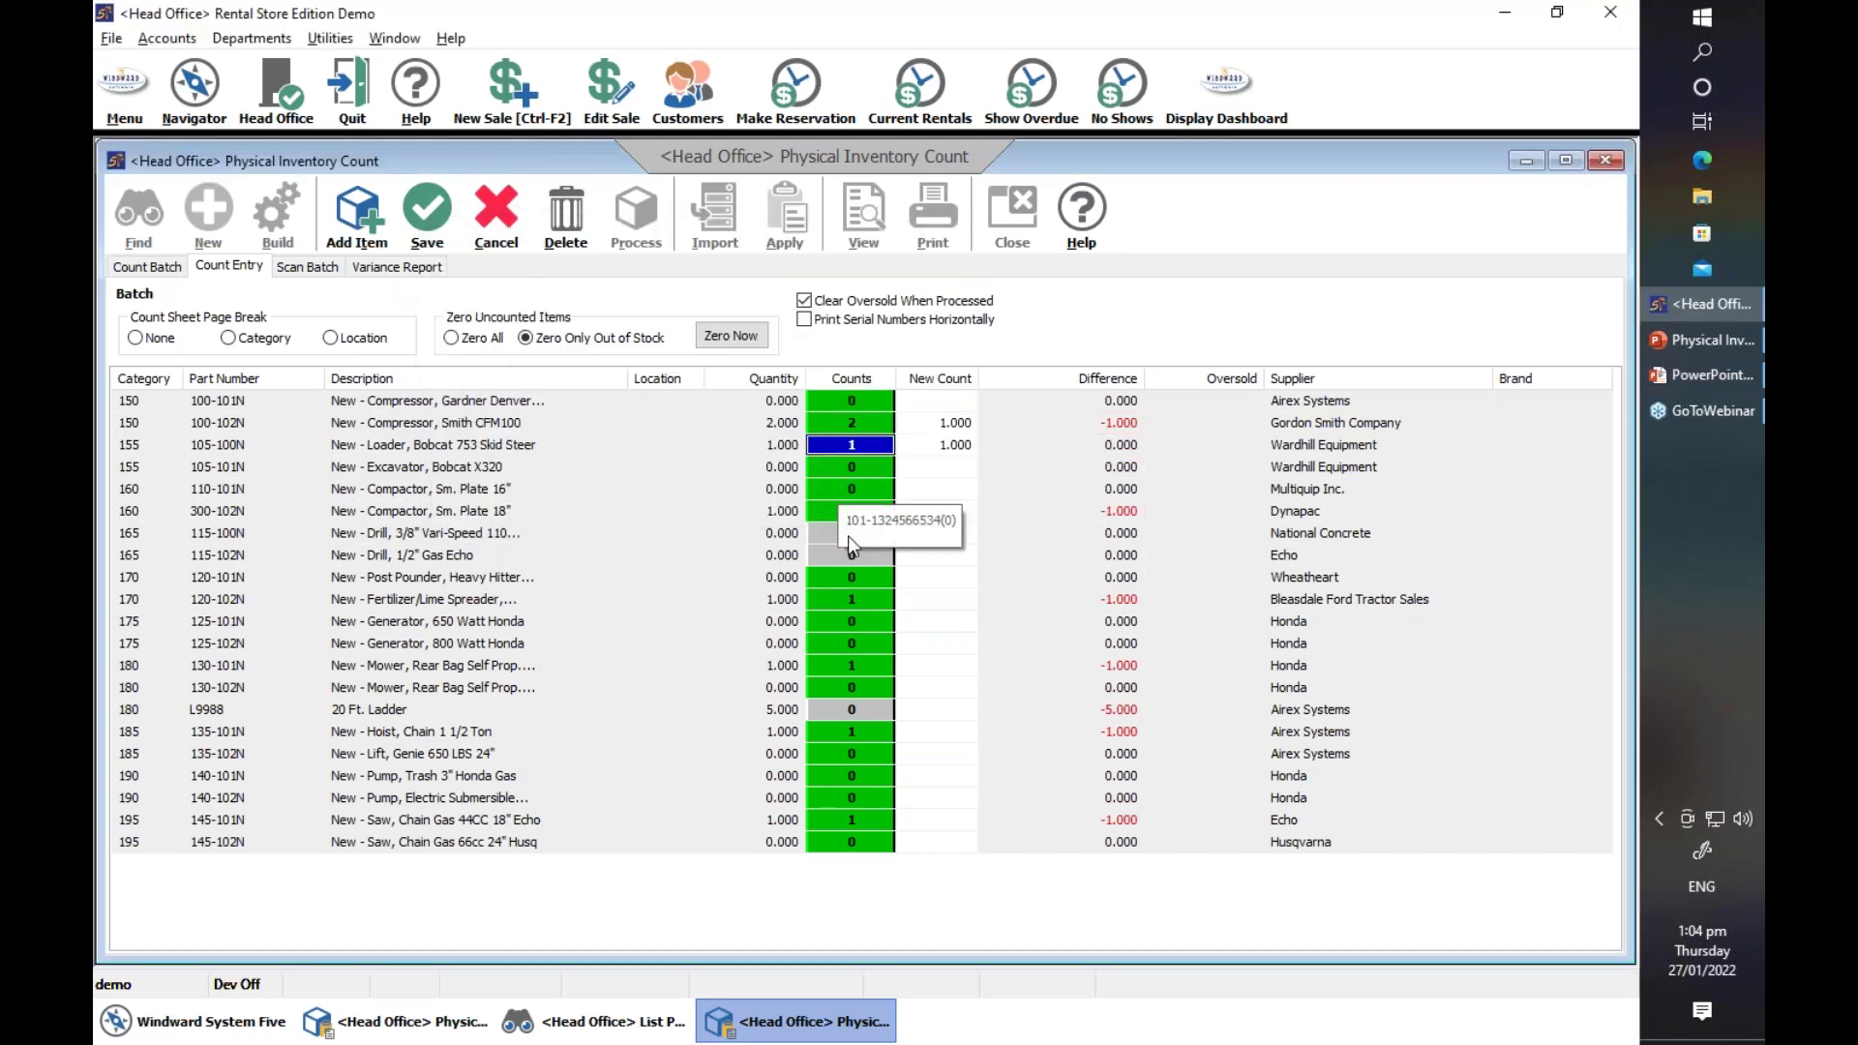
double_click(851, 469)
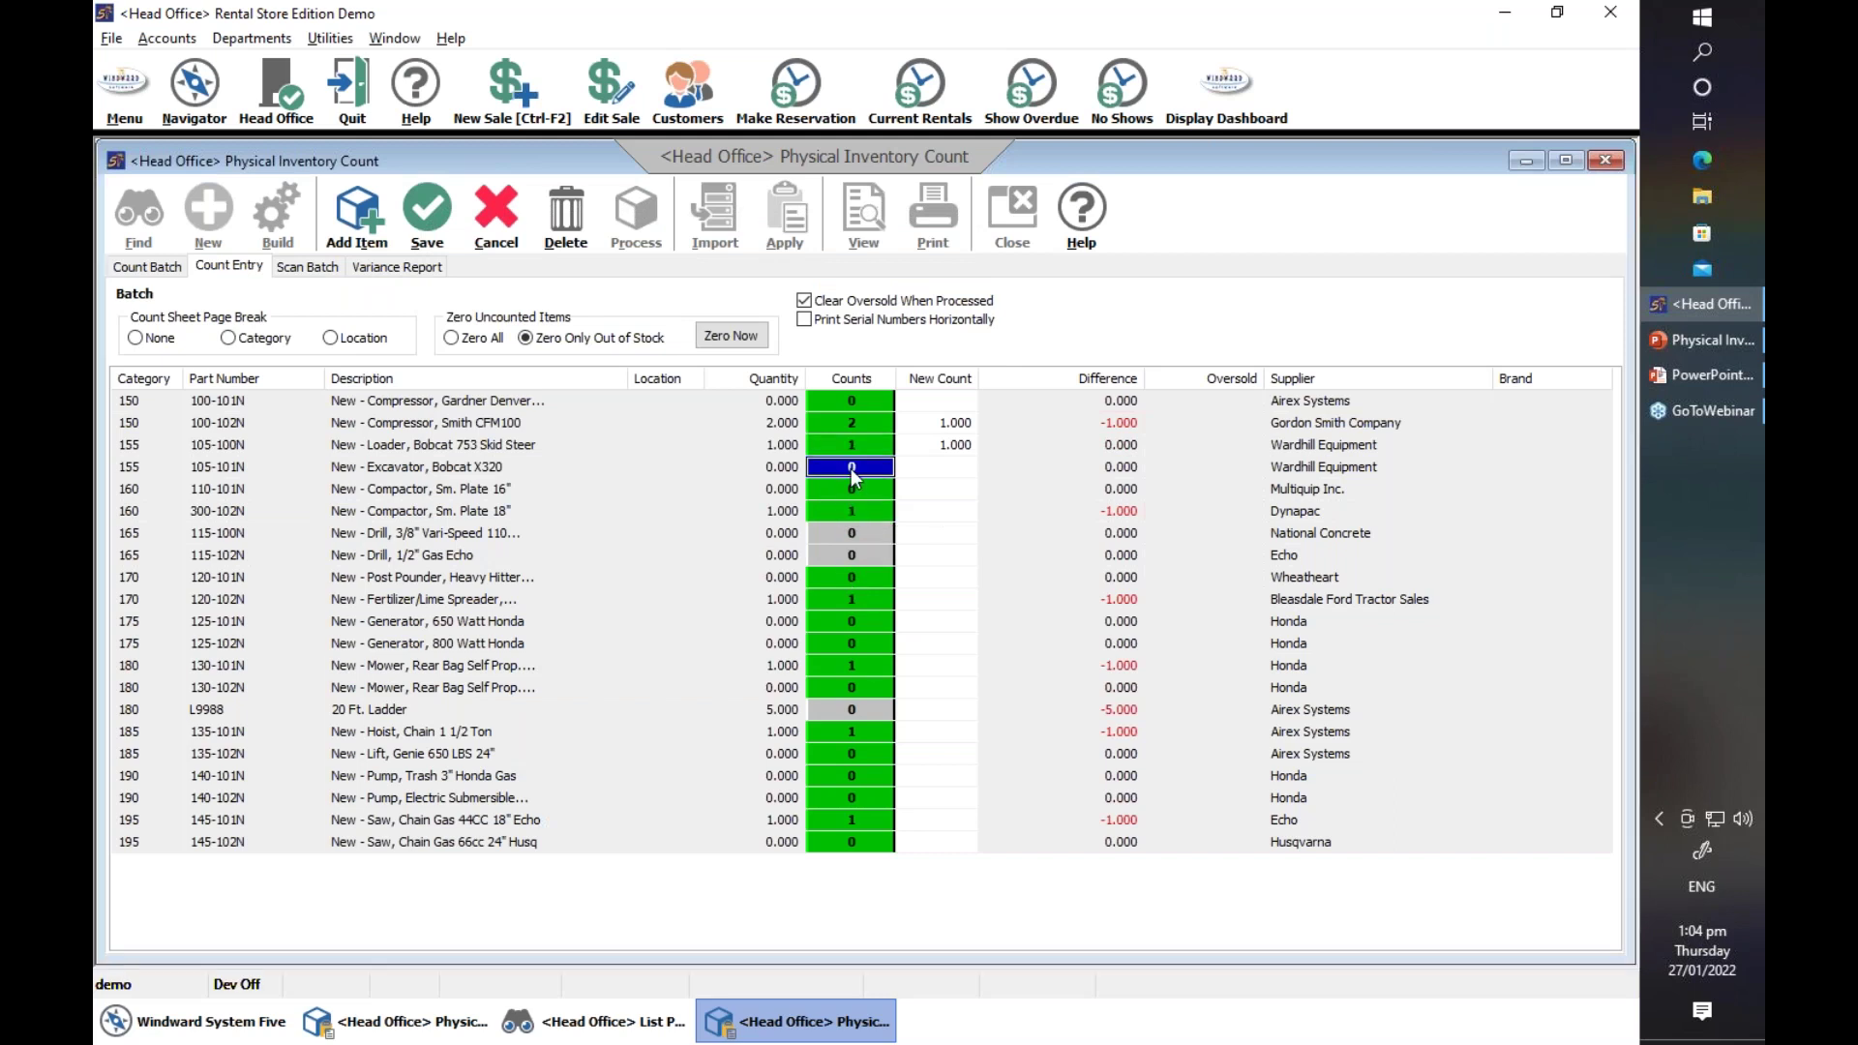
left_click(831, 548)
- Verify the serial numbers of the Fertilizer/Lime Spreader 120-102N and the rear bag mower 130-101N
double_click(848, 599)
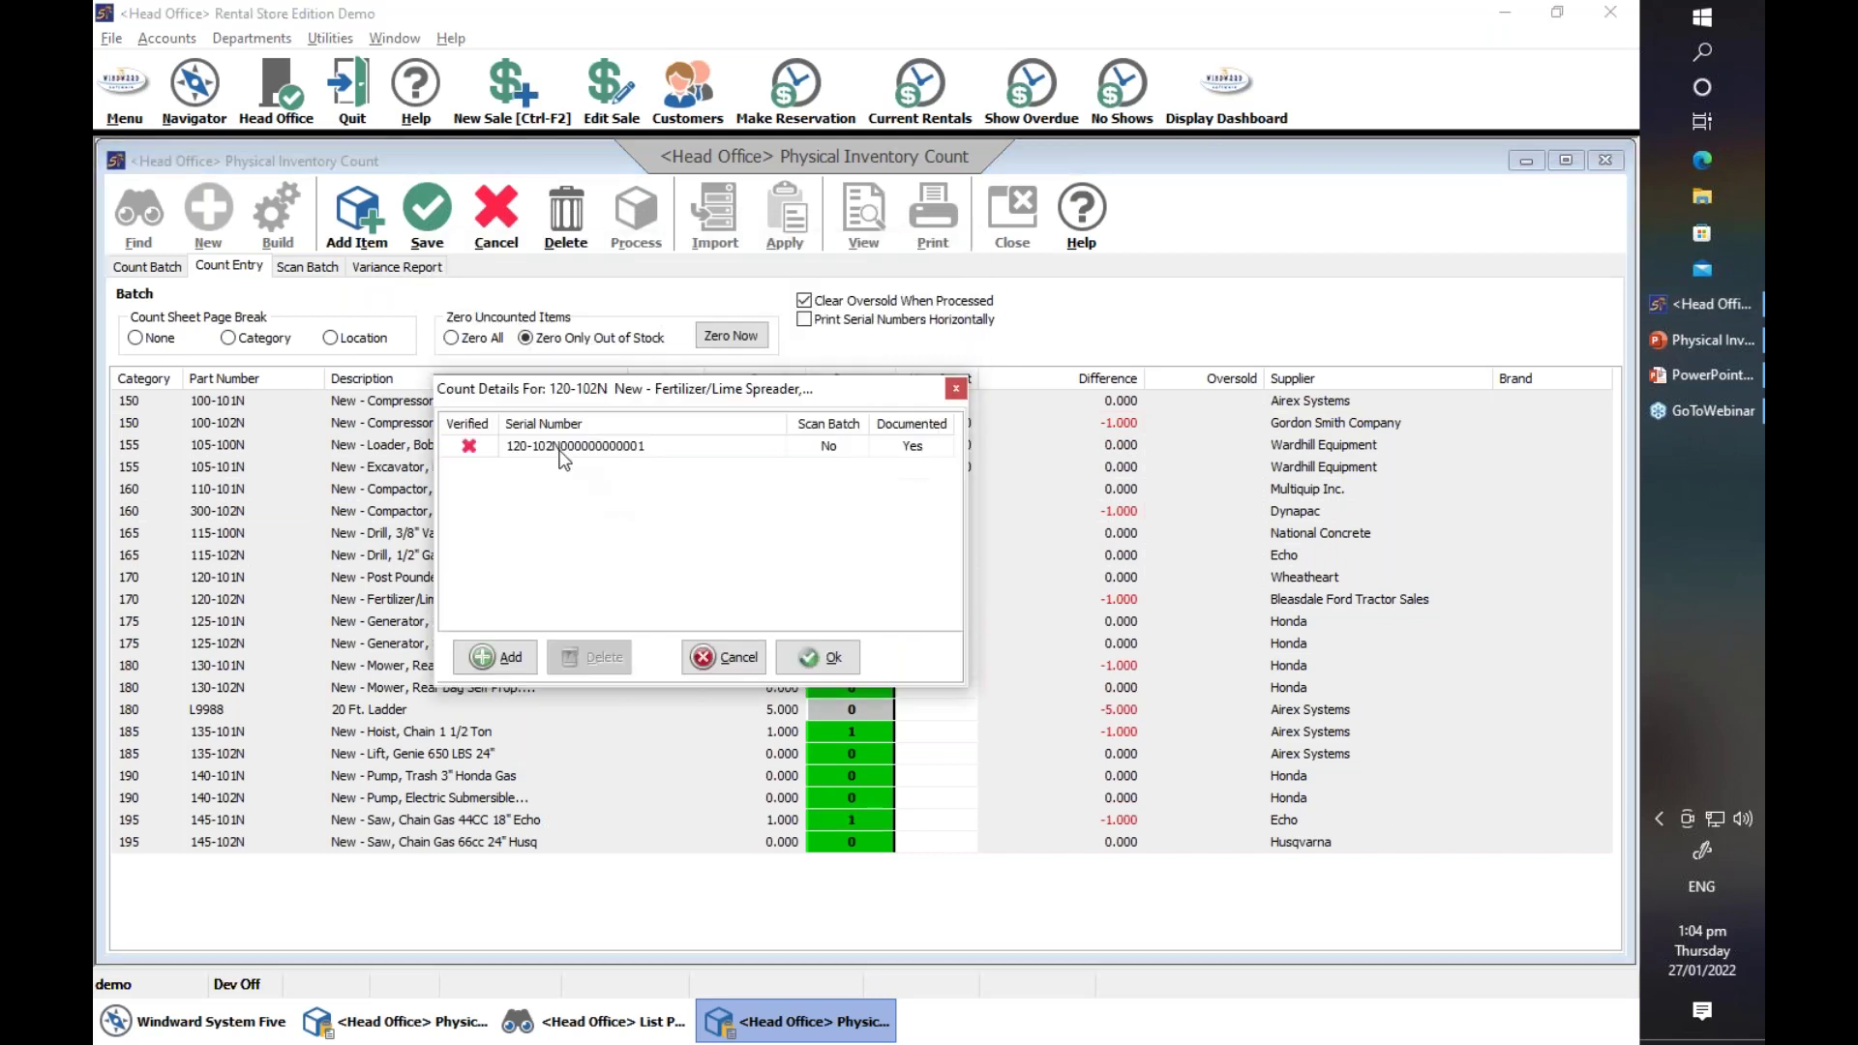
left_click(470, 446)
left_click(819, 658)
double_click(850, 663)
left_click(469, 512)
left_click(812, 723)
- Verify the serial number of the 1 1/2 Ton chain hoist and accept a zero count for the electric submersible pump 140-102N
double_click(850, 730)
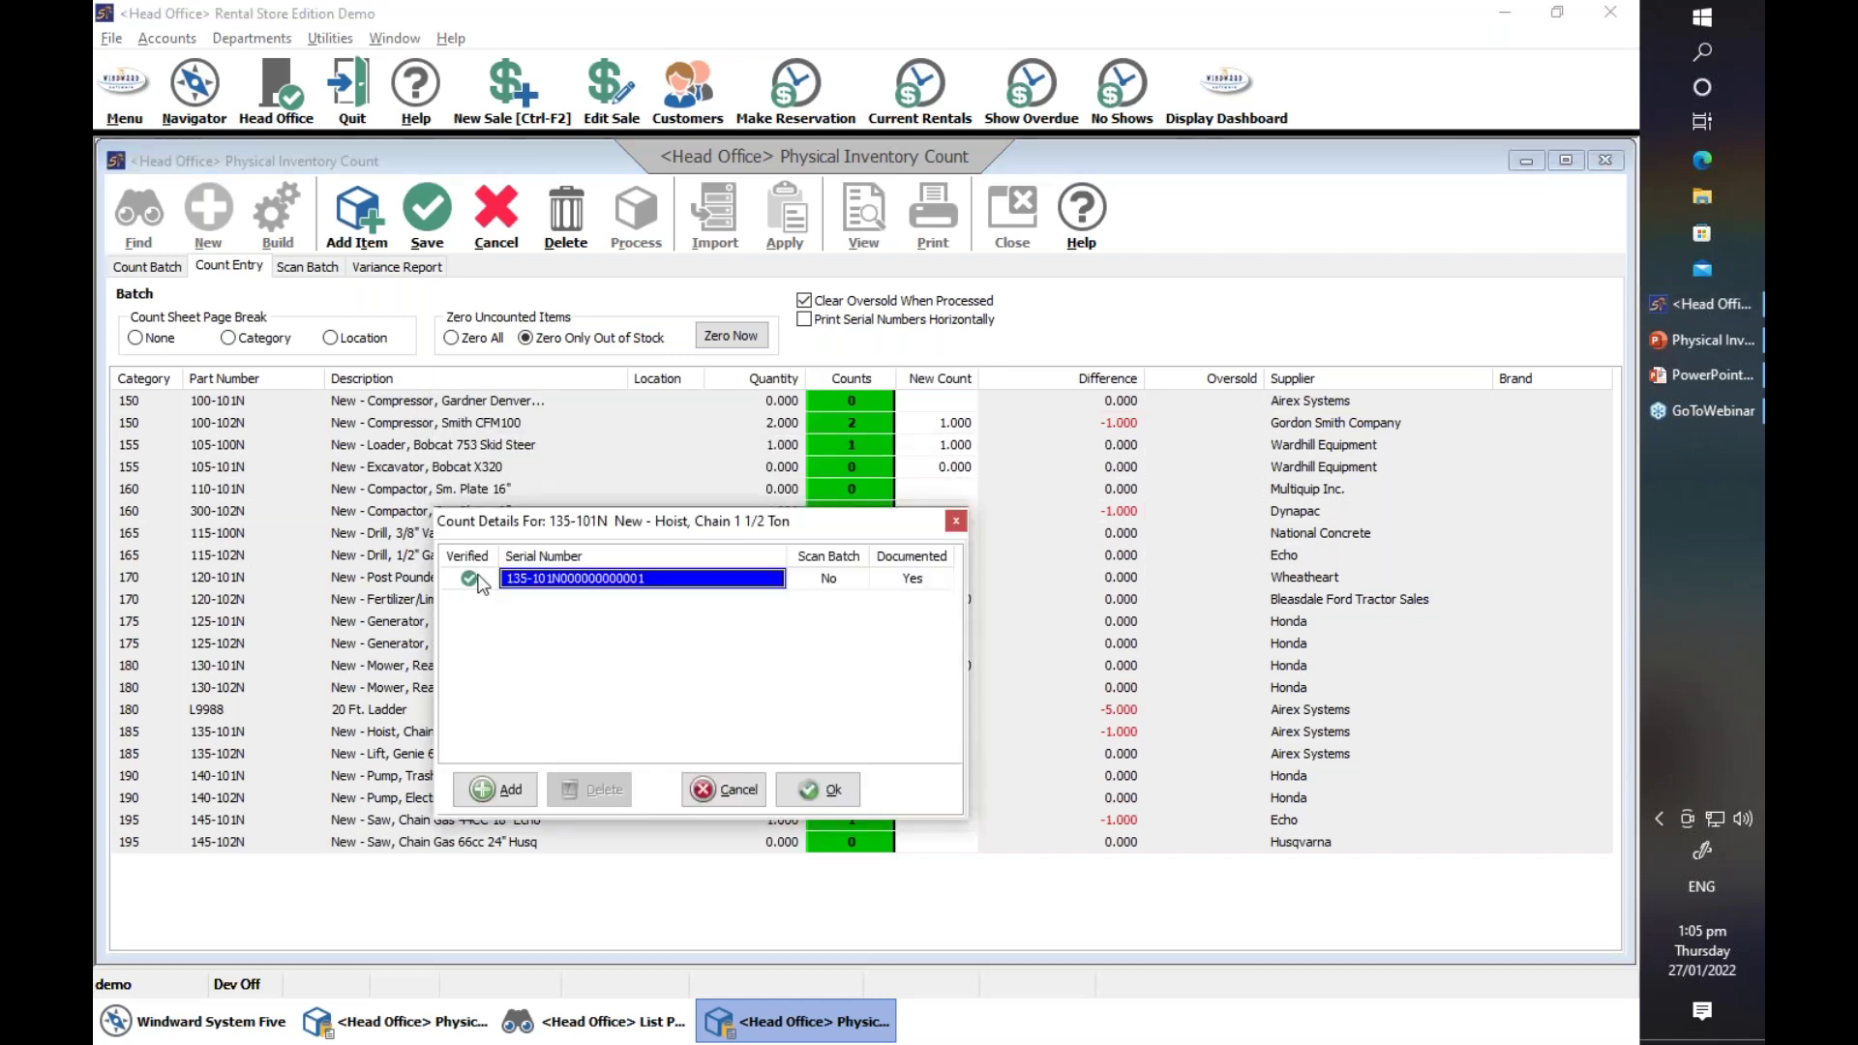
left_click(834, 792)
double_click(838, 800)
left_click(811, 856)
- Verify the serial number of the Echo 44CC 18" gas chain saw in its count details
double_click(842, 820)
left_click(469, 667)
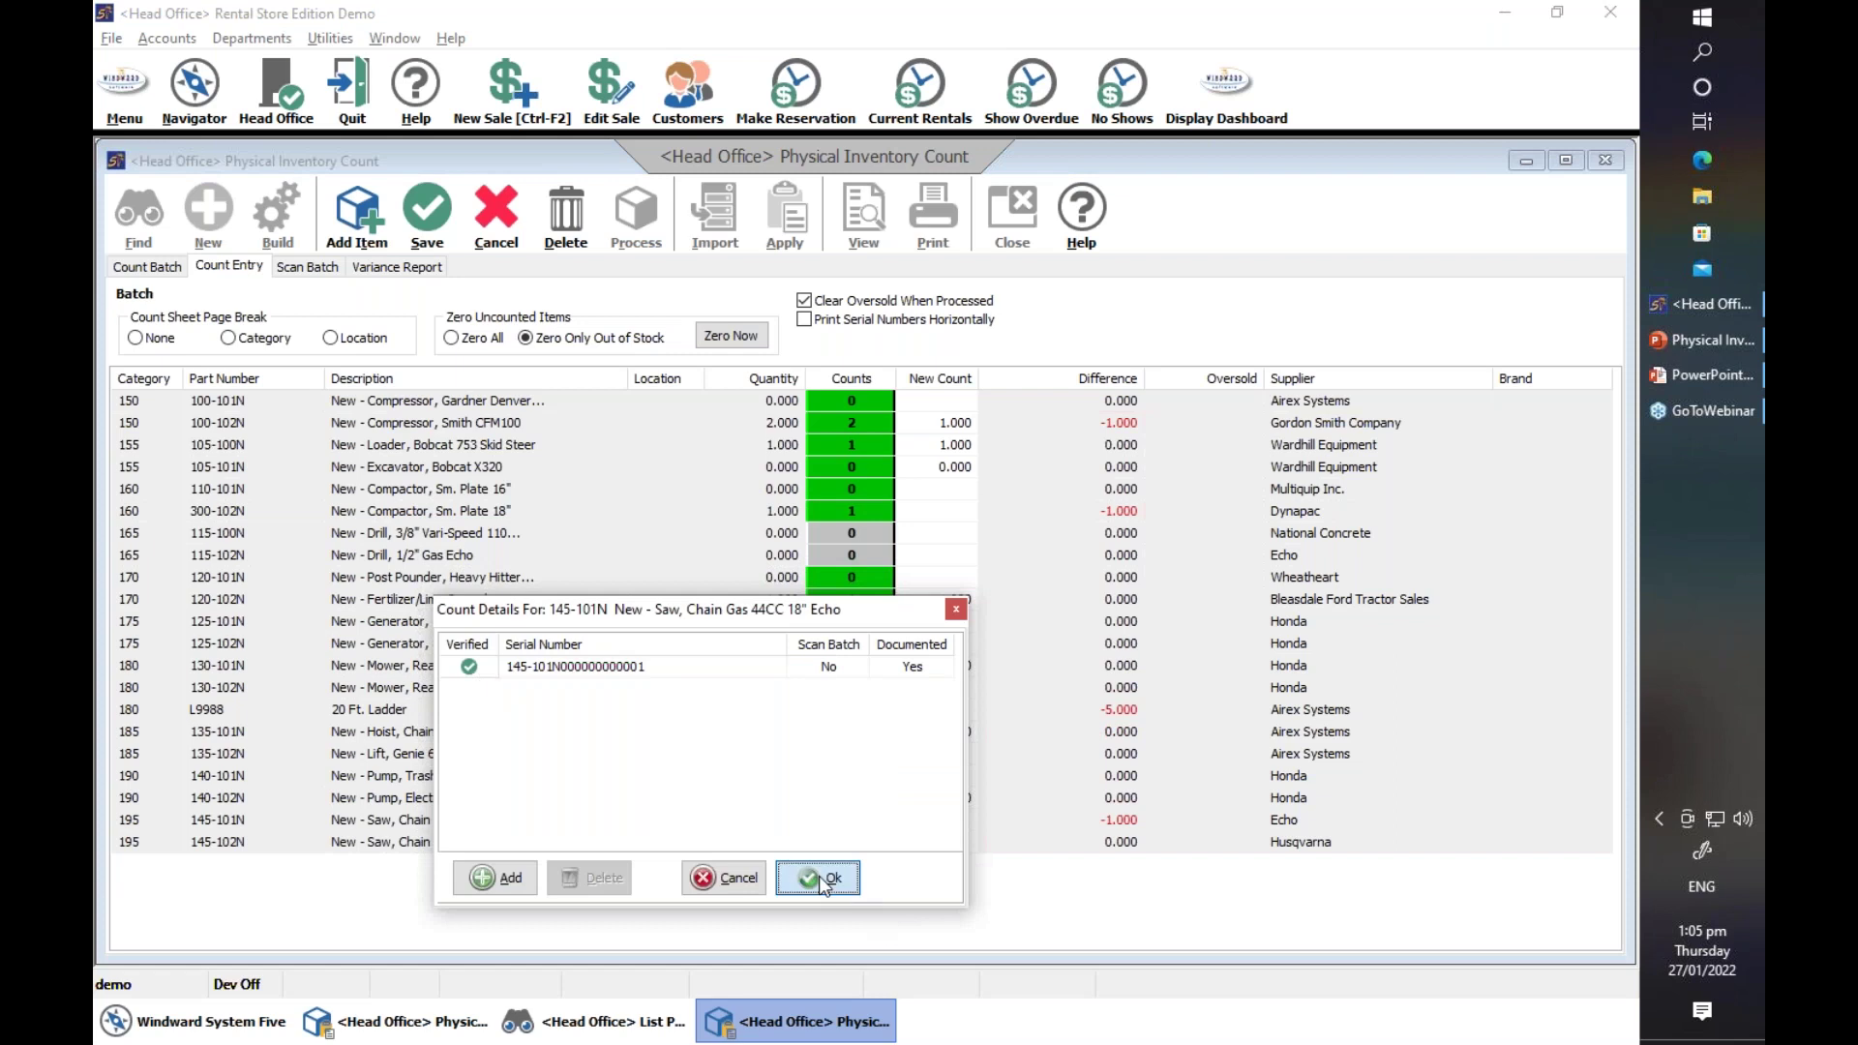
left_click(818, 877)
- Set the new count of all uncounted items in the batch to zero using the Zero All option
left_click(451, 338)
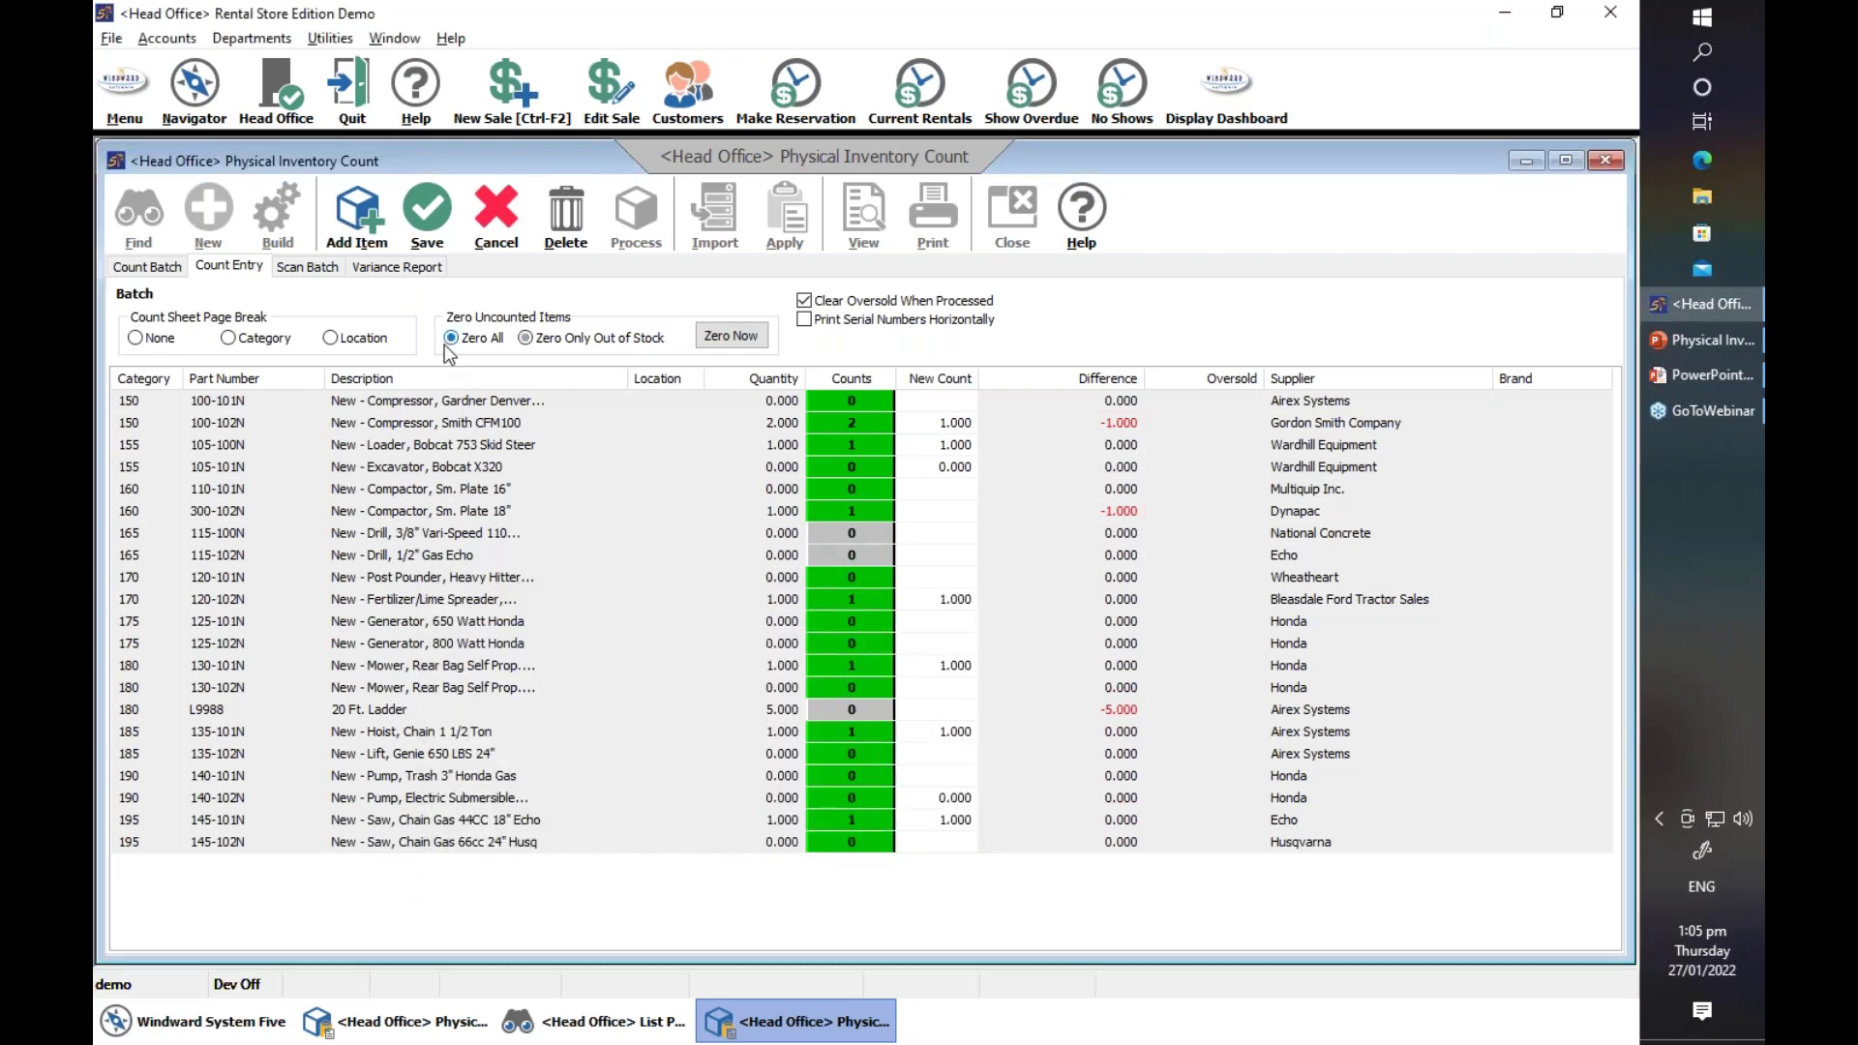
left_click(701, 334)
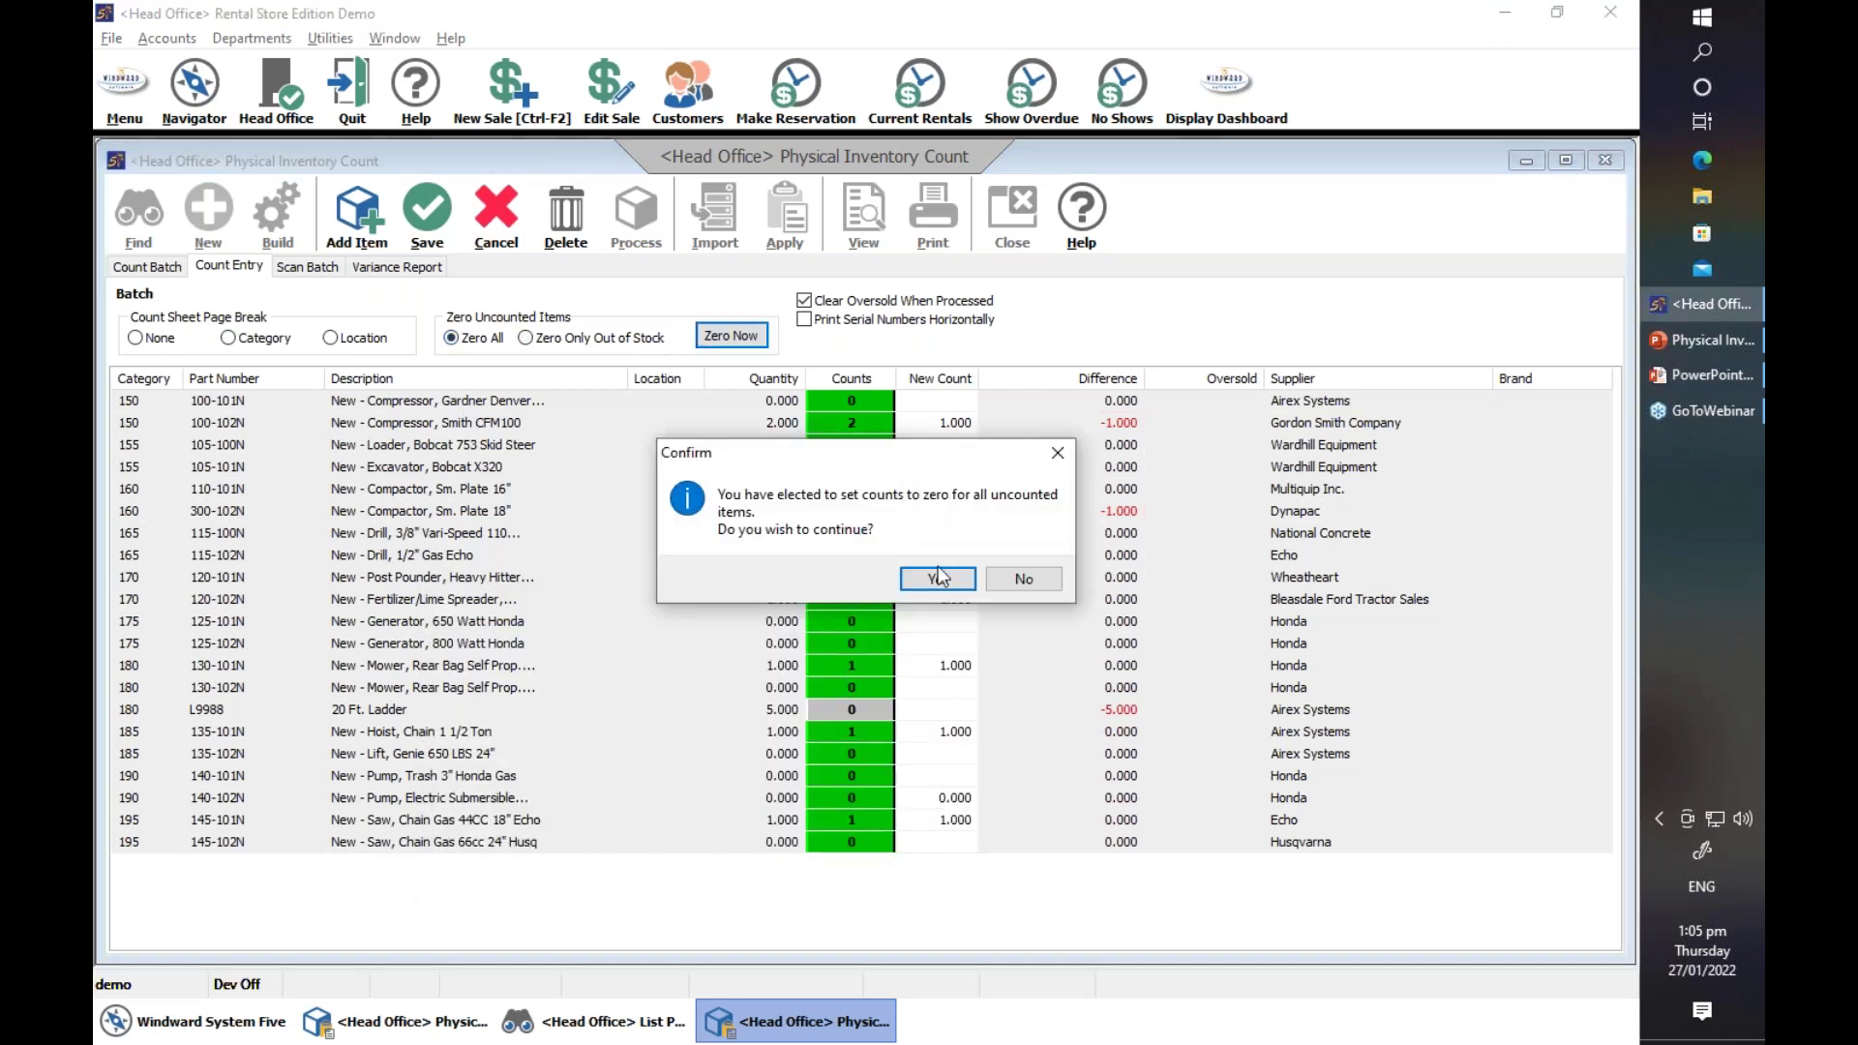
left_click(938, 578)
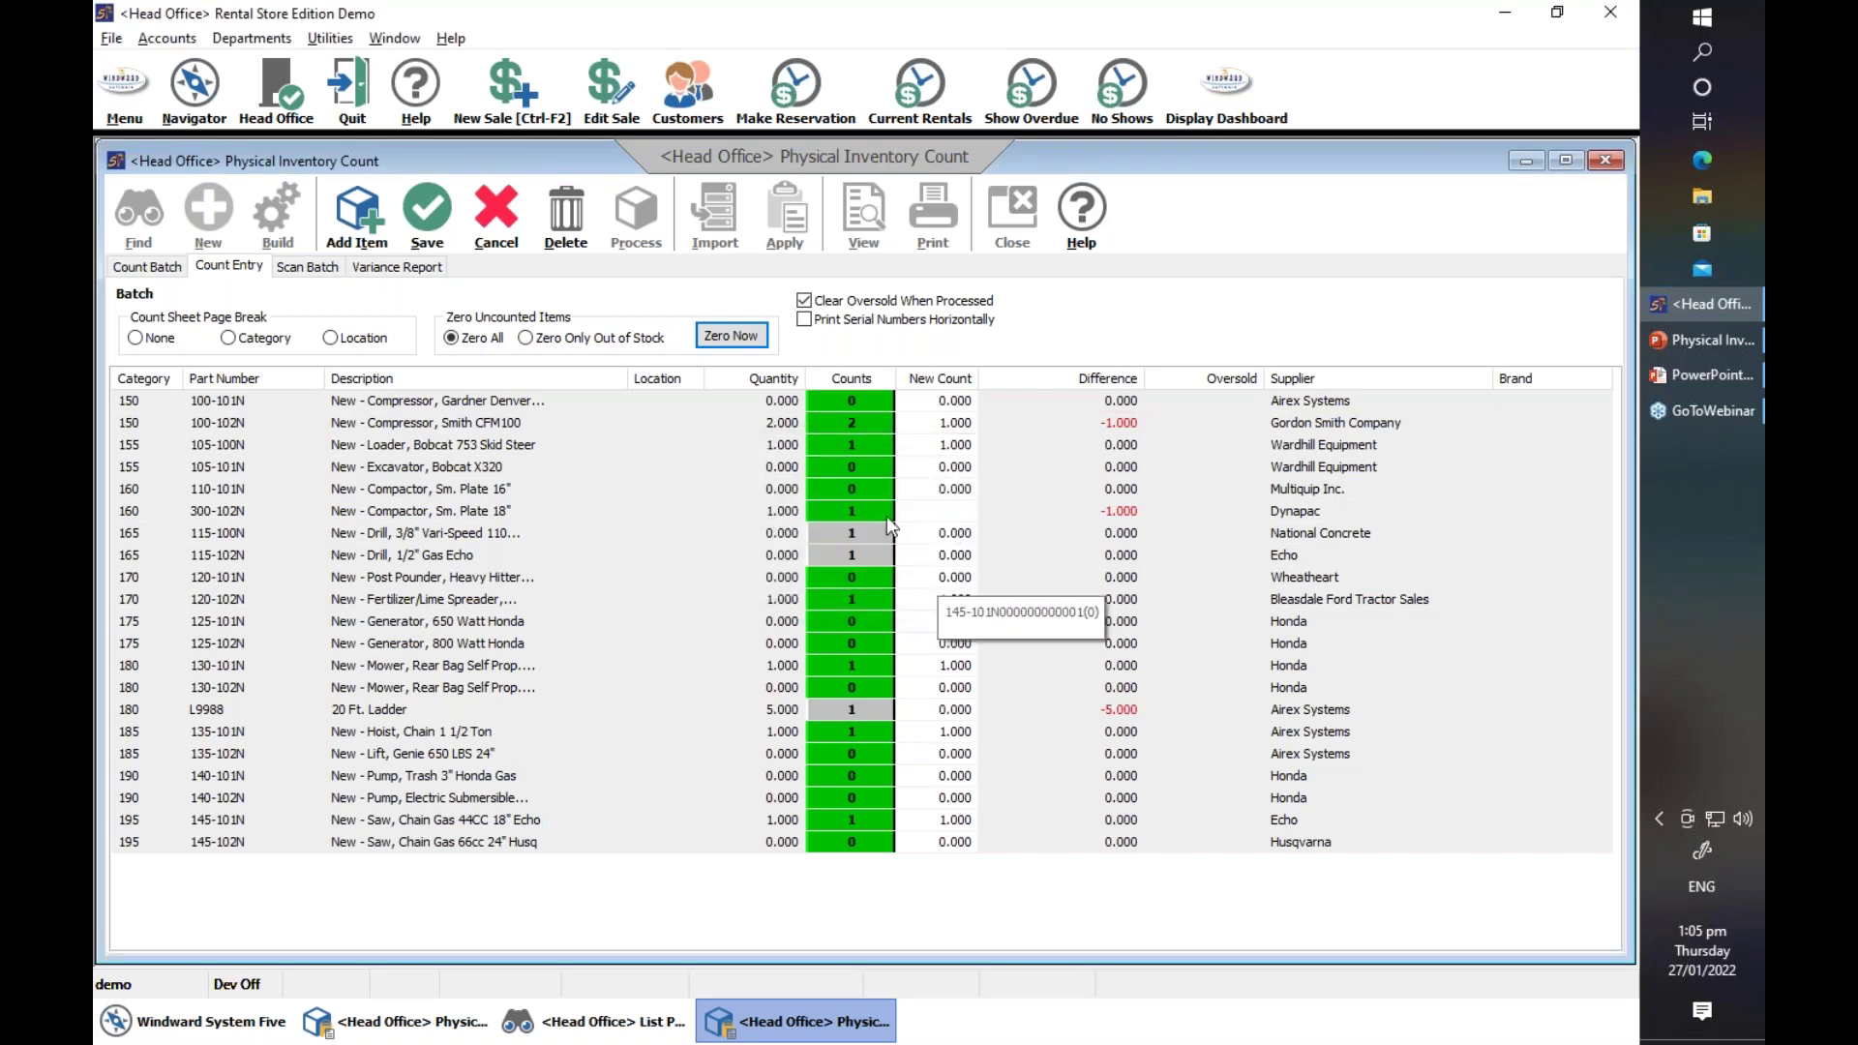
- Verify the serial number of the 18" small plate compactor 300-102N and save the count batch
double_click(869, 509)
left_click(465, 357)
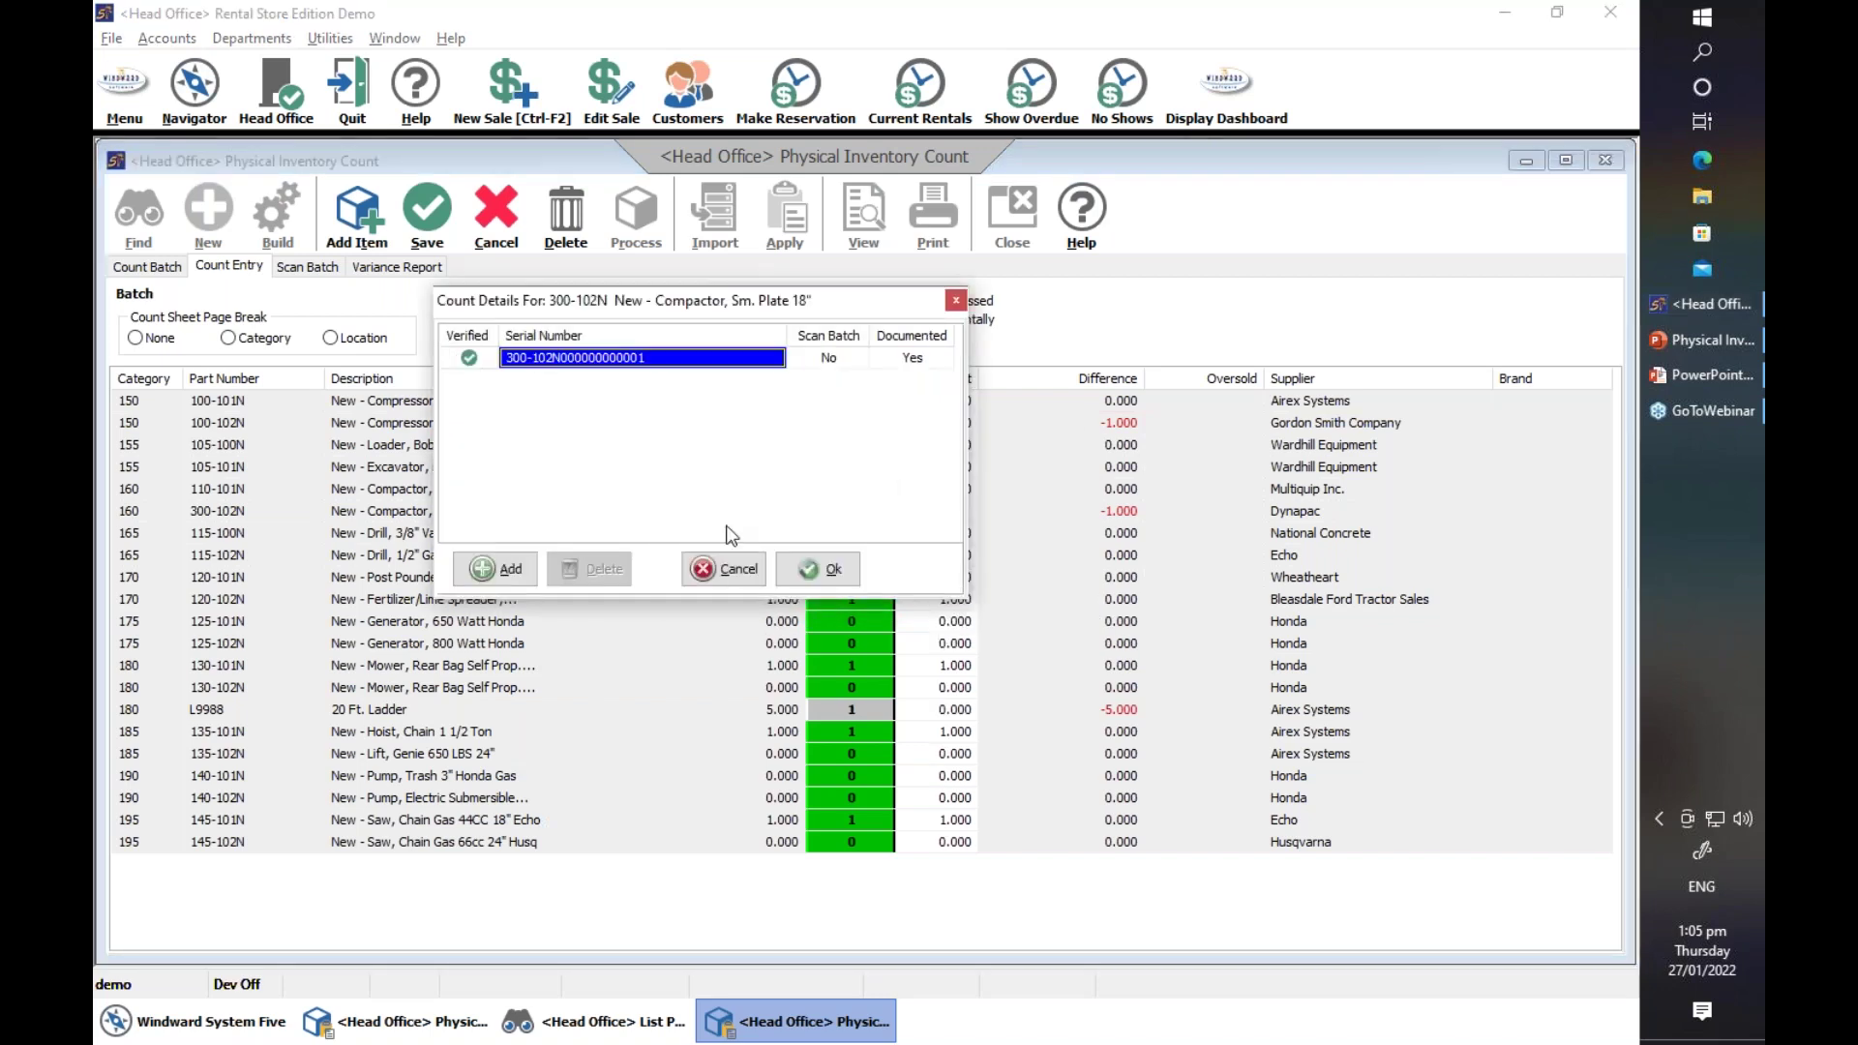
left_click(800, 562)
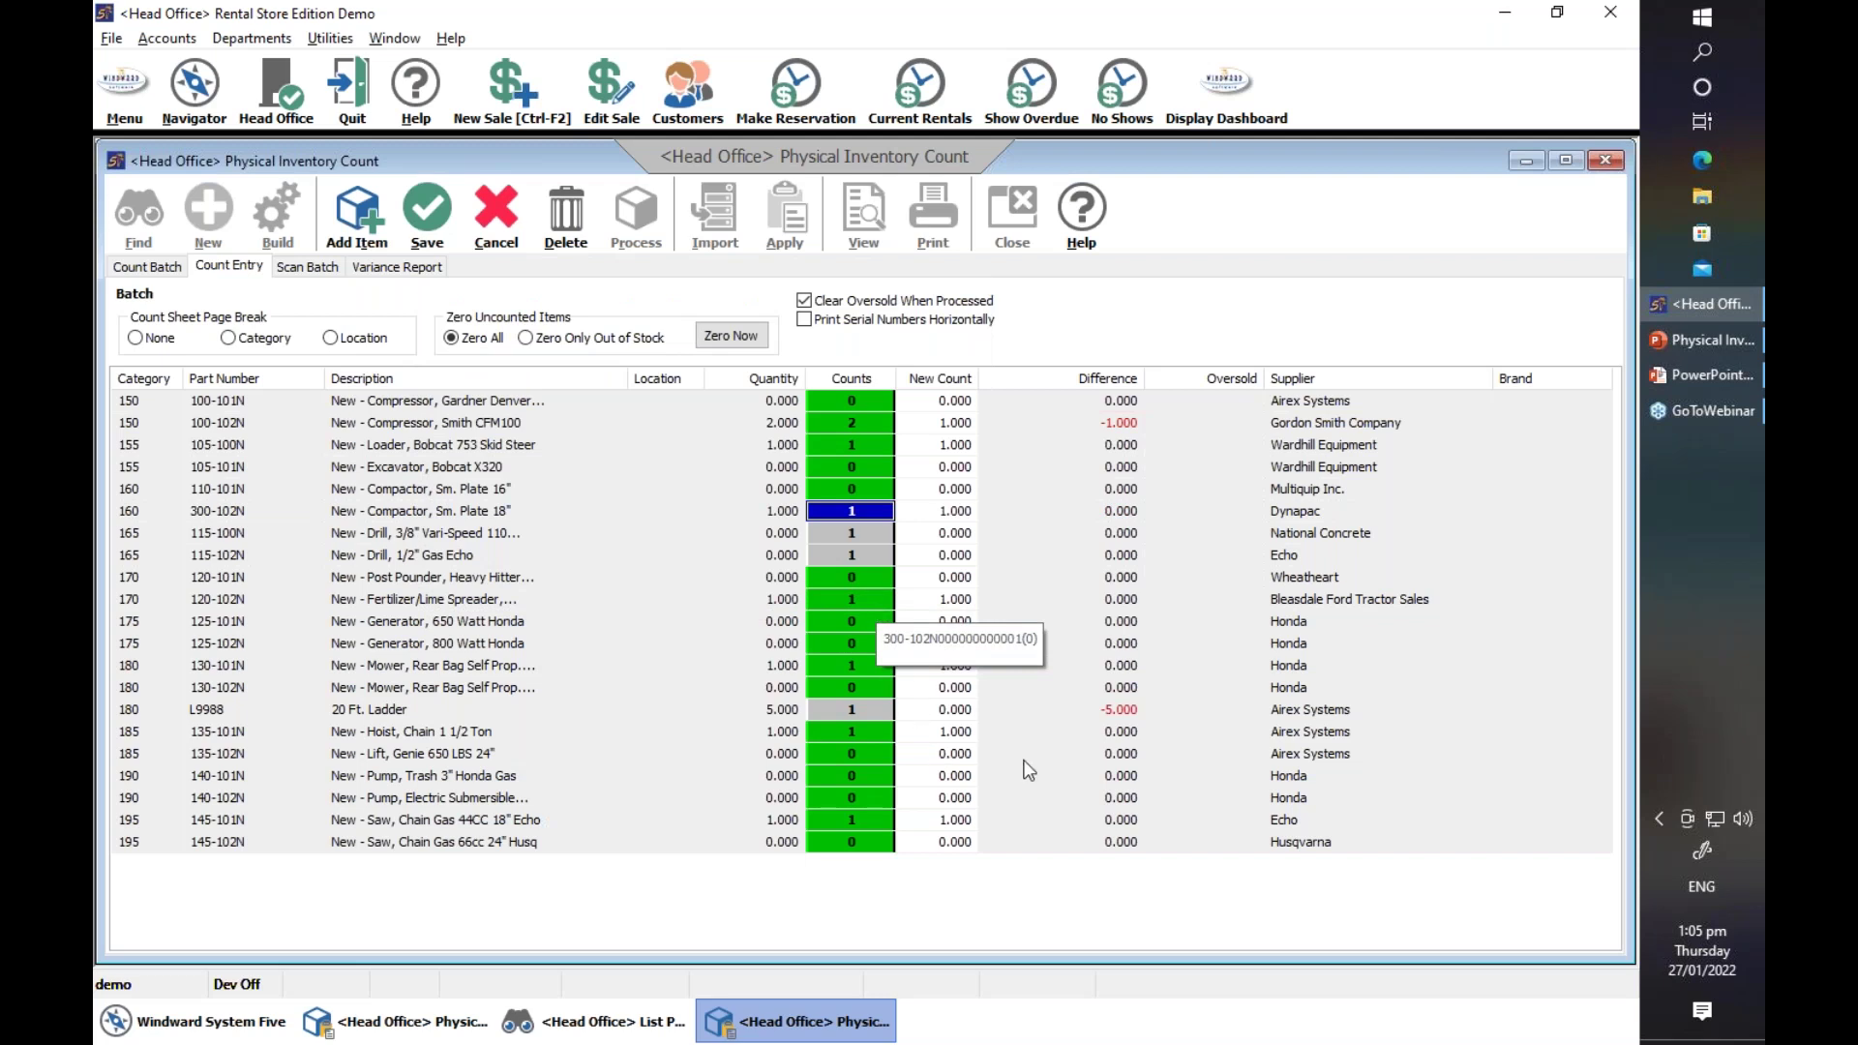
left_click(434, 205)
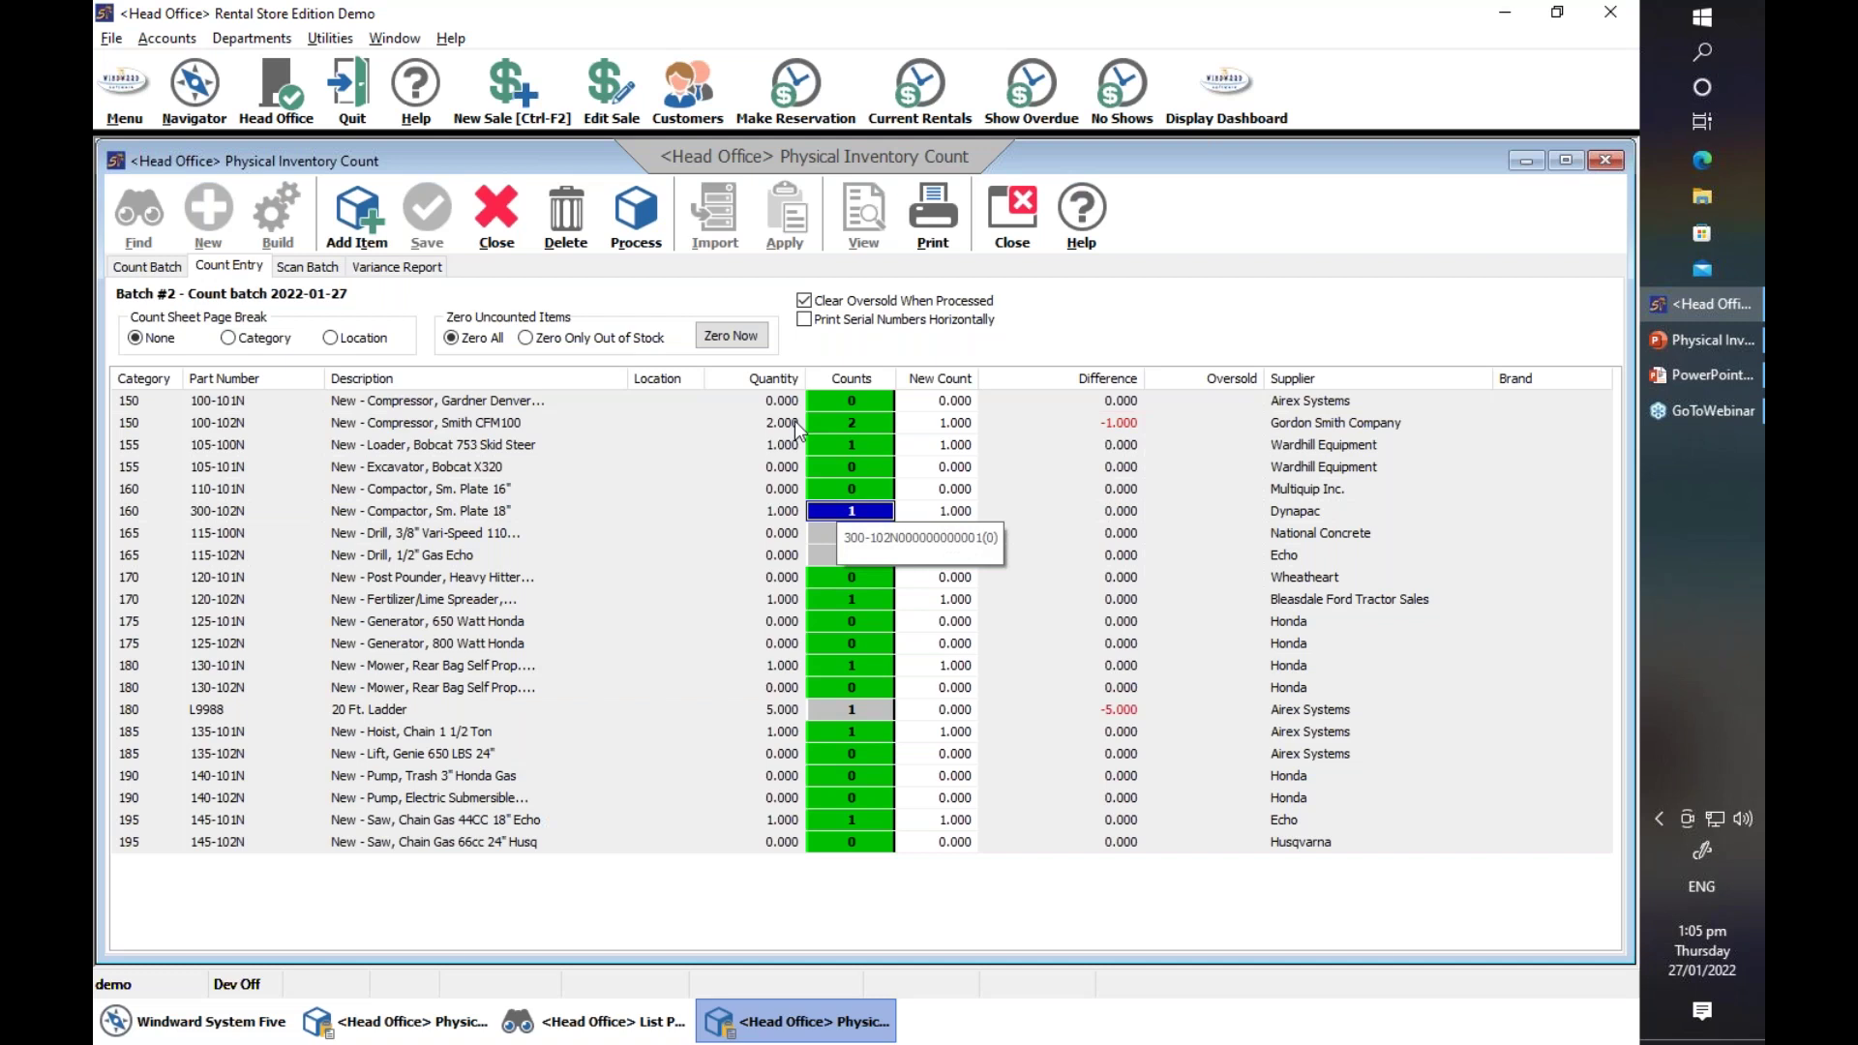
- Review which serial numbers of the Smith CFM100 compressor are verified, leaving its count details without changes
double_click(844, 416)
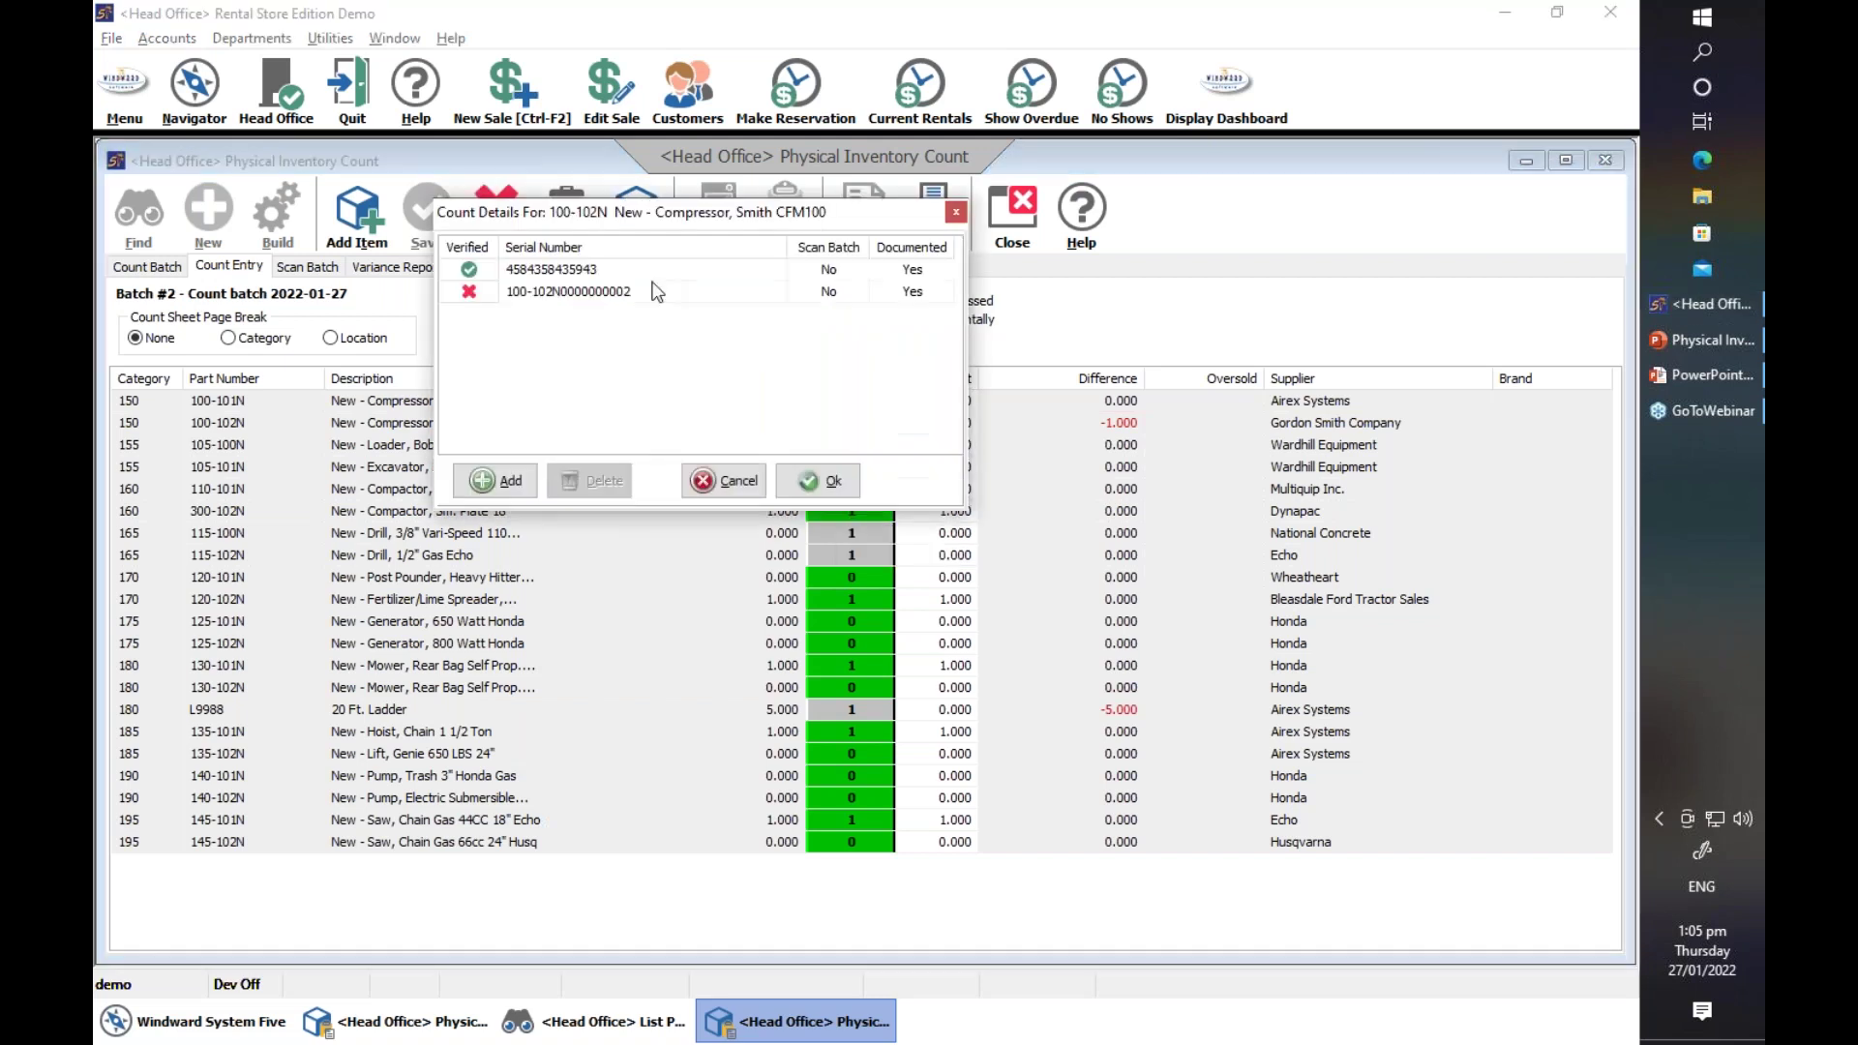
left_click(728, 482)
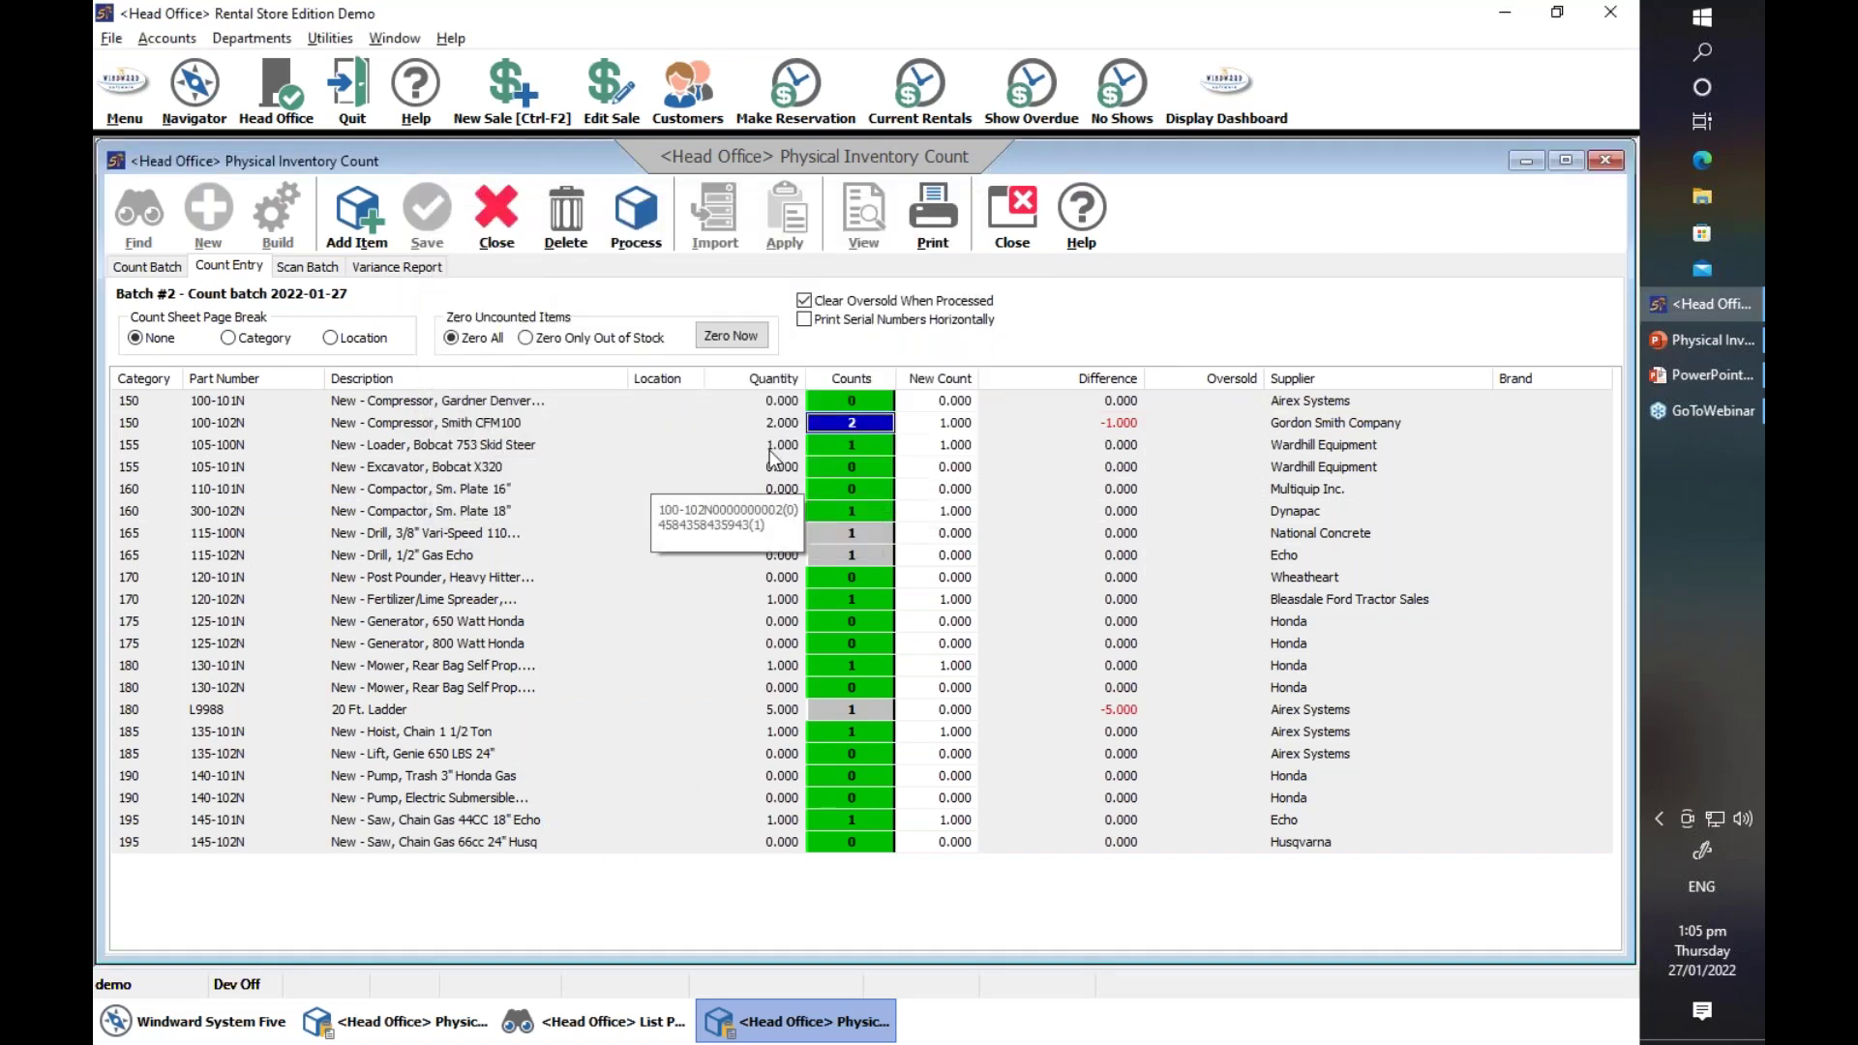
left_click(754, 448)
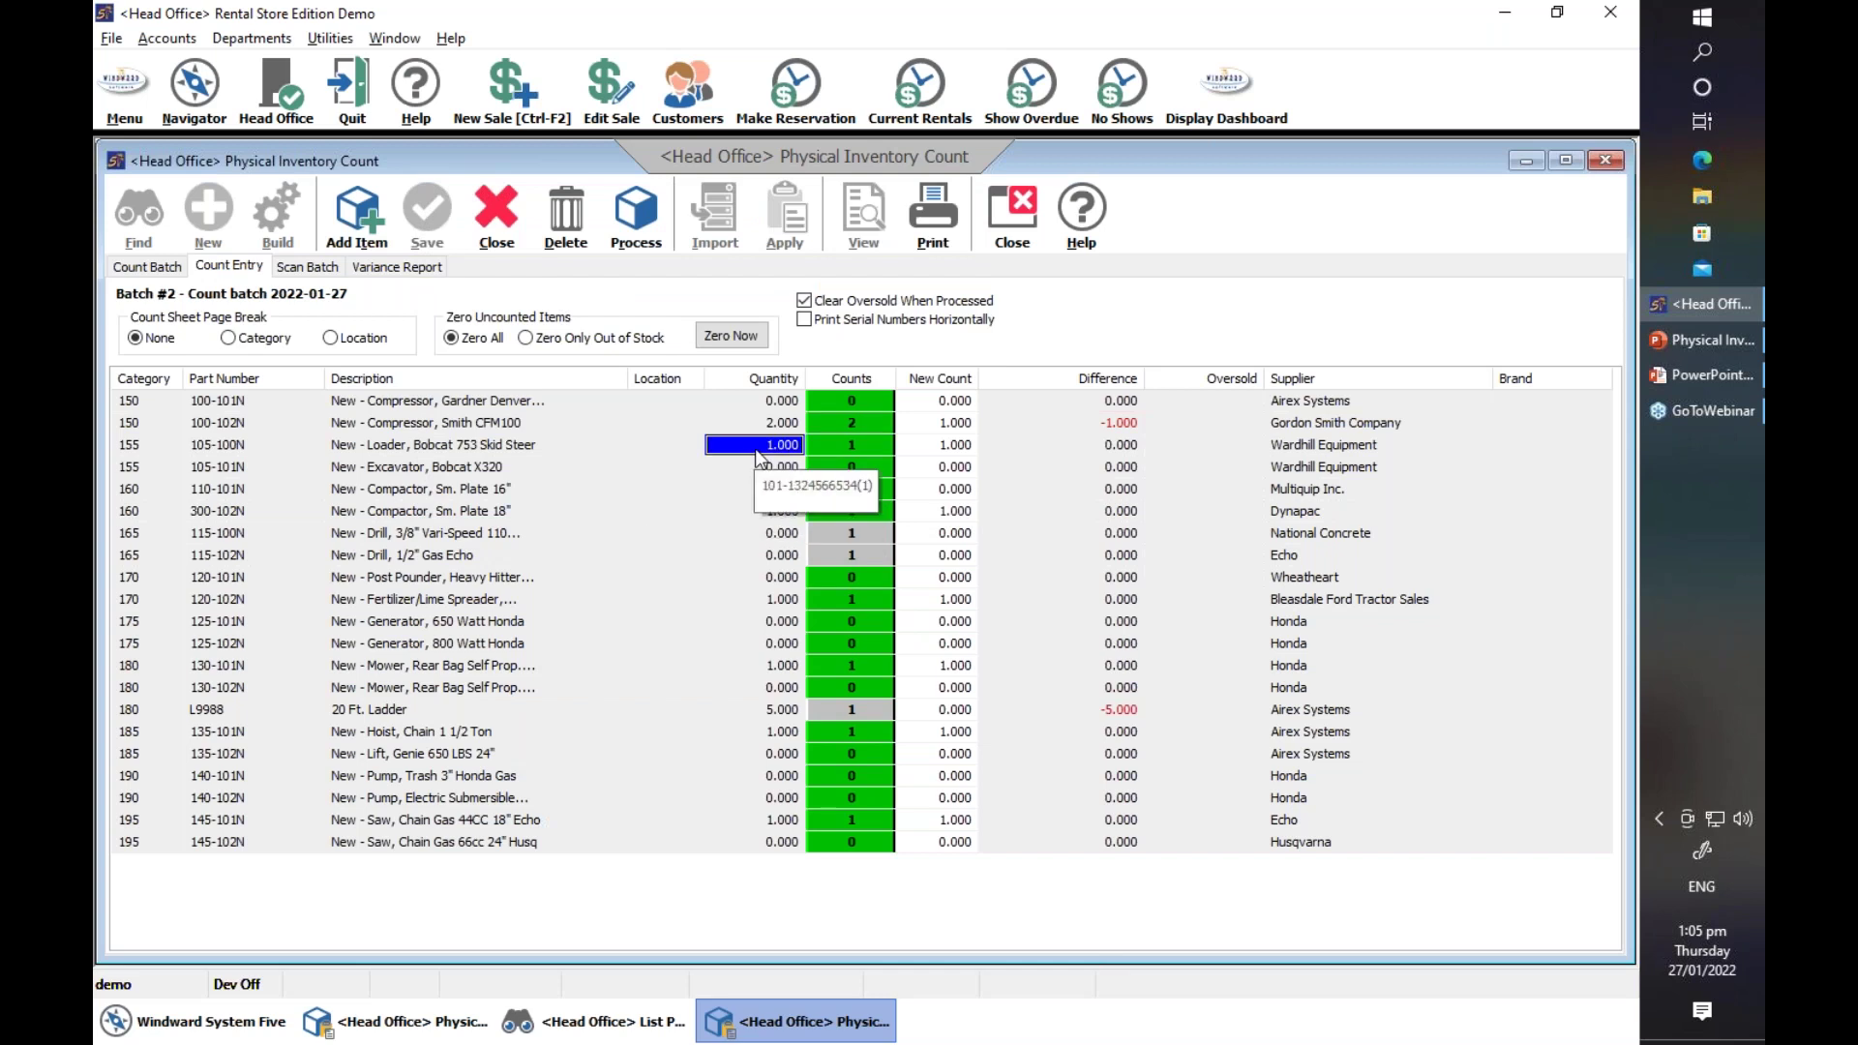
- Close the count batch and build a new scan batch with Direct Scan as the scan source
left_click(526, 233)
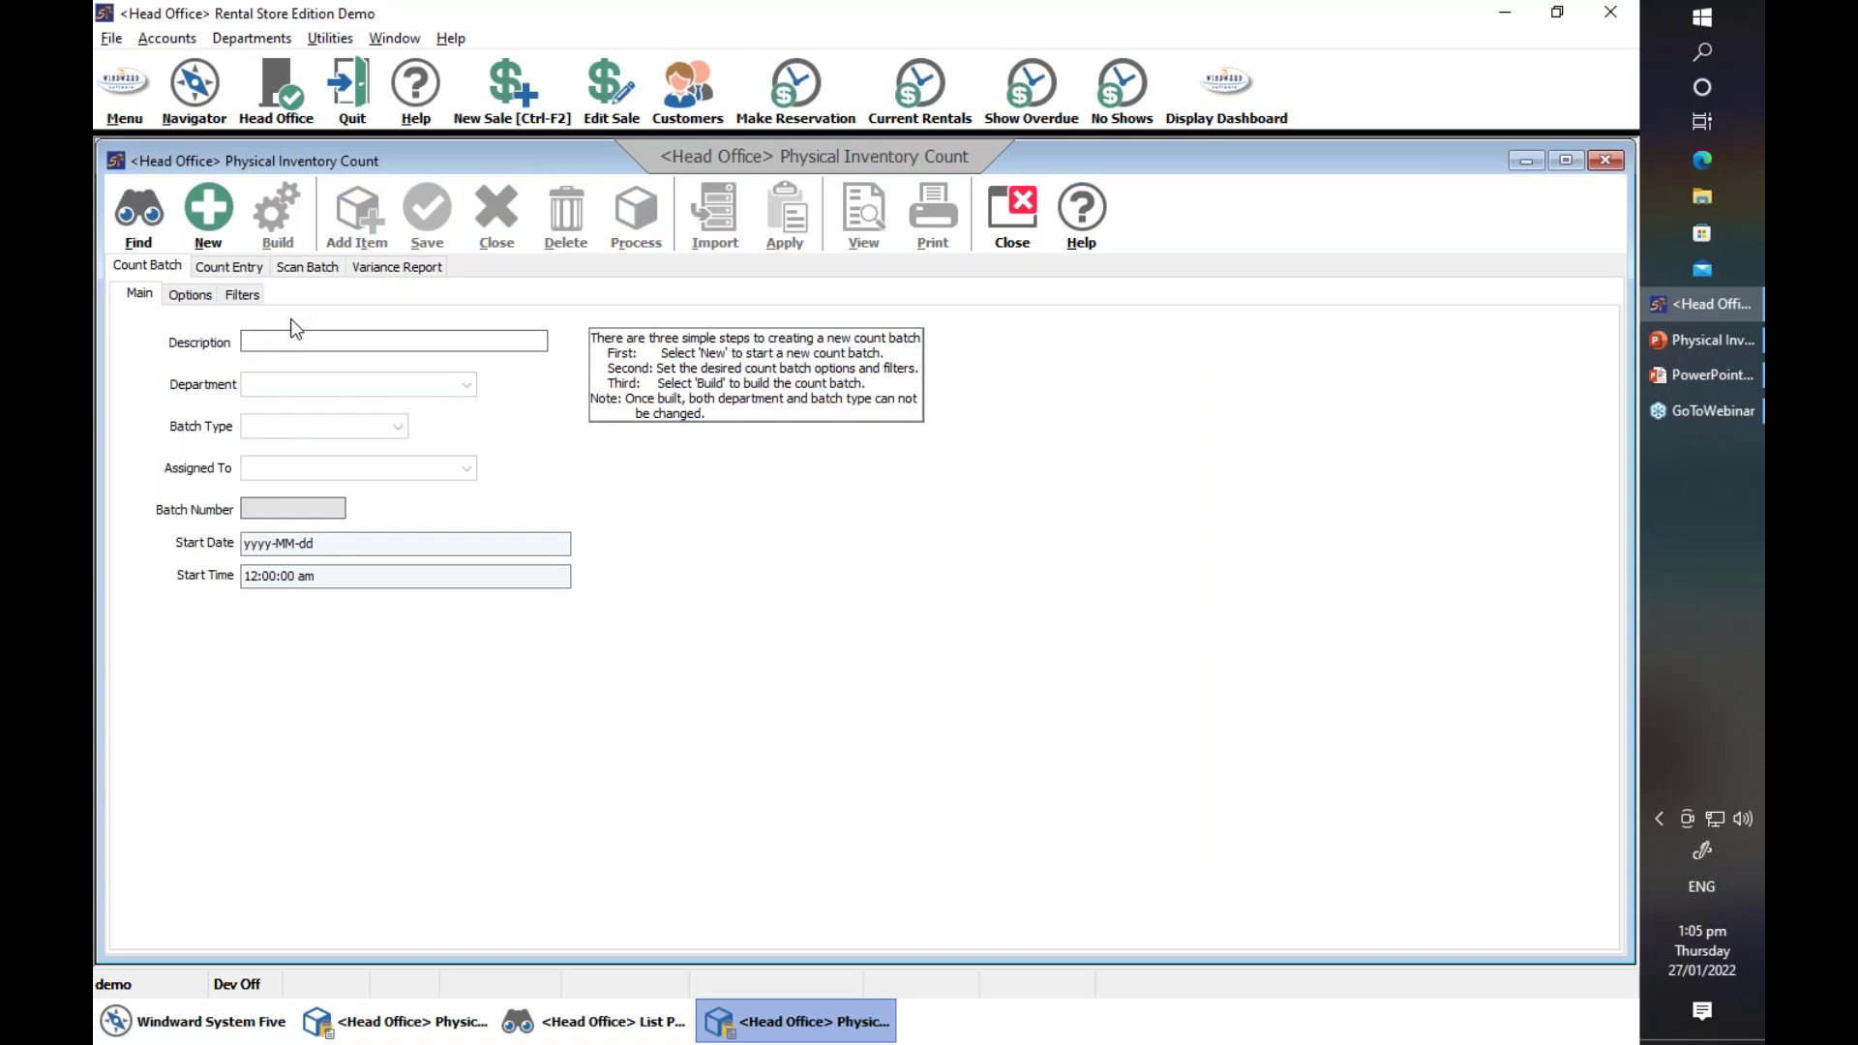
left_click(308, 269)
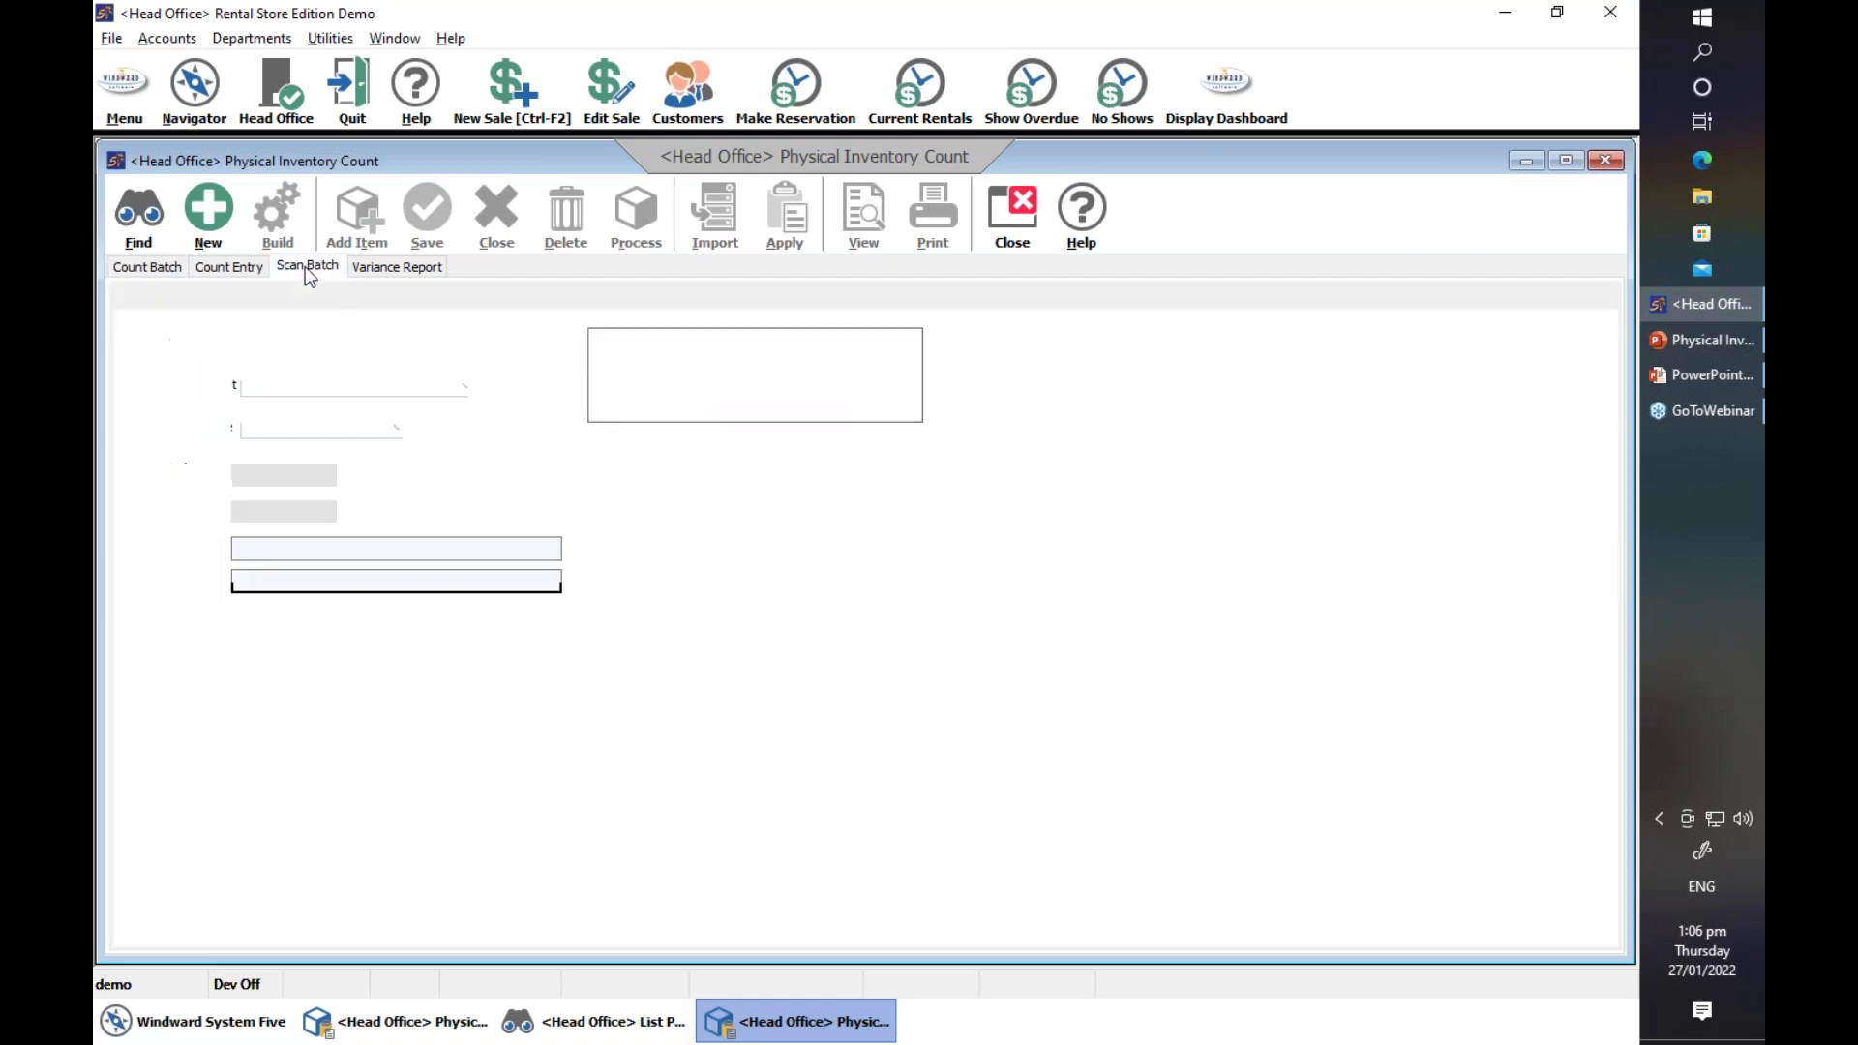
left_click(214, 211)
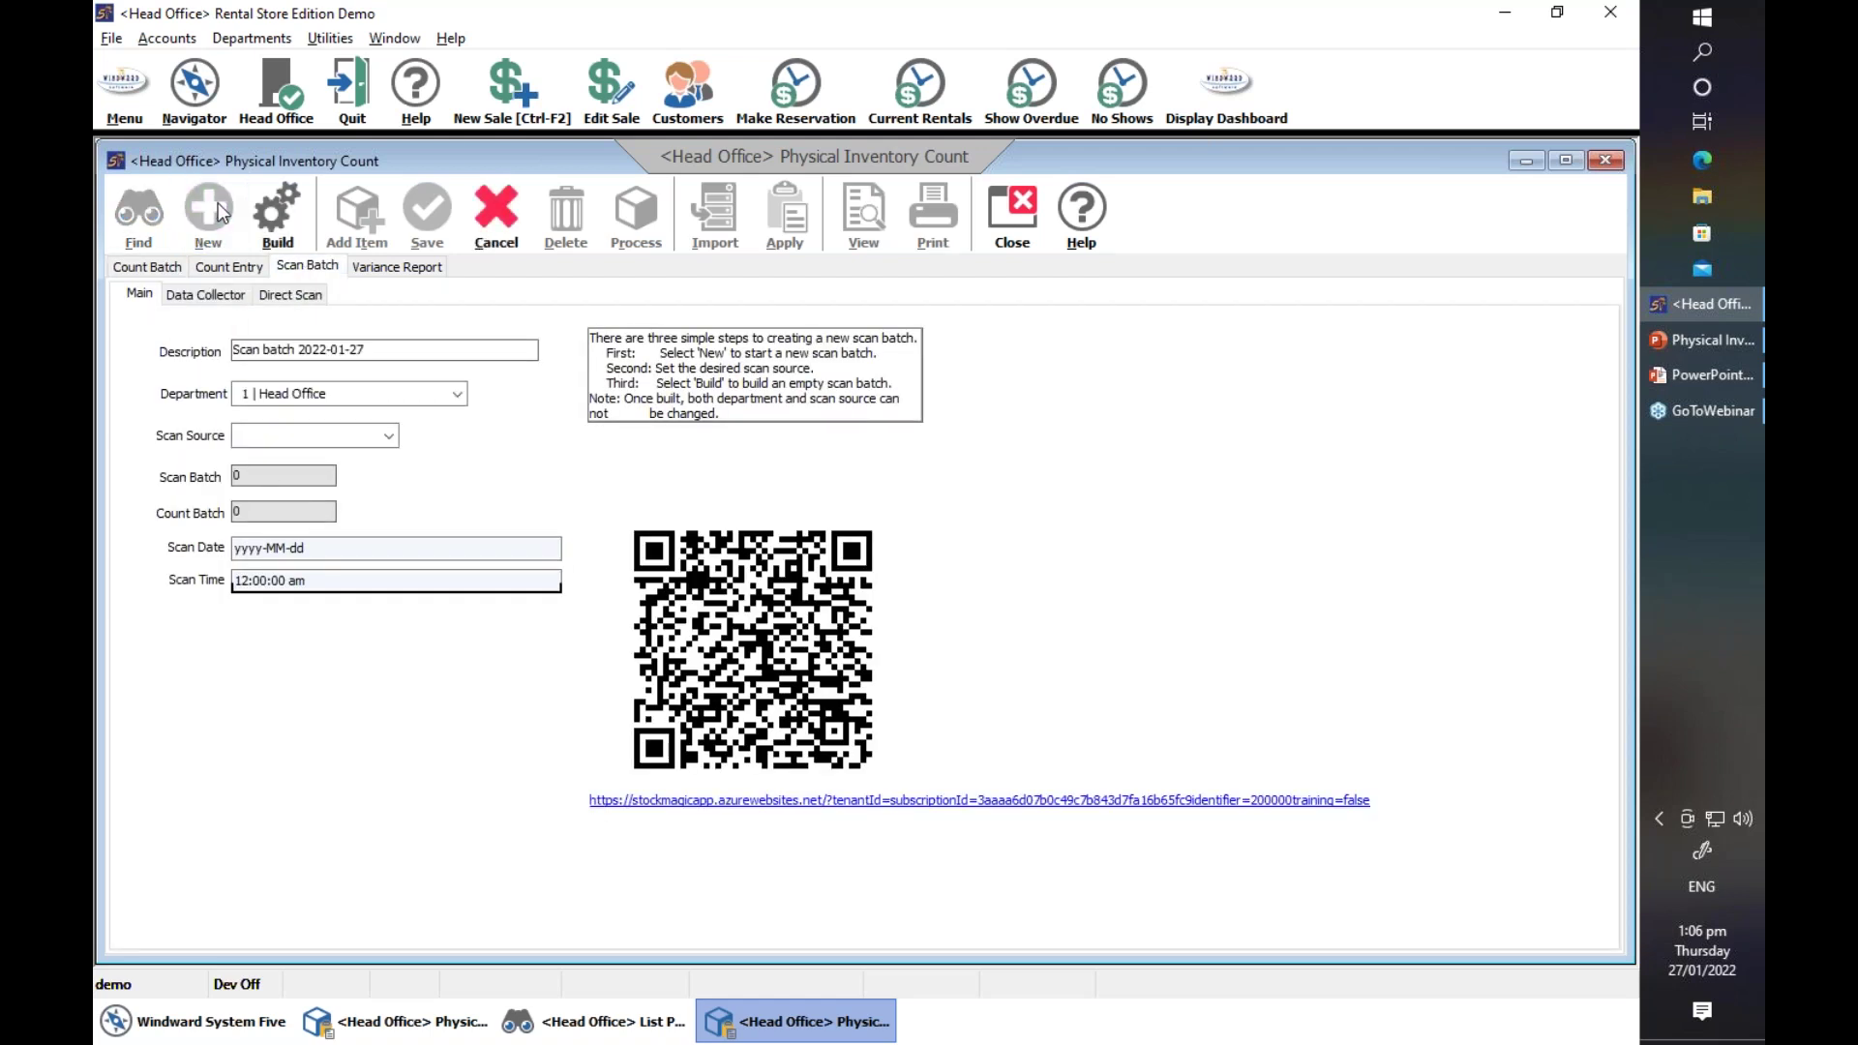
left_click(374, 440)
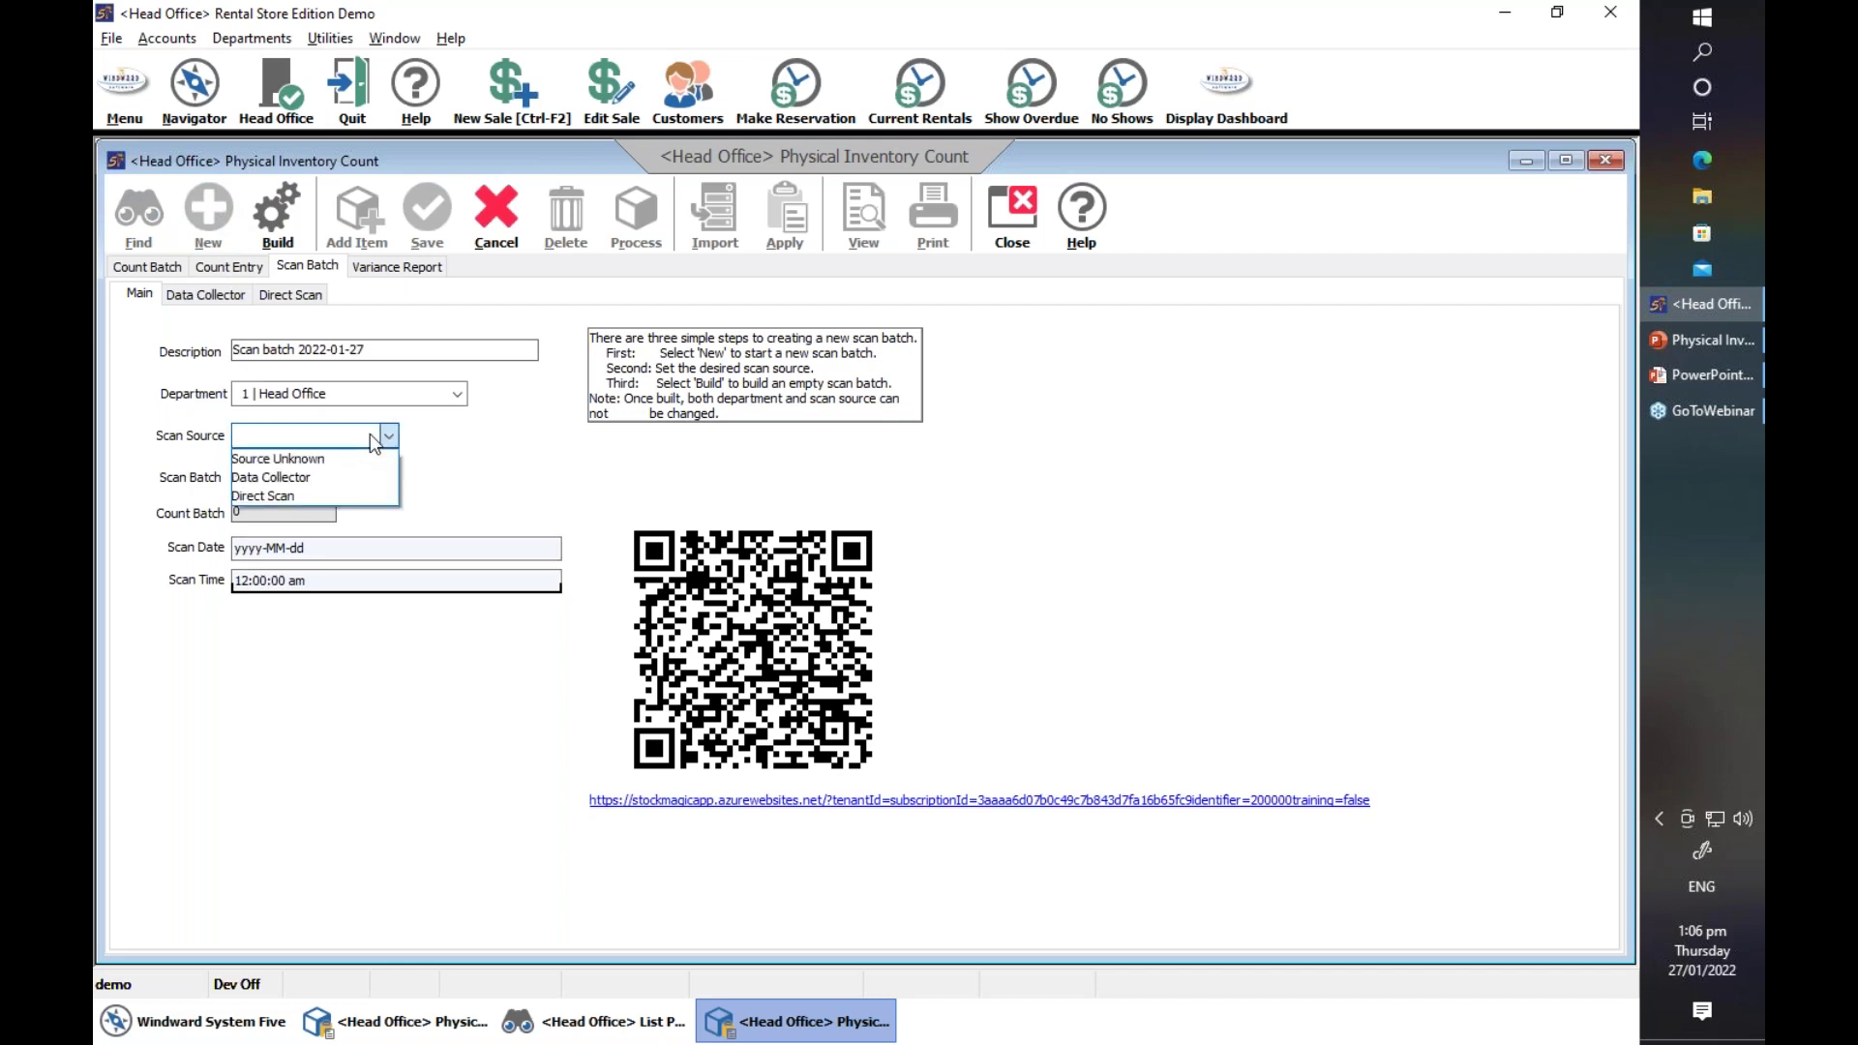
left_click(314, 494)
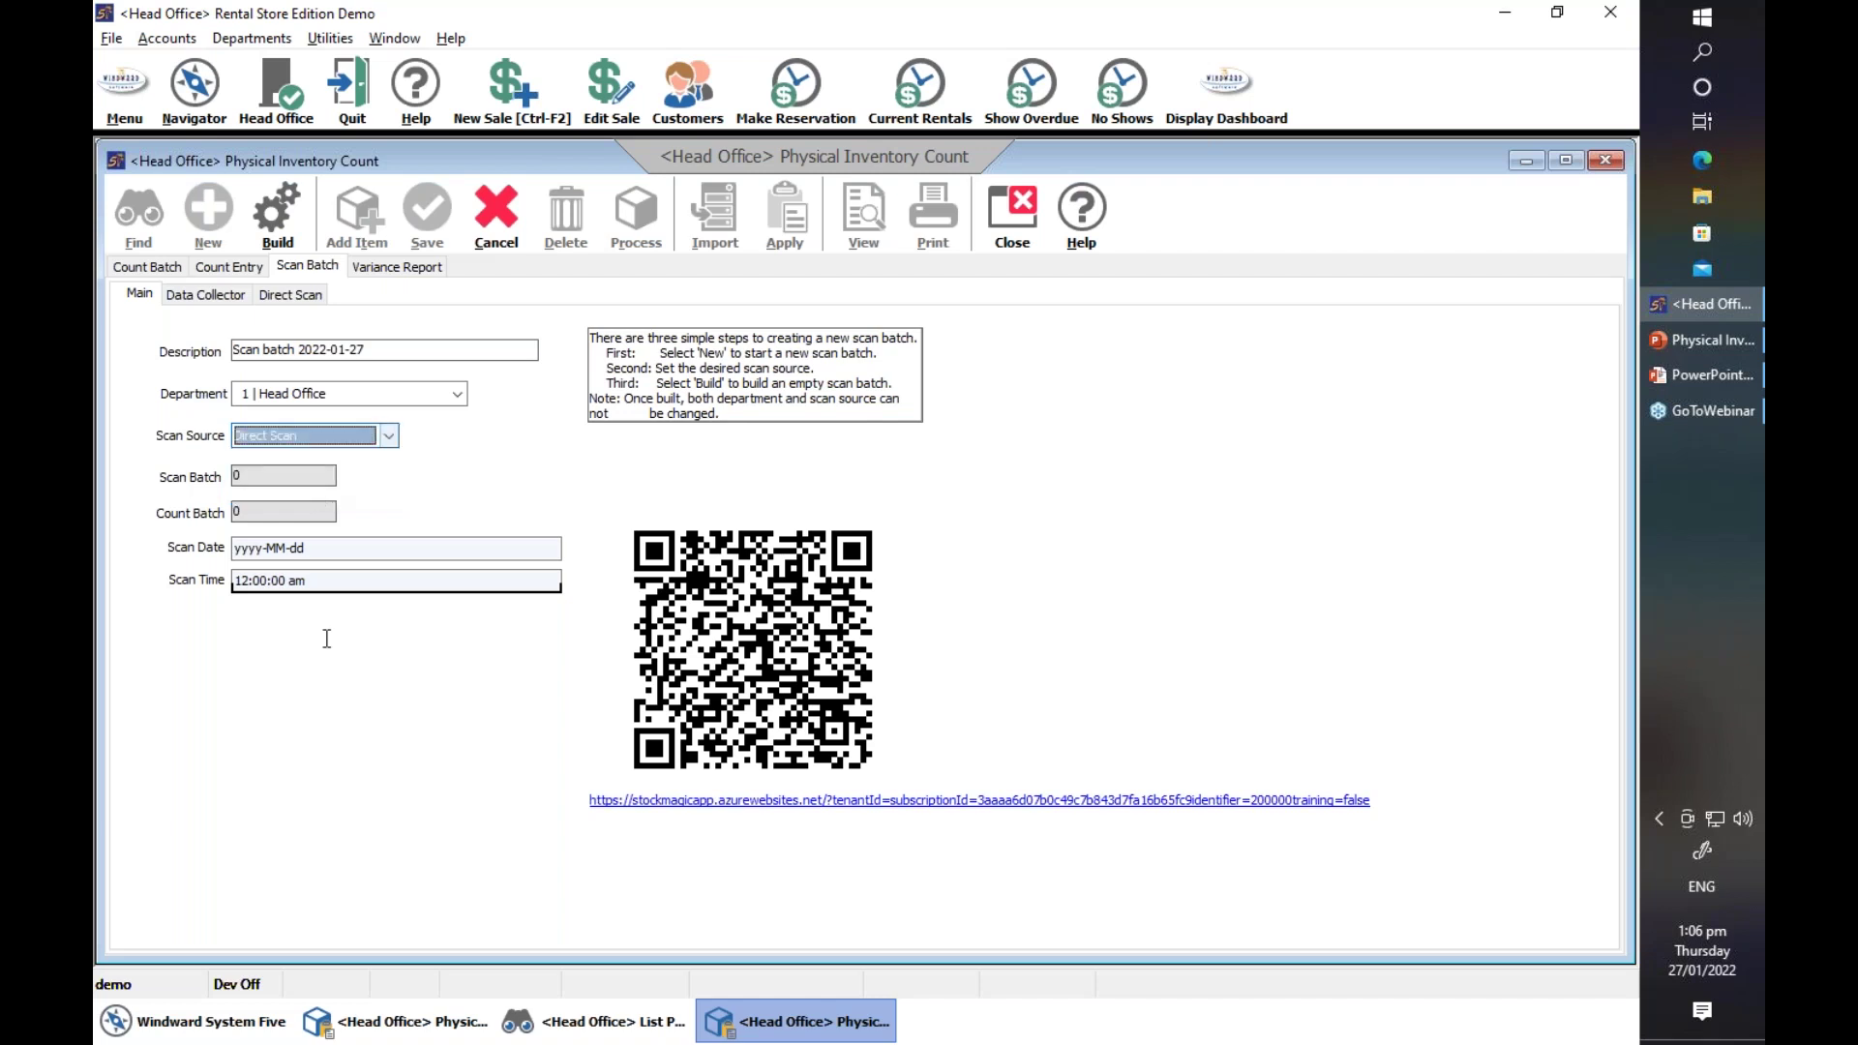
left_click(274, 207)
left_click(326, 415)
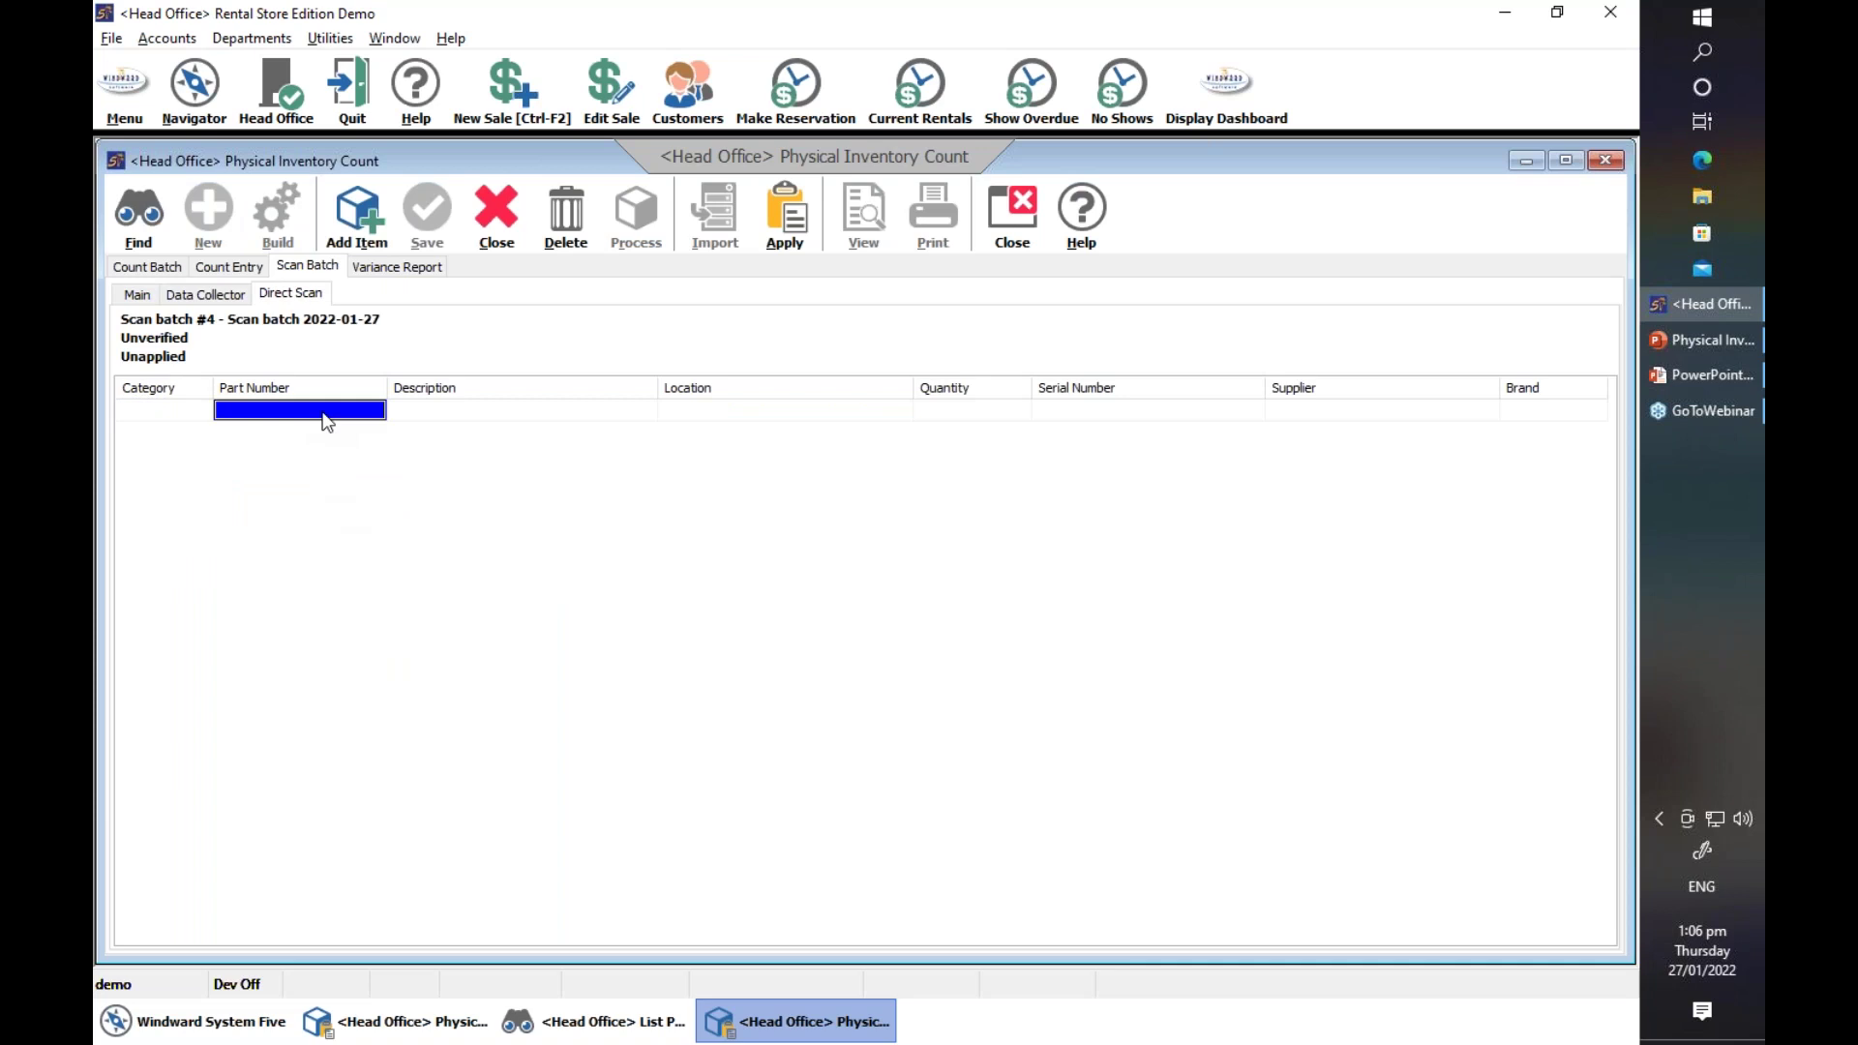
- Add the Smith CFM100 compressor, part 100-102N from the Equipment - New air compressors category, to the direct scan batch
left_click(167, 416)
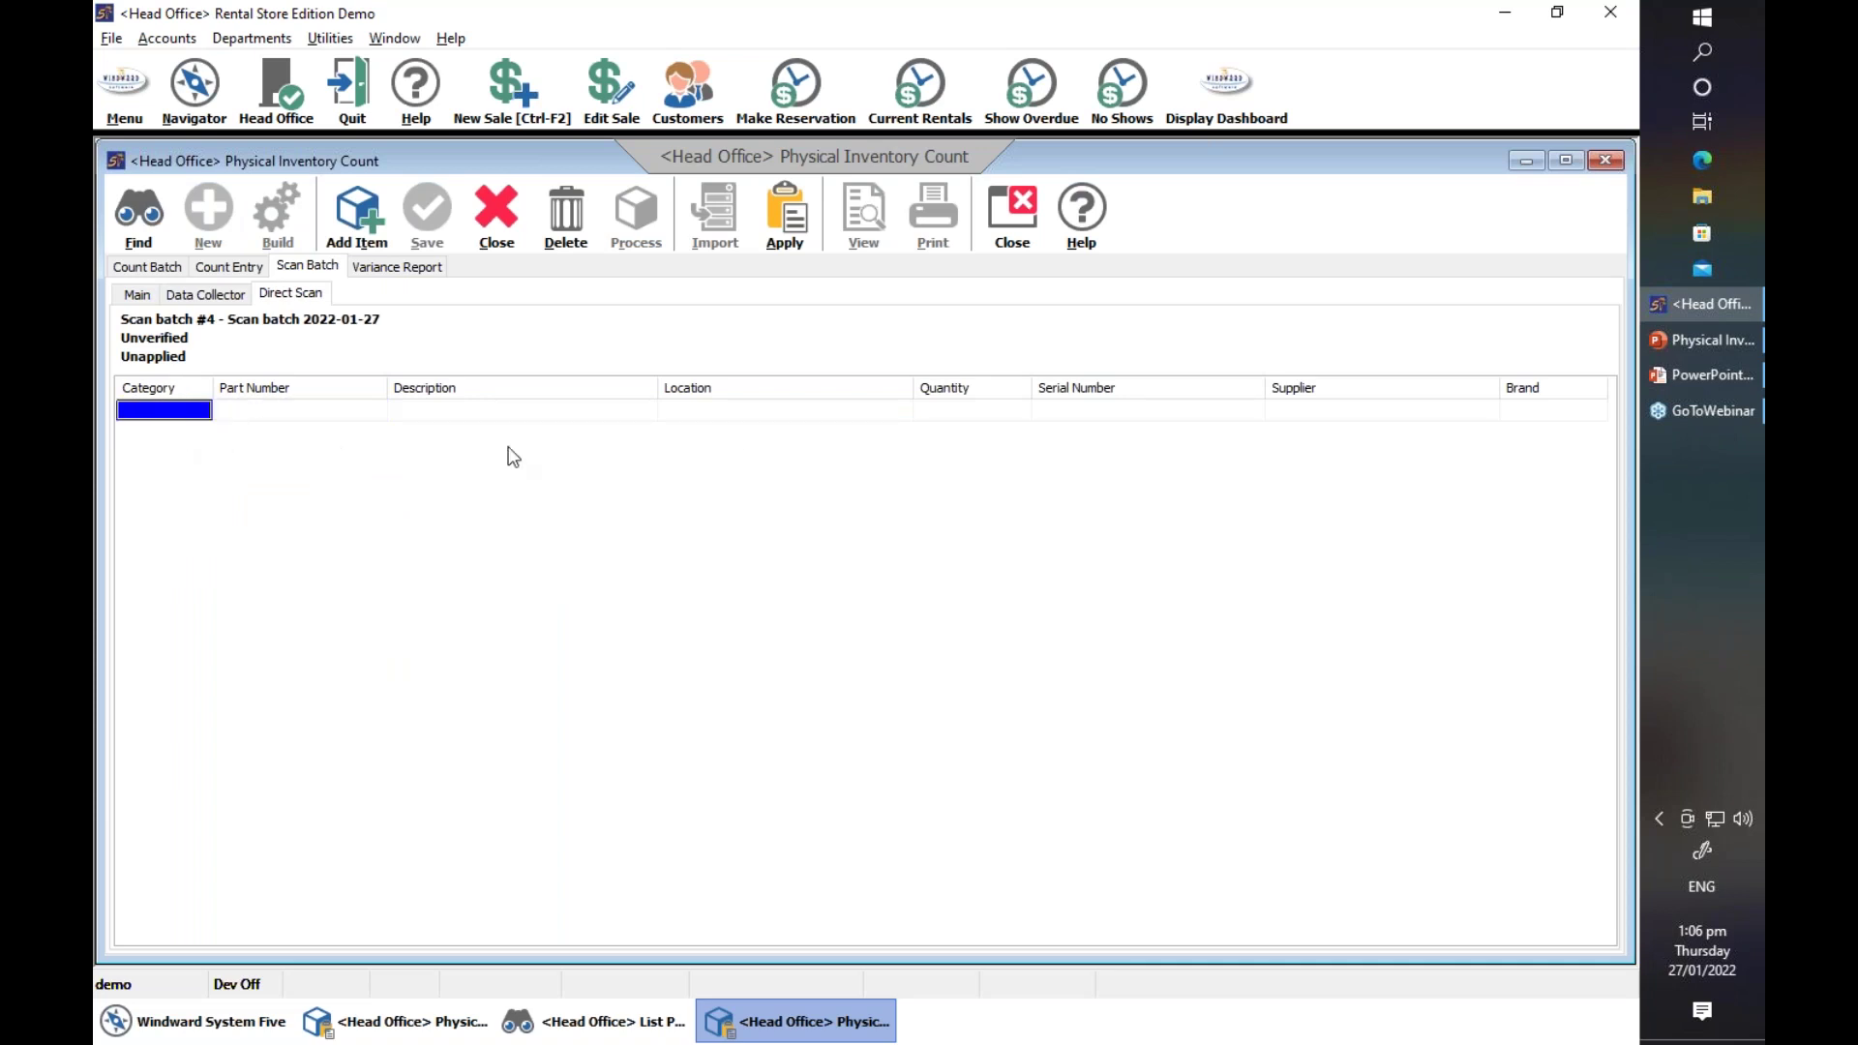
left_click(1200, 411)
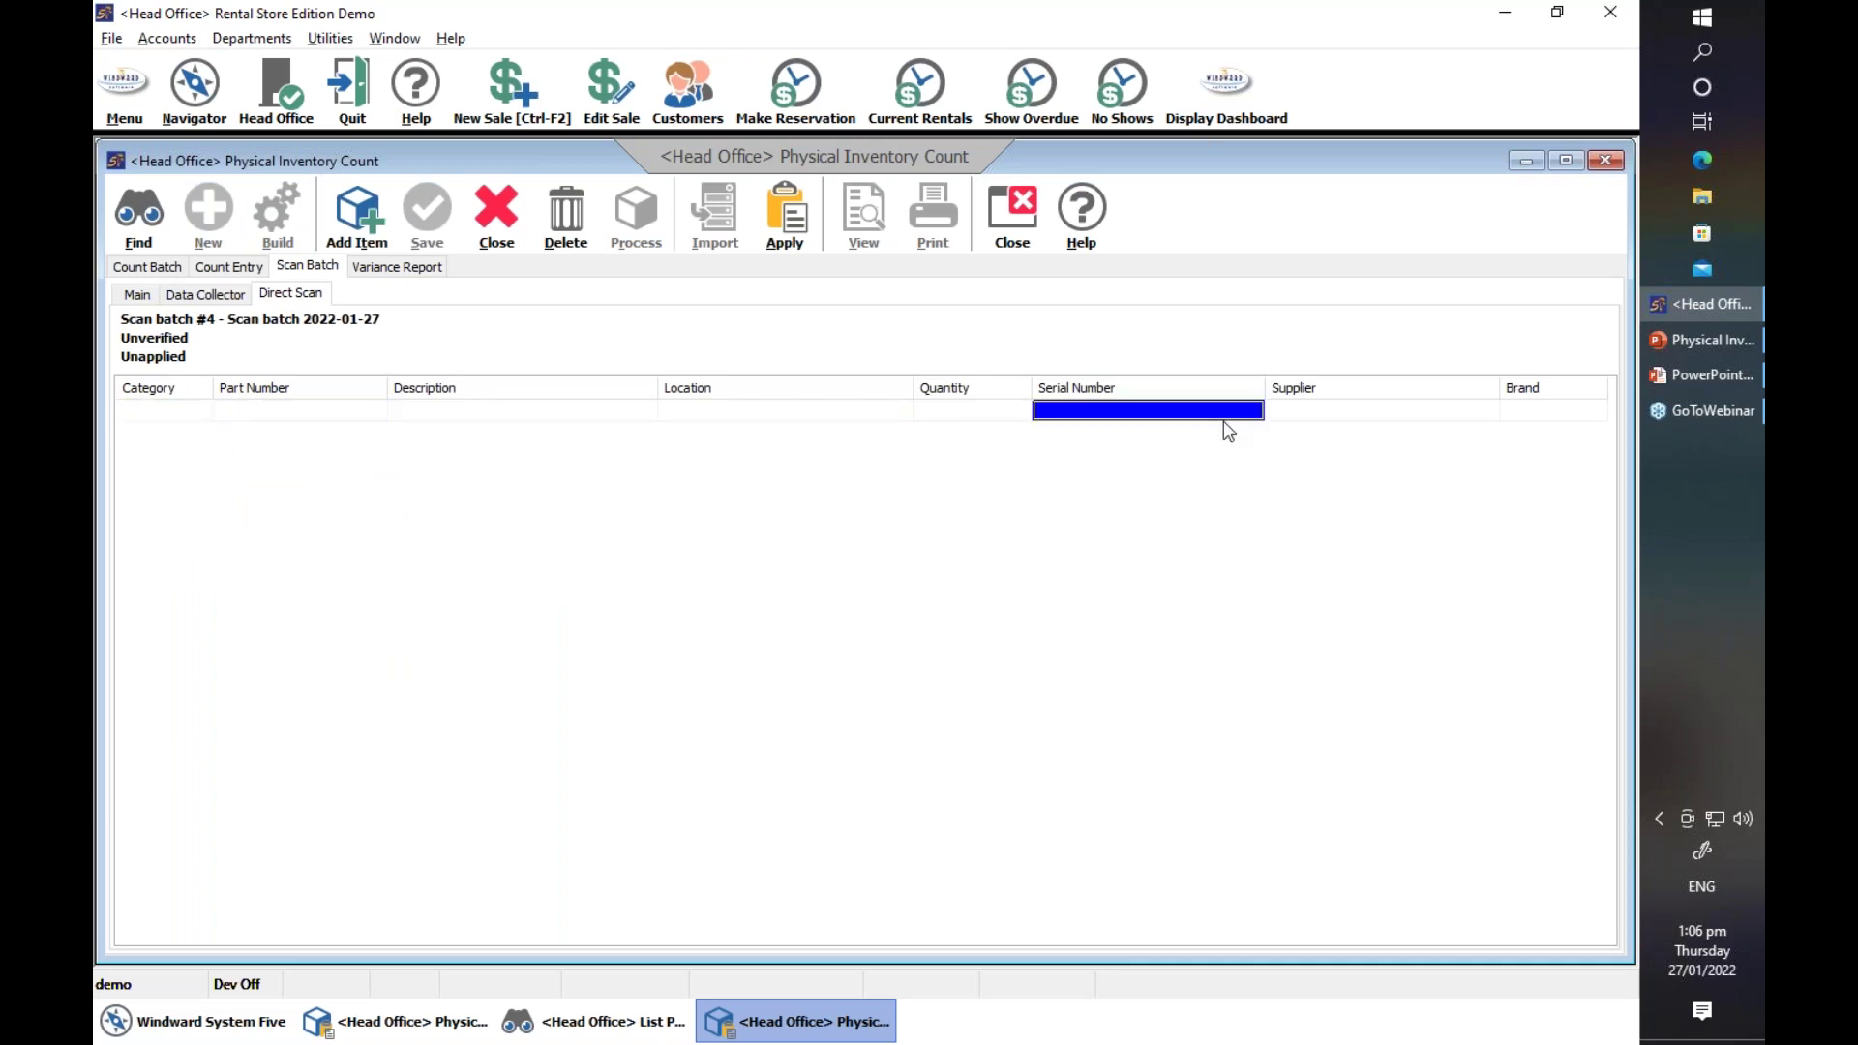
left_click(577, 416)
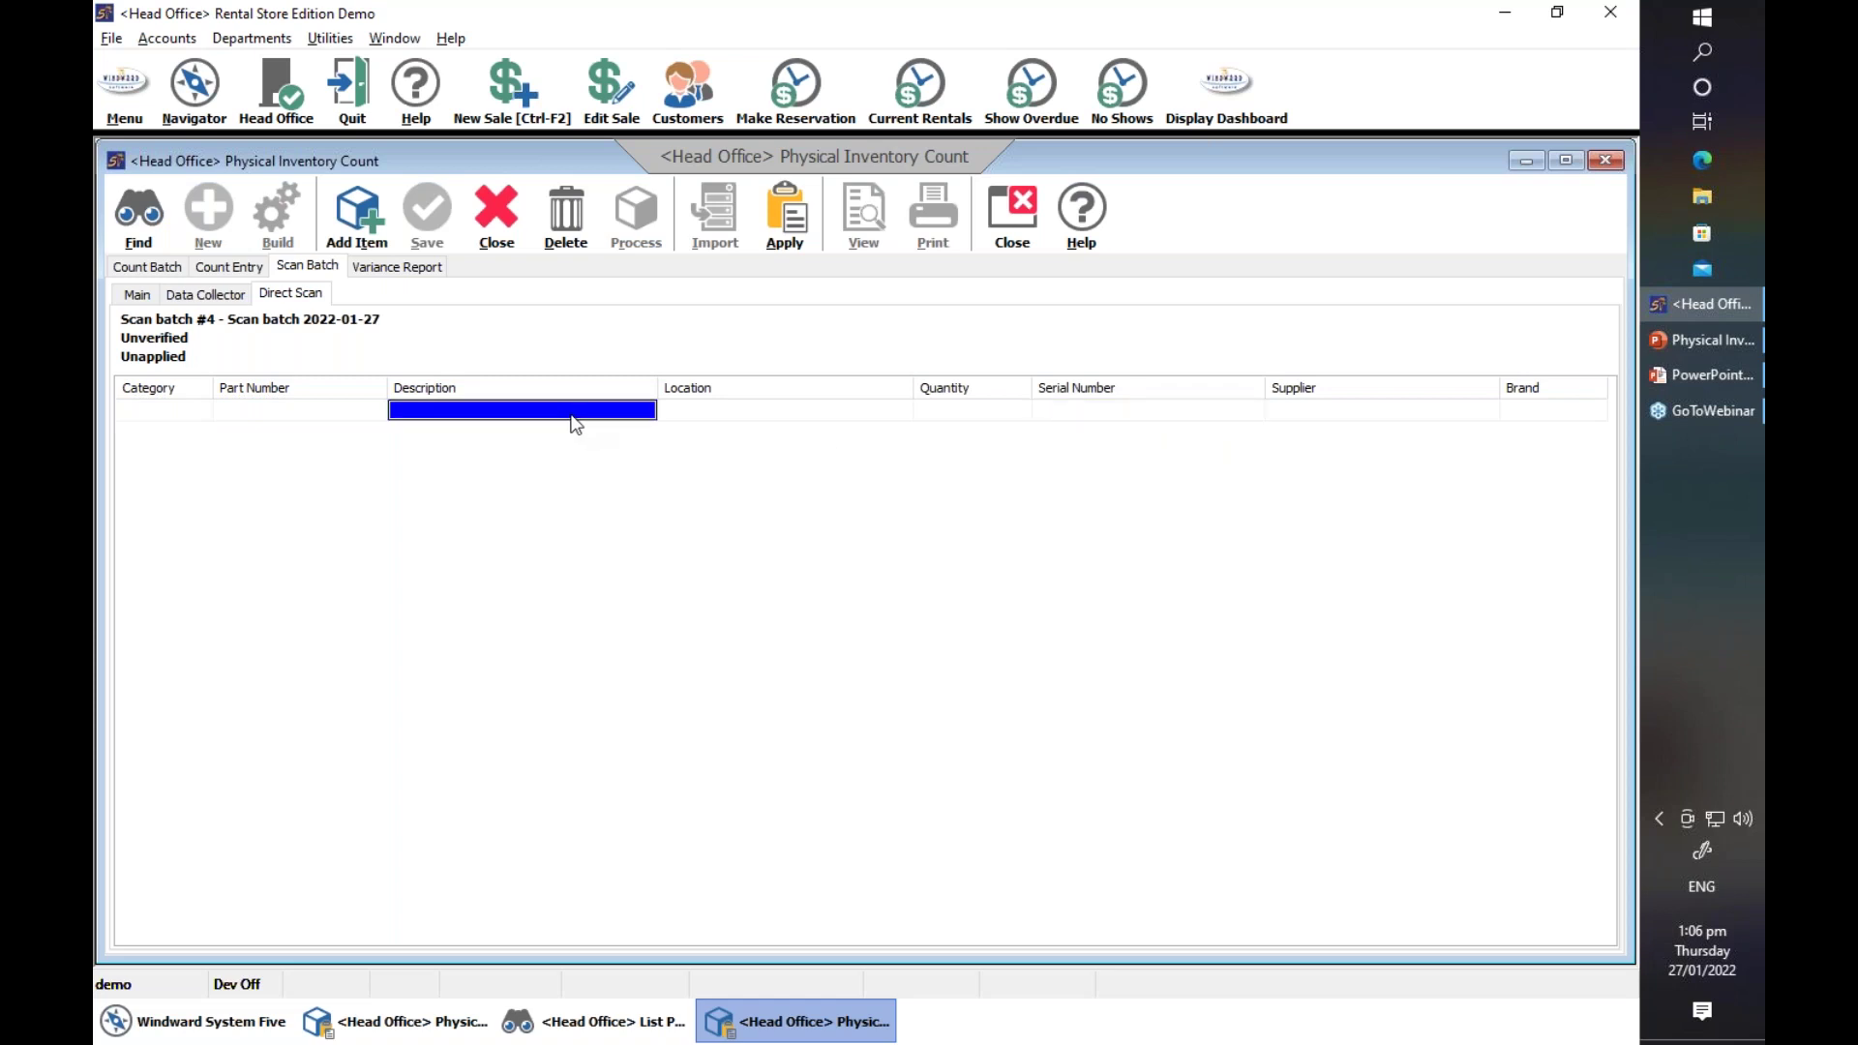
left_click(356, 215)
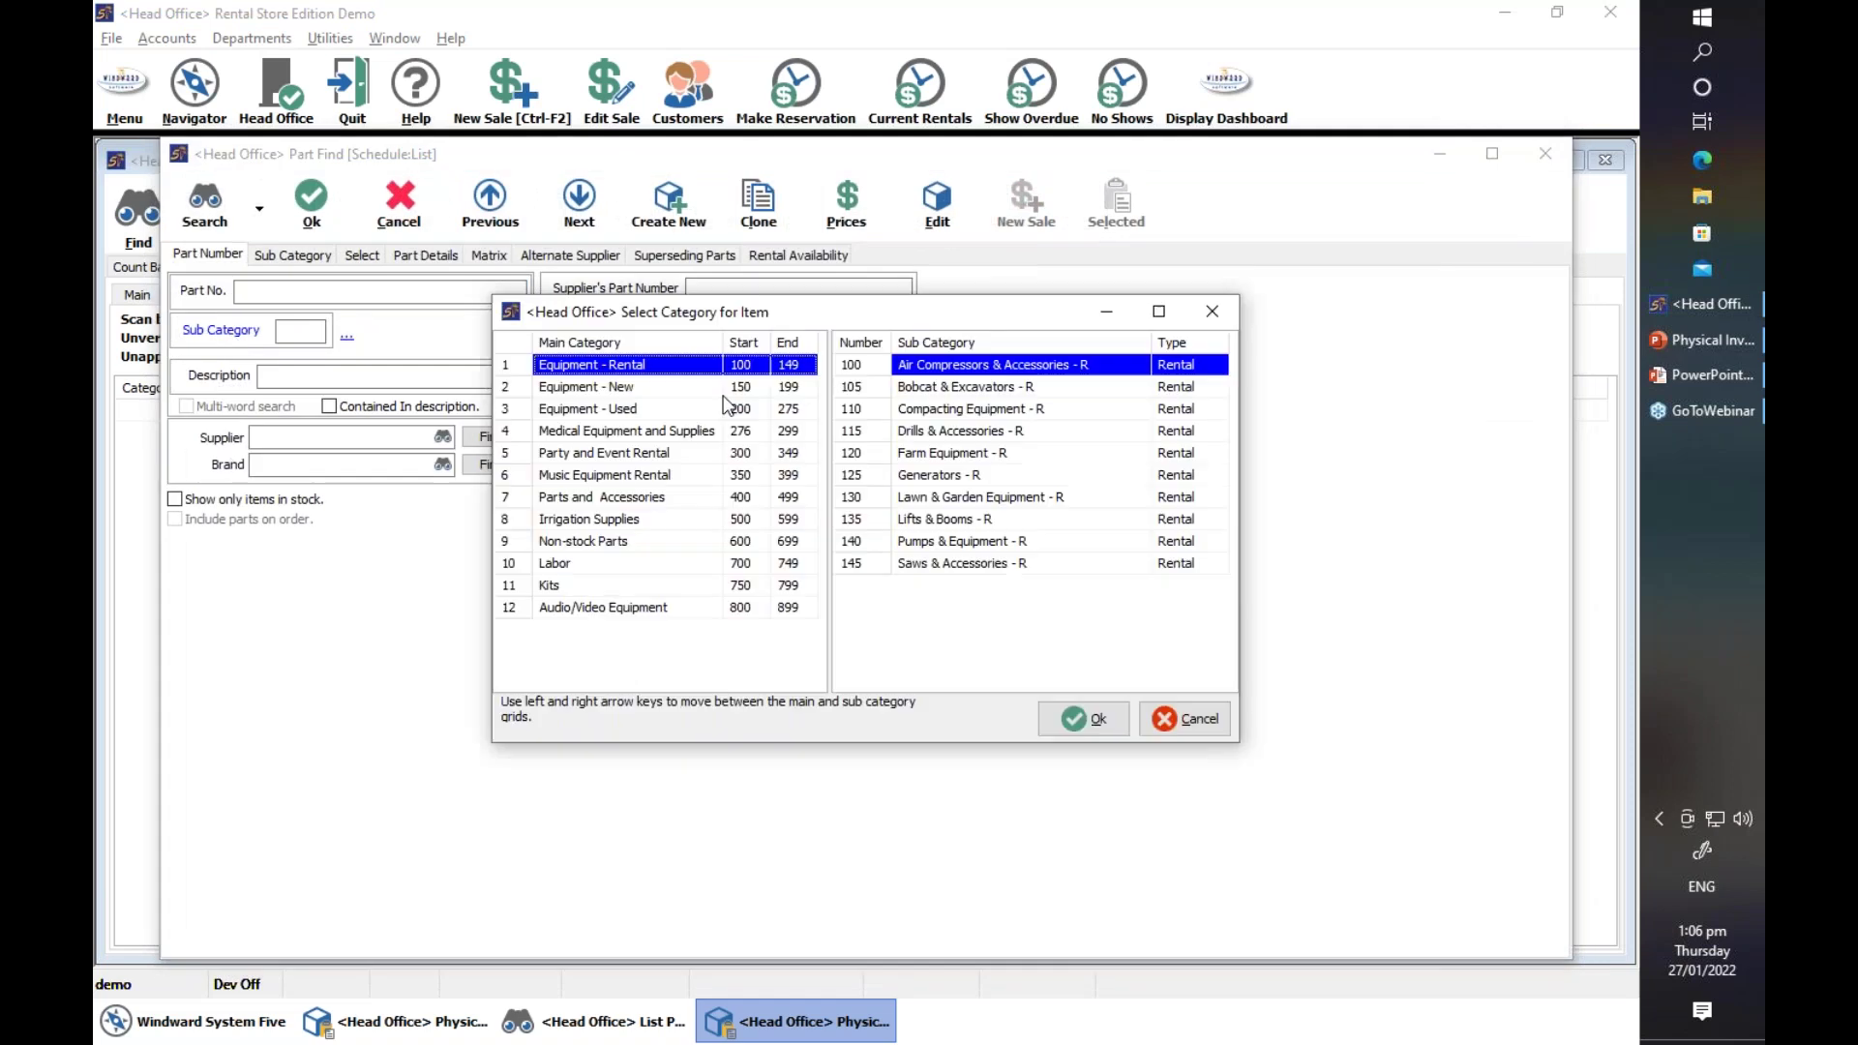
left_click(632, 387)
left_click(1092, 721)
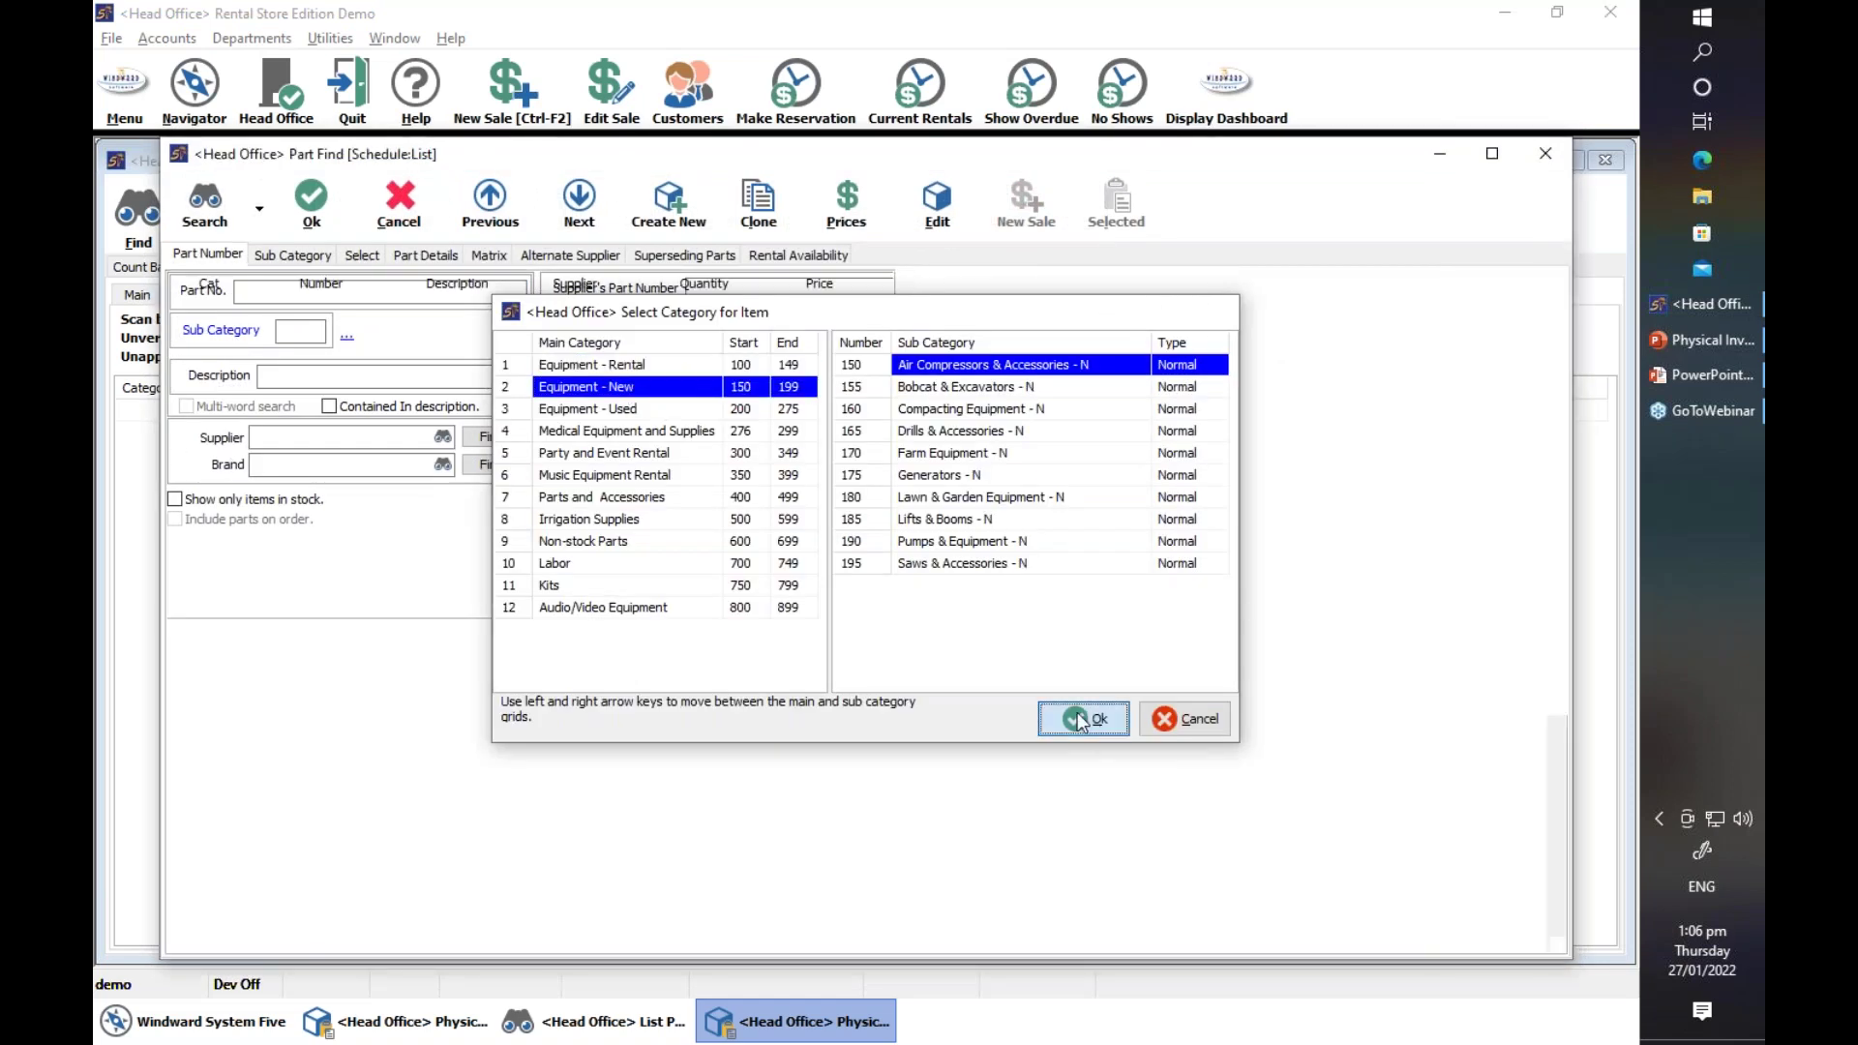
left_click(643, 344)
left_click(313, 198)
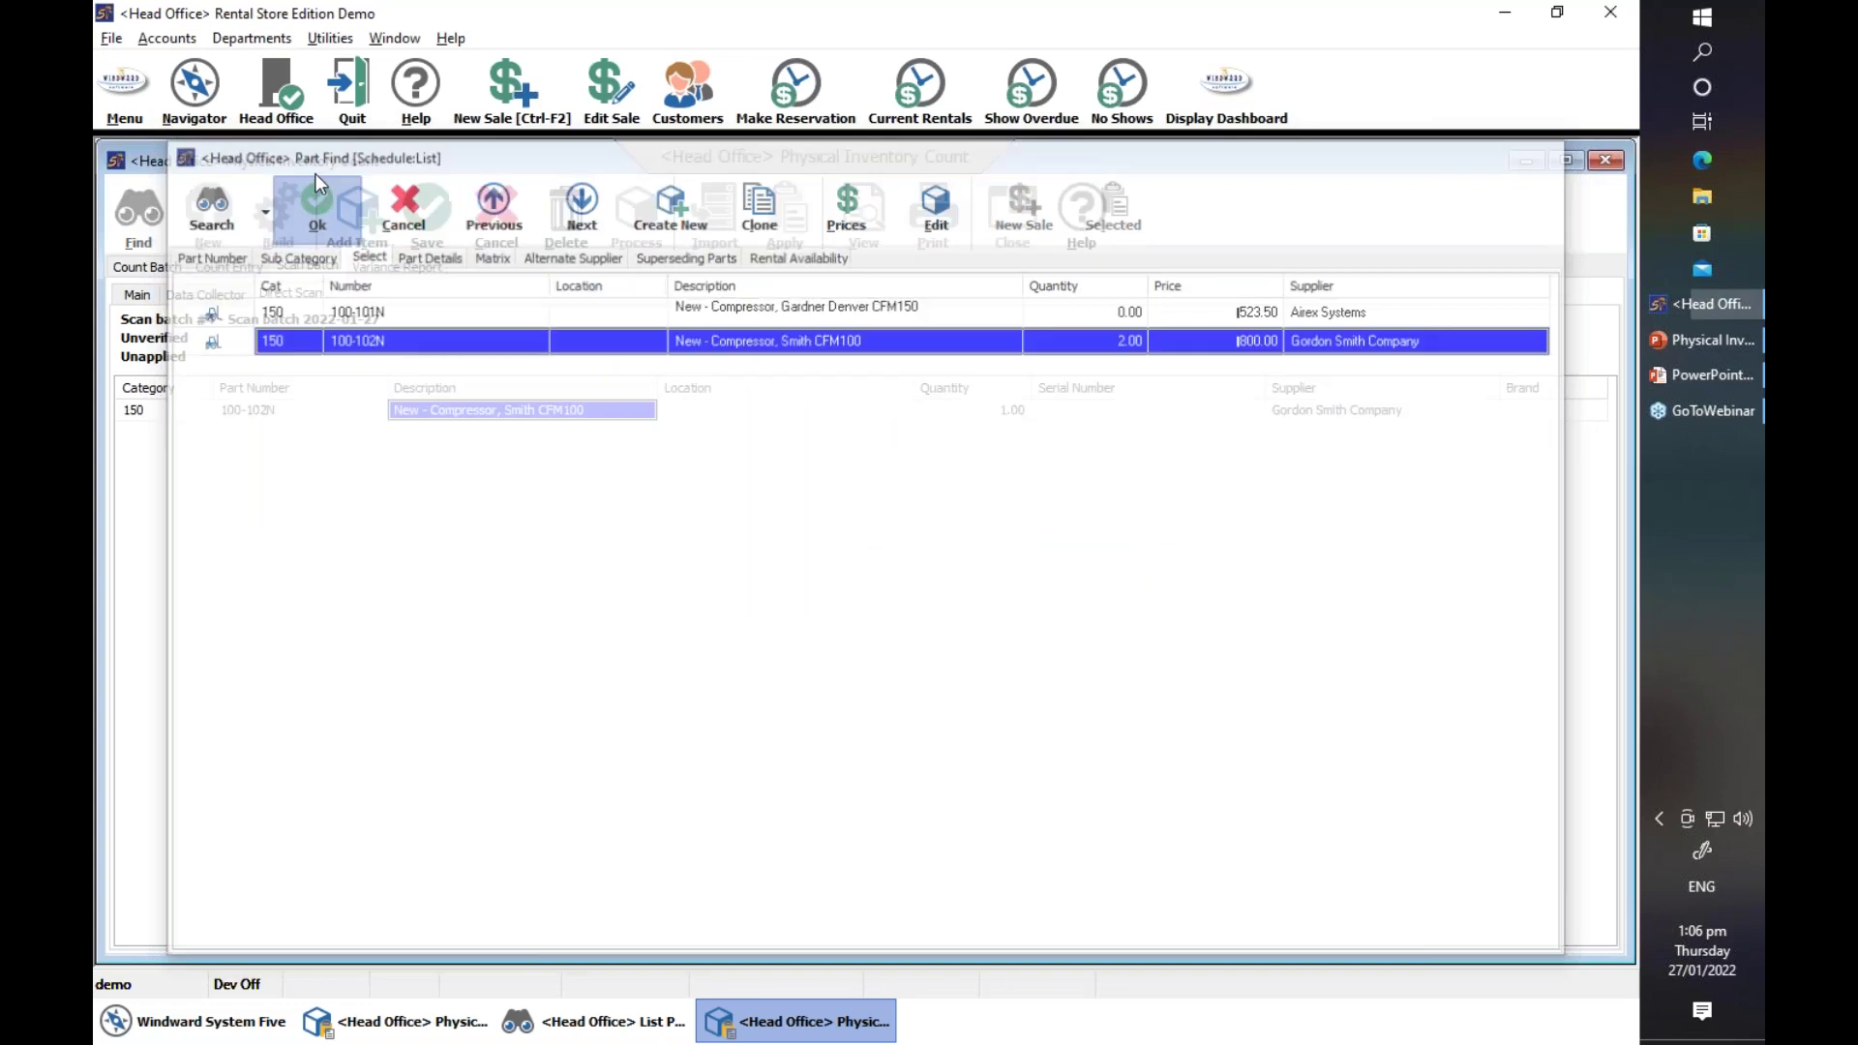
- Enter serial number 14534354 for the scanned Smith CFM100 compressor and save the scan batch
left_click(1088, 409)
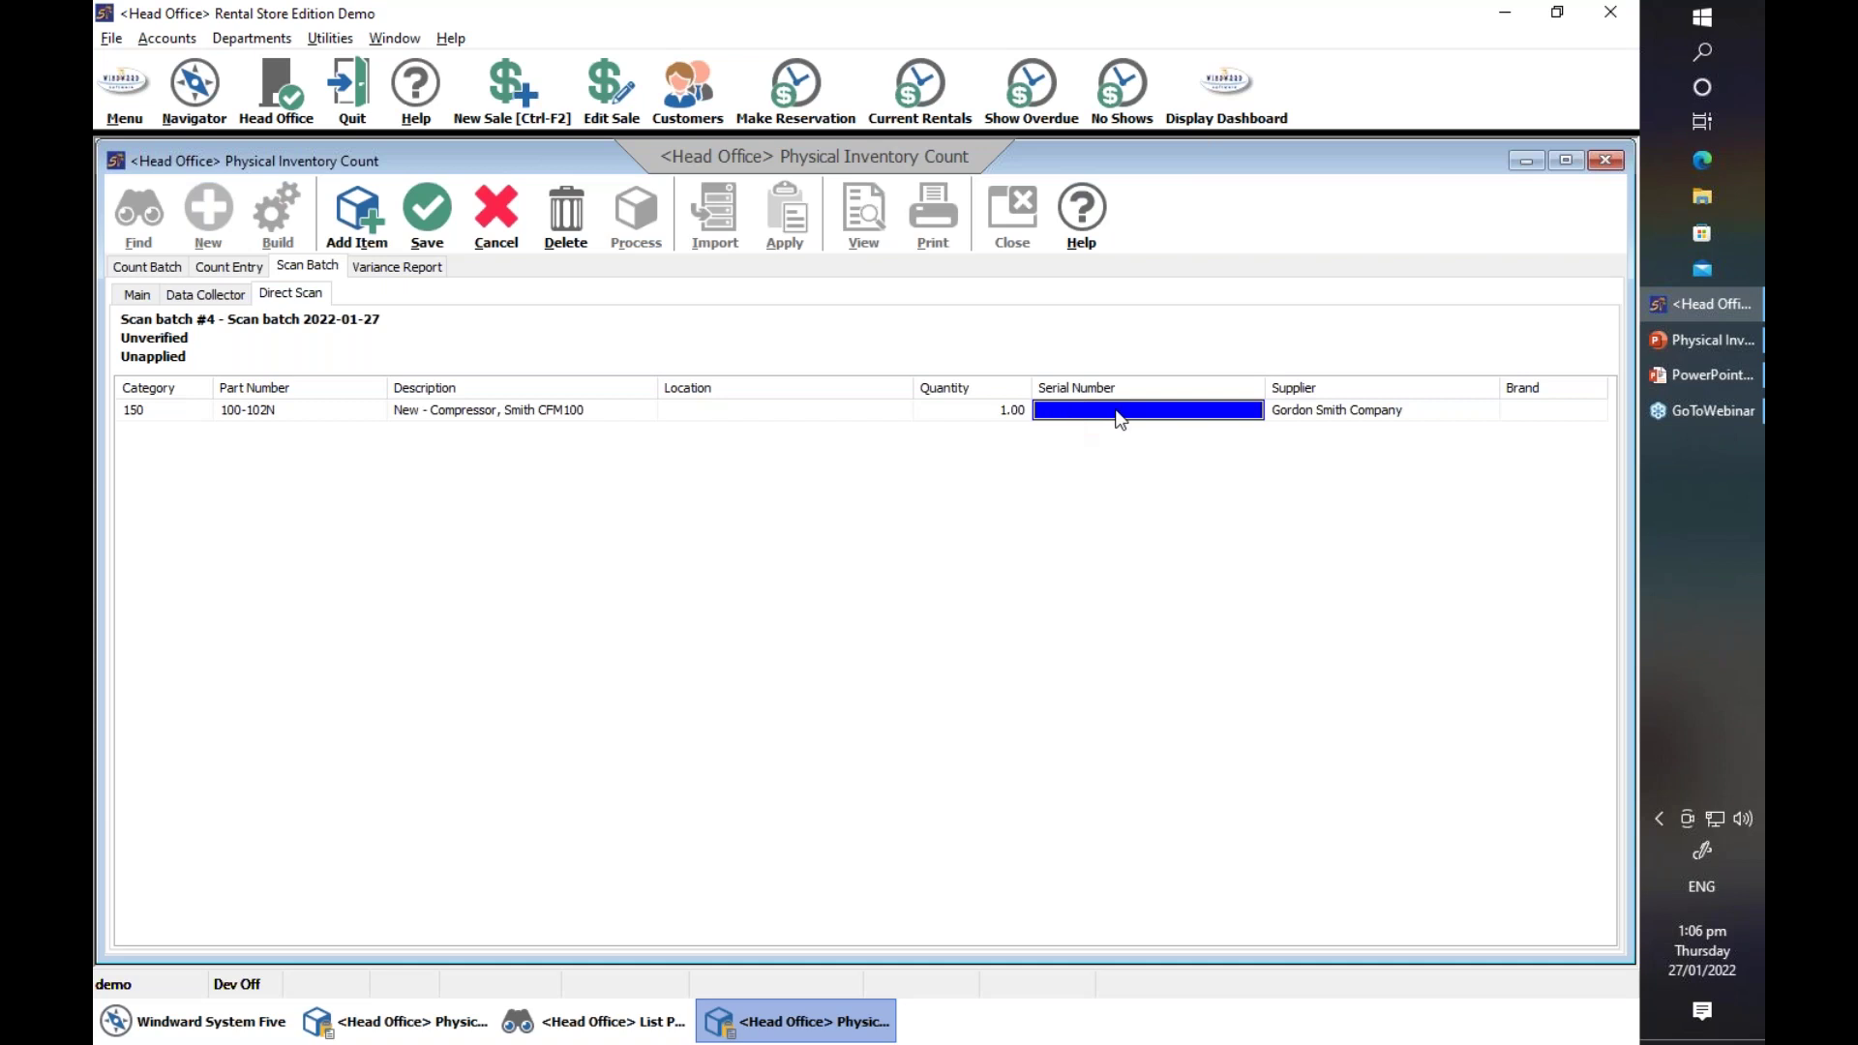
type("14534354")
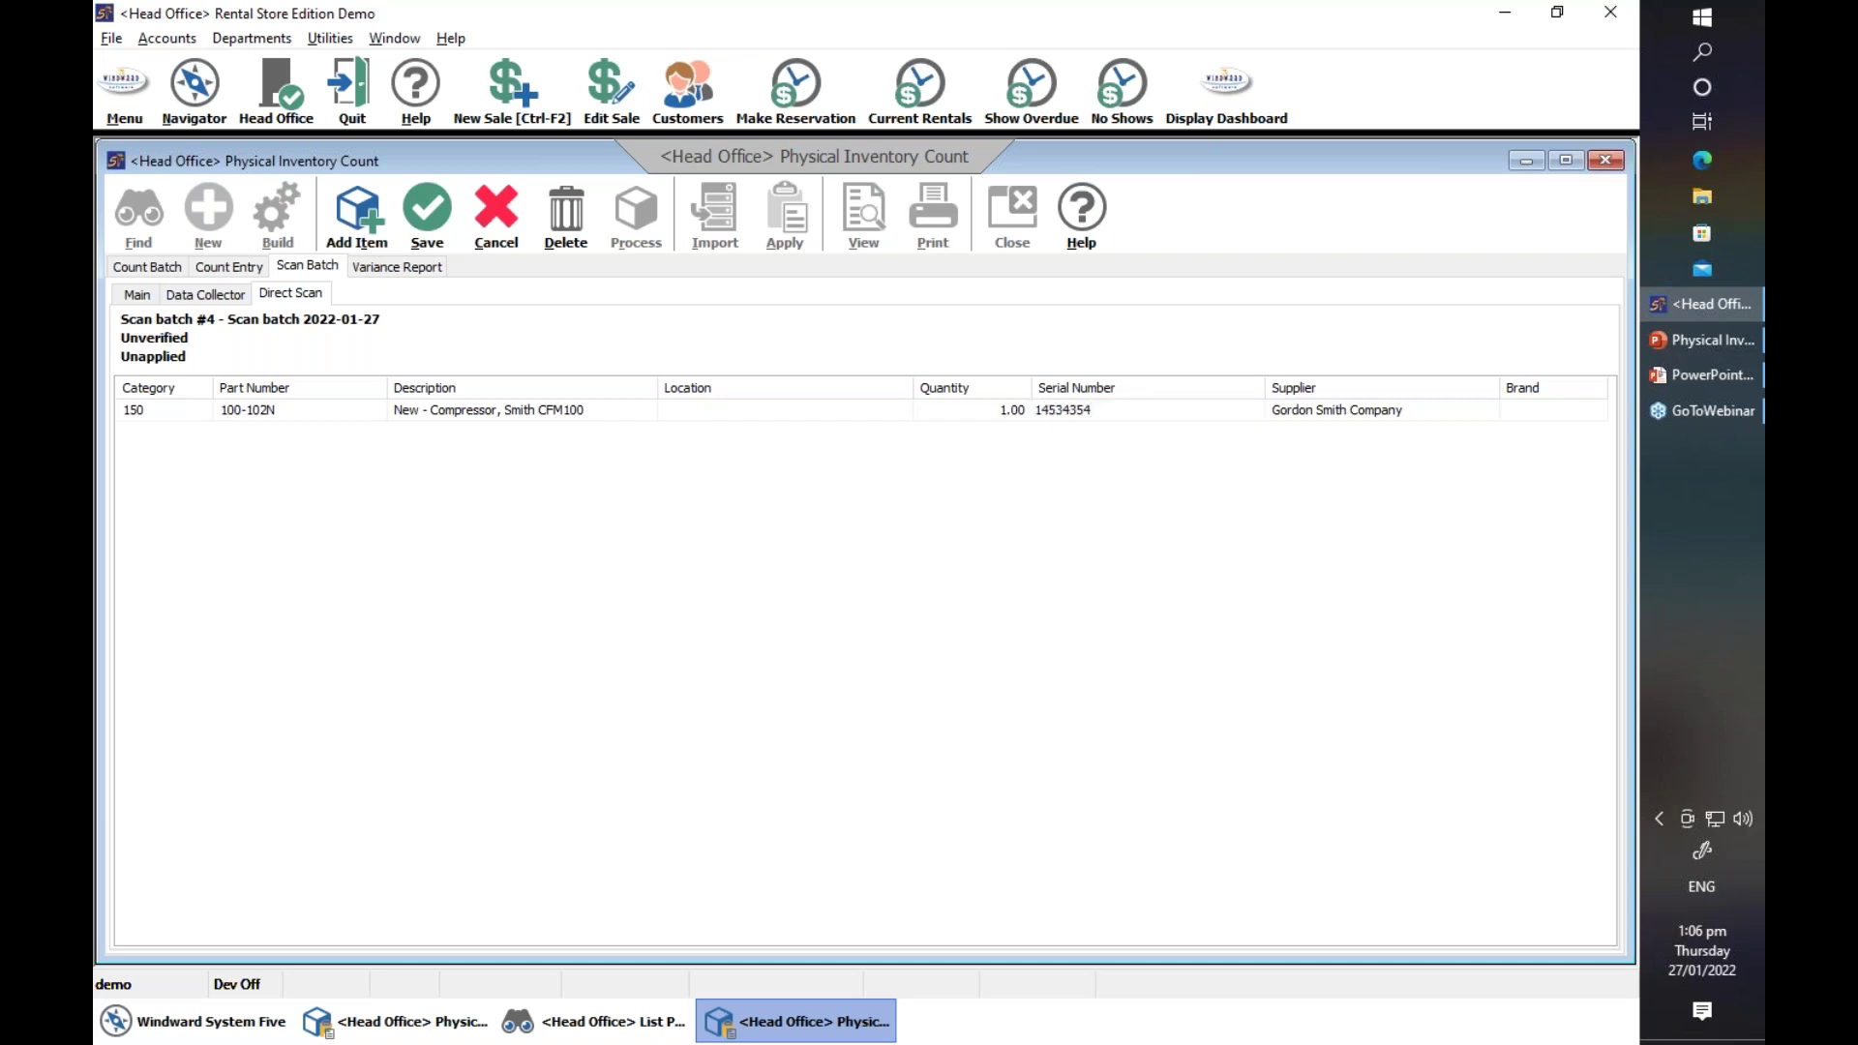
key("Return")
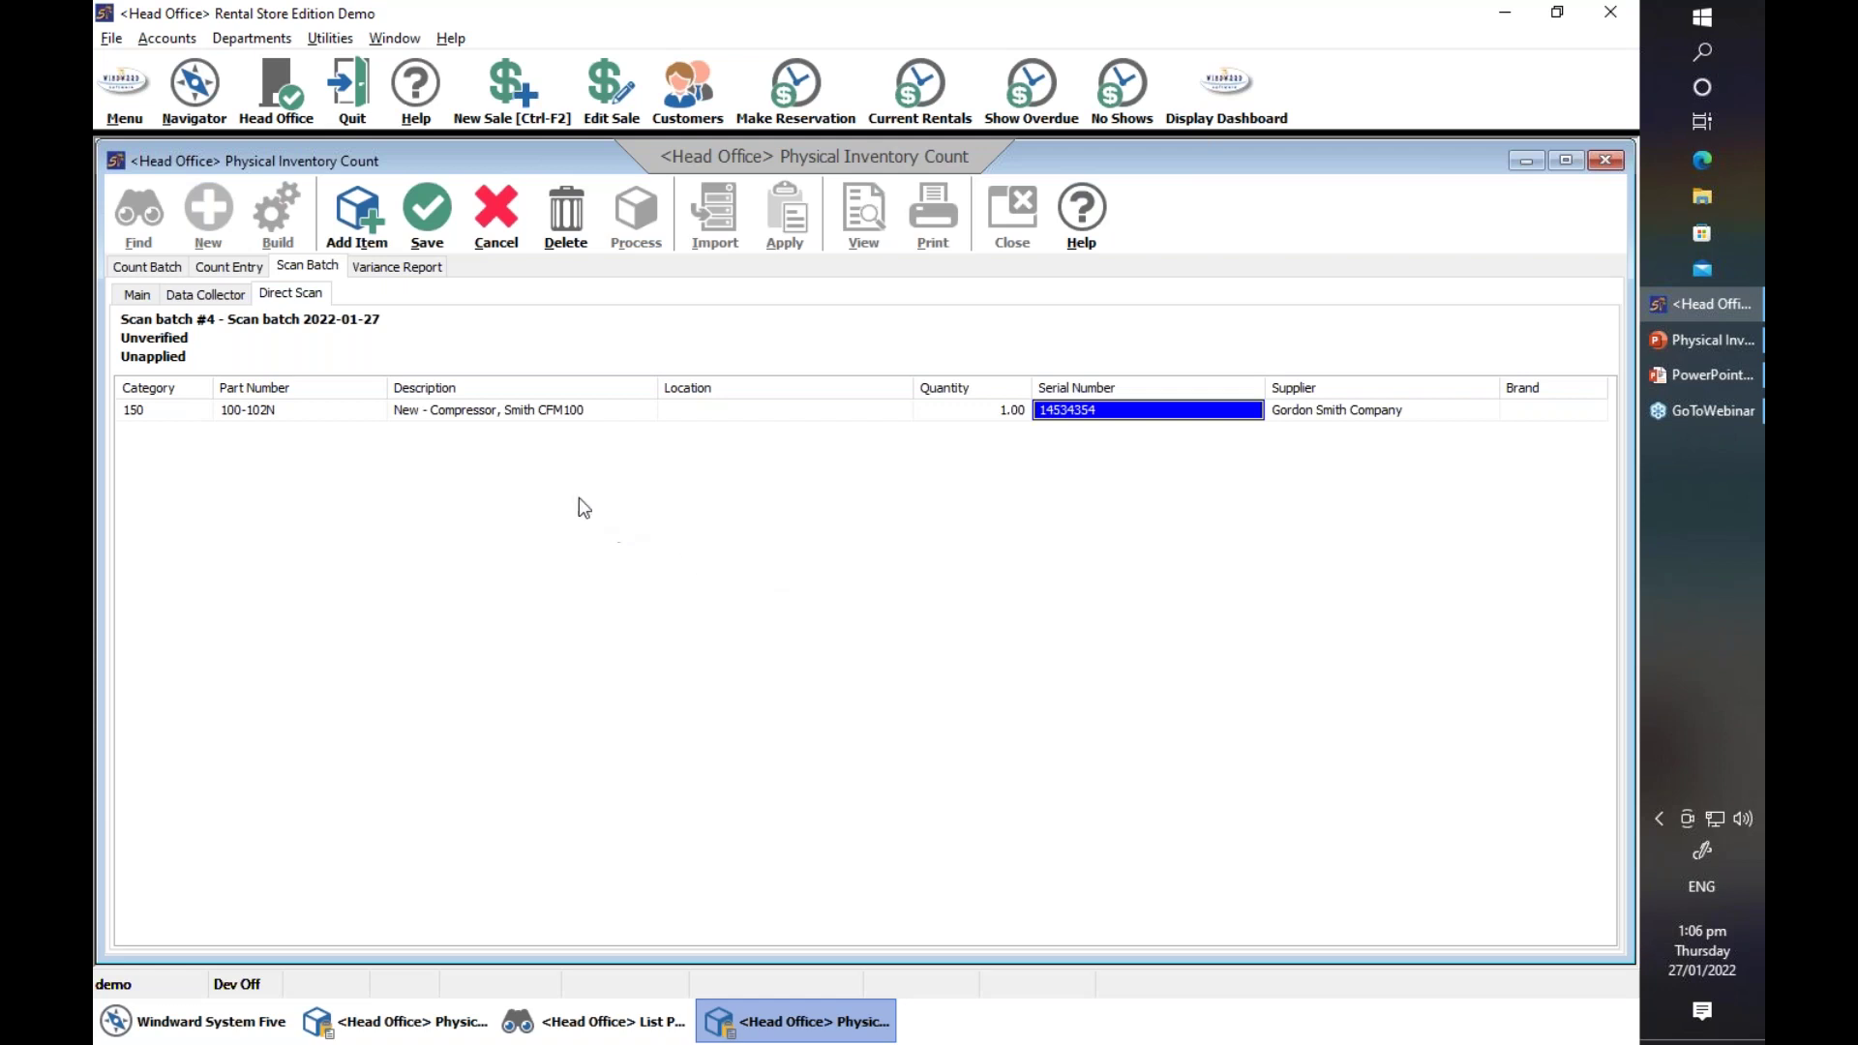
left_click(431, 225)
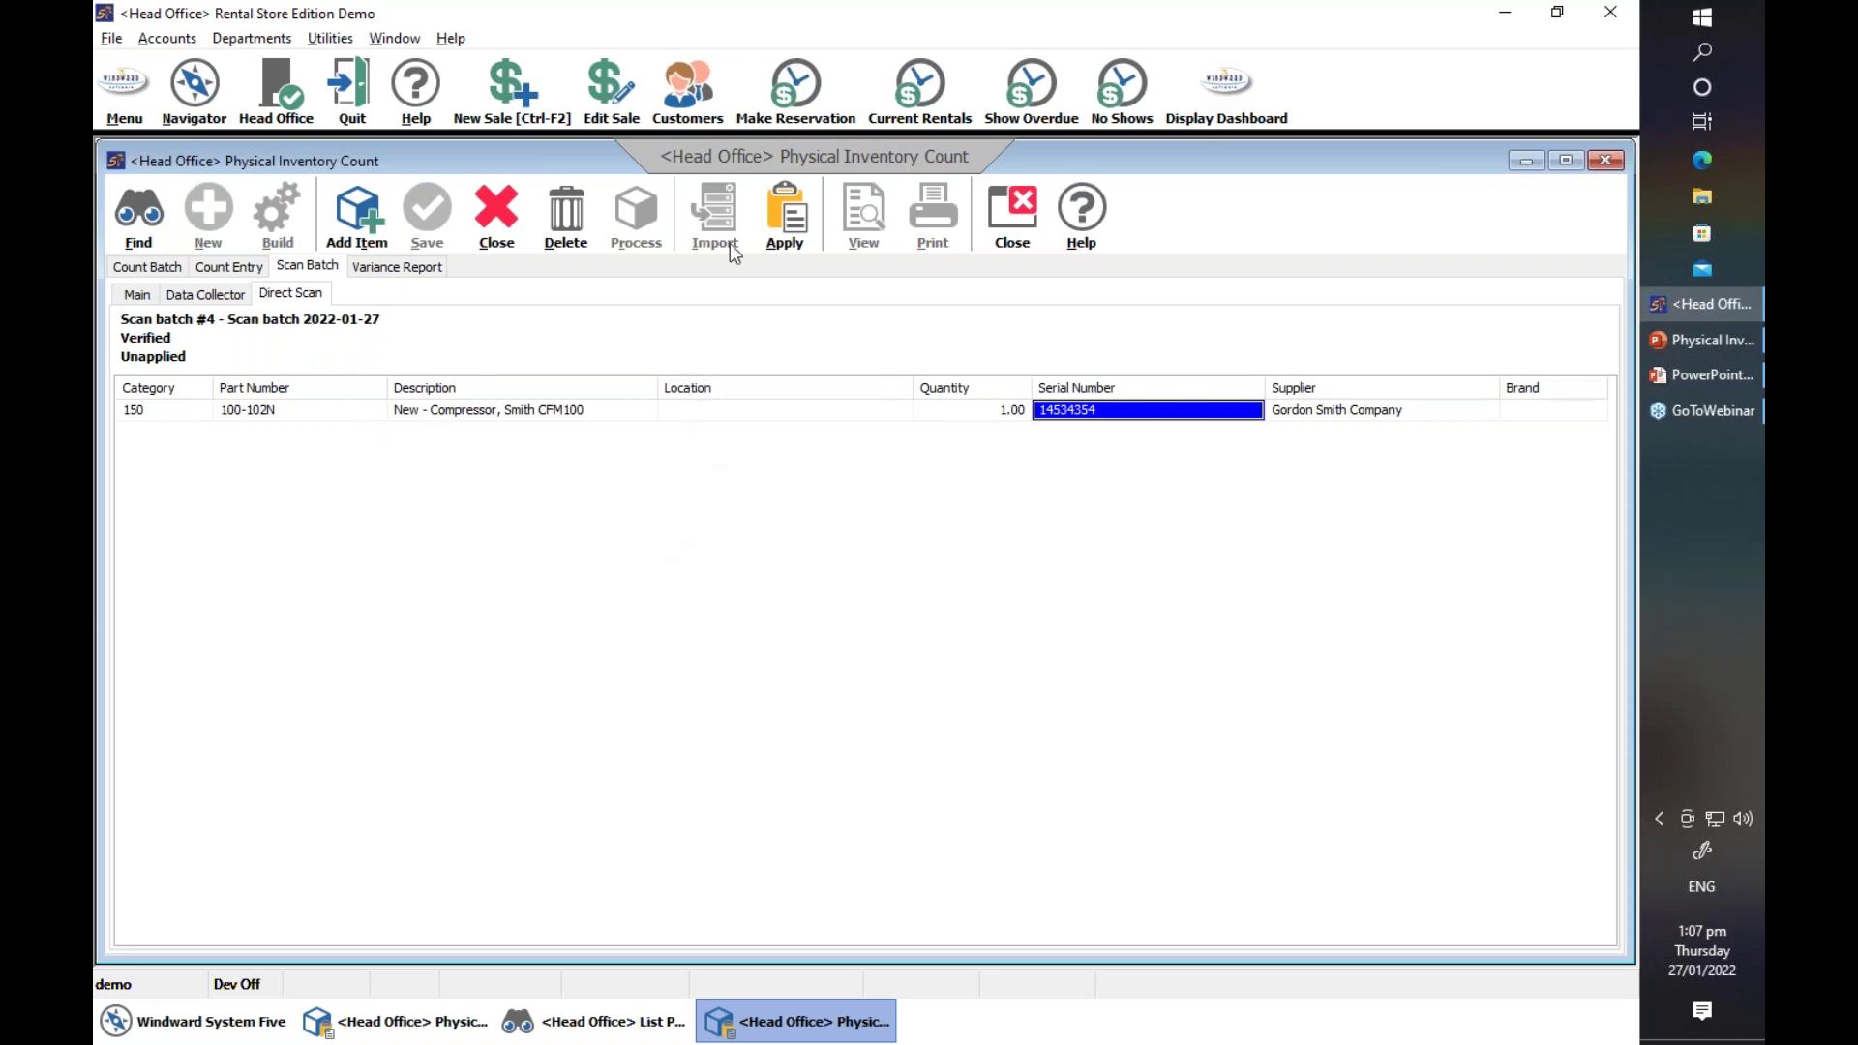
- Apply the scan batch to count batch 2, Count batch 2022-01-27, picked from the recent count batches
left_click(782, 220)
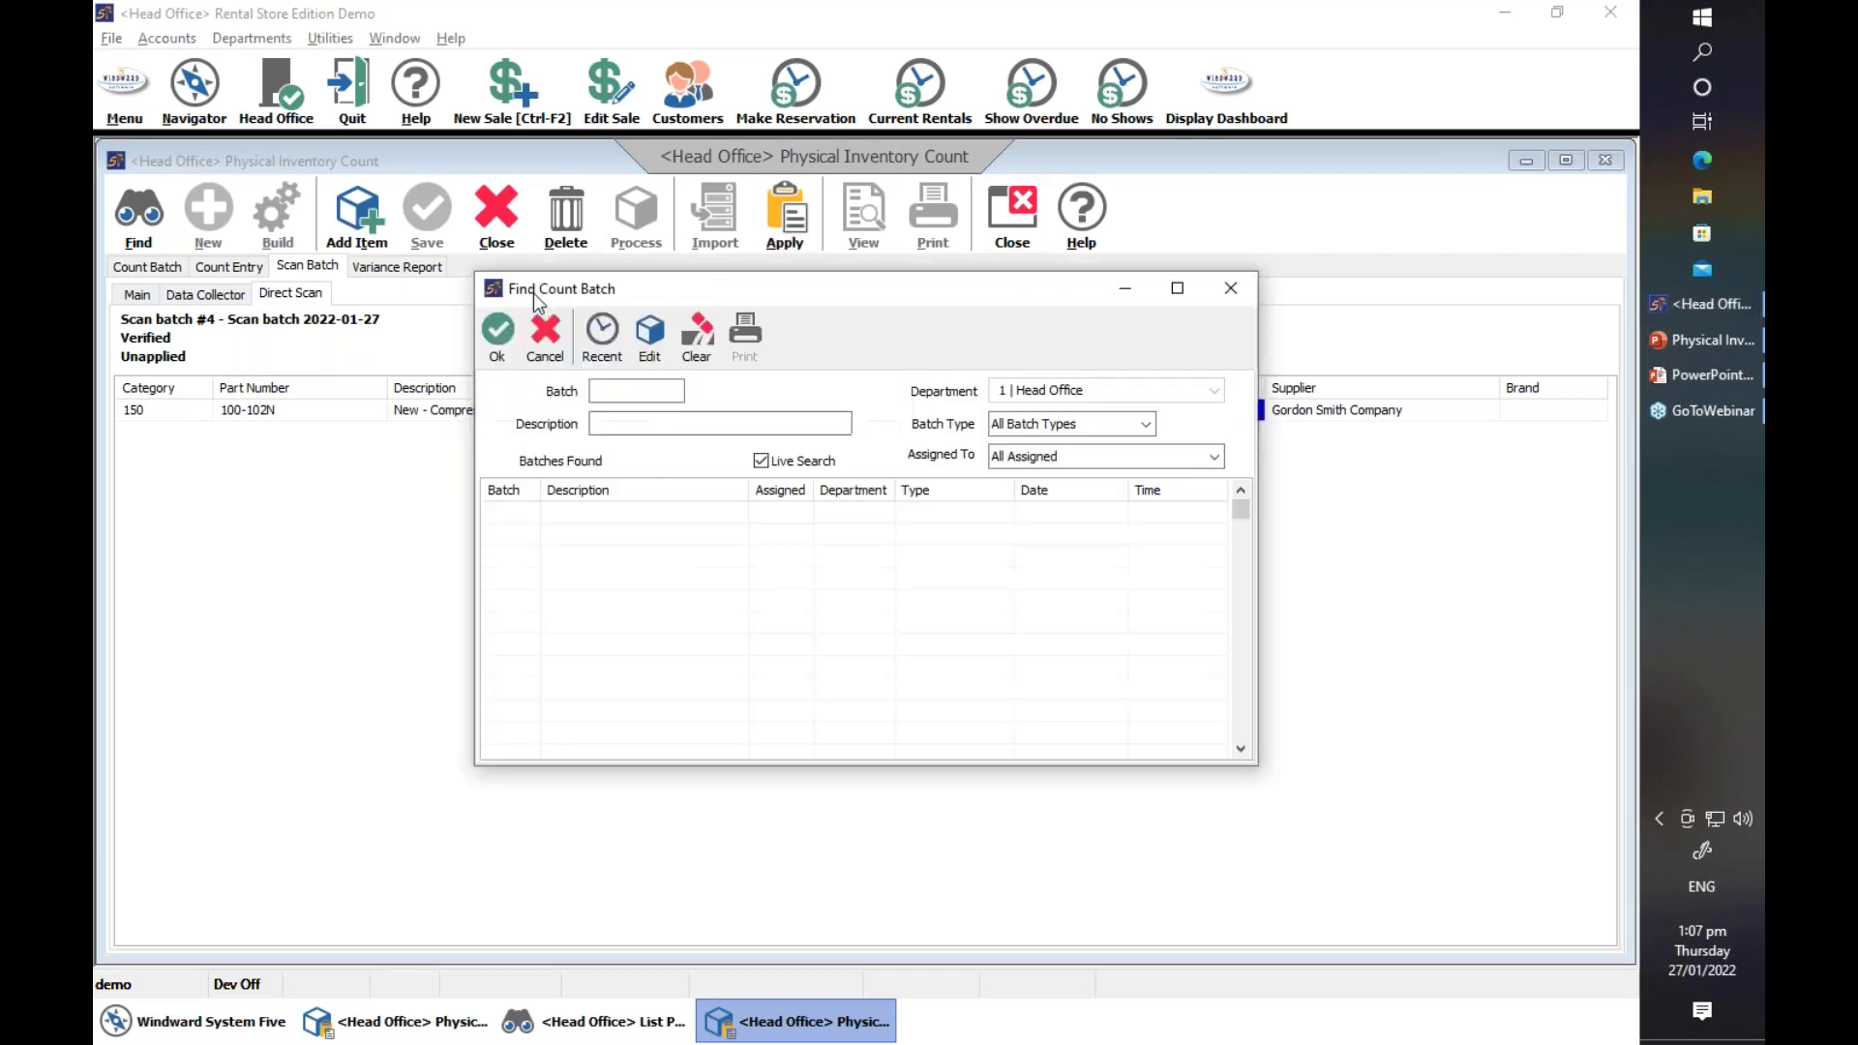
left_click(599, 331)
left_click(689, 512)
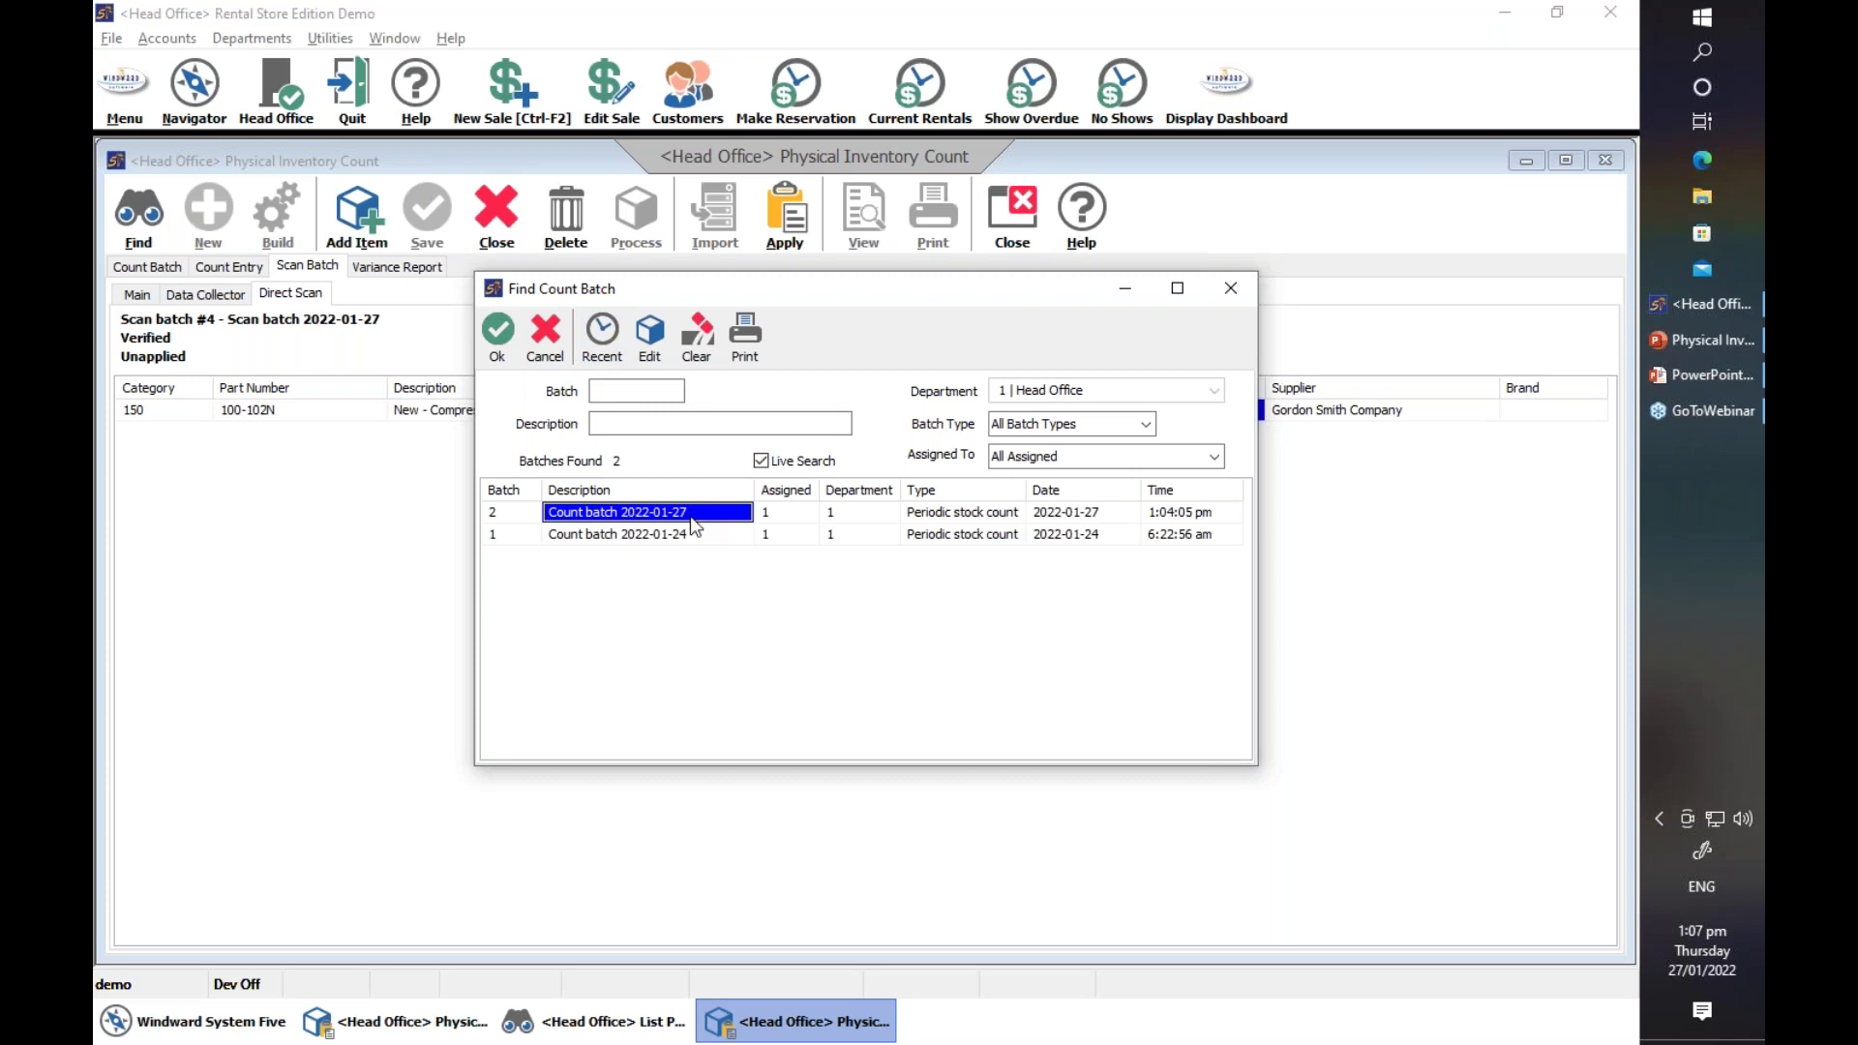
left_click(502, 349)
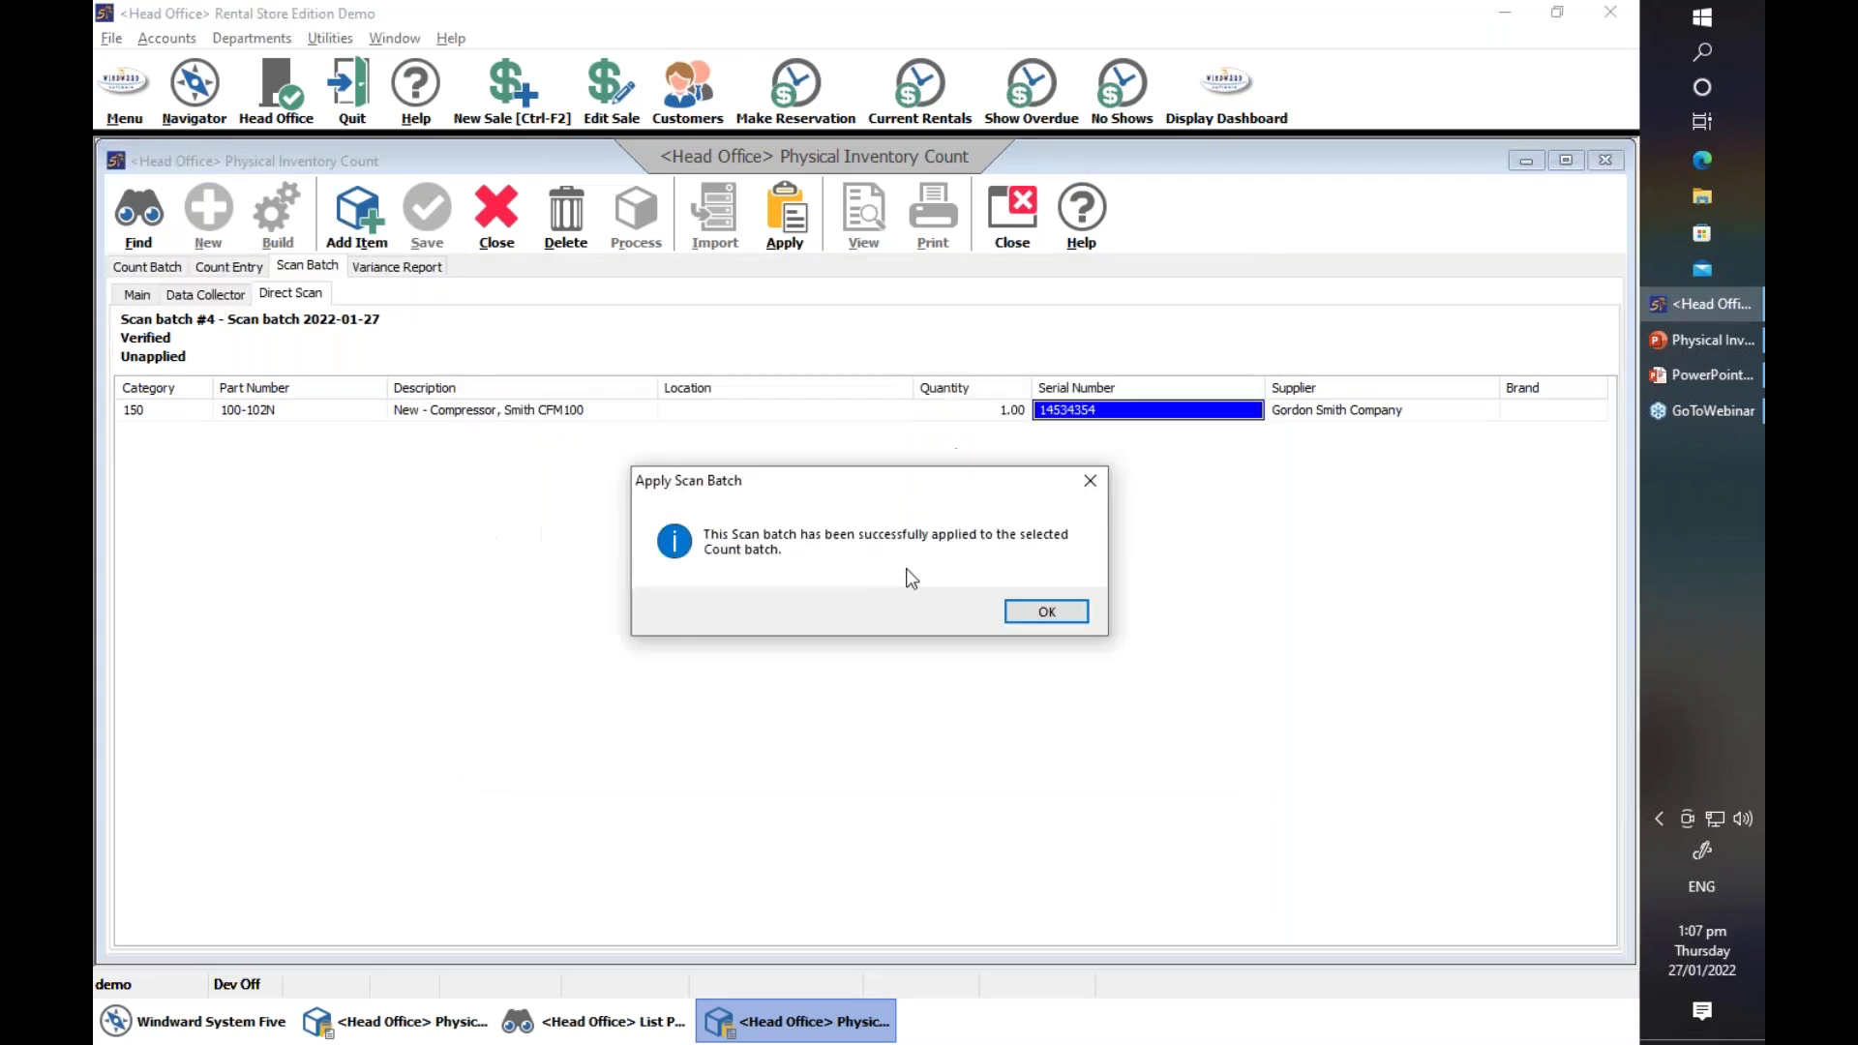
left_click(1053, 613)
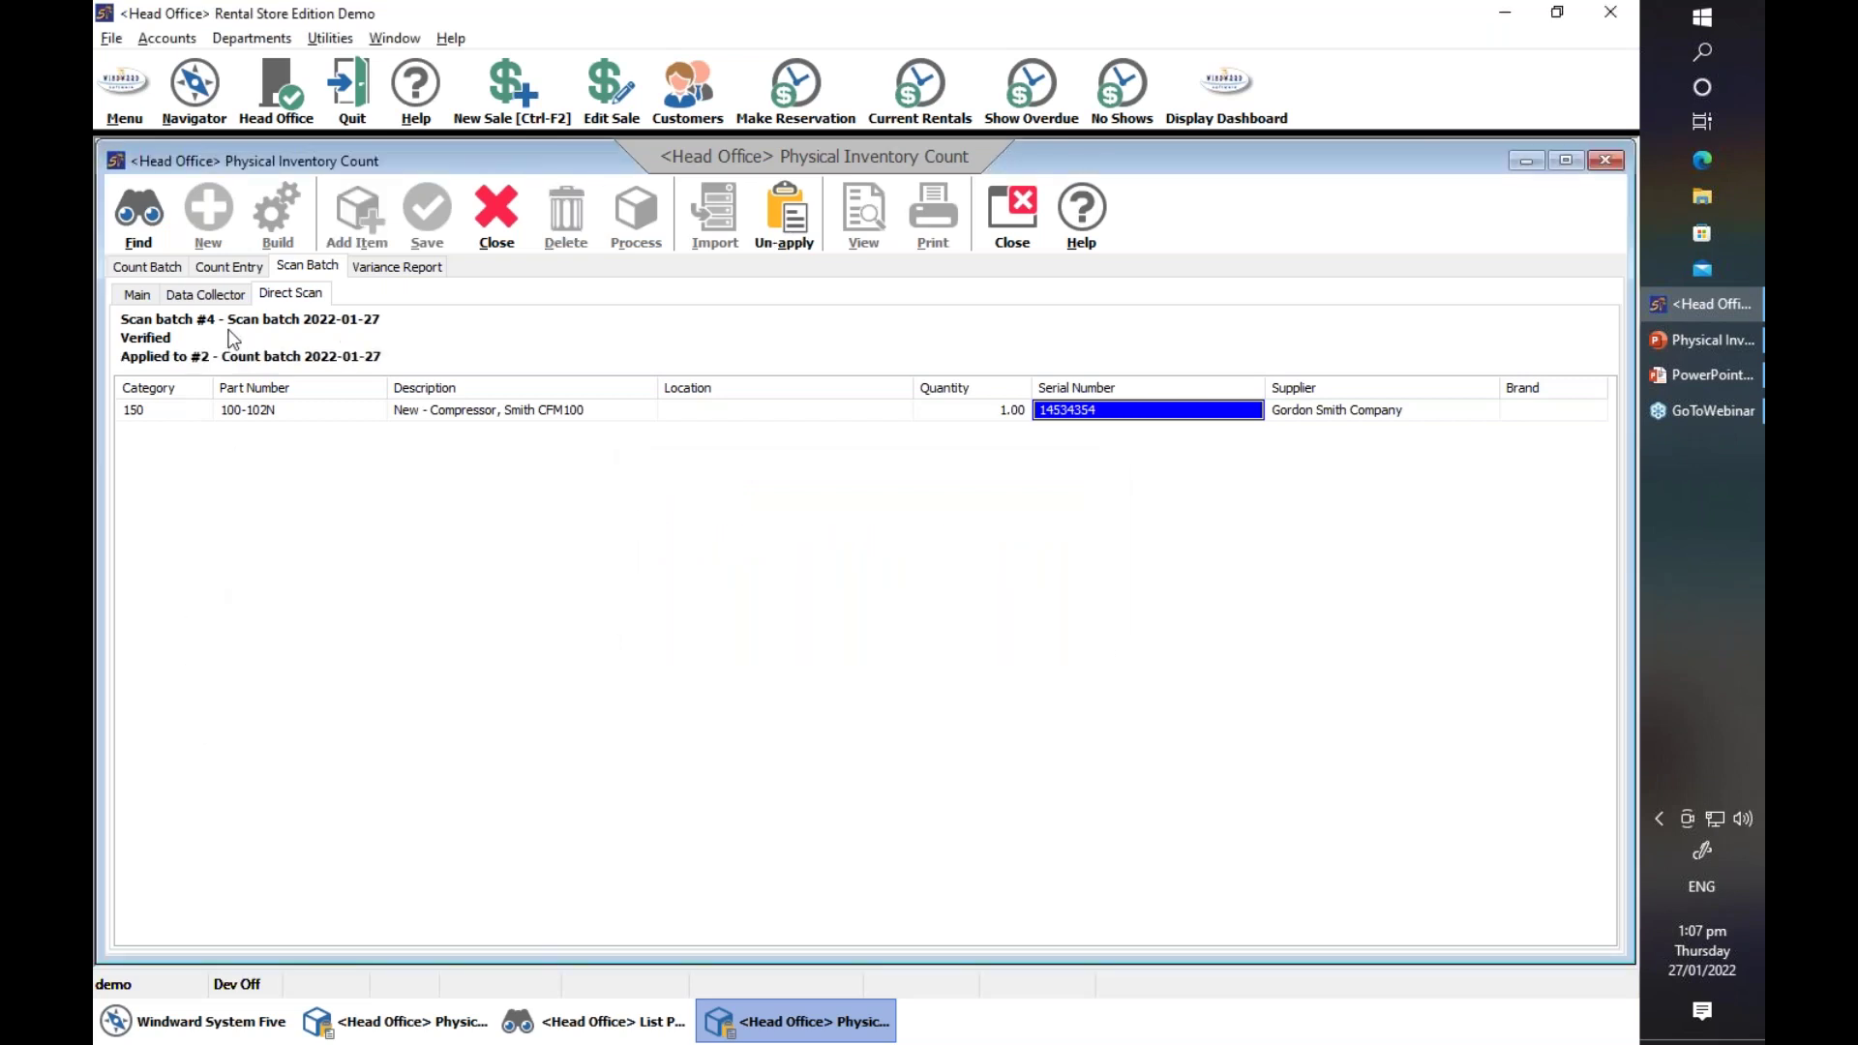
- Find and open count batch 2, Count batch 2022-01-27, for count entry
left_click(217, 268)
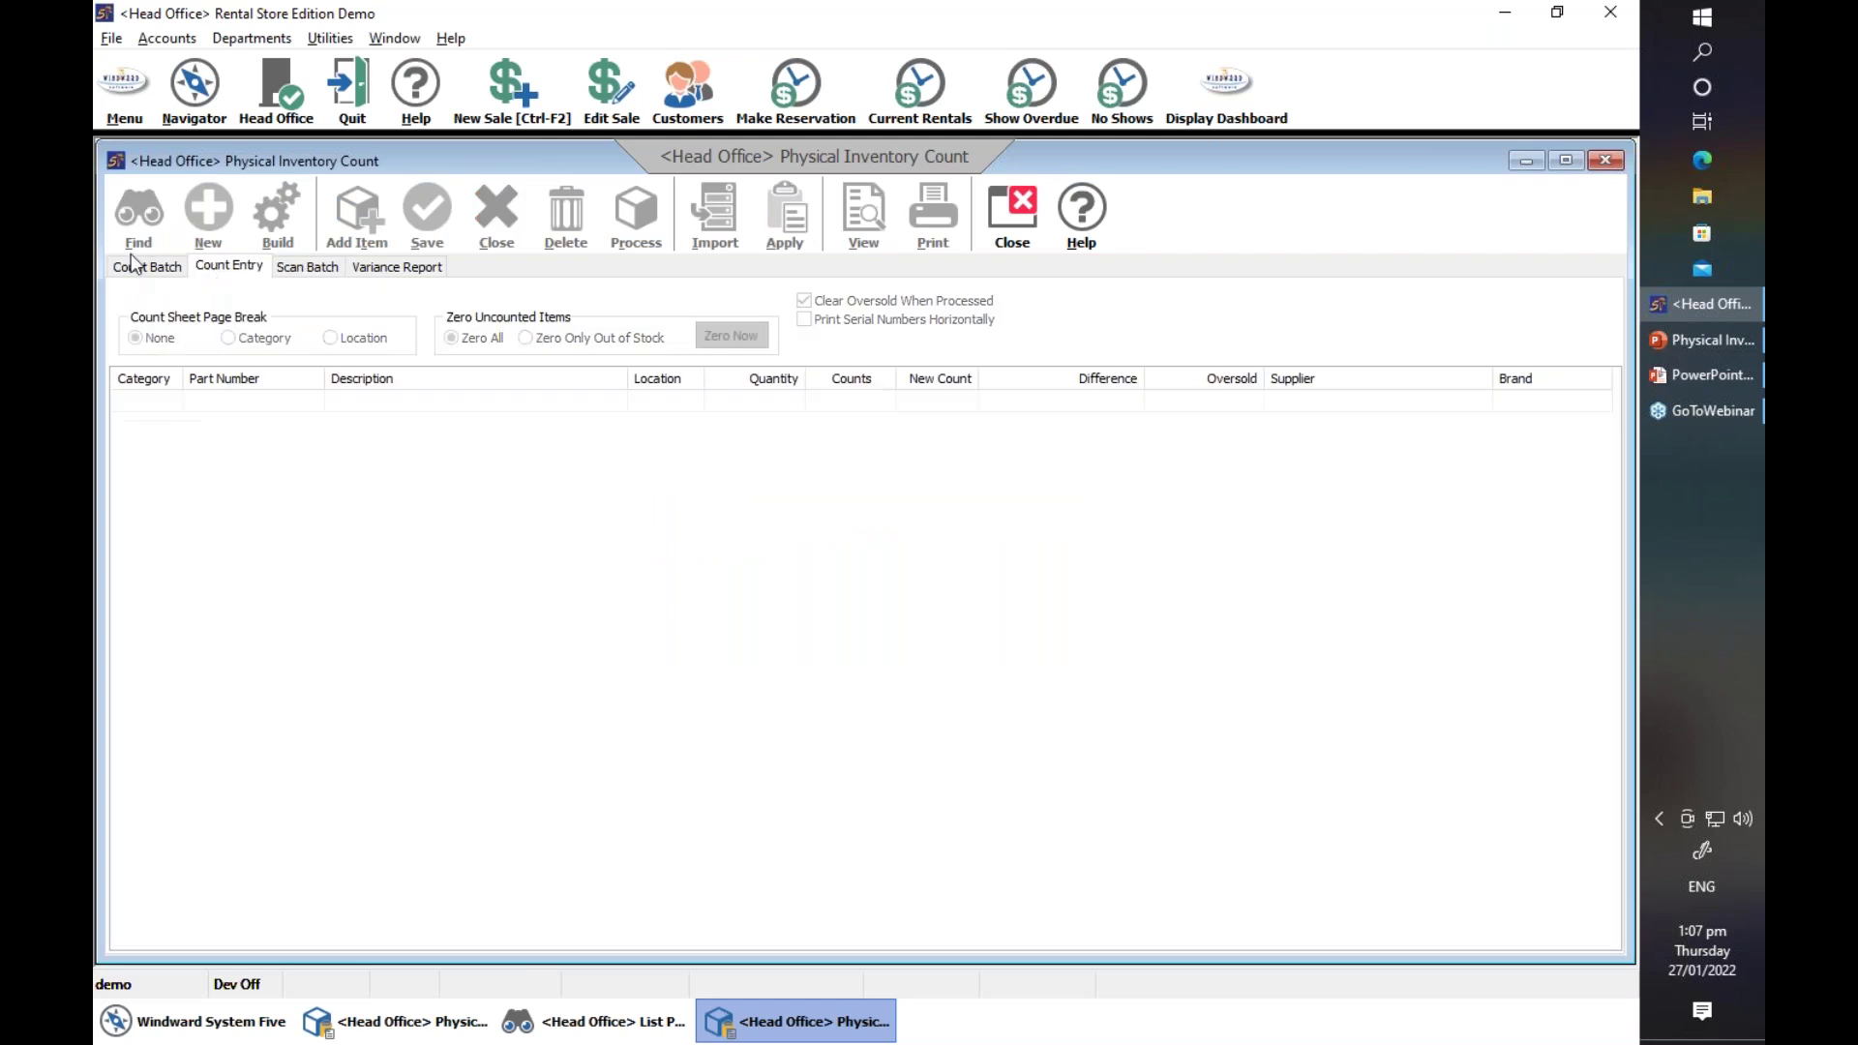
left_click(145, 266)
left_click(138, 213)
left_click(602, 334)
left_click(624, 513)
double_click(622, 513)
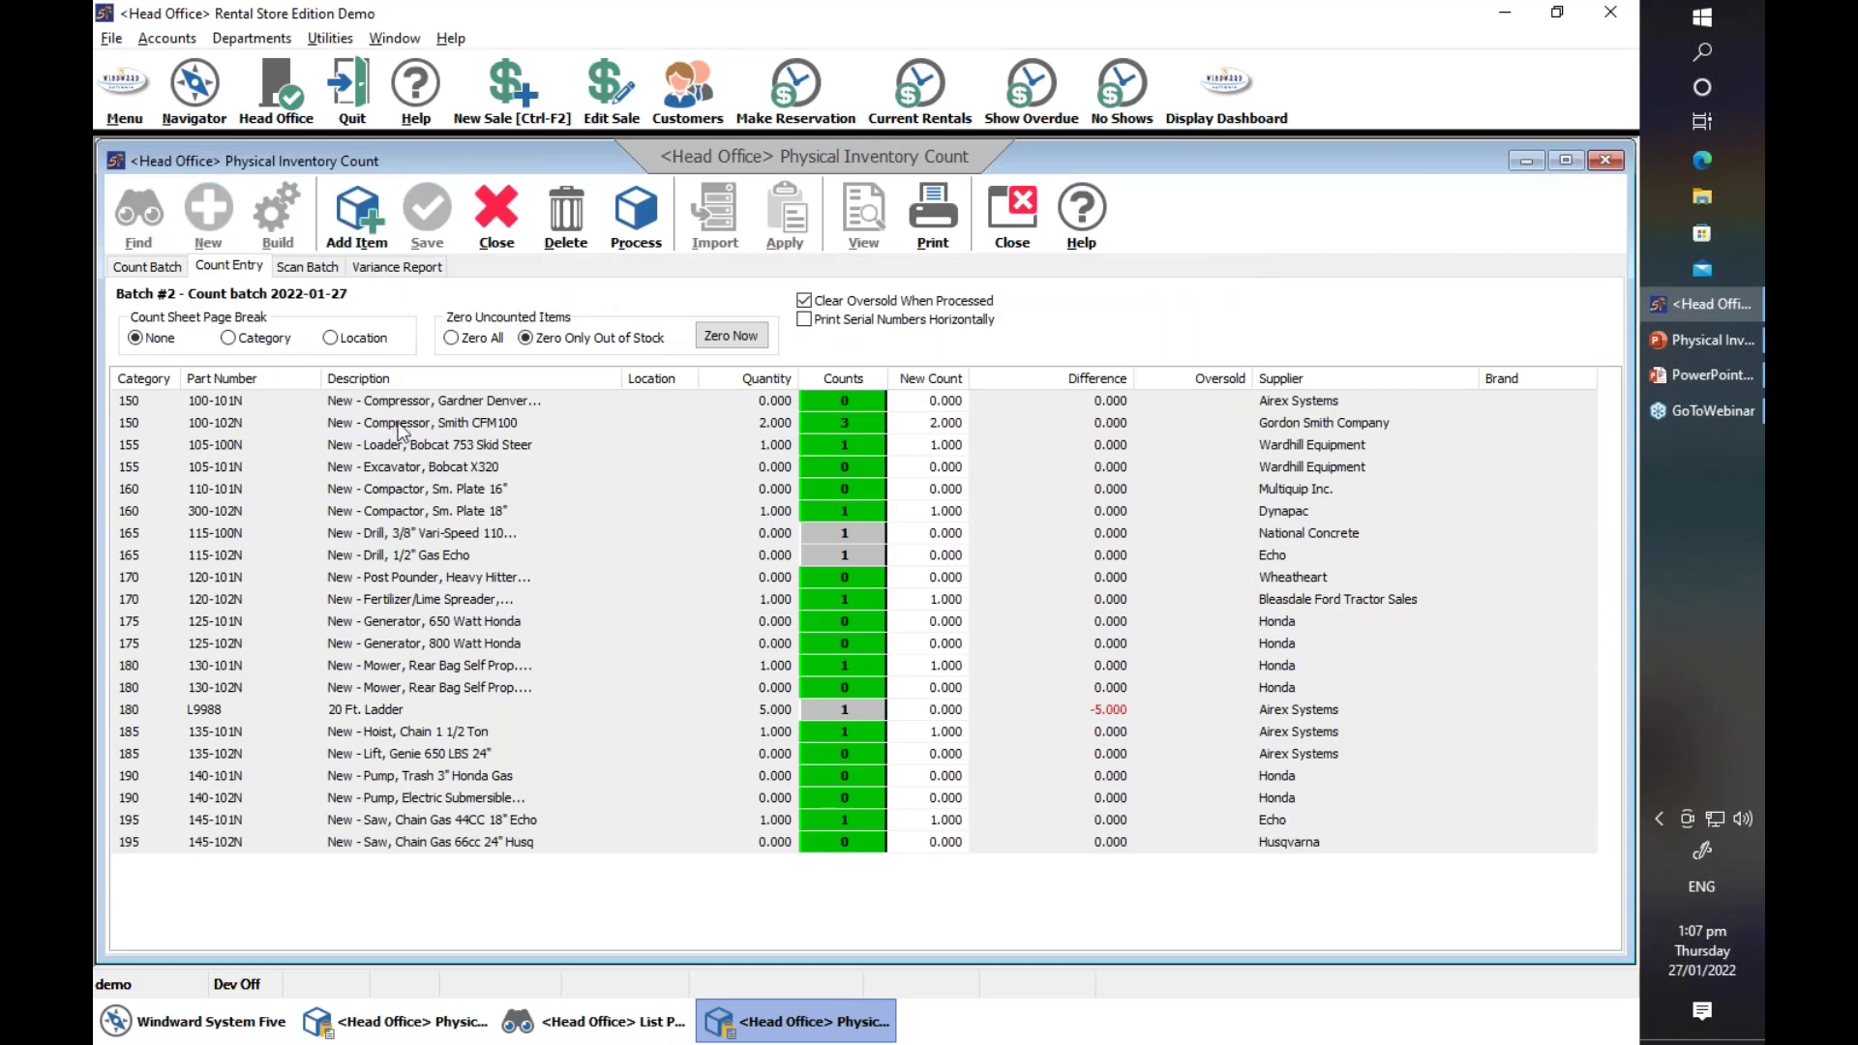
- Review the serial numbers in the count details of the Smith CFM100 compressor, accept them and save the count batch
left_click(400, 426)
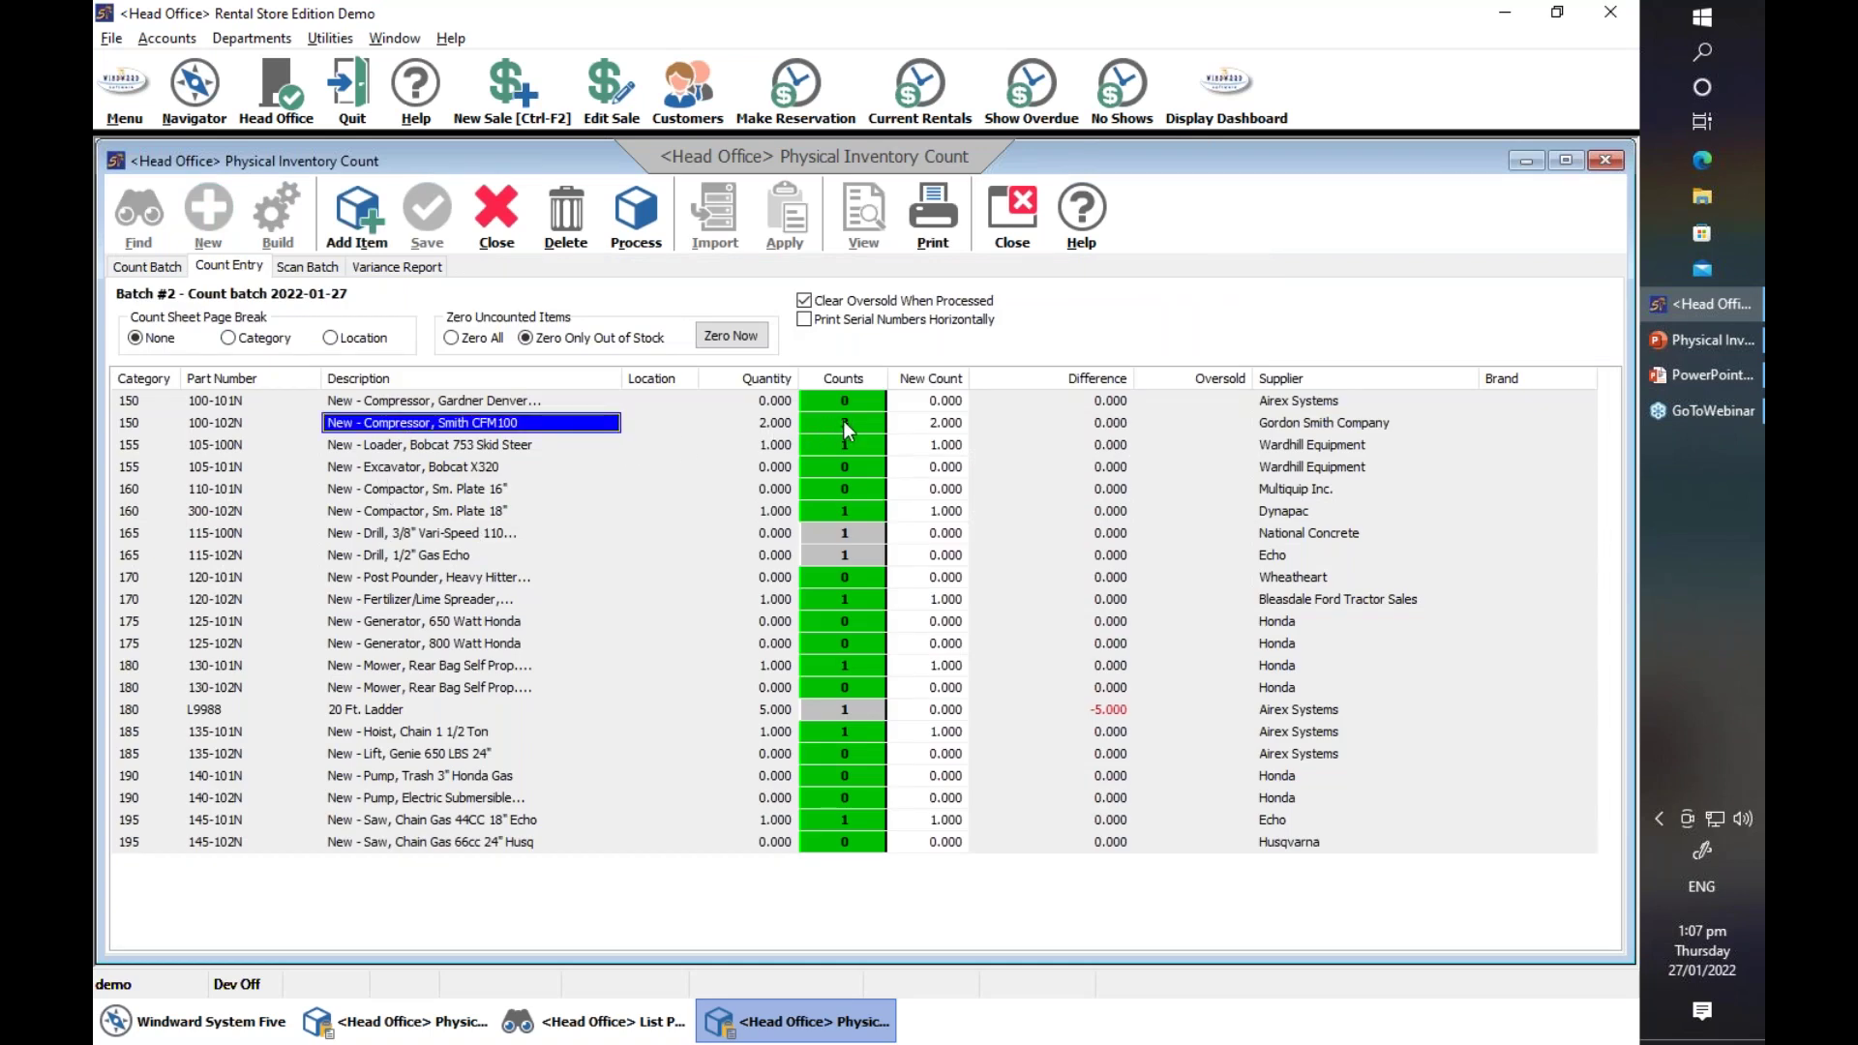
mouse_move(846, 424)
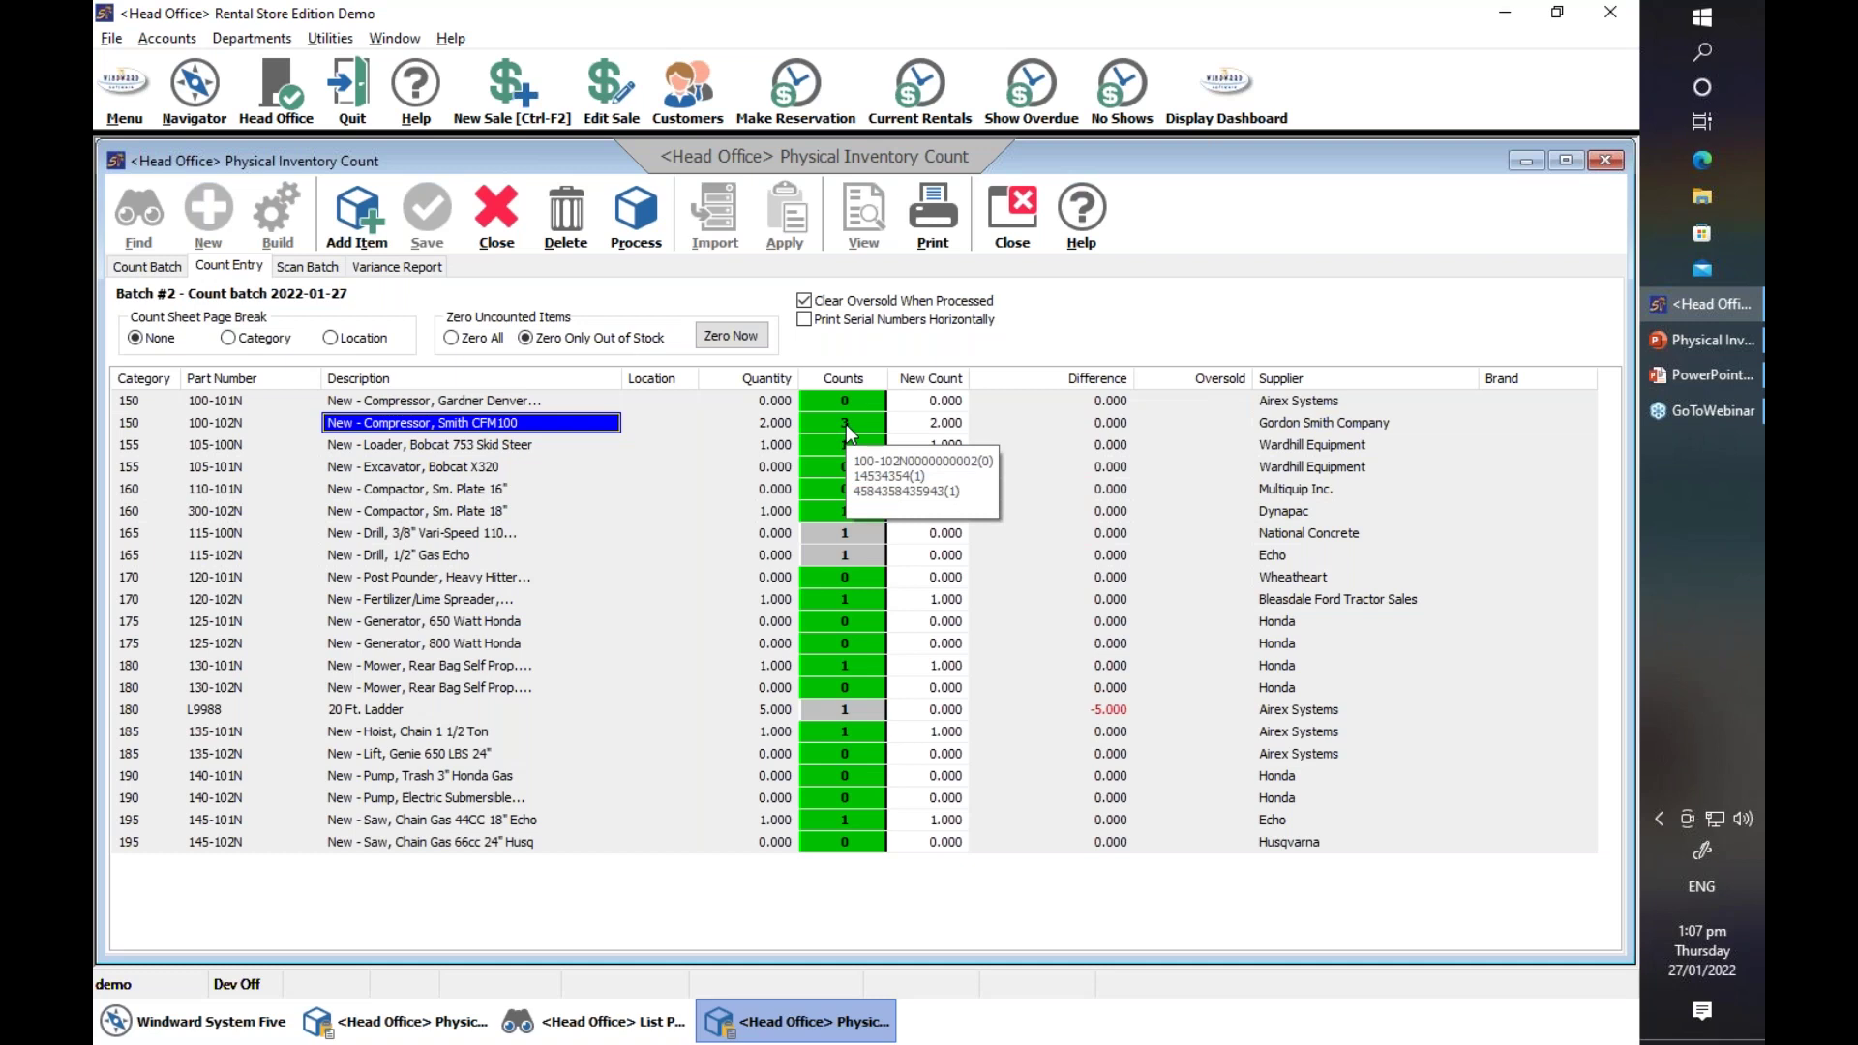
double_click(846, 424)
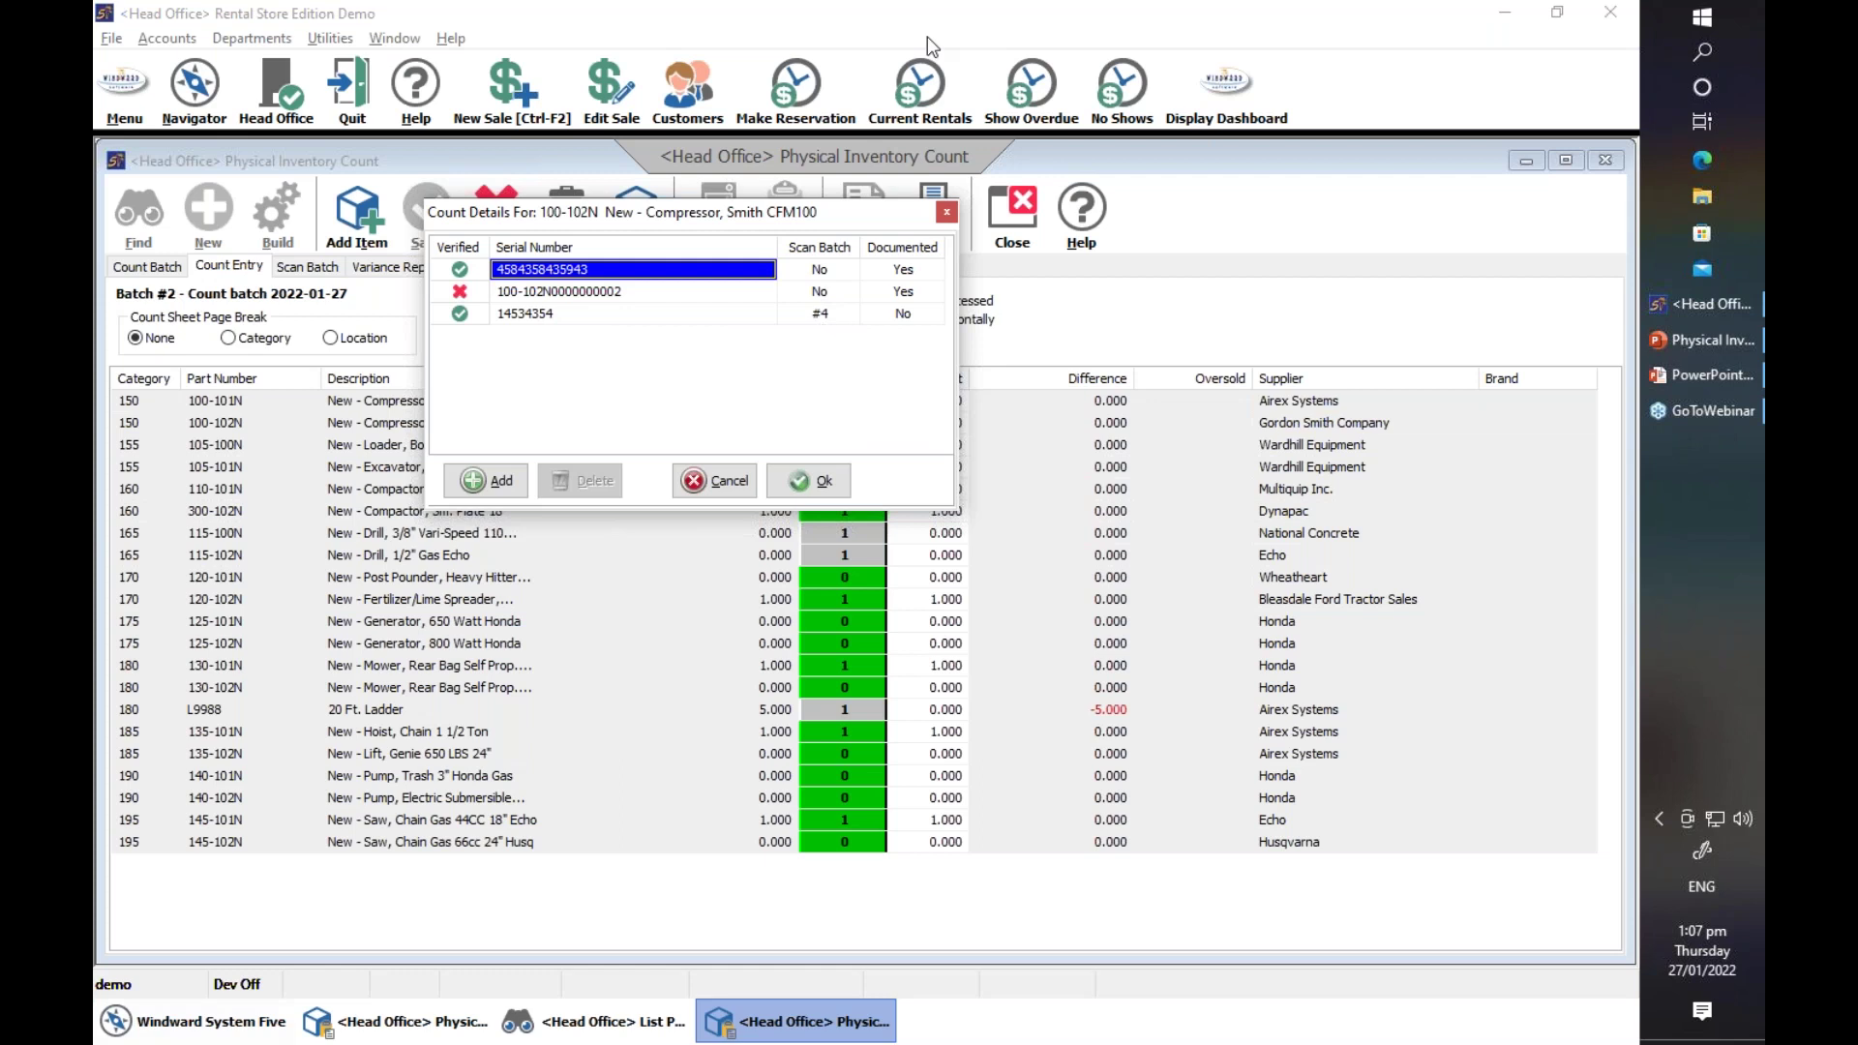
left_click(805, 476)
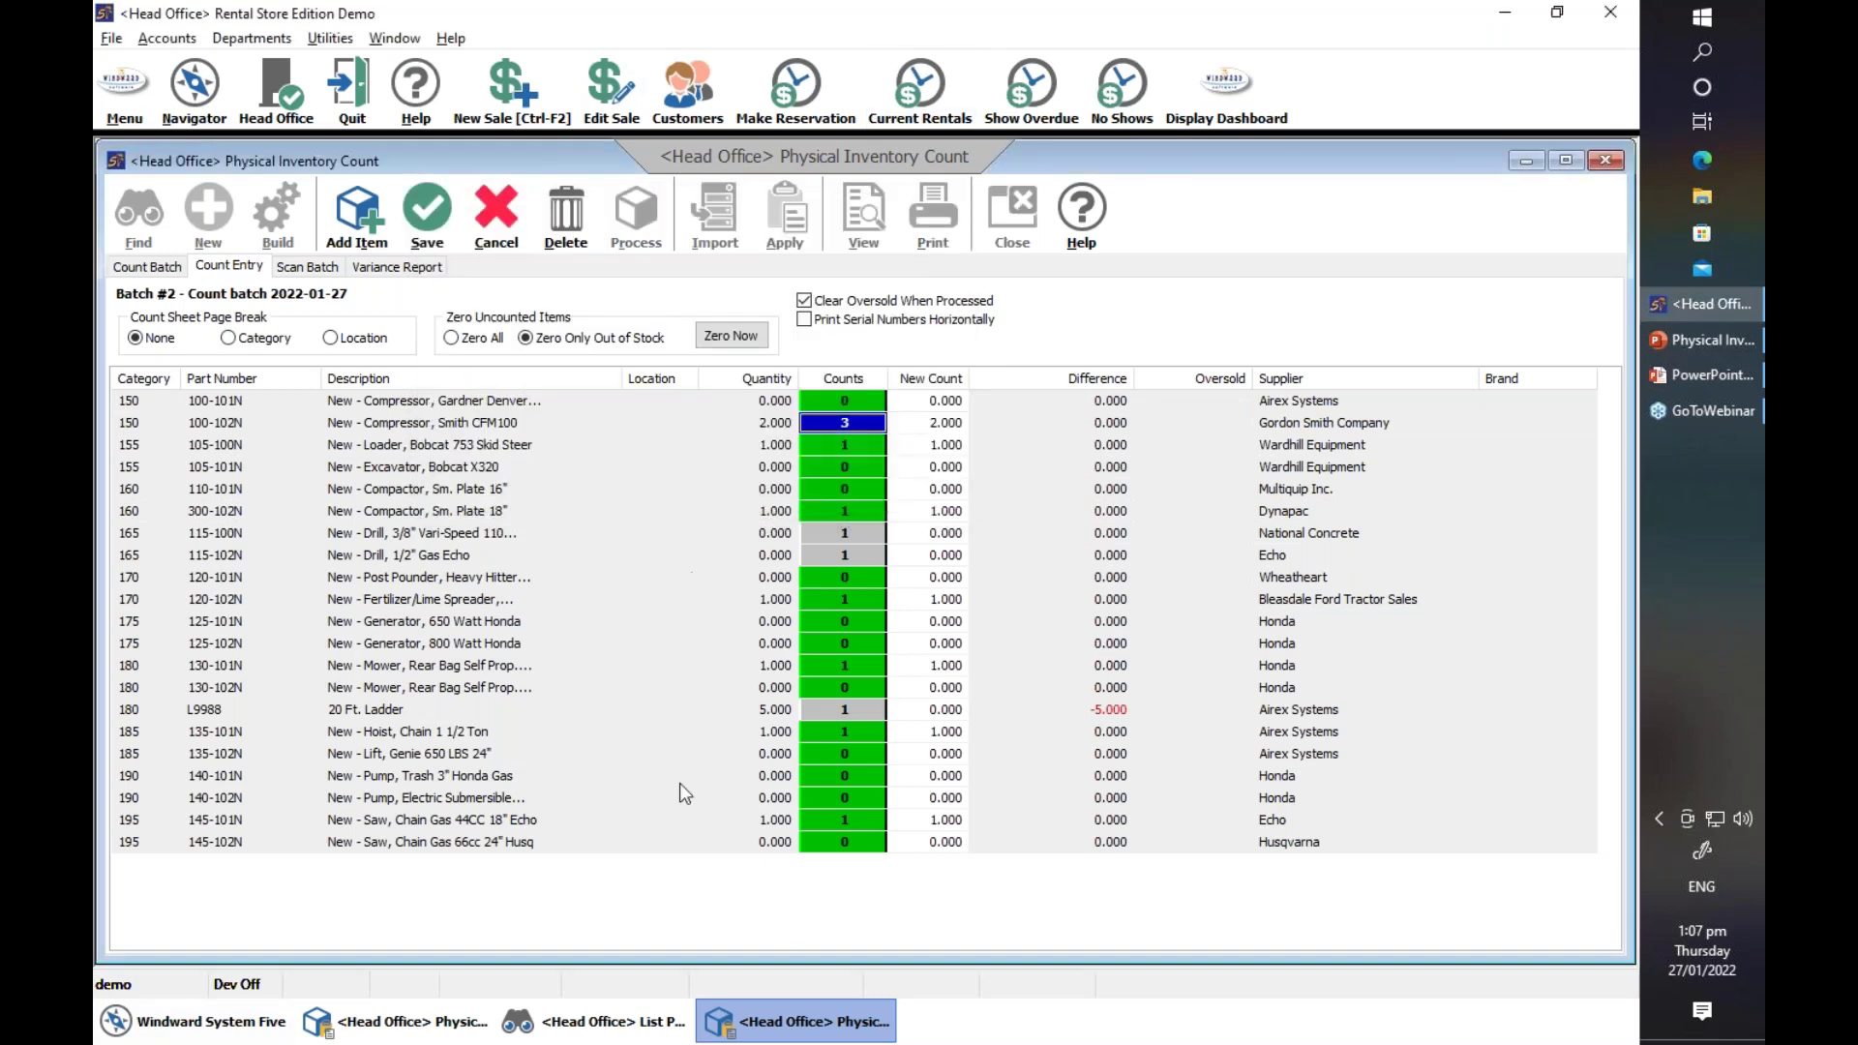
left_click(428, 207)
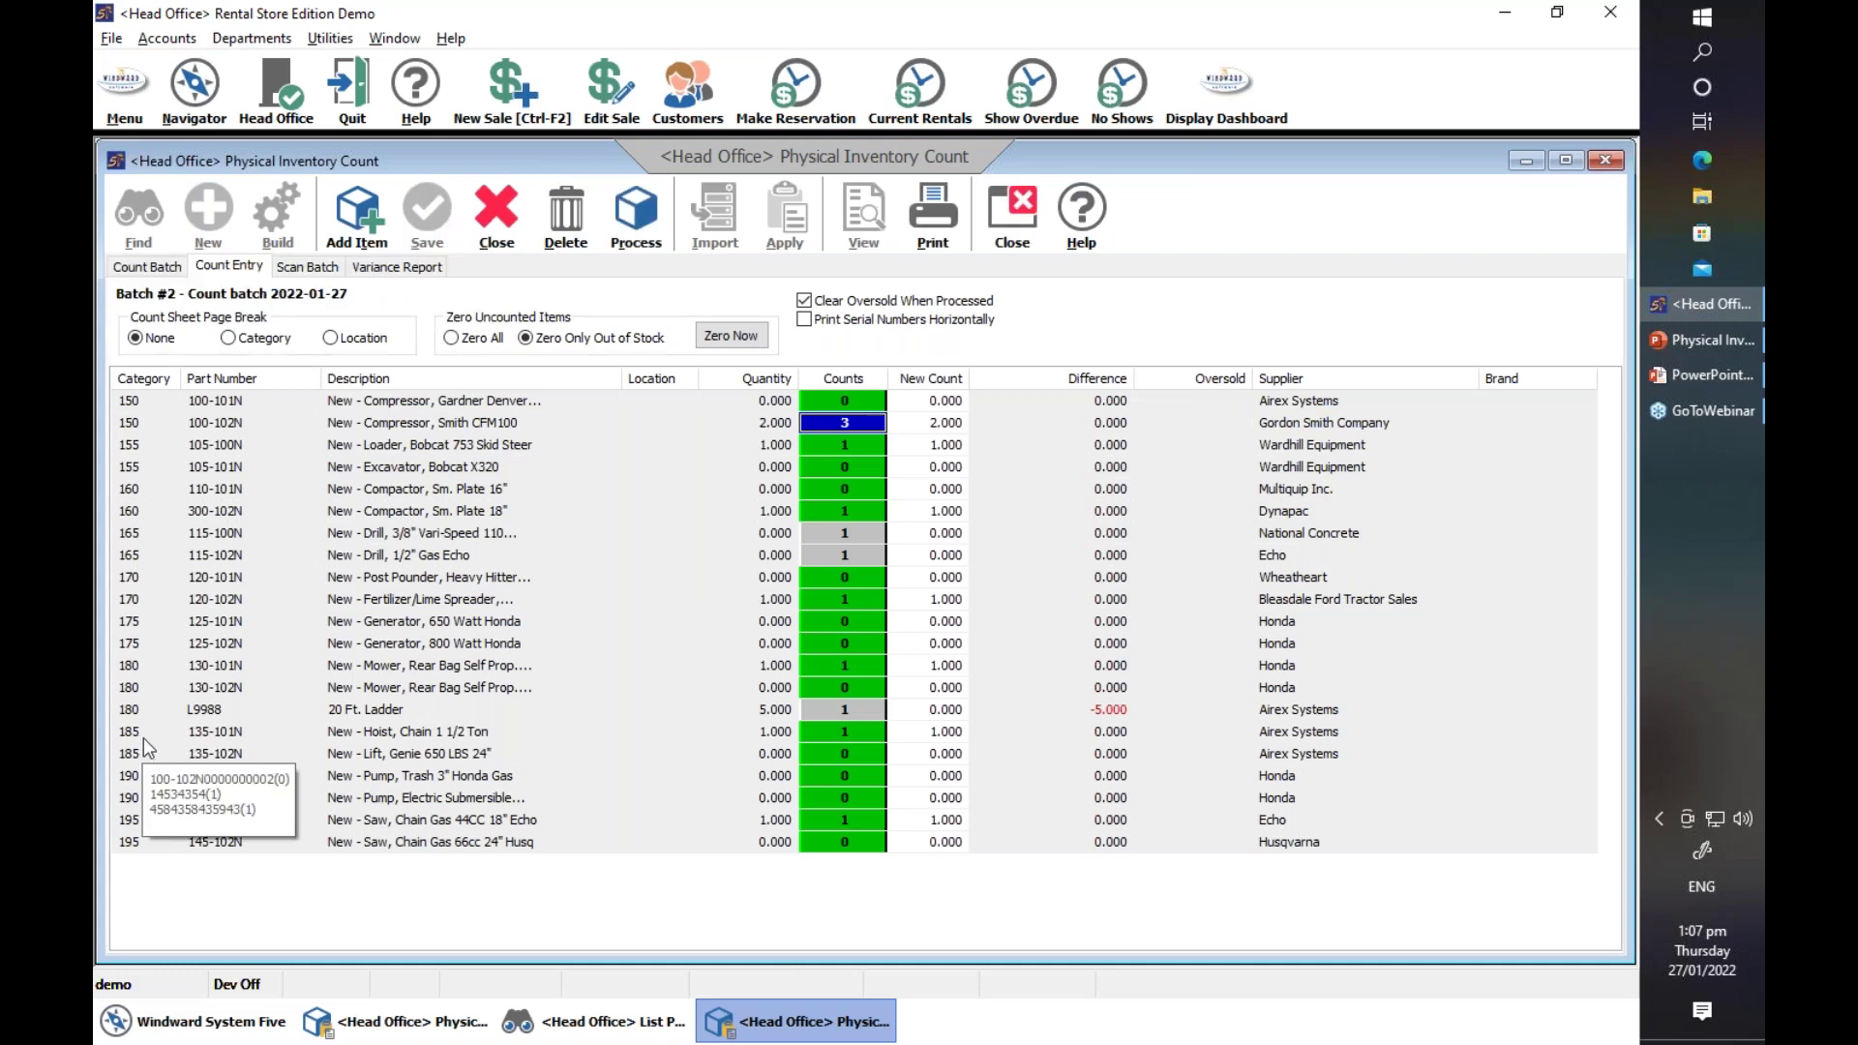
- Toggle the verified mark of the Smith CFM100 compressor's first serial number, and discard the unsaved count batch change
double_click(848, 432)
left_click(459, 269)
left_click(801, 484)
left_click(305, 269)
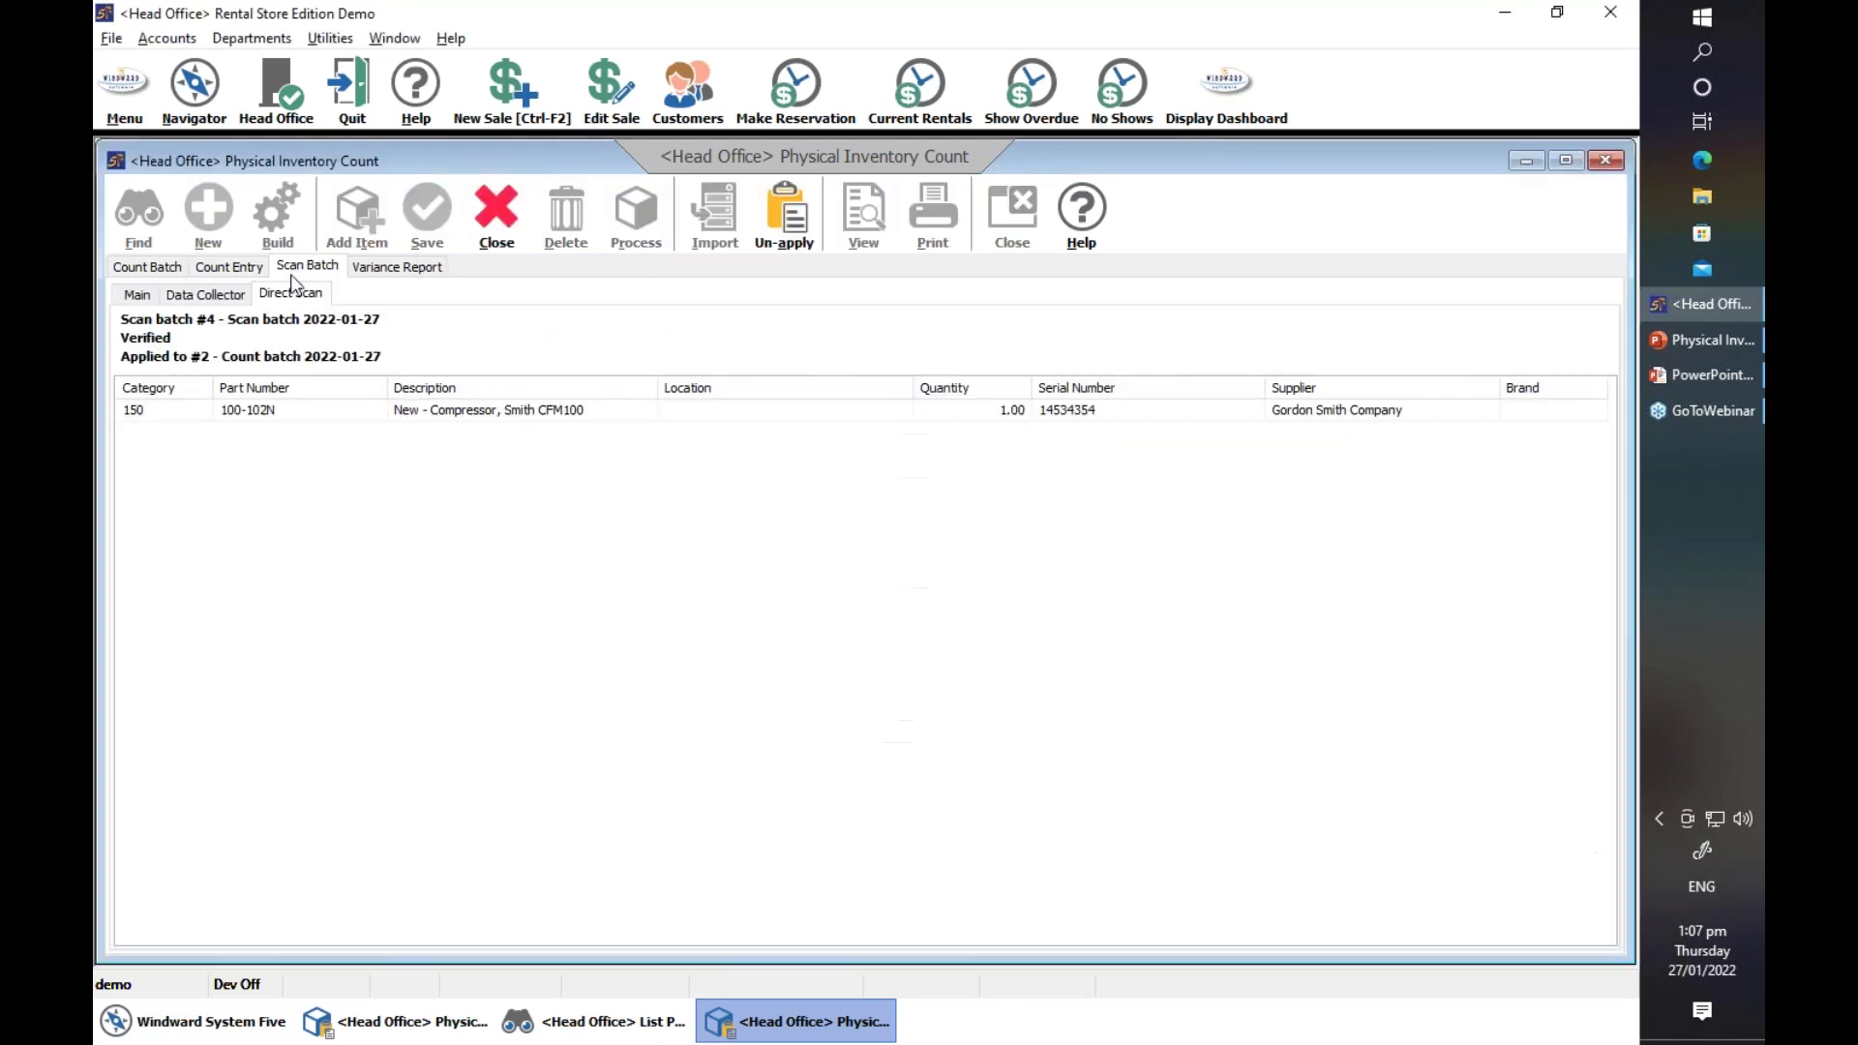
left_click(491, 209)
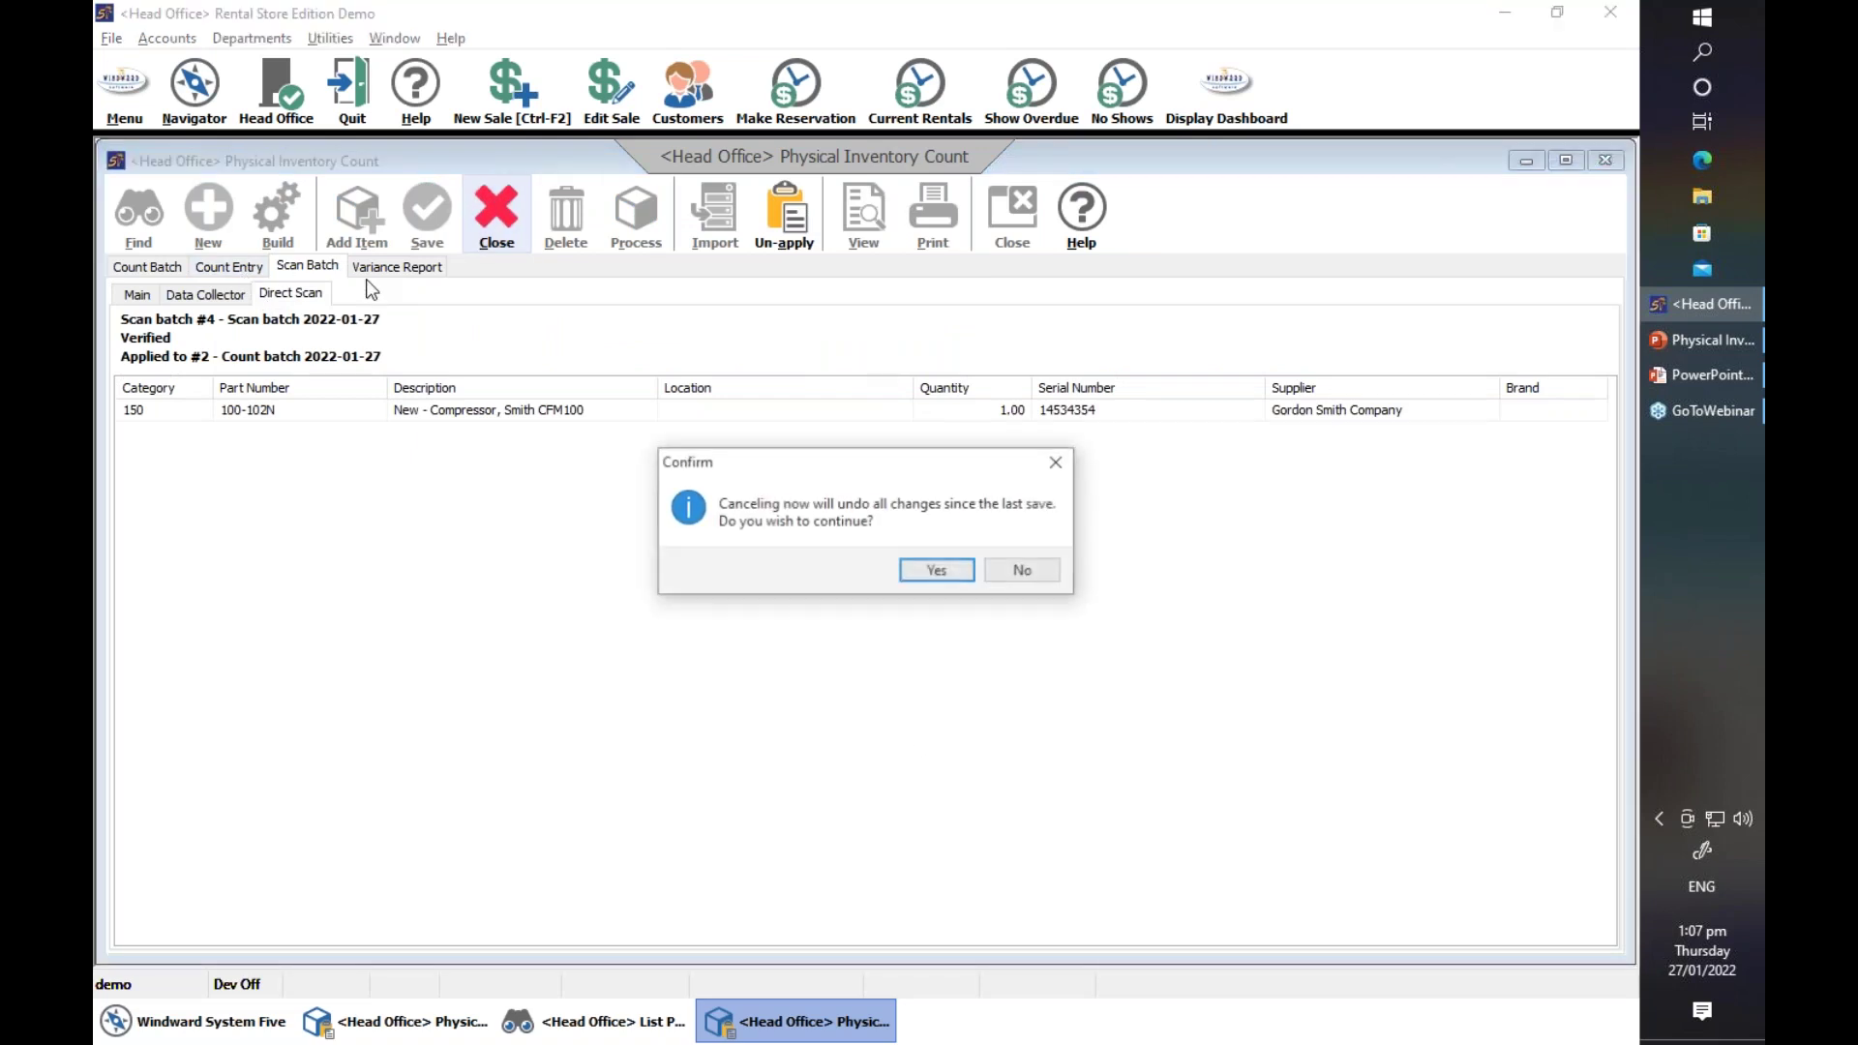
left_click(928, 573)
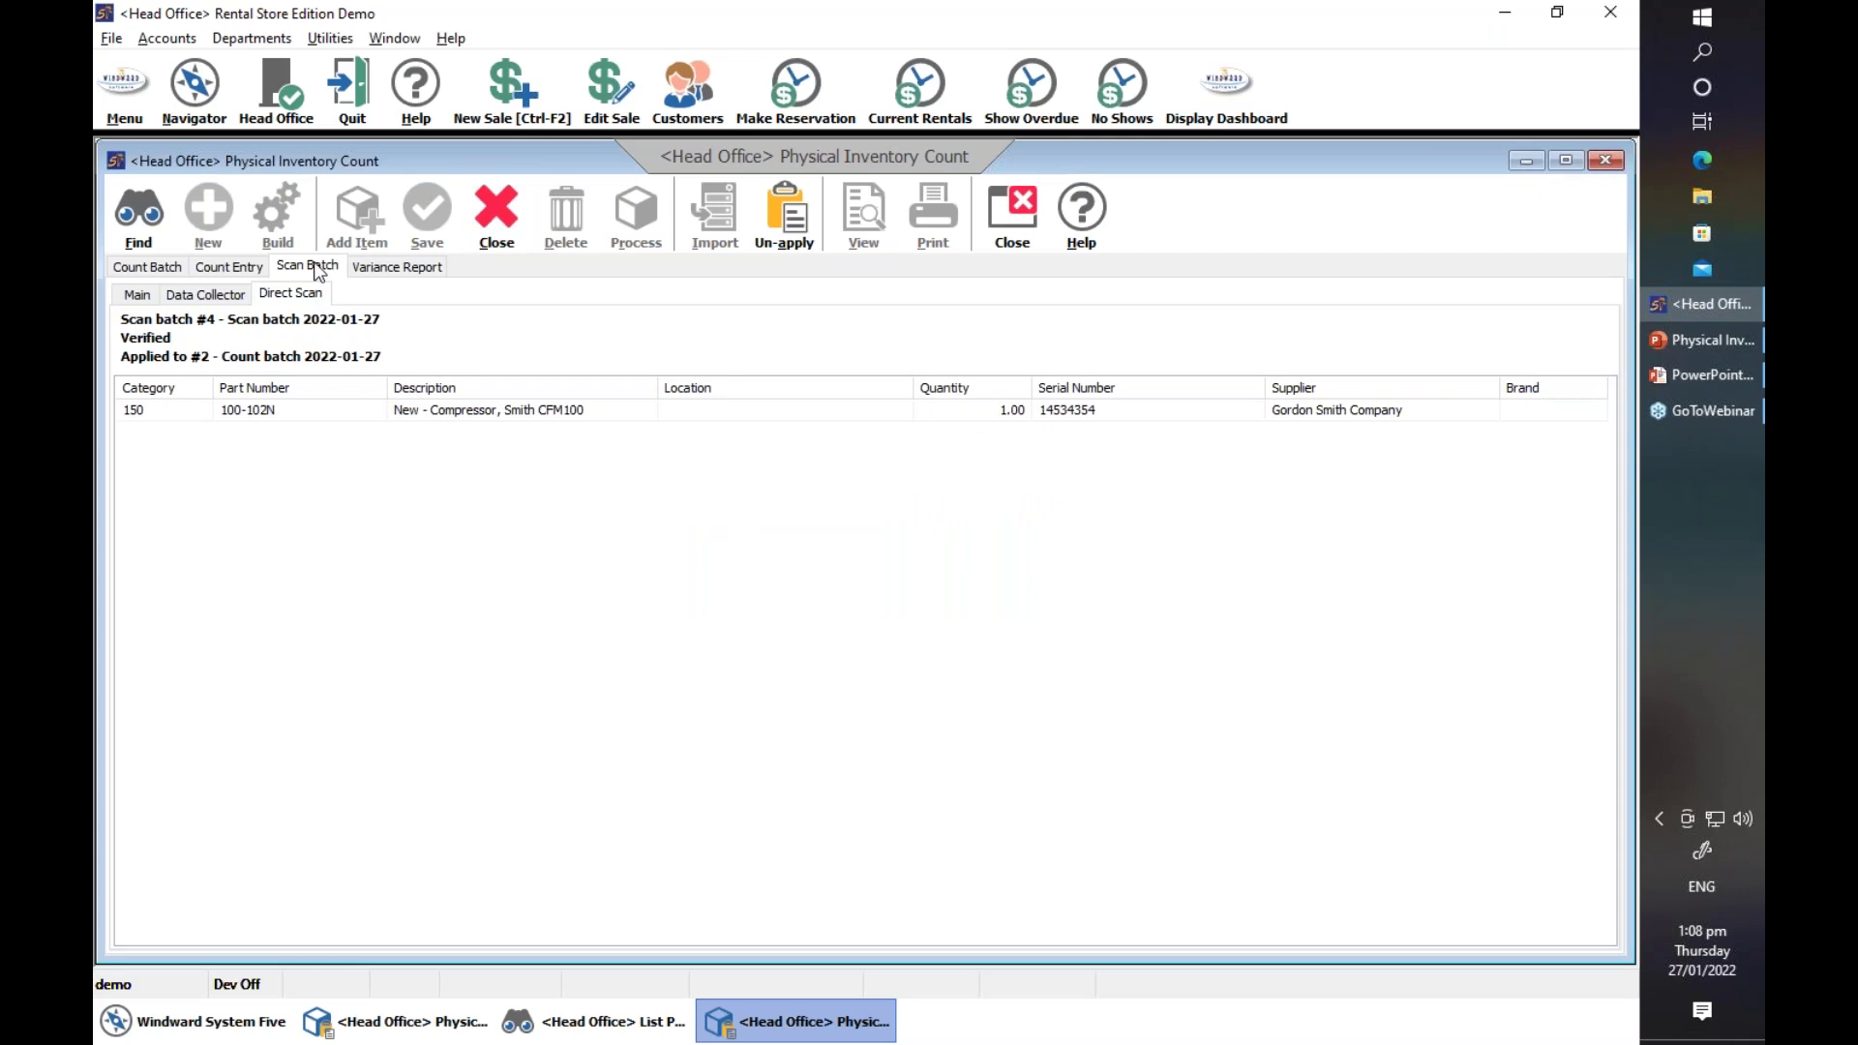
- Reopen Physical Inventory Count and build a new scan batch with Data Collector as the scan source
left_click(1010, 230)
left_click(262, 817)
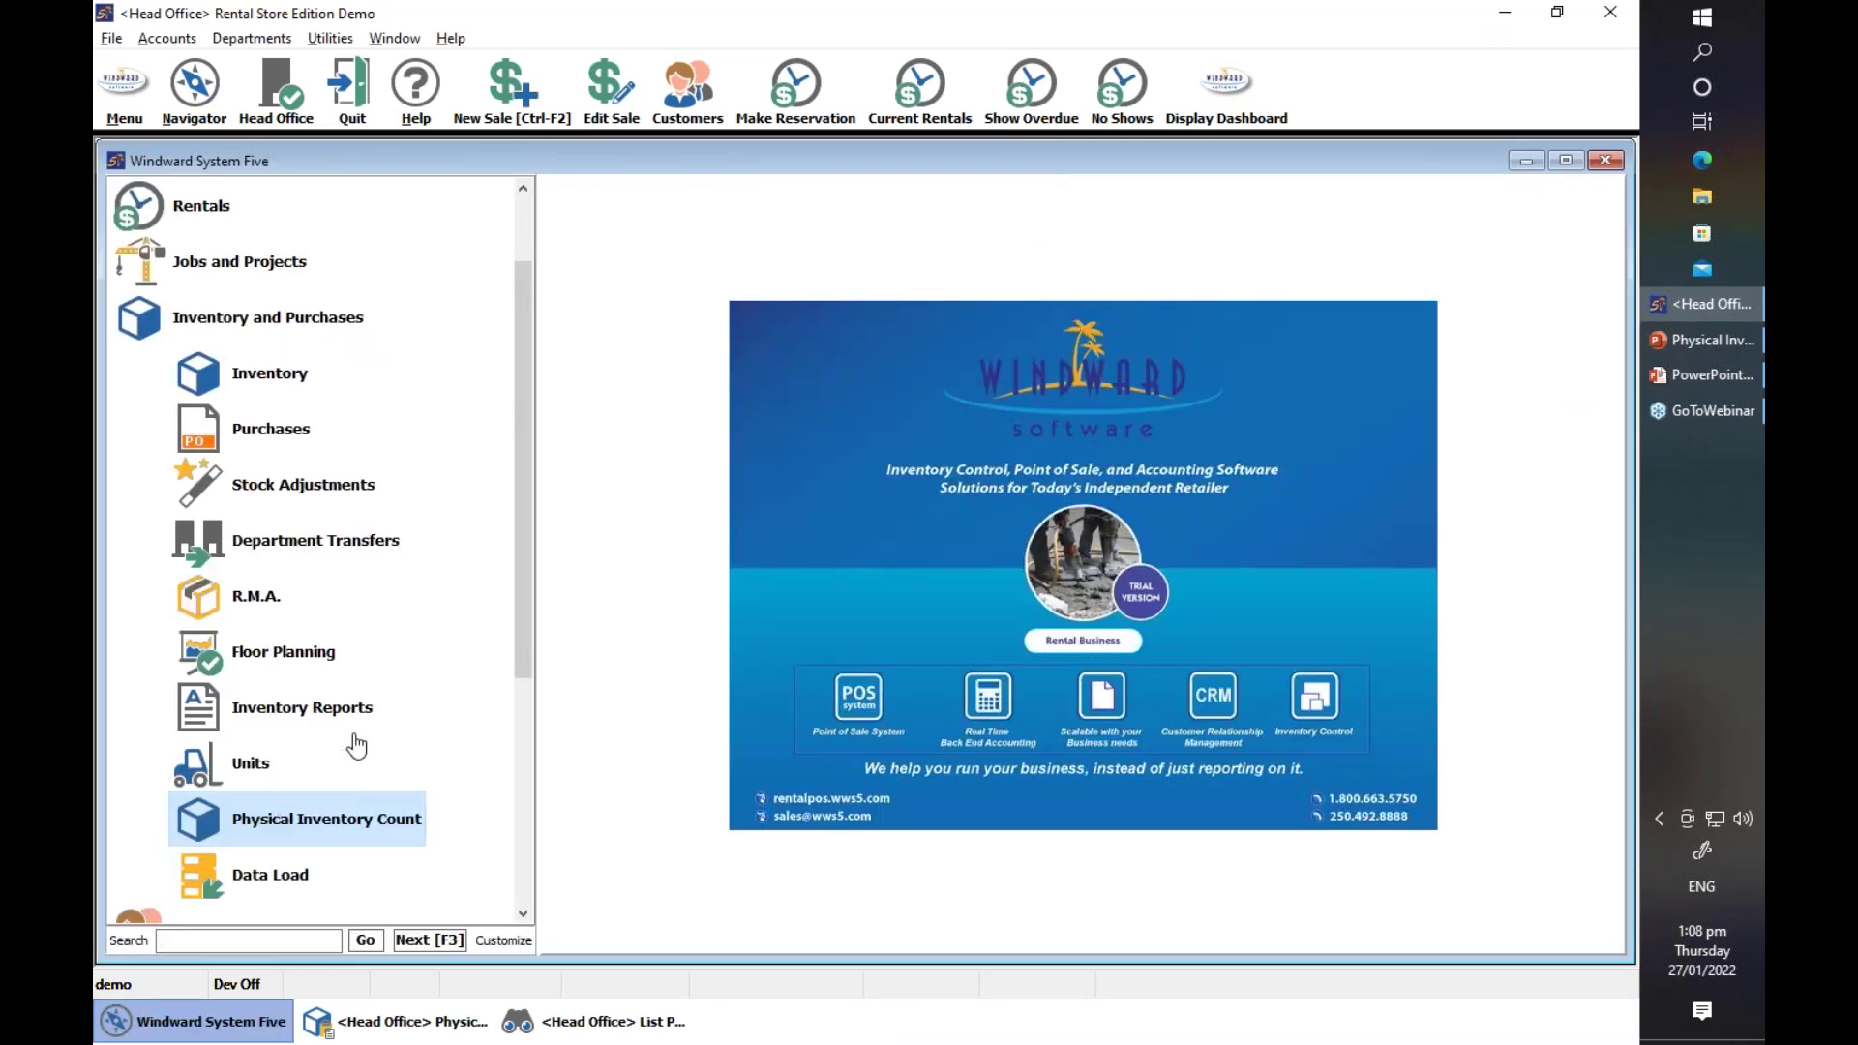
left_click(310, 268)
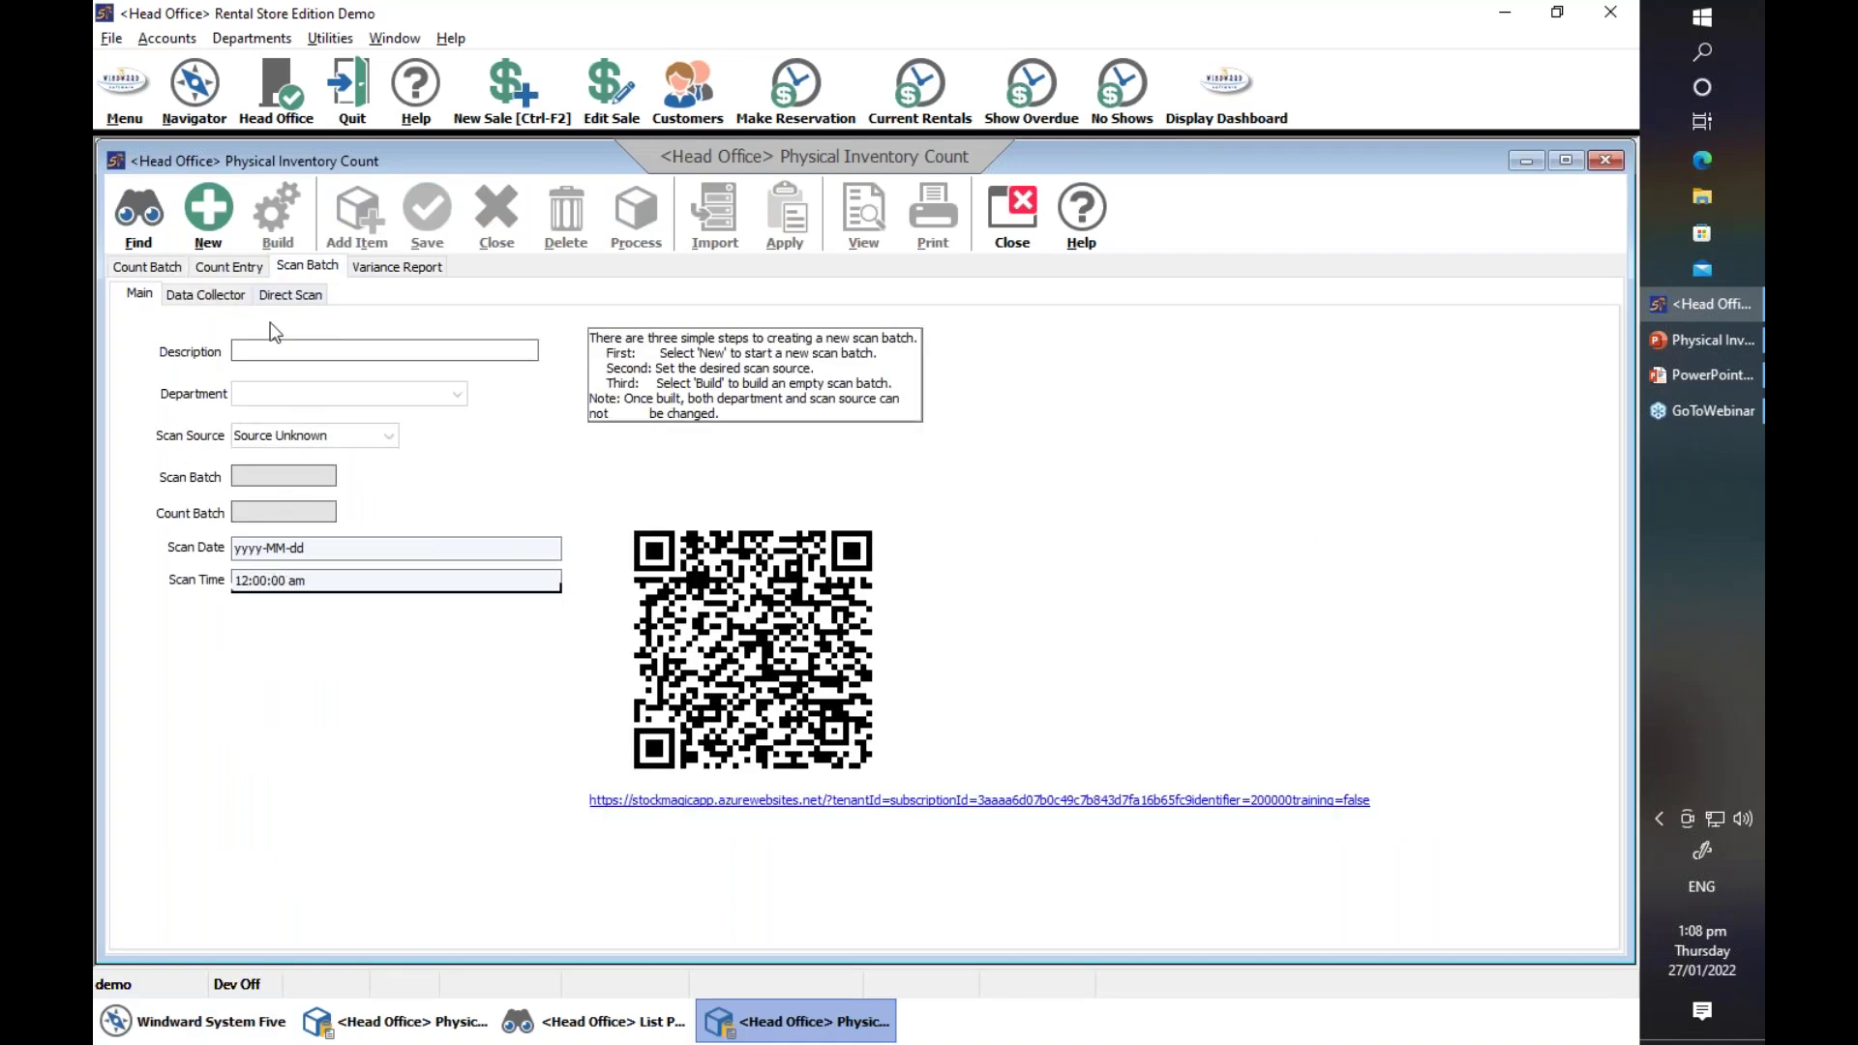
left_click(208, 213)
left_click(387, 436)
left_click(337, 469)
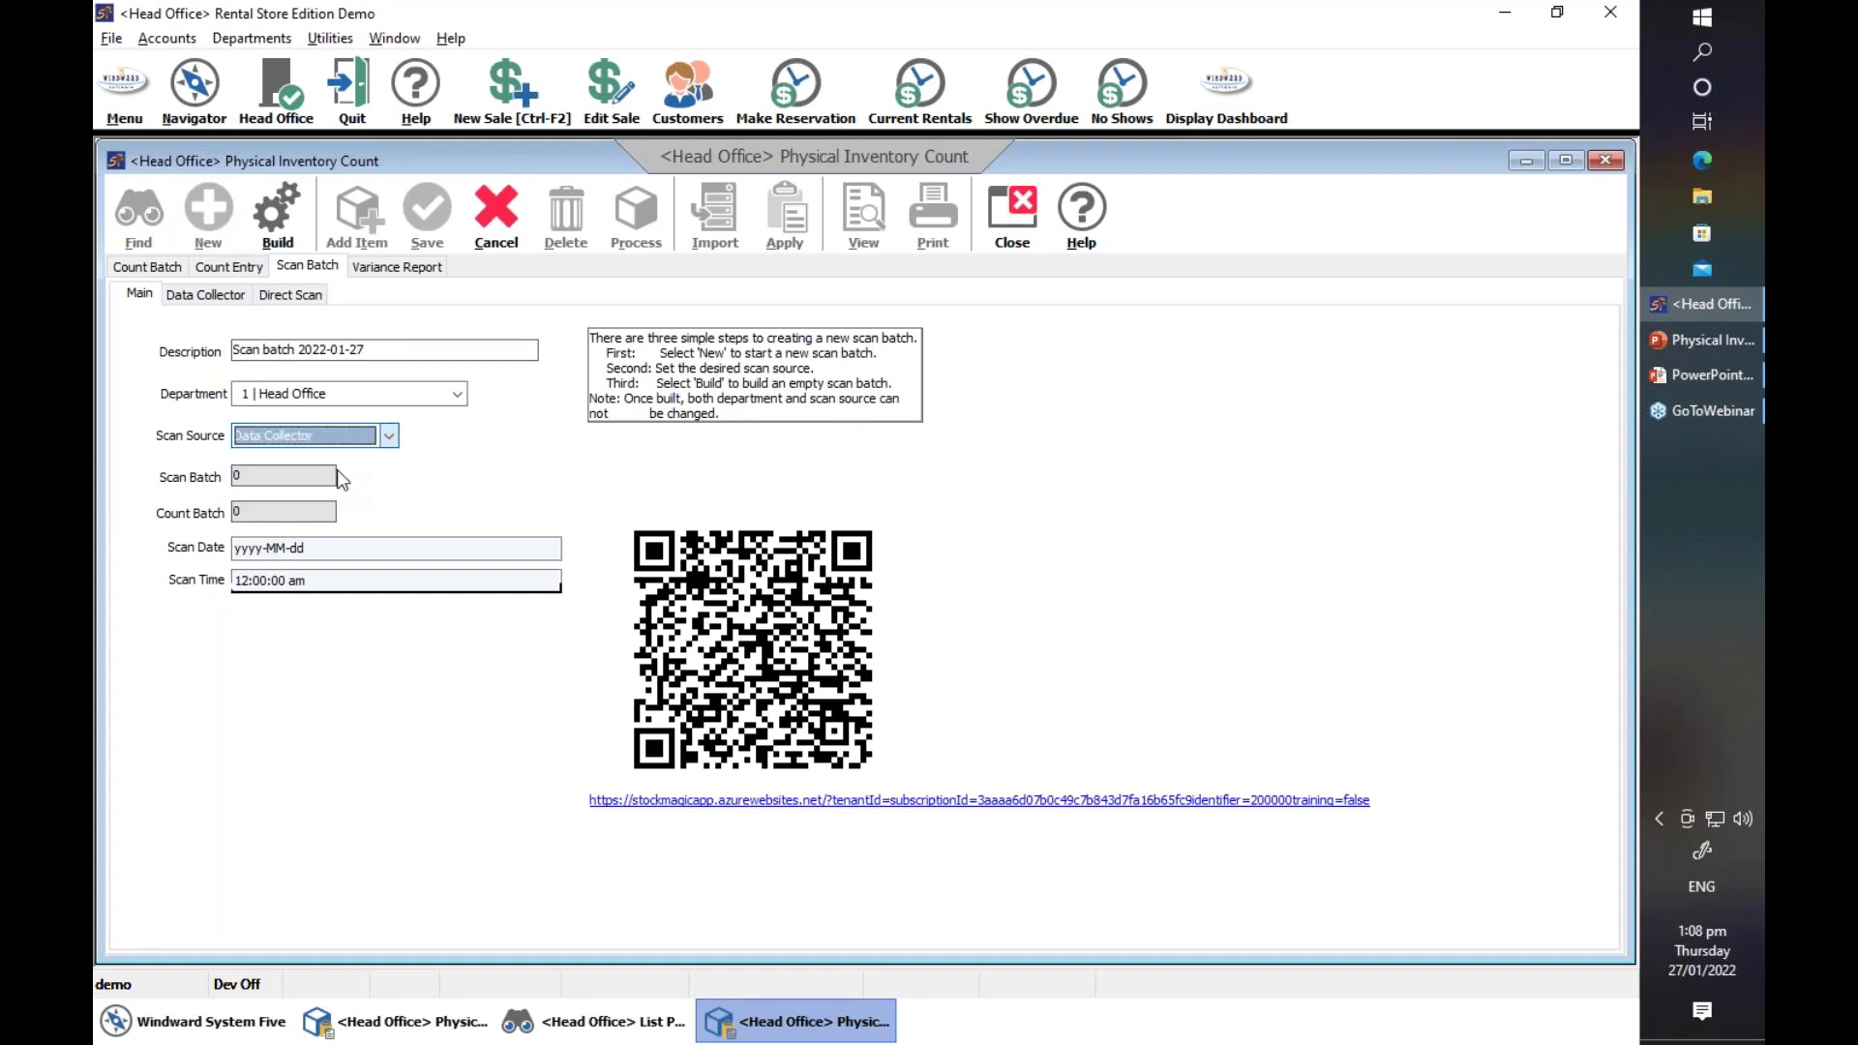
left_click(270, 199)
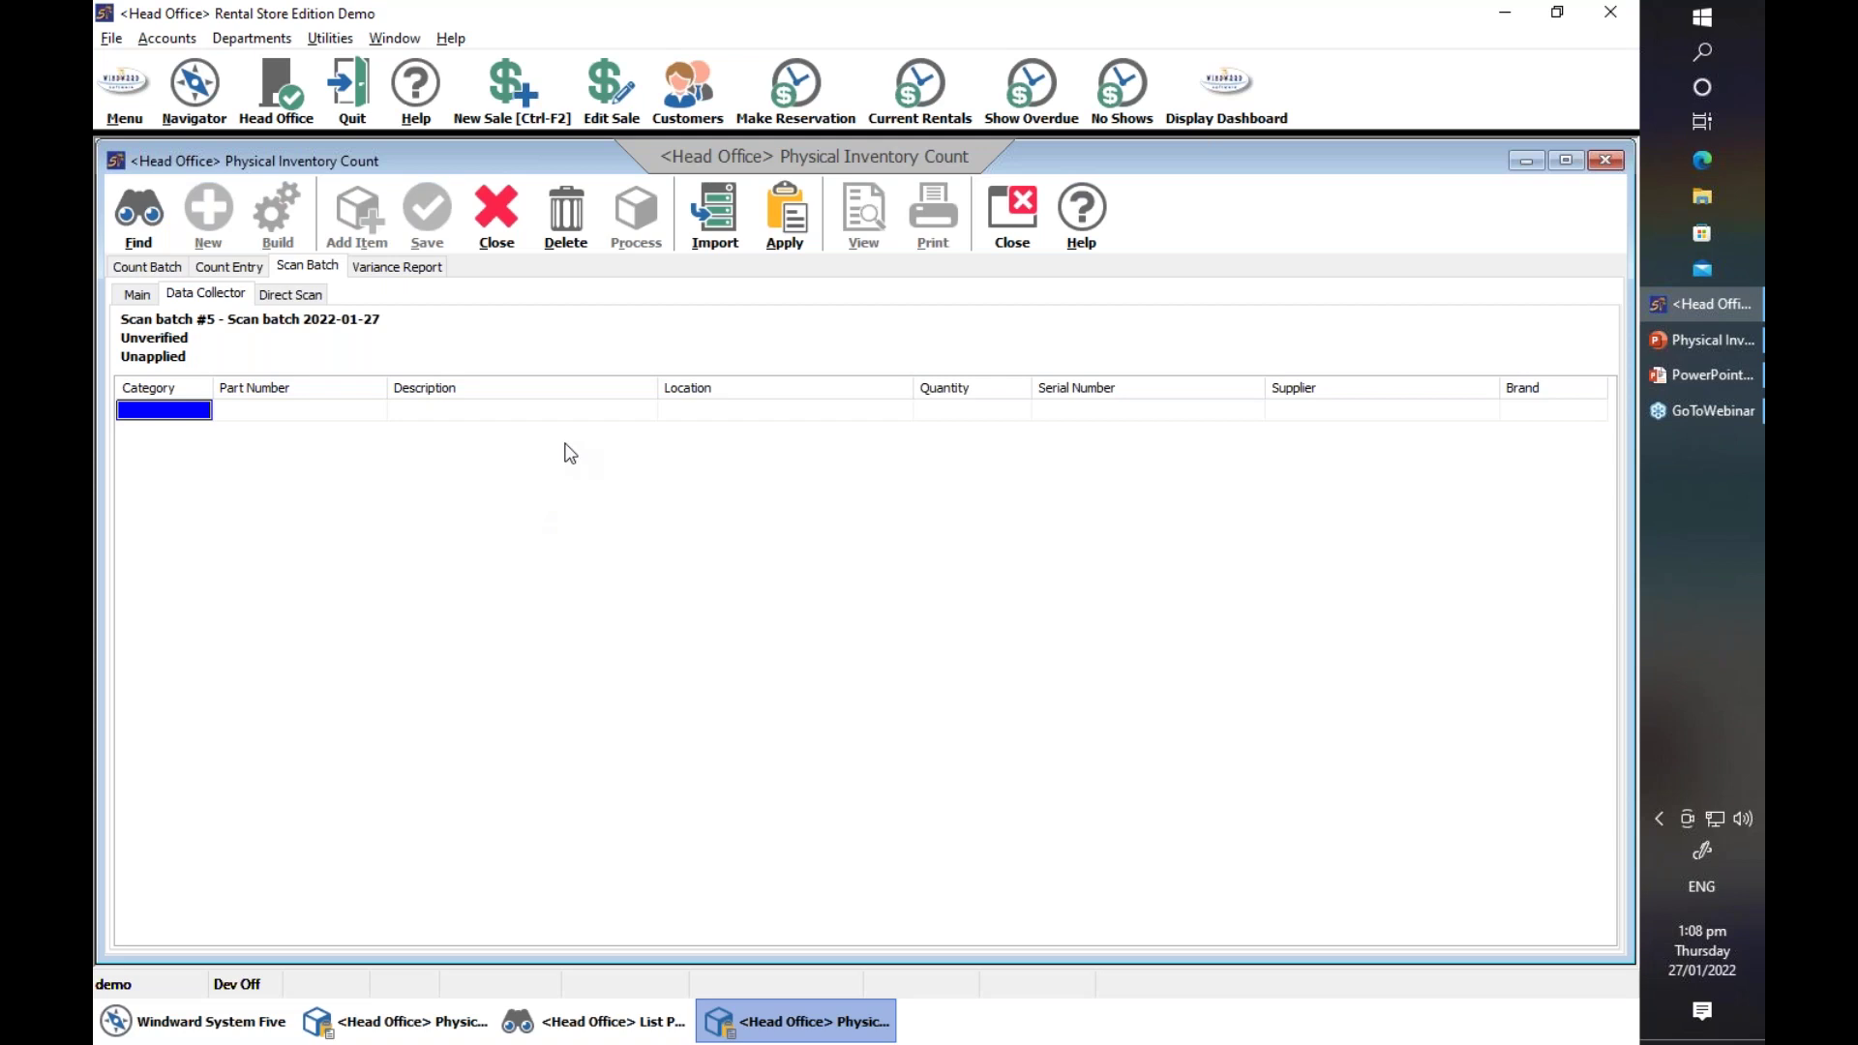
- Import the scanner file serial.csv from the Desktop into the data collector scan batch, keeping the source file
left_click(331, 412)
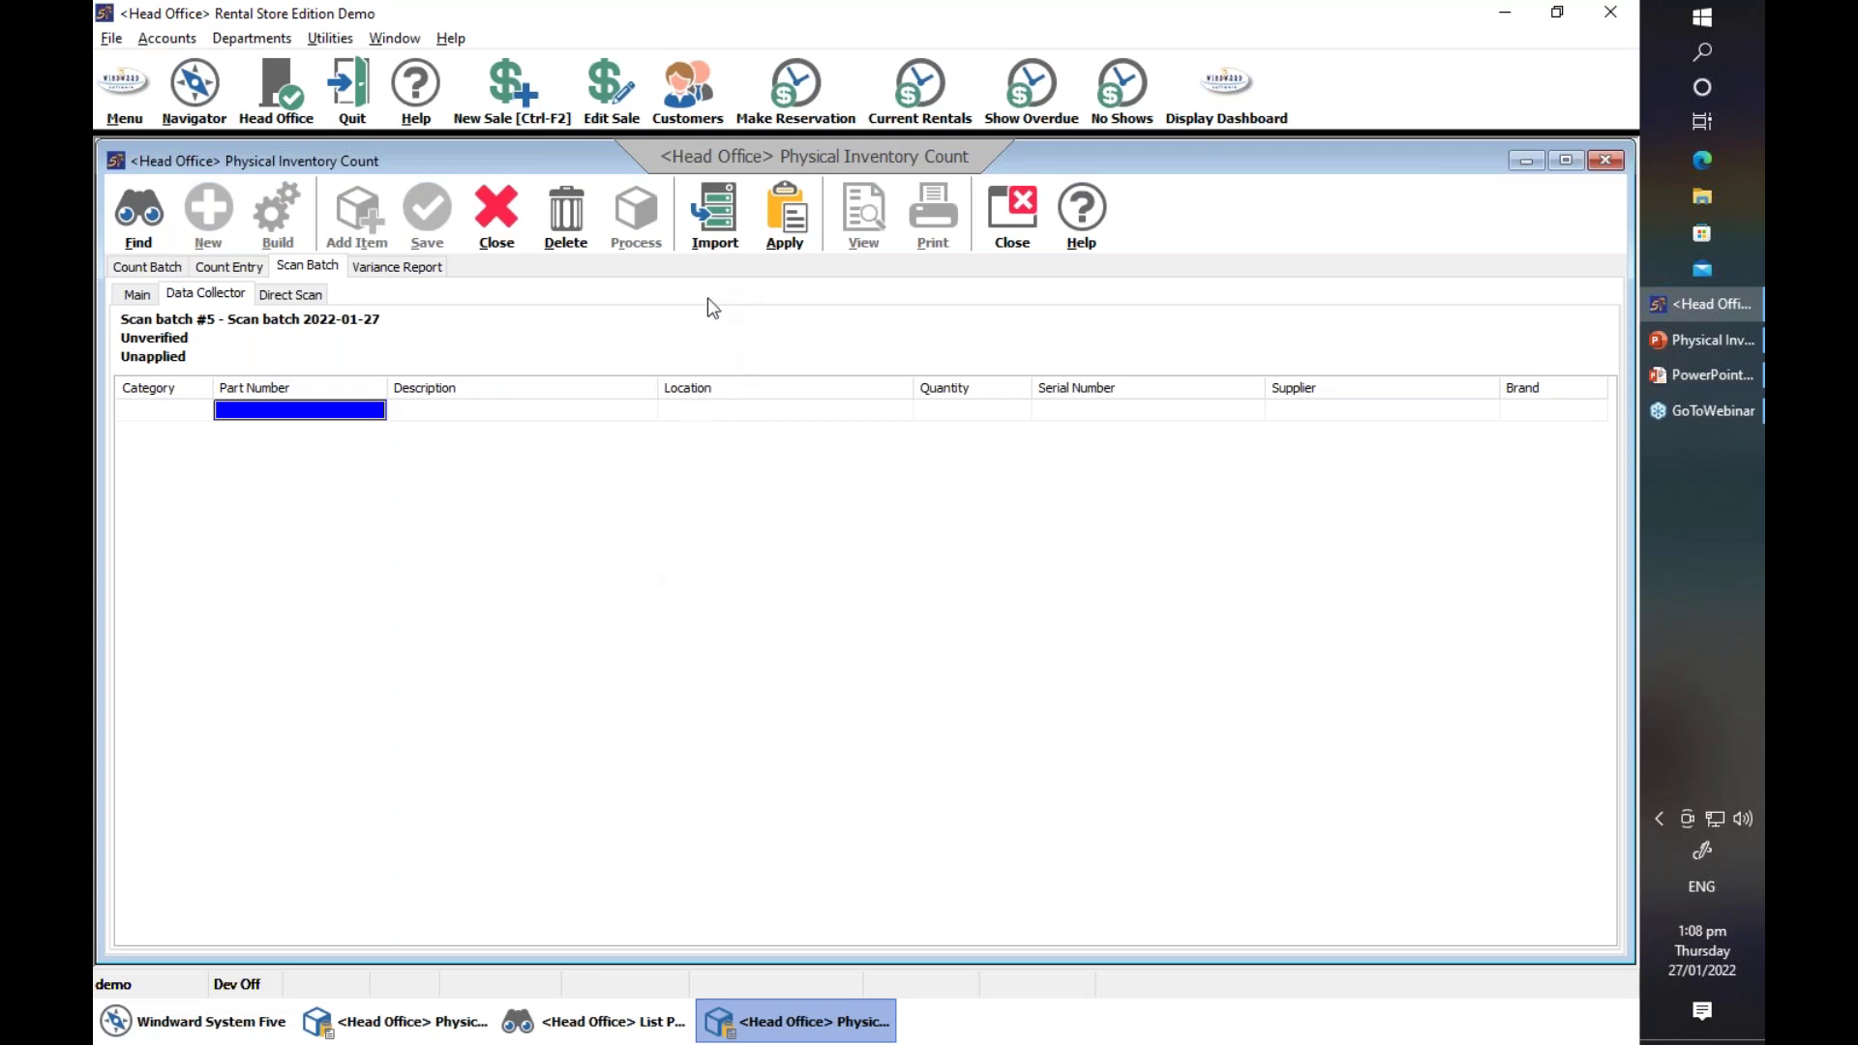
left_click(714, 231)
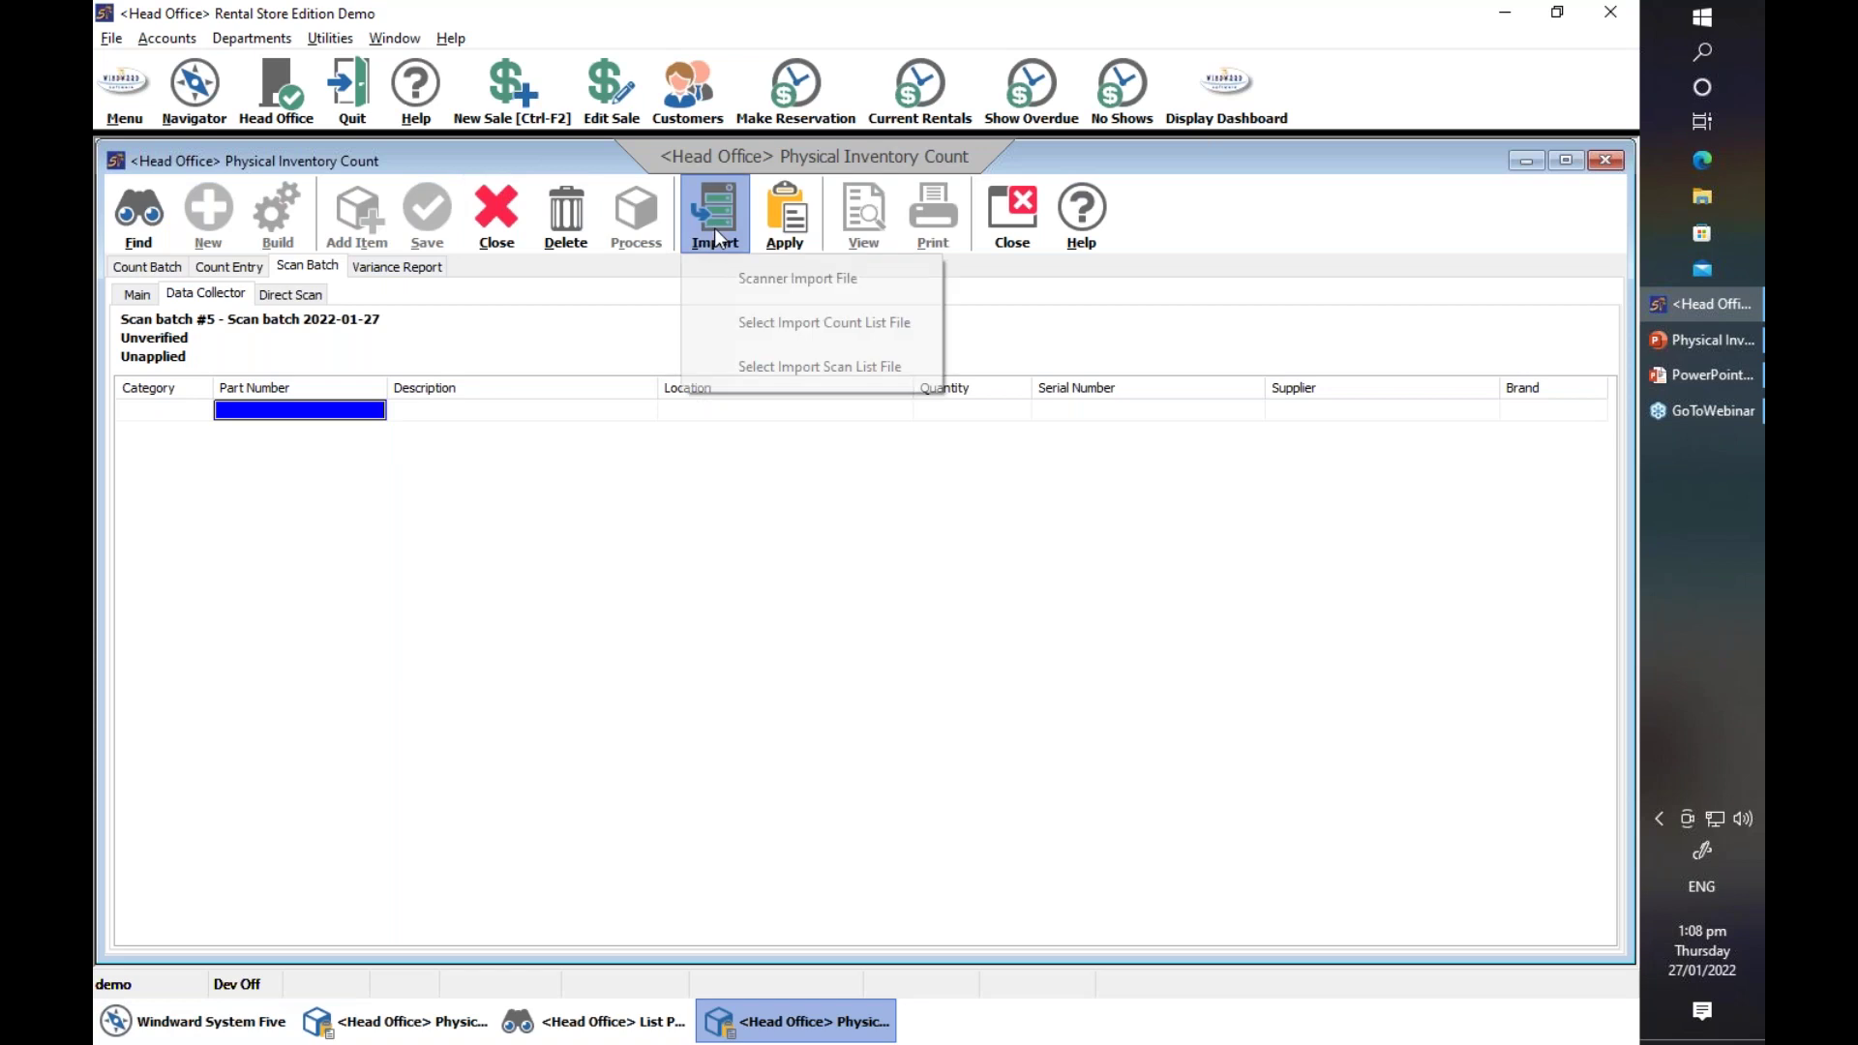
left_click(747, 271)
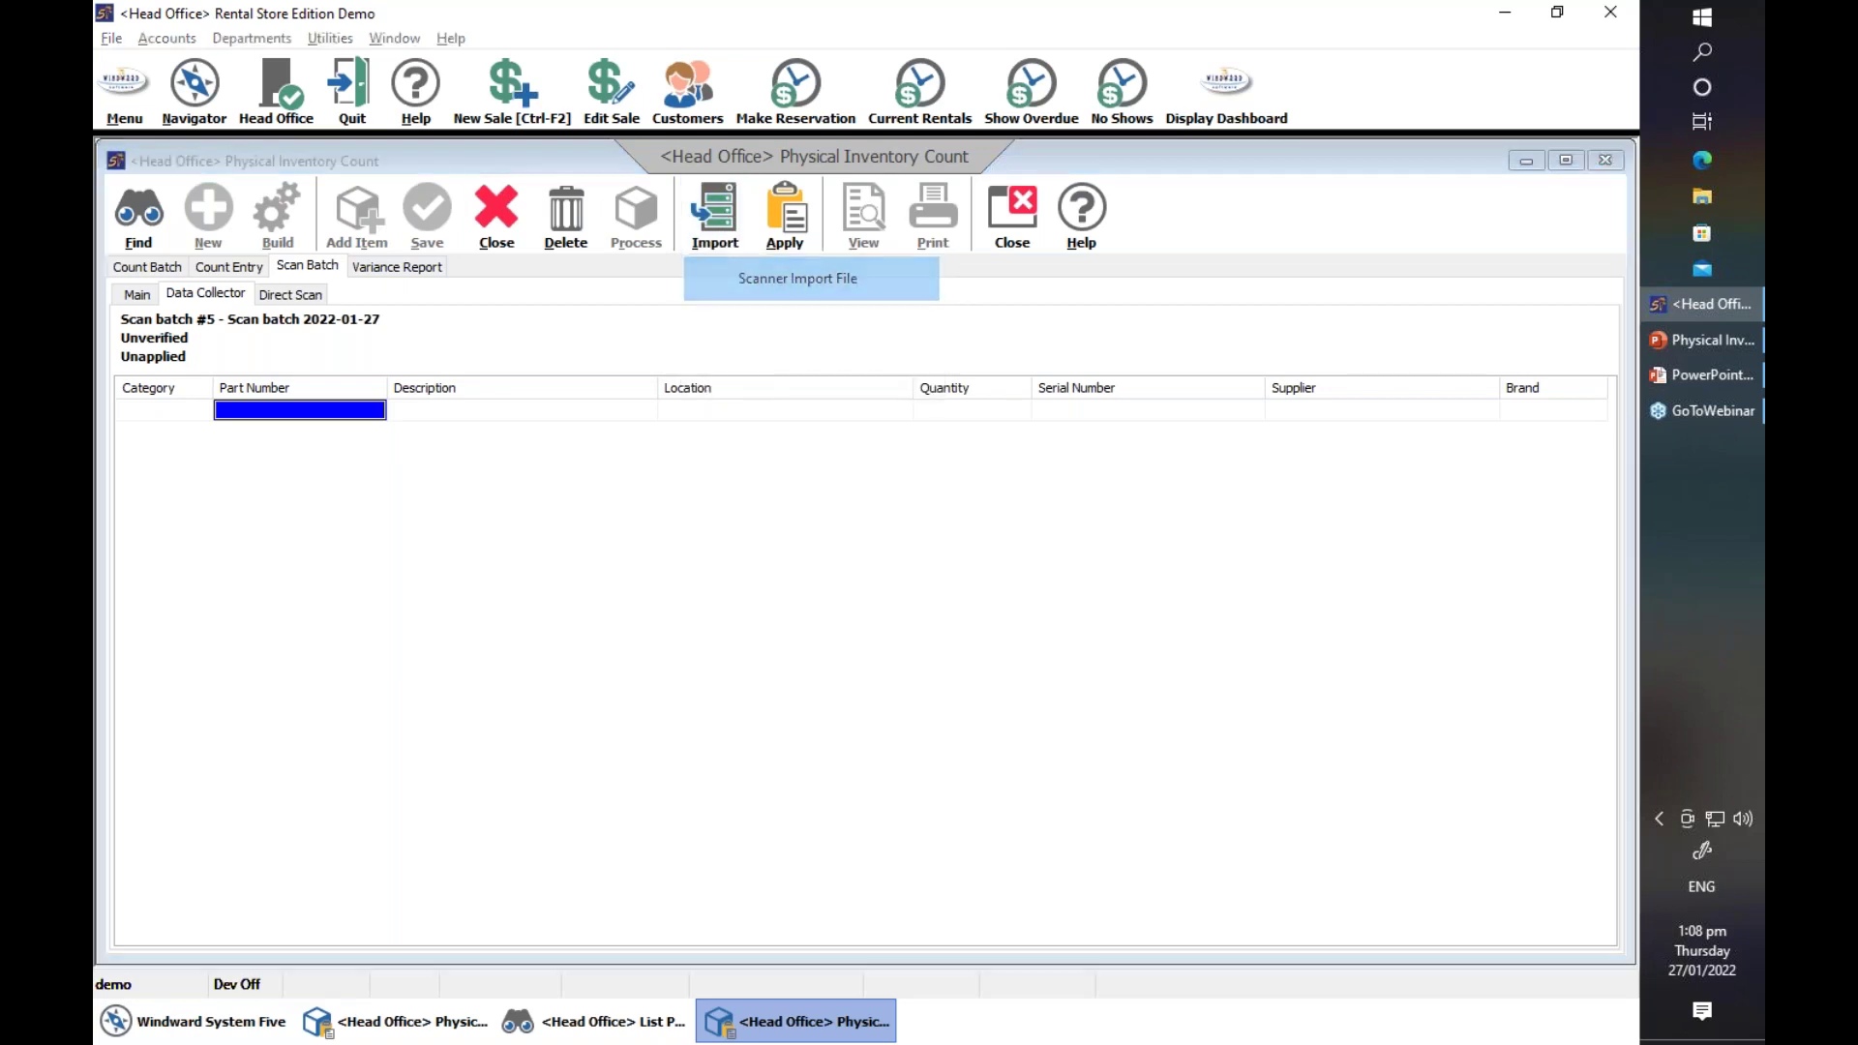
scroll(1189, 569, "down", 3)
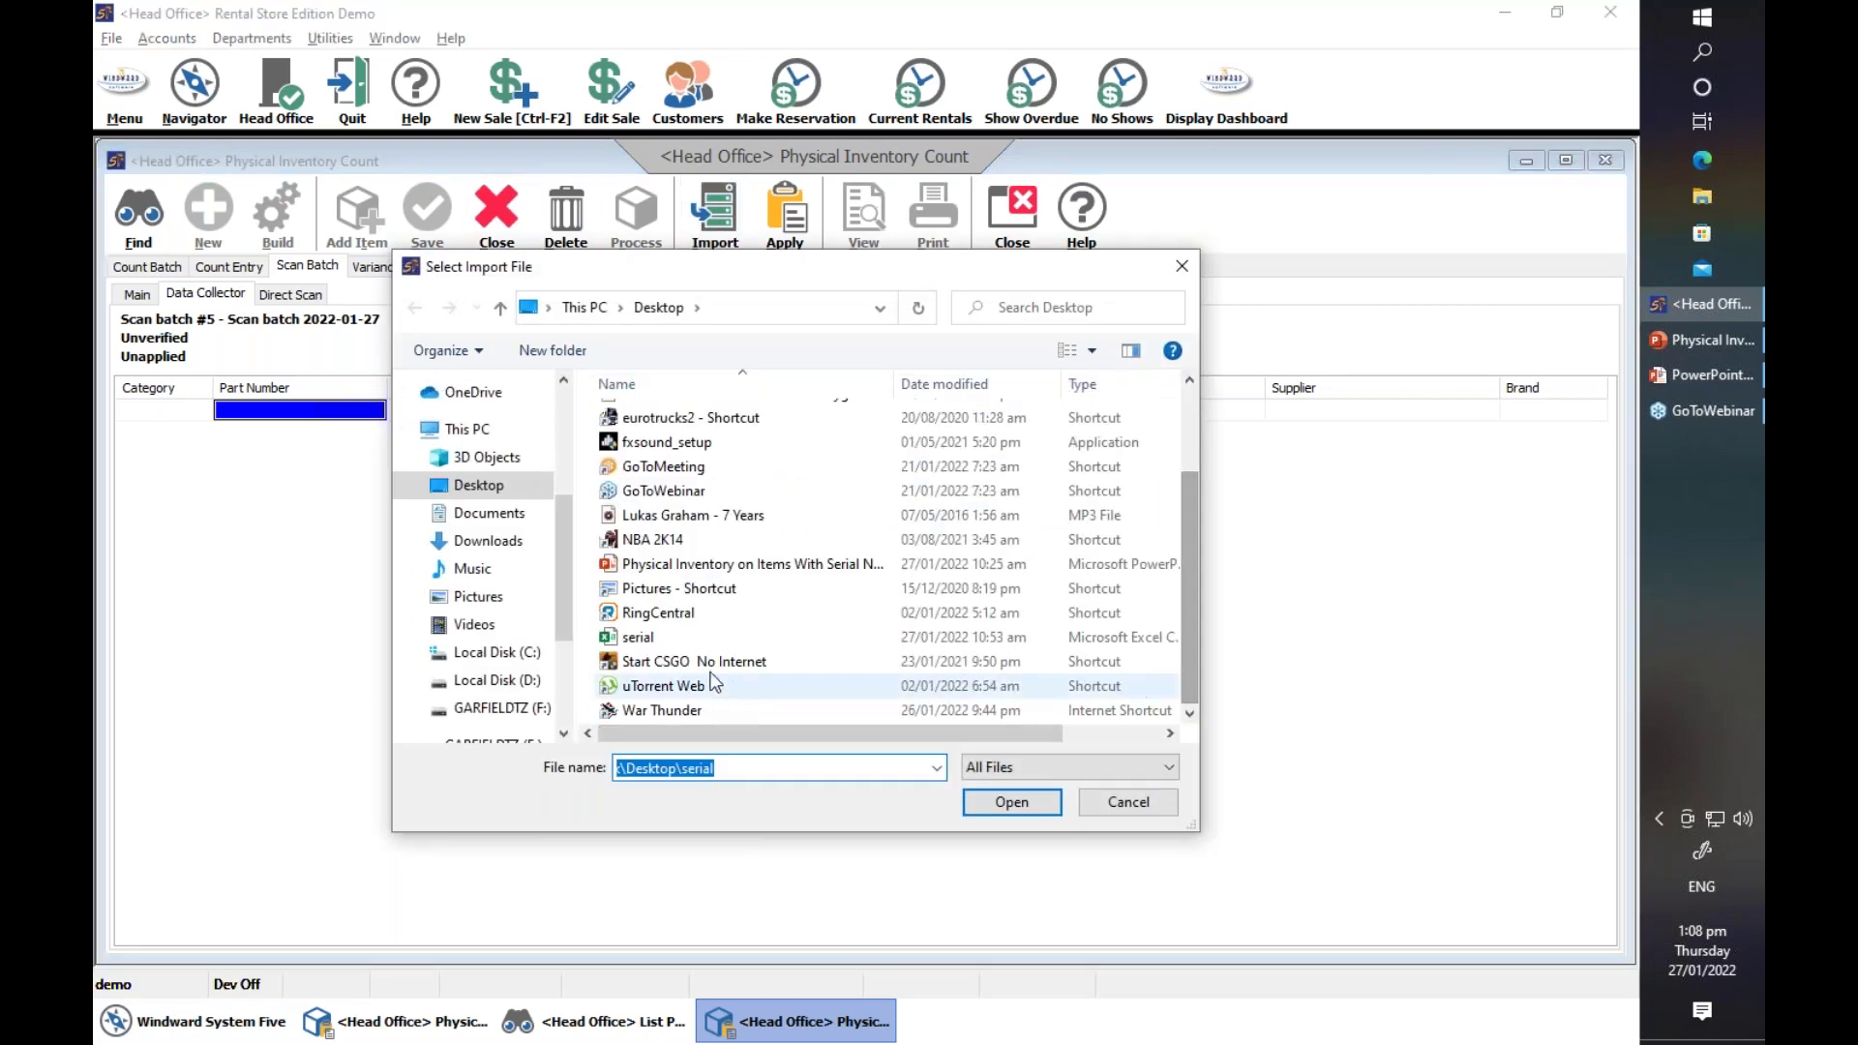
left_click(672, 637)
left_click(999, 799)
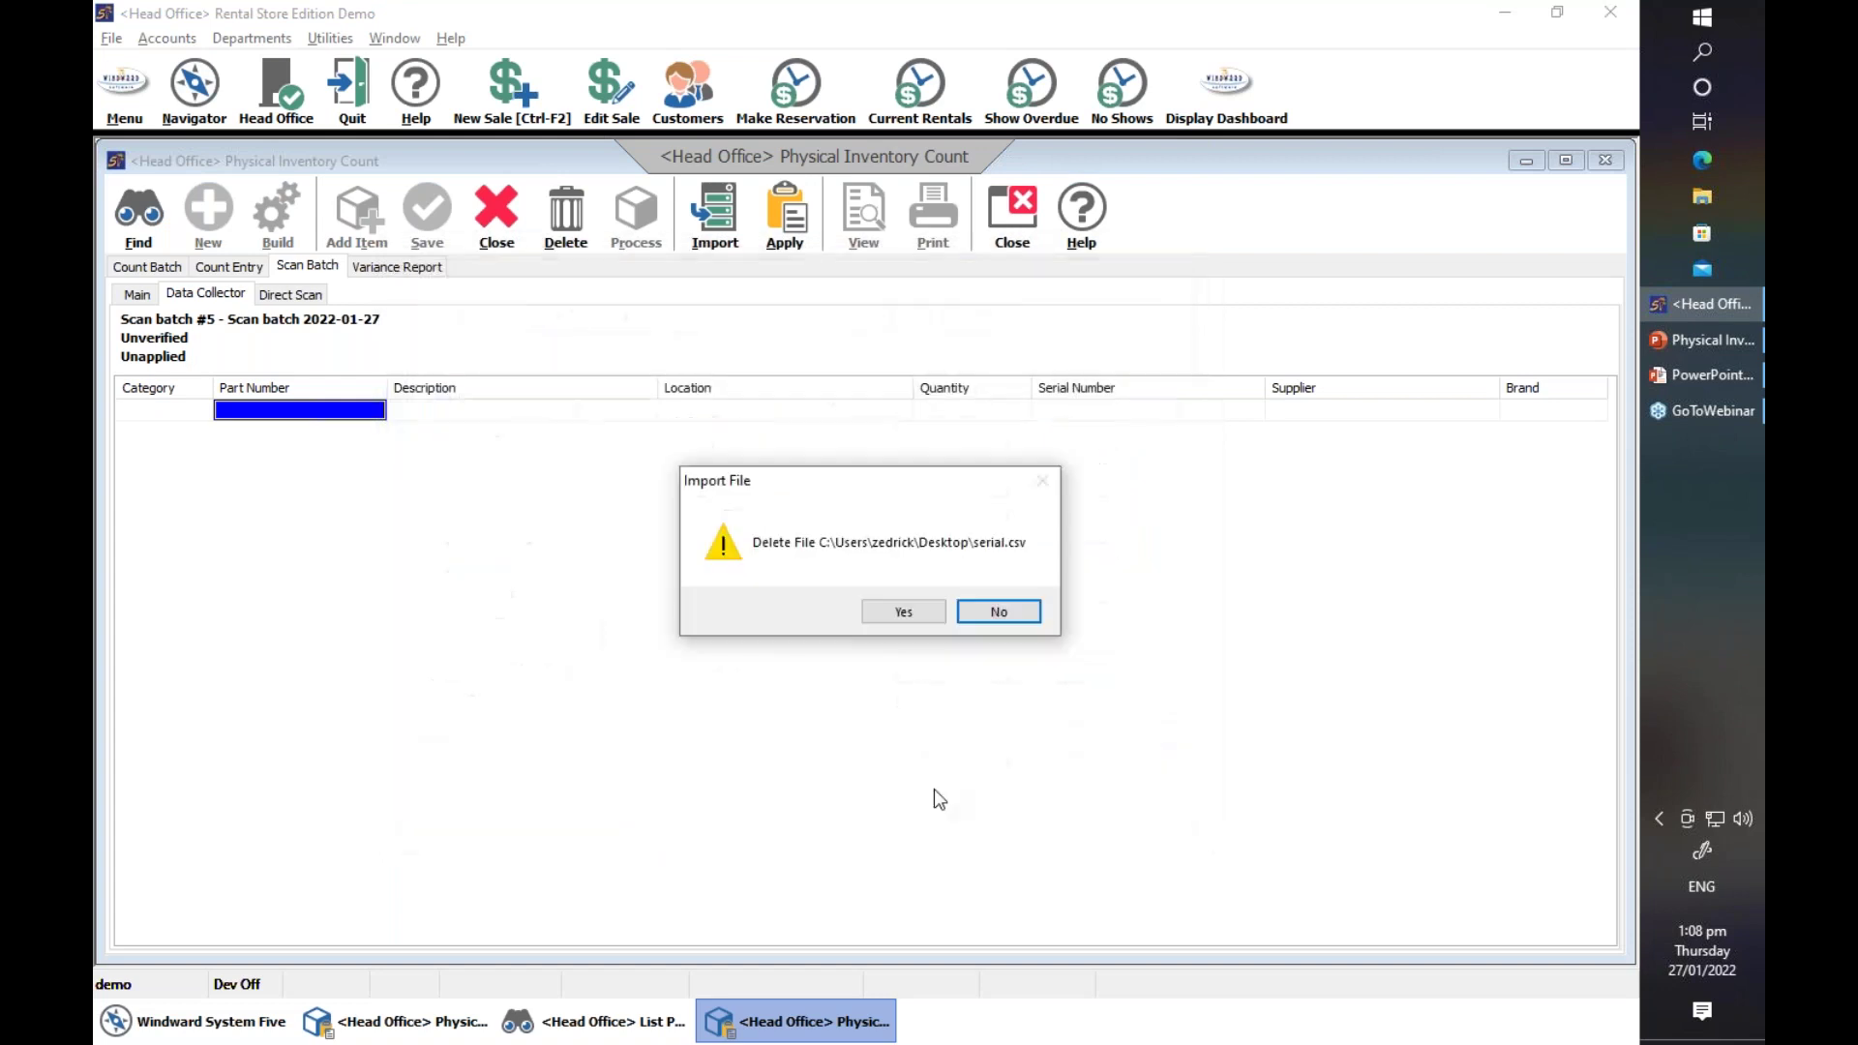
left_click(1004, 616)
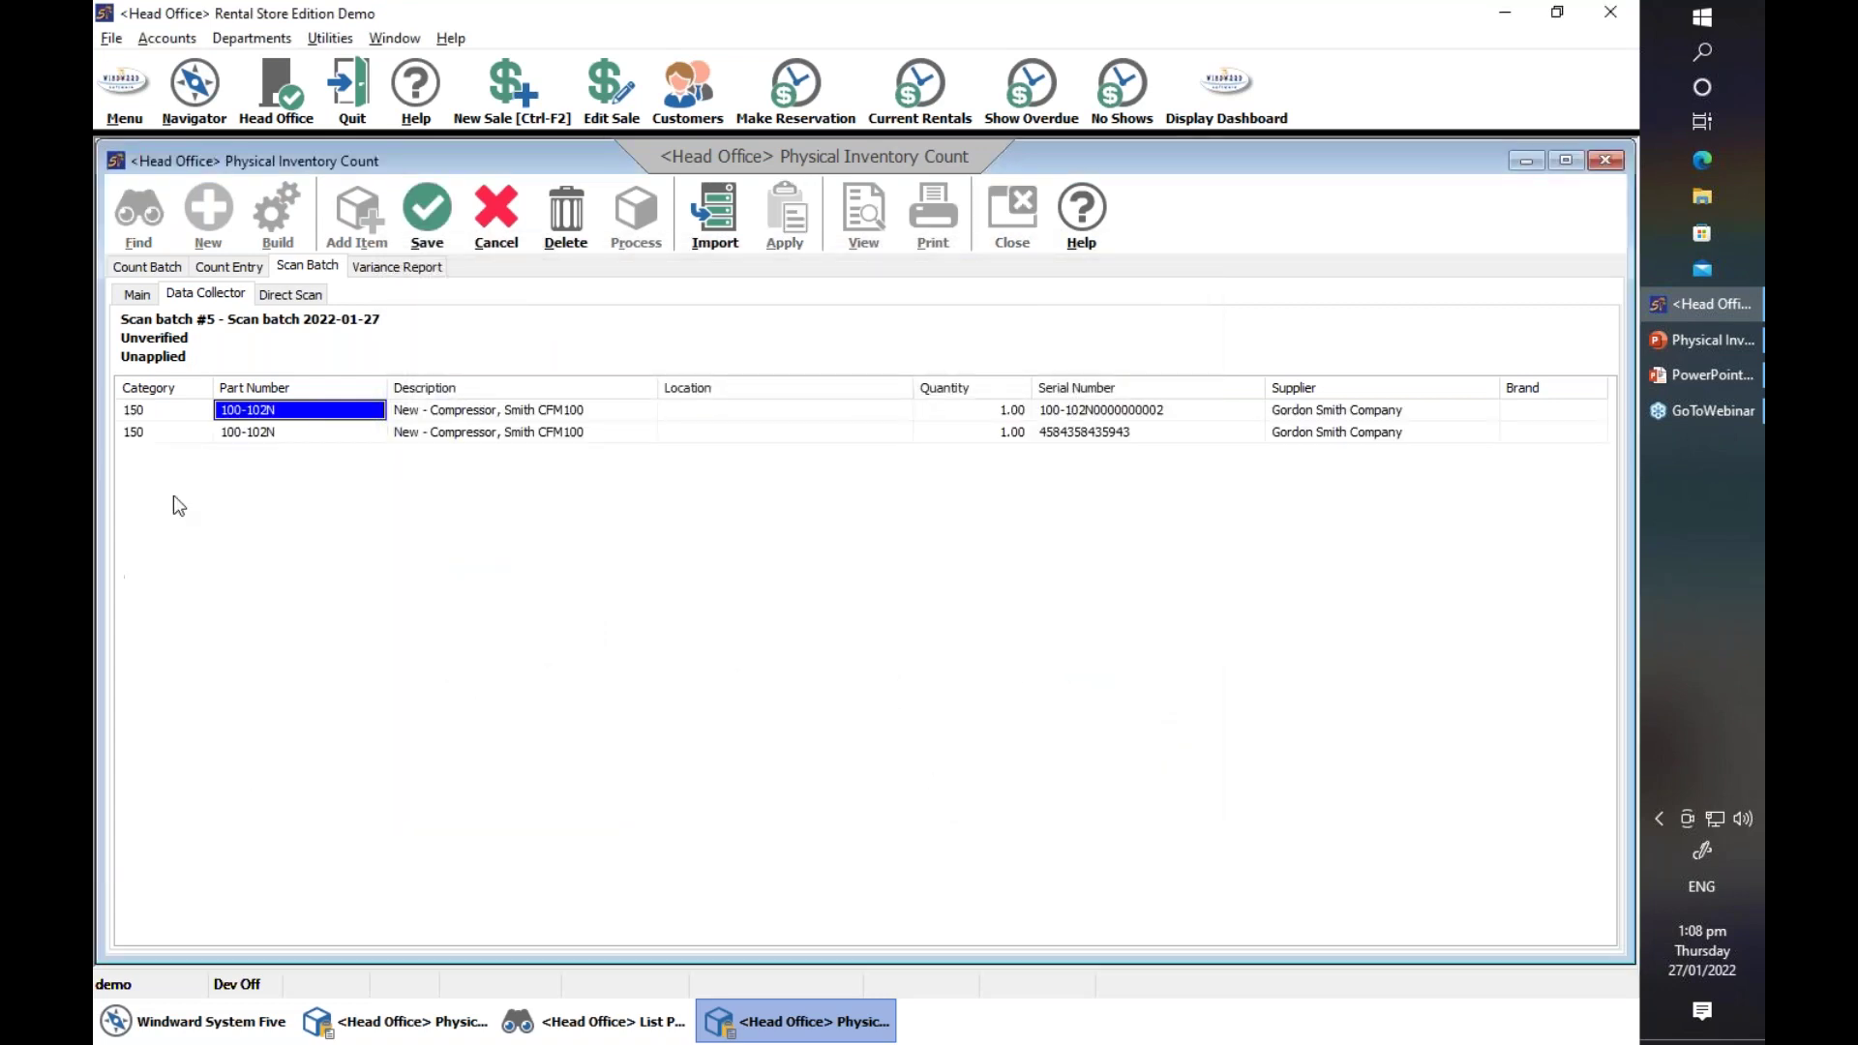
left_click(1049, 414)
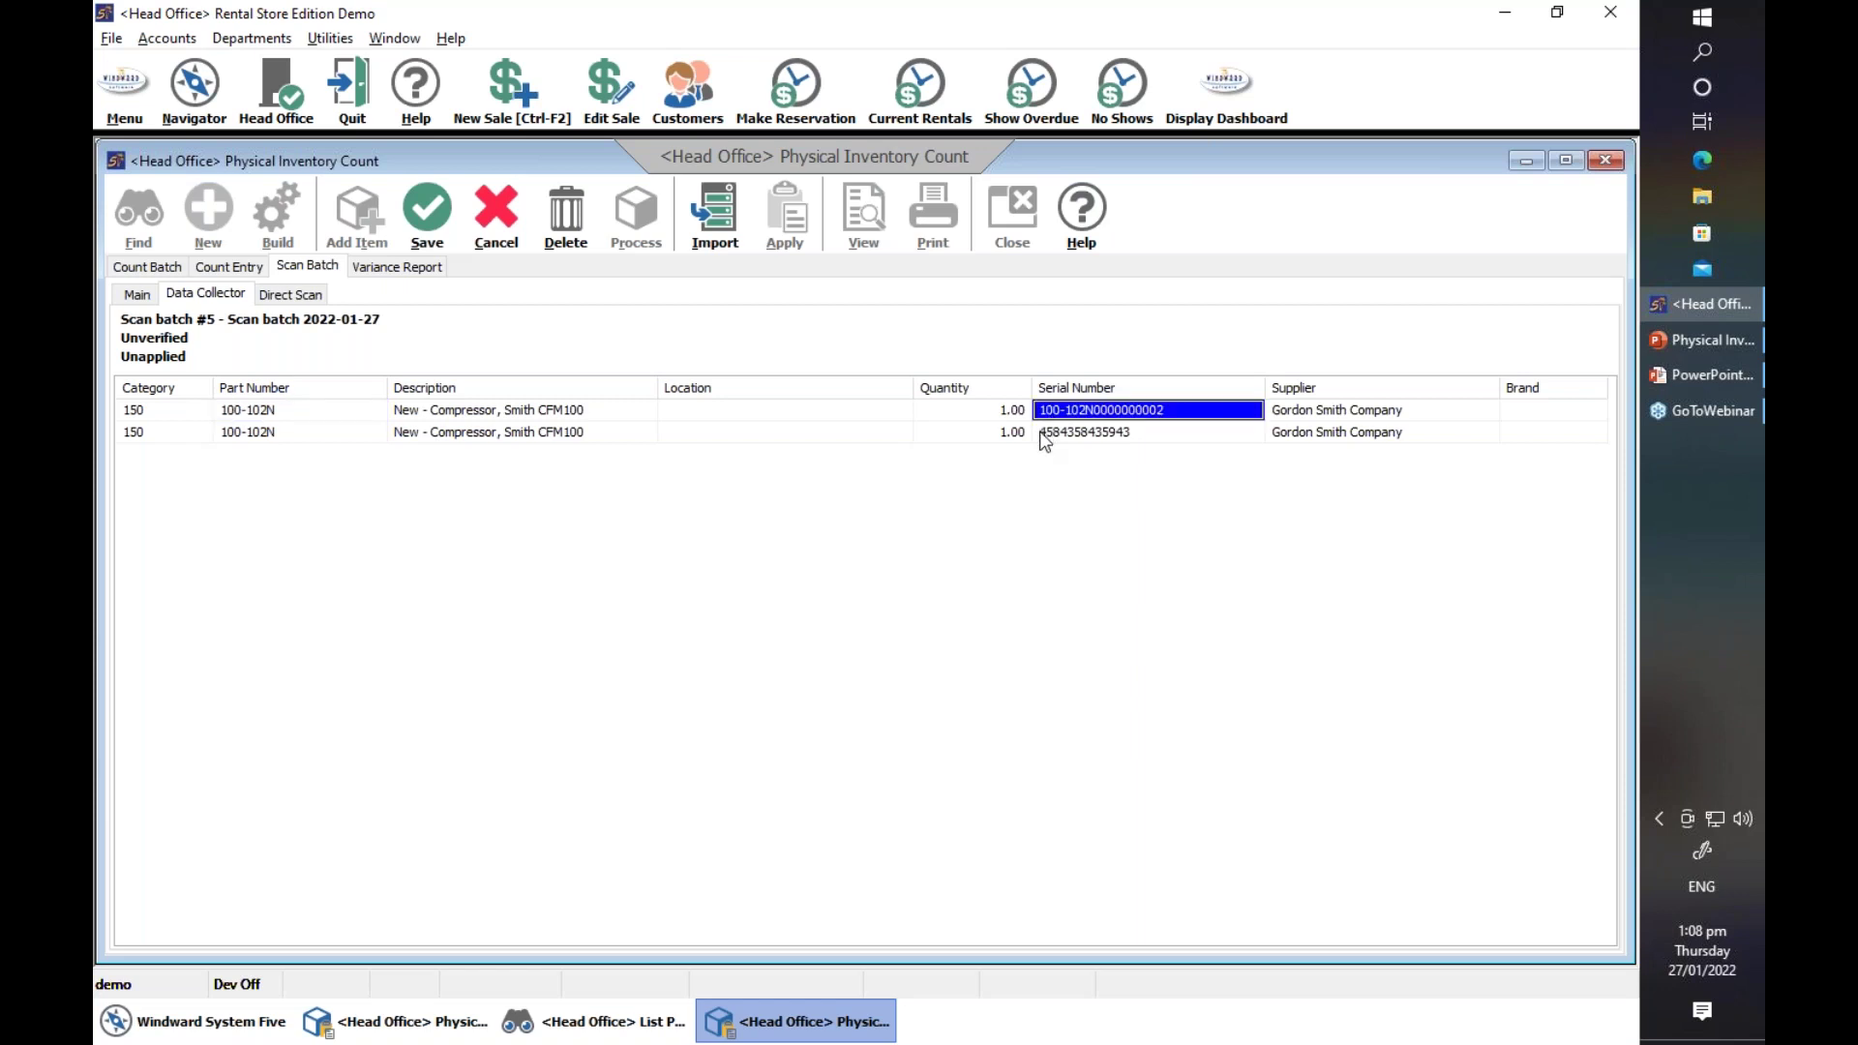
- Save the imported data collector scan batch and apply it to count batch #2, Count batch 2022-01-27
left_click(1041, 434)
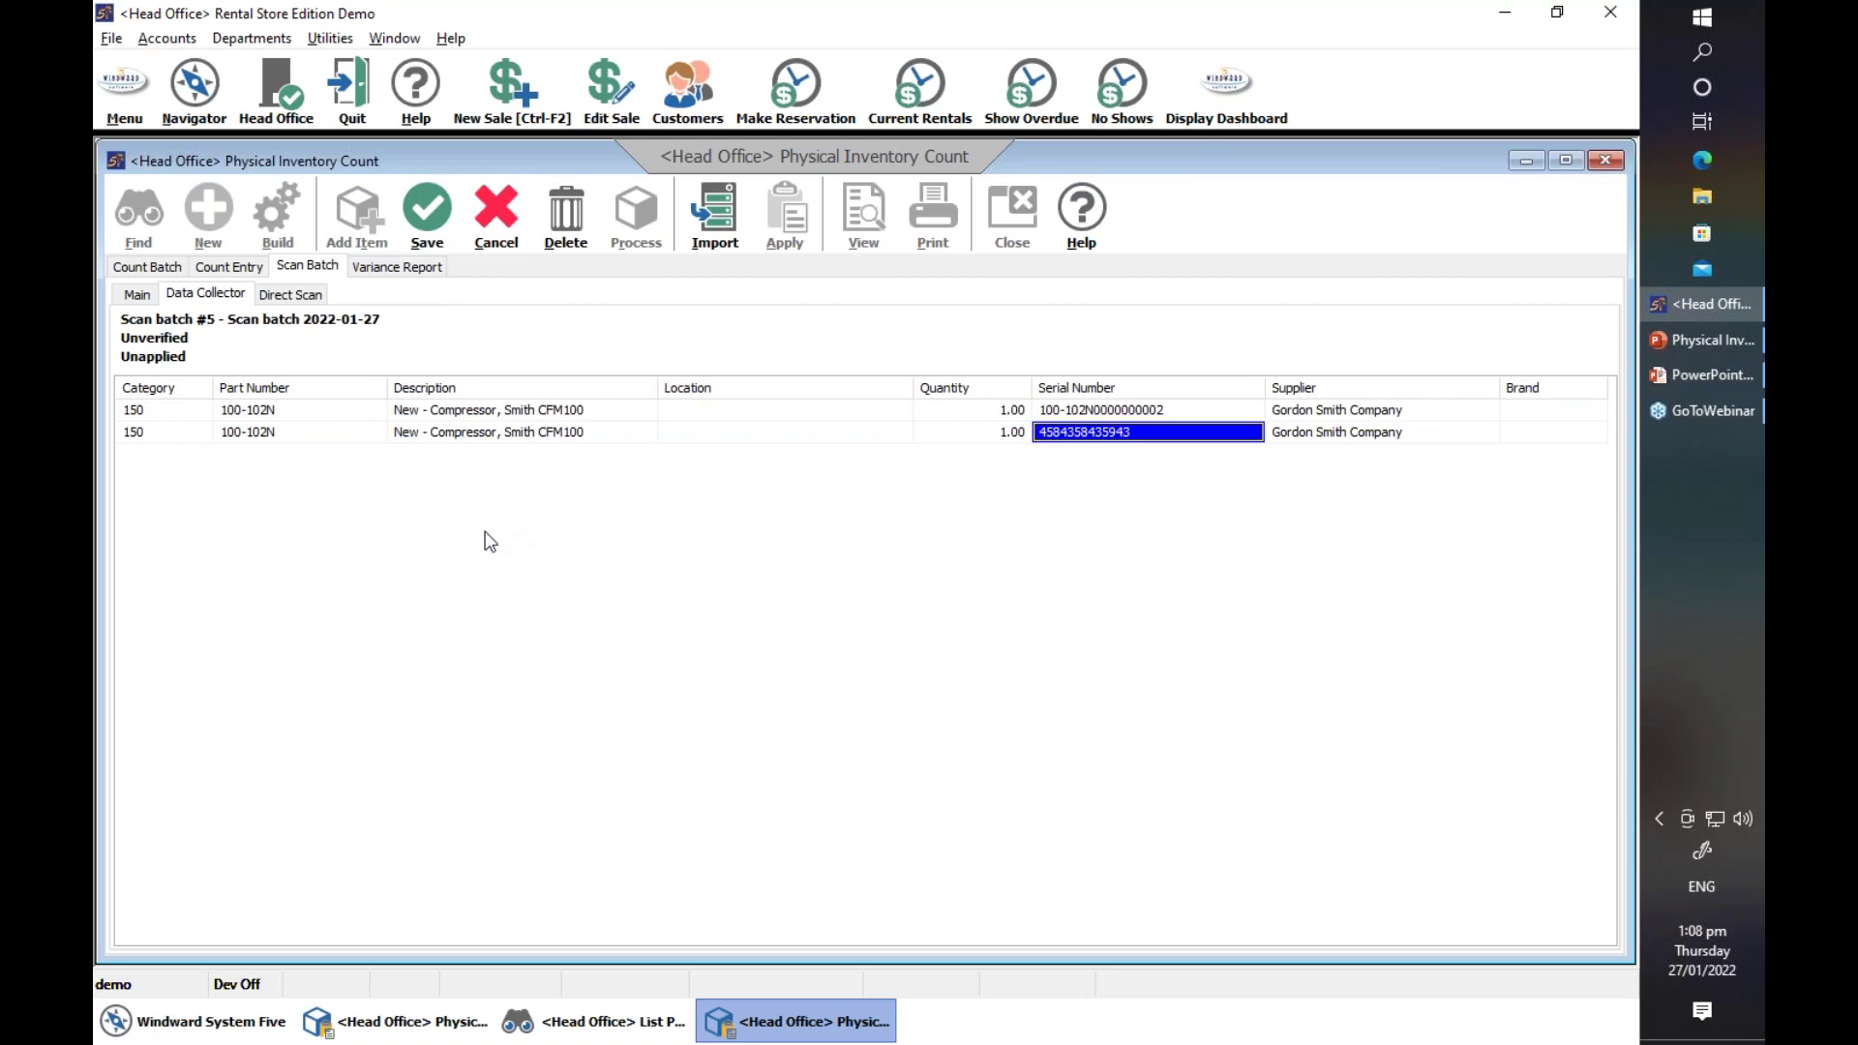
left_click(423, 217)
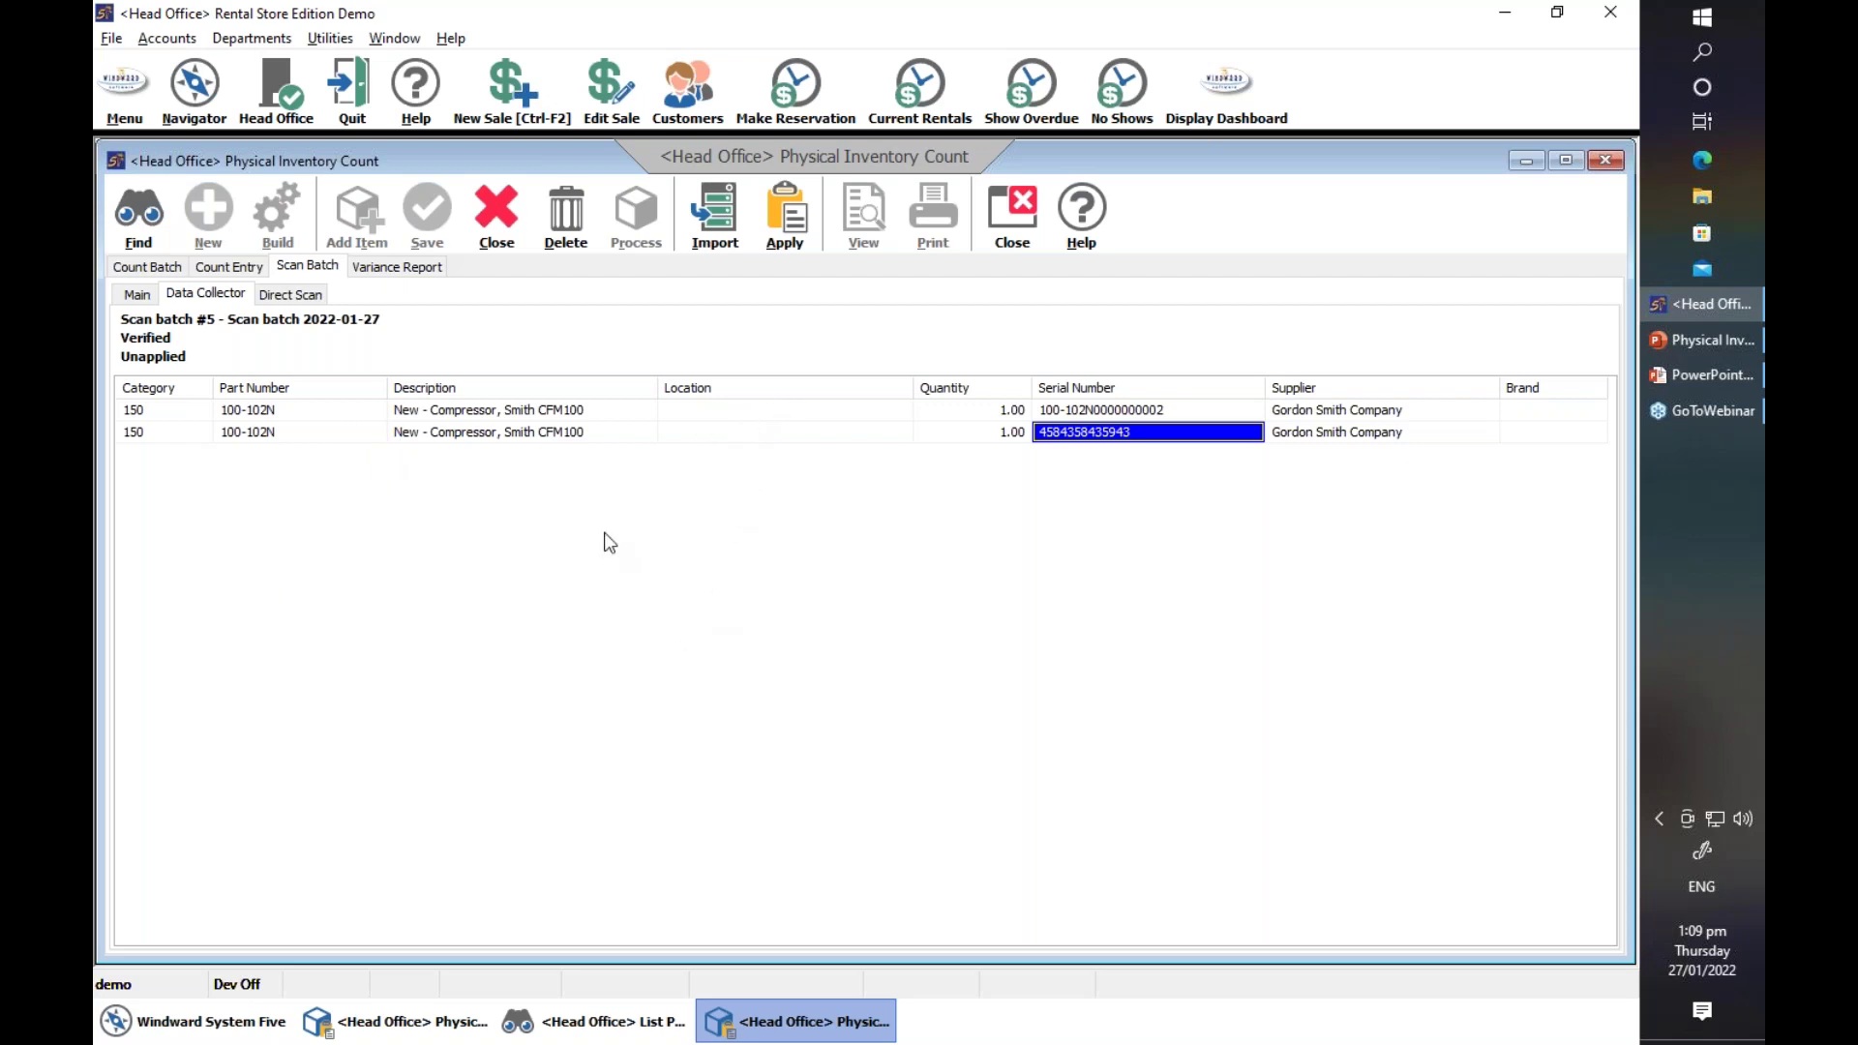
left_click(785, 213)
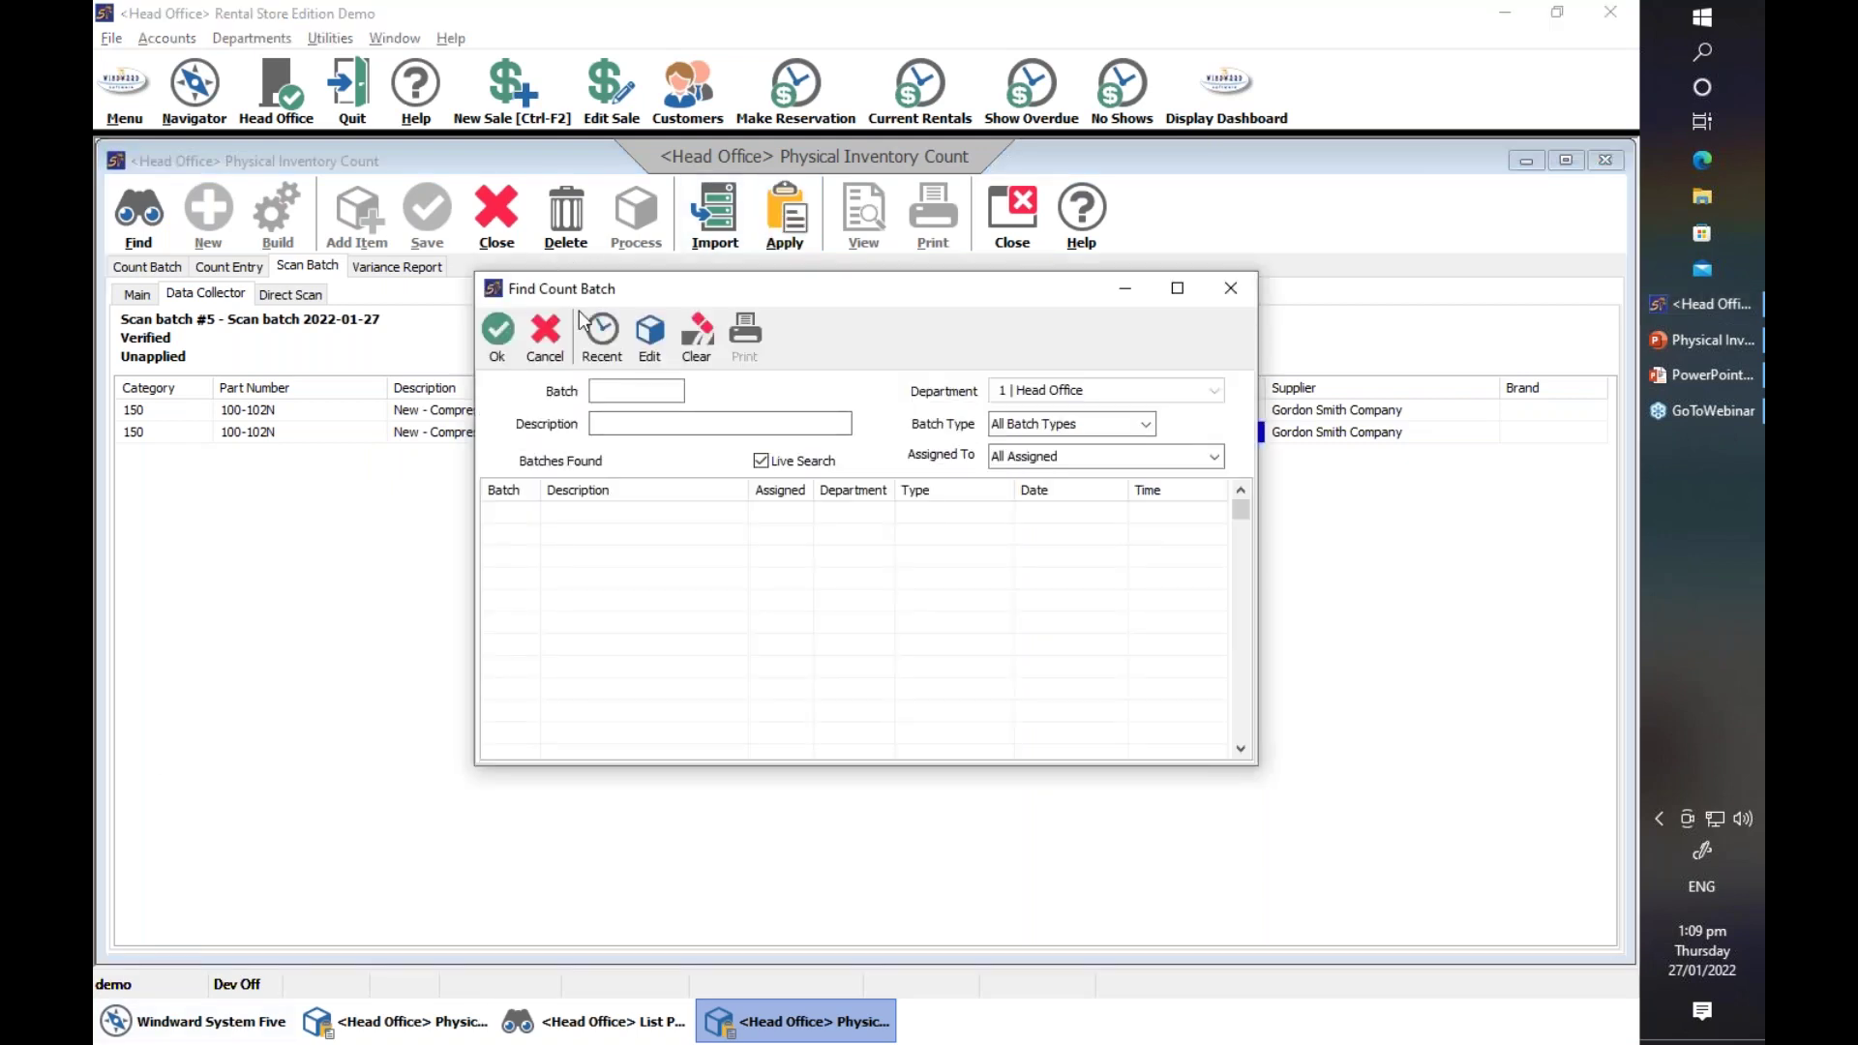
left_click(603, 332)
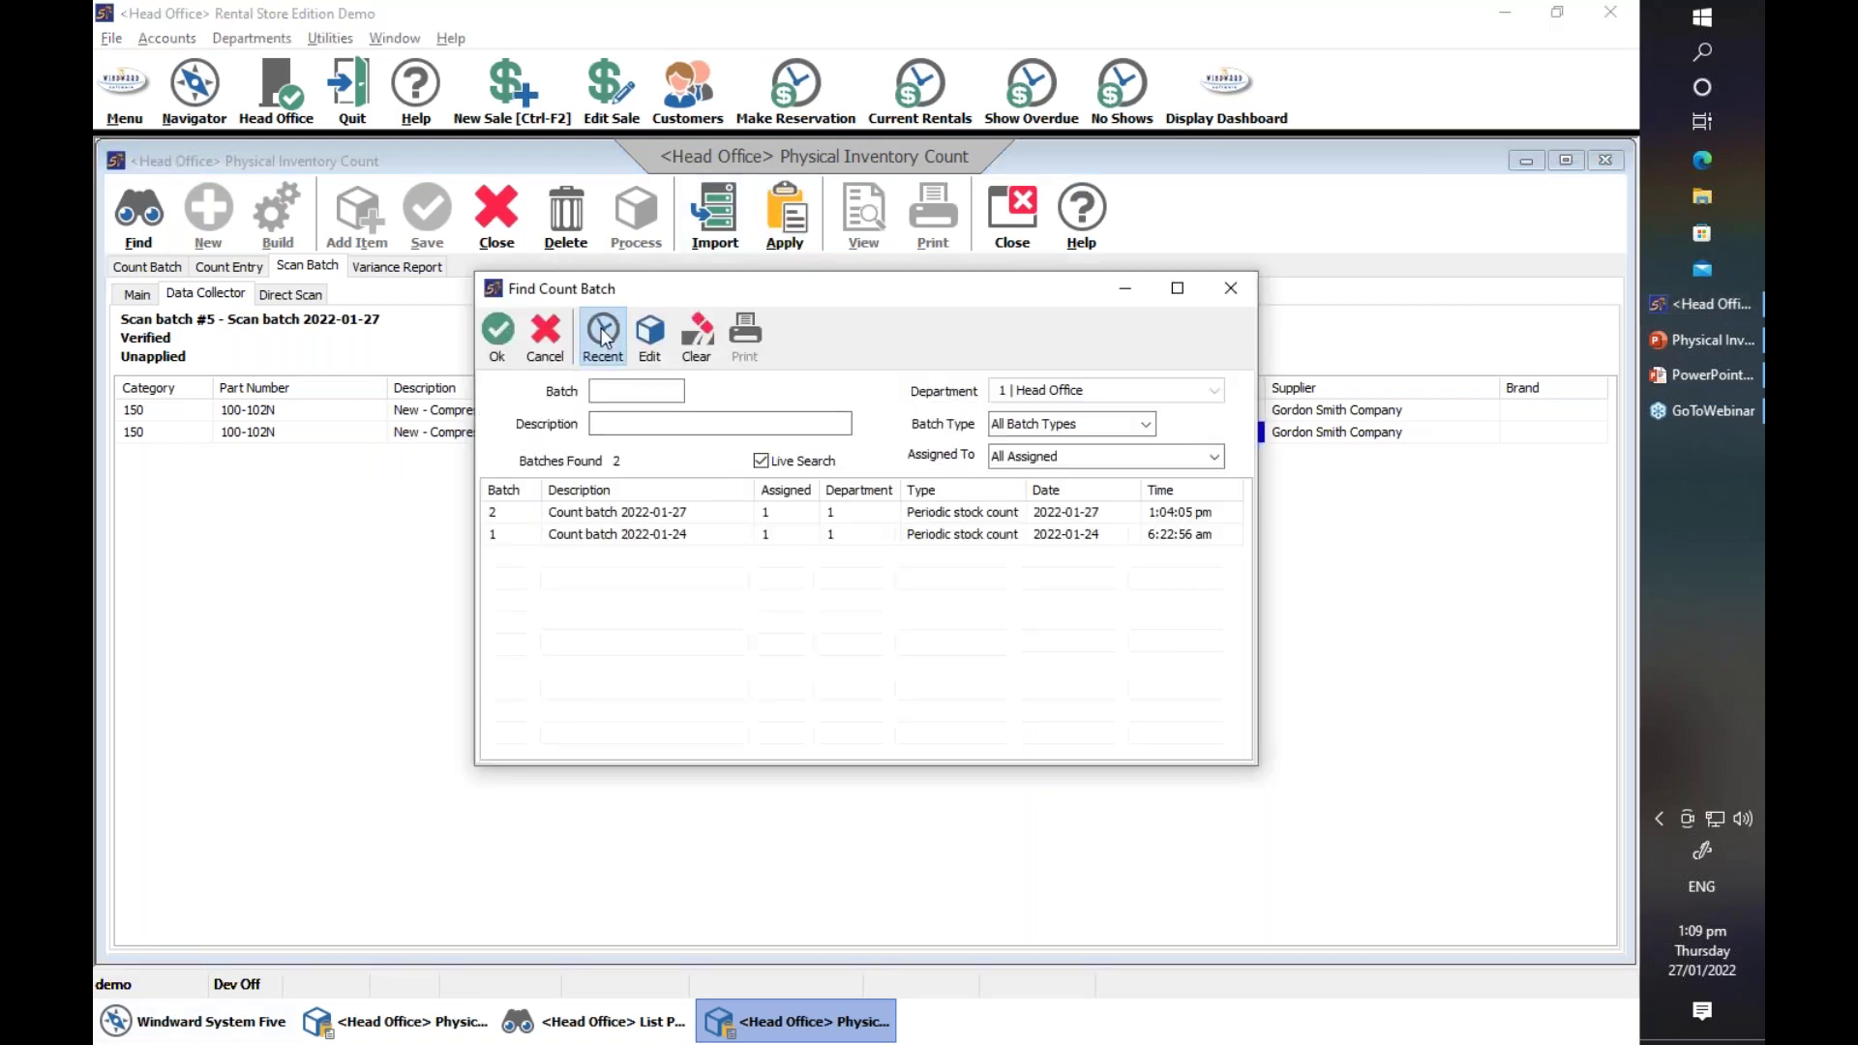
left_click(724, 514)
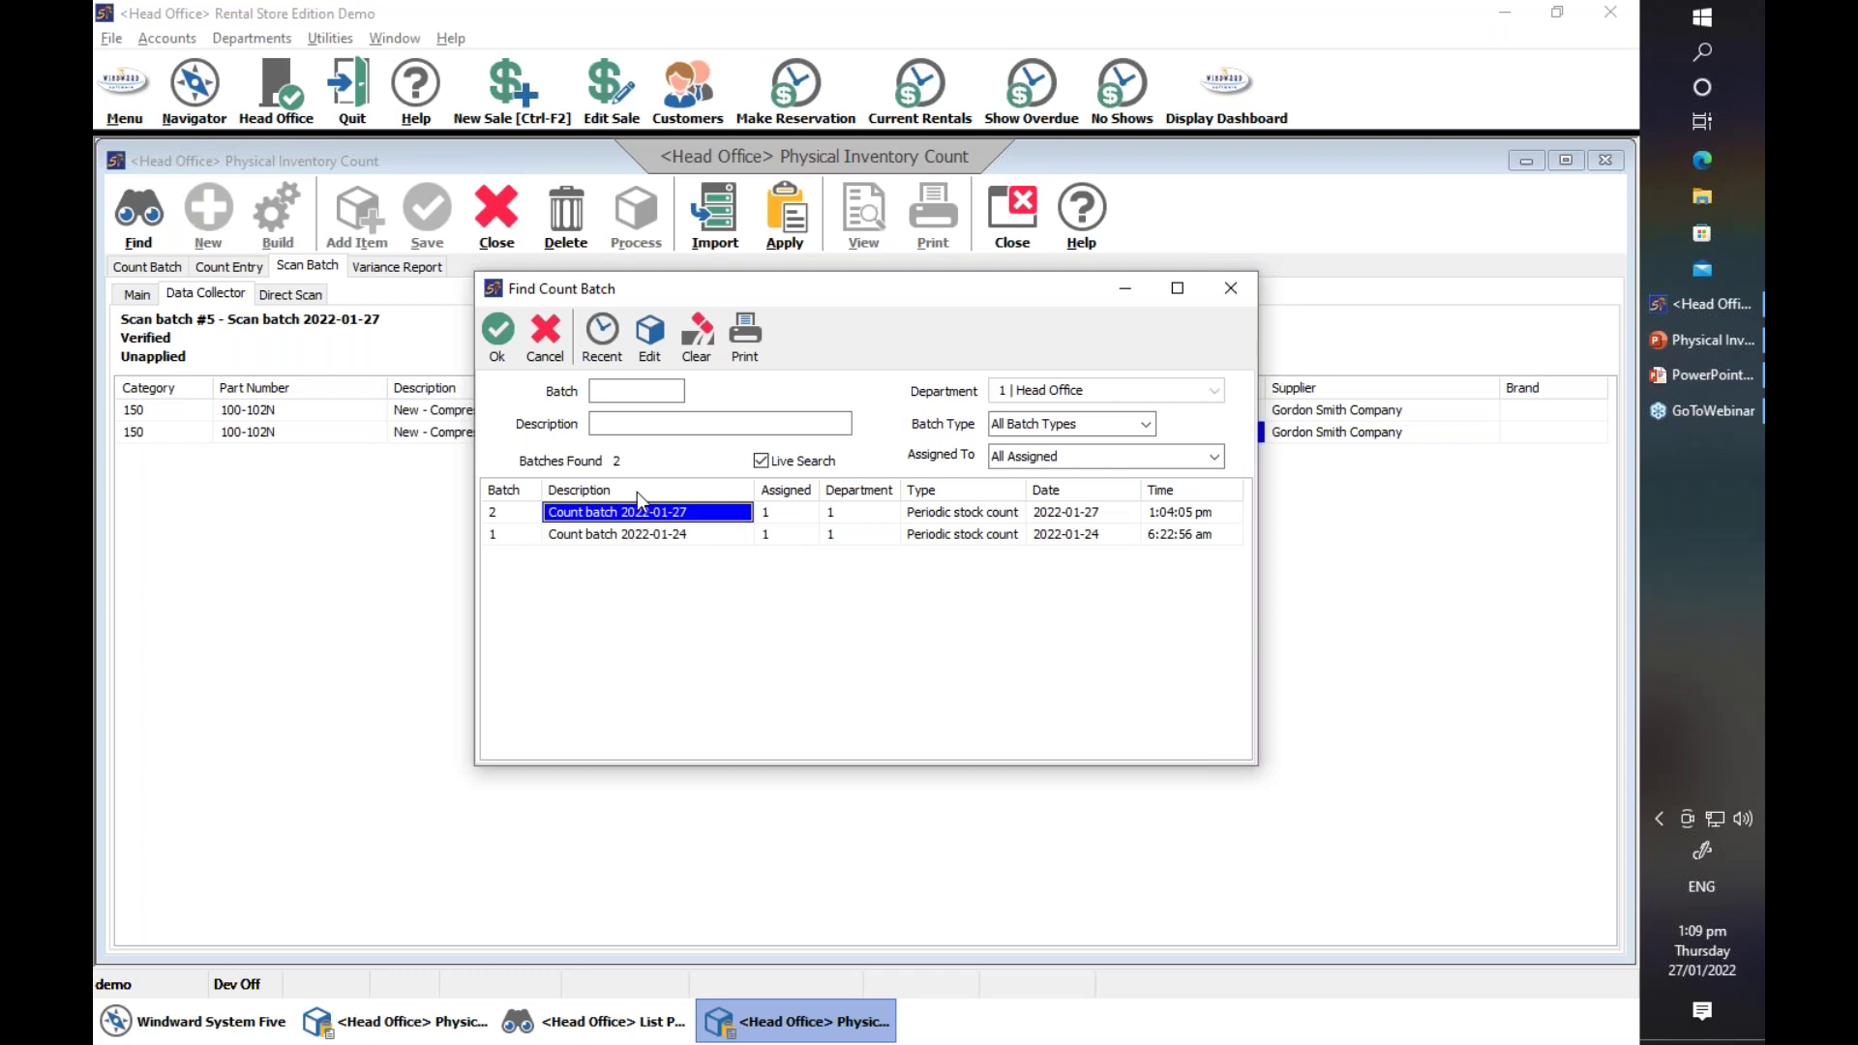
left_click(503, 335)
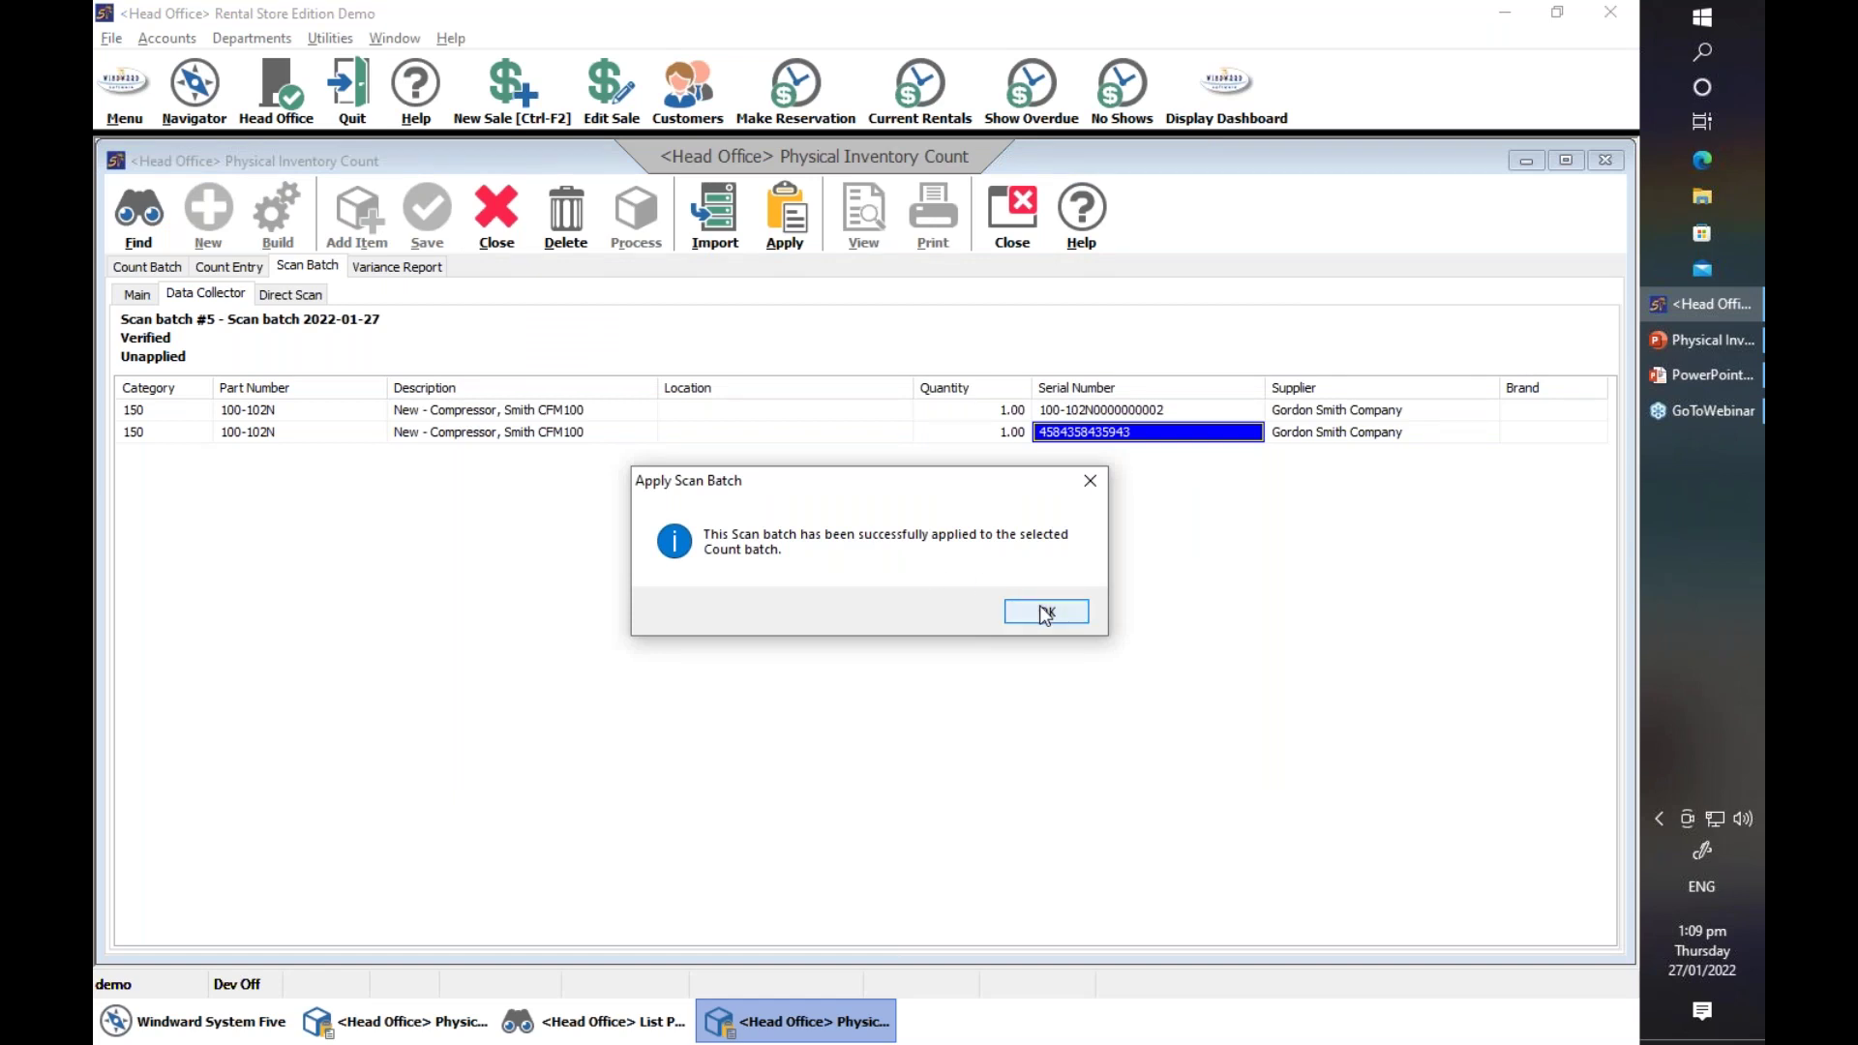
left_click(1045, 612)
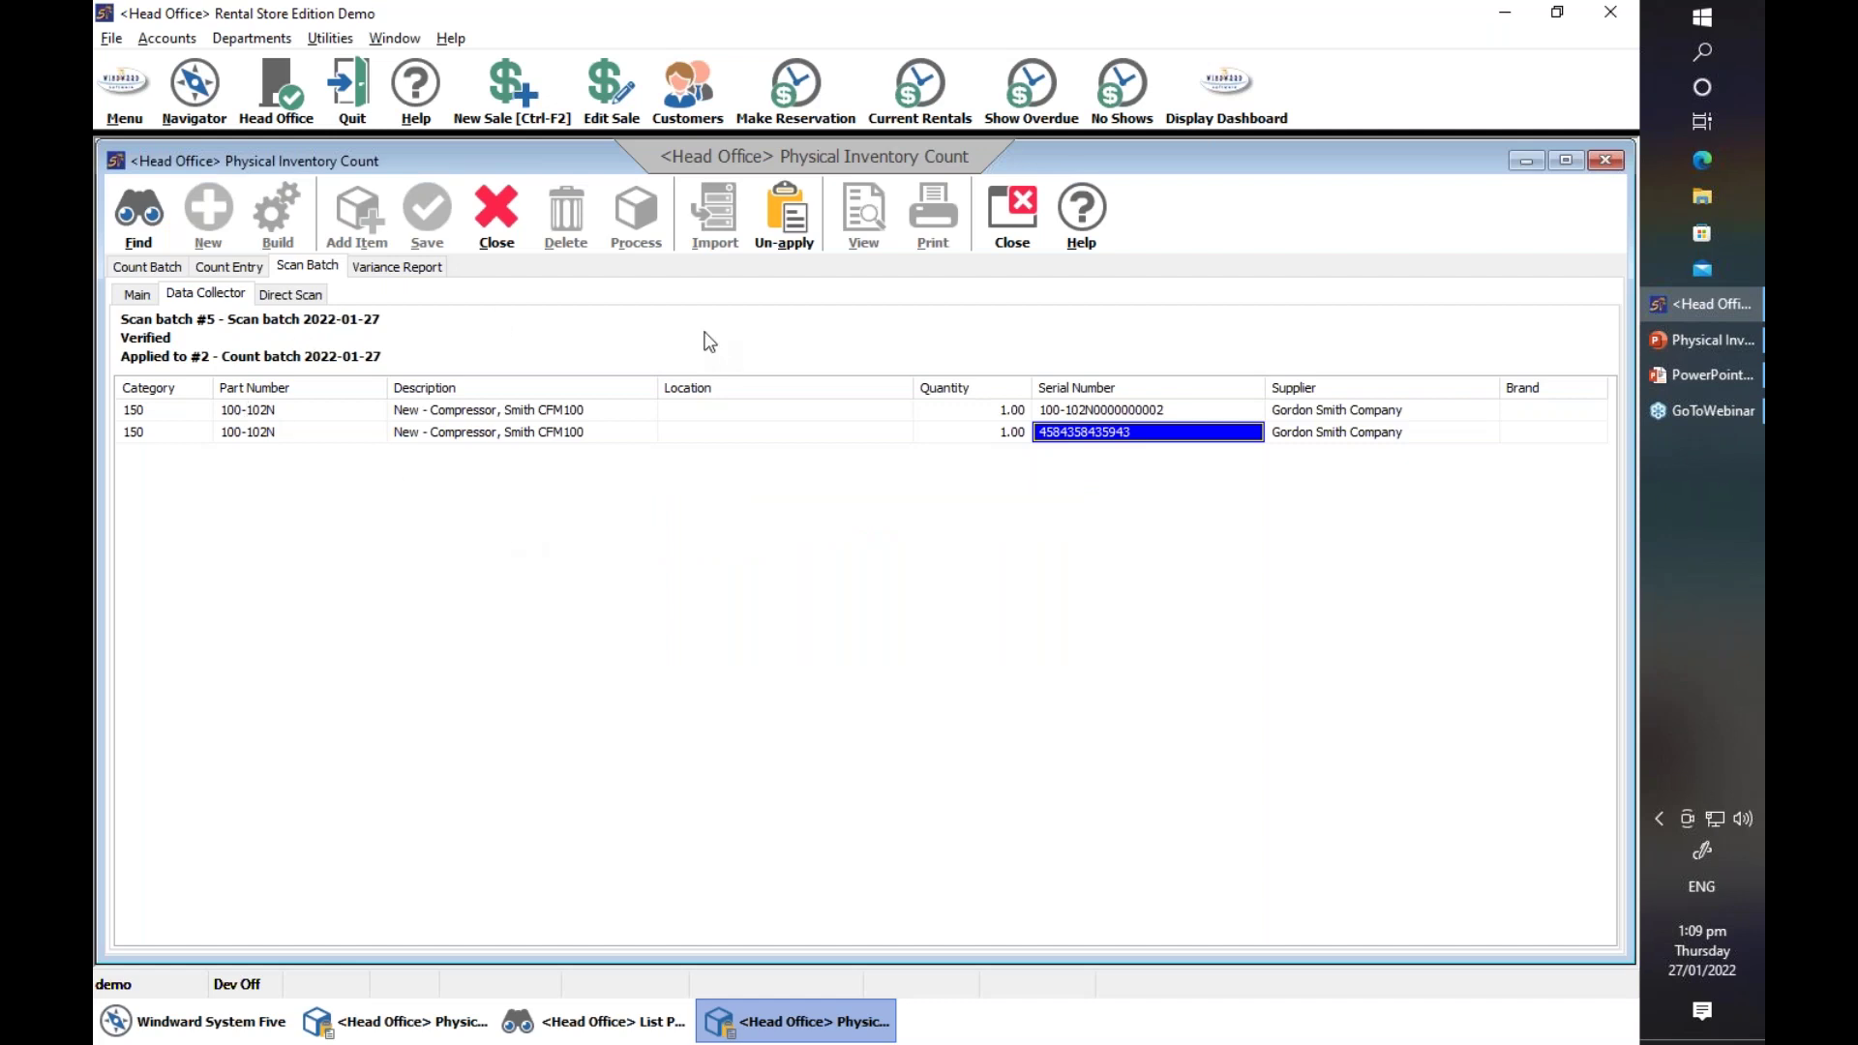
left_click(495, 207)
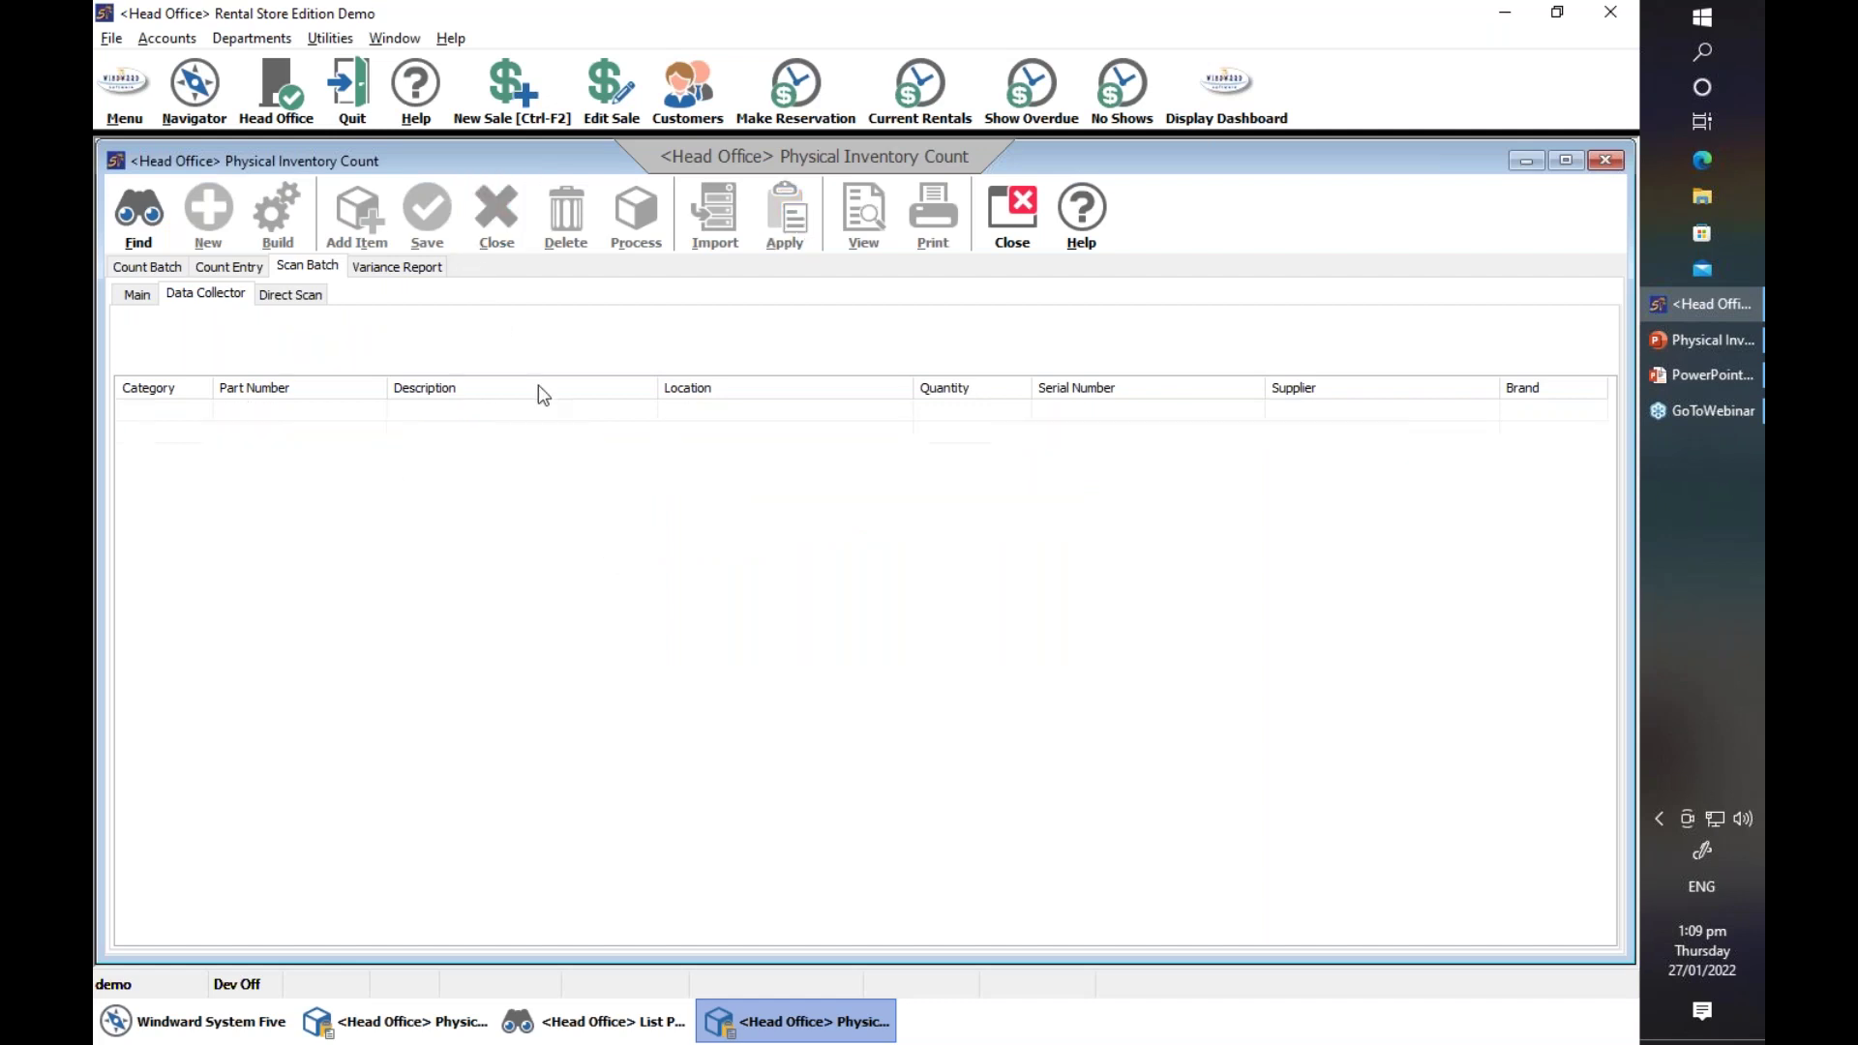
- Find the recent count batches and open Count batch 2022-01-27 for count entry
left_click(157, 269)
left_click(132, 219)
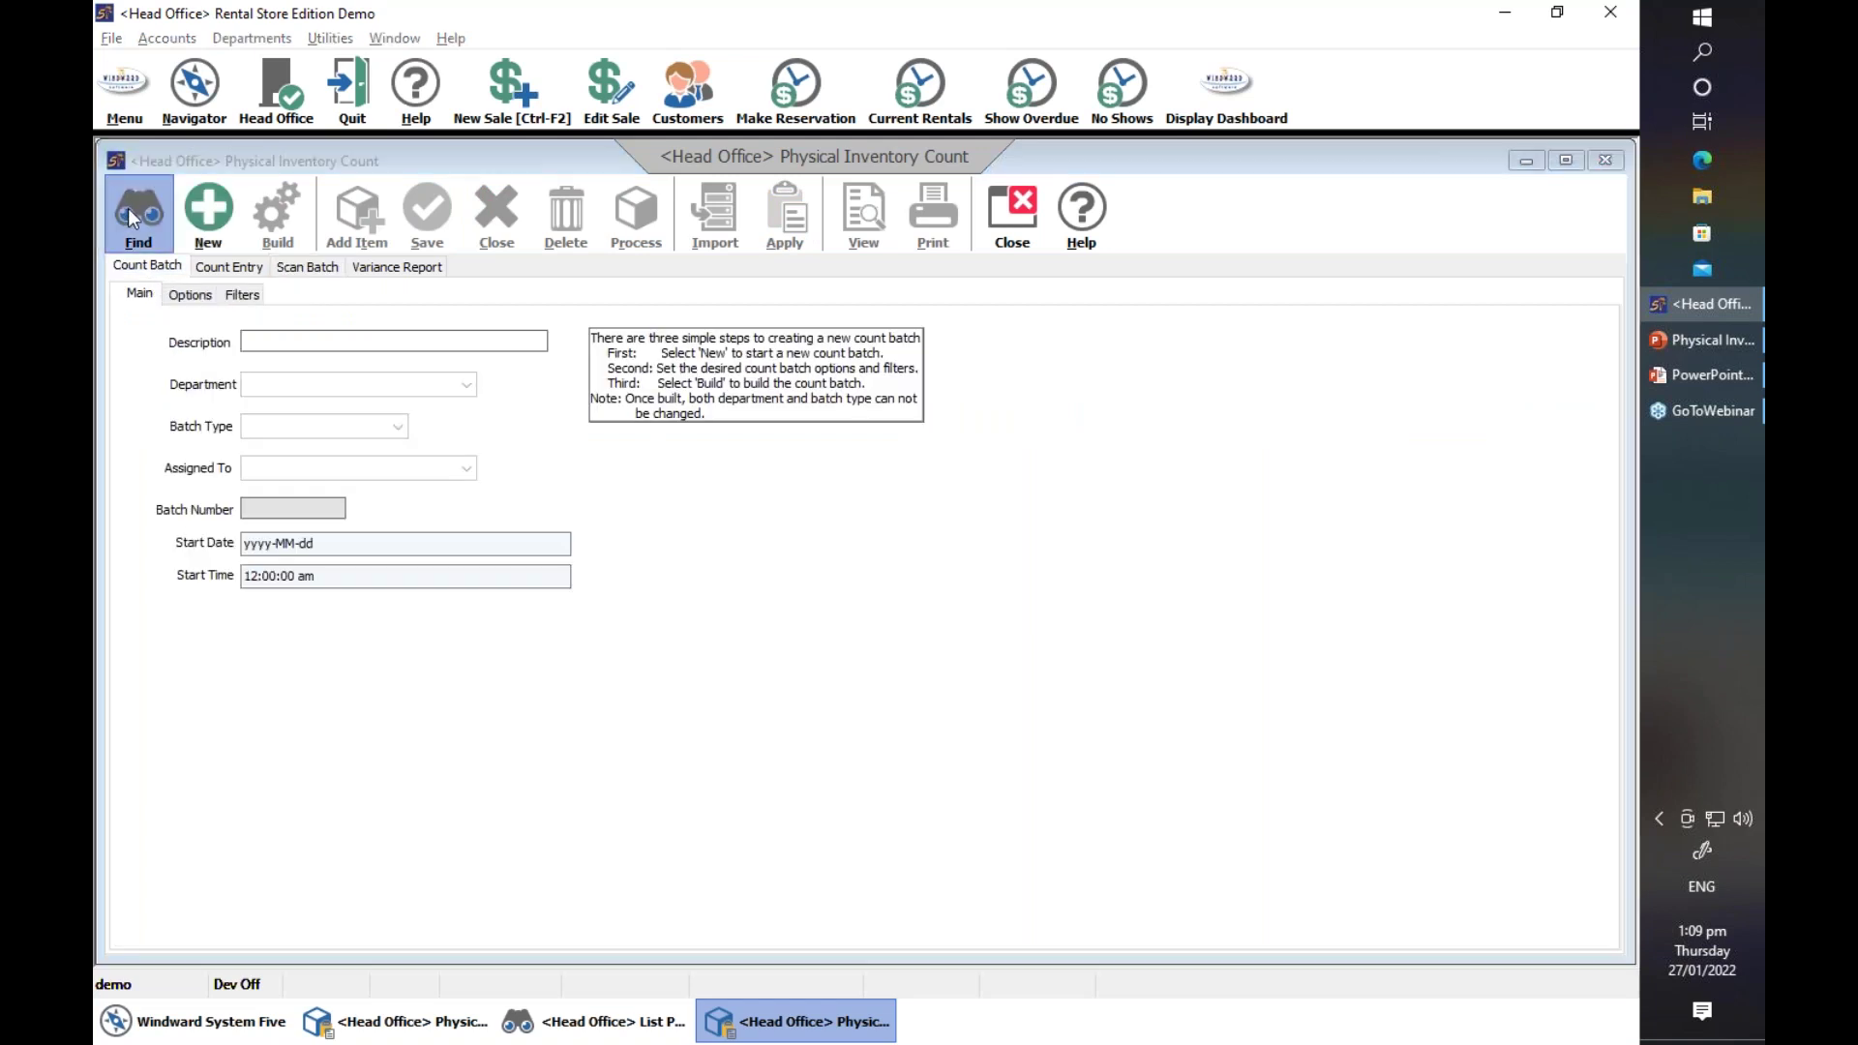
left_click(602, 332)
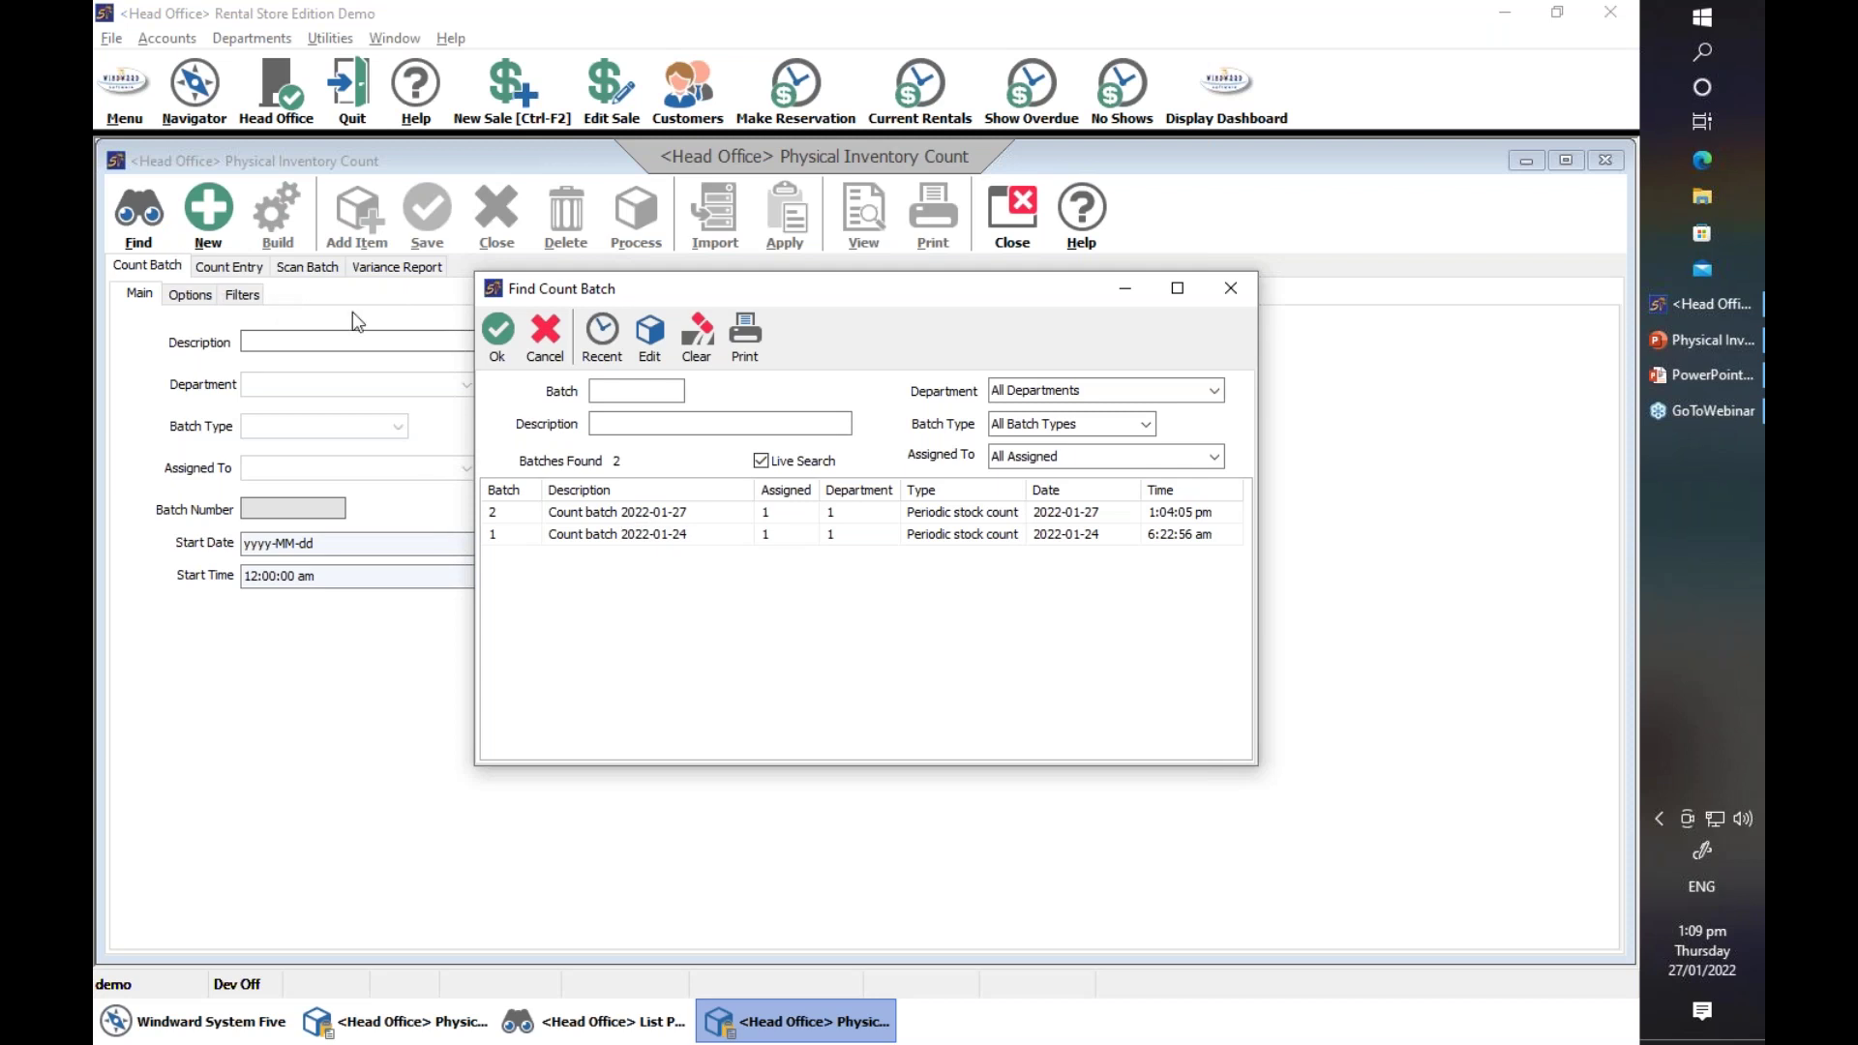
double_click(593, 517)
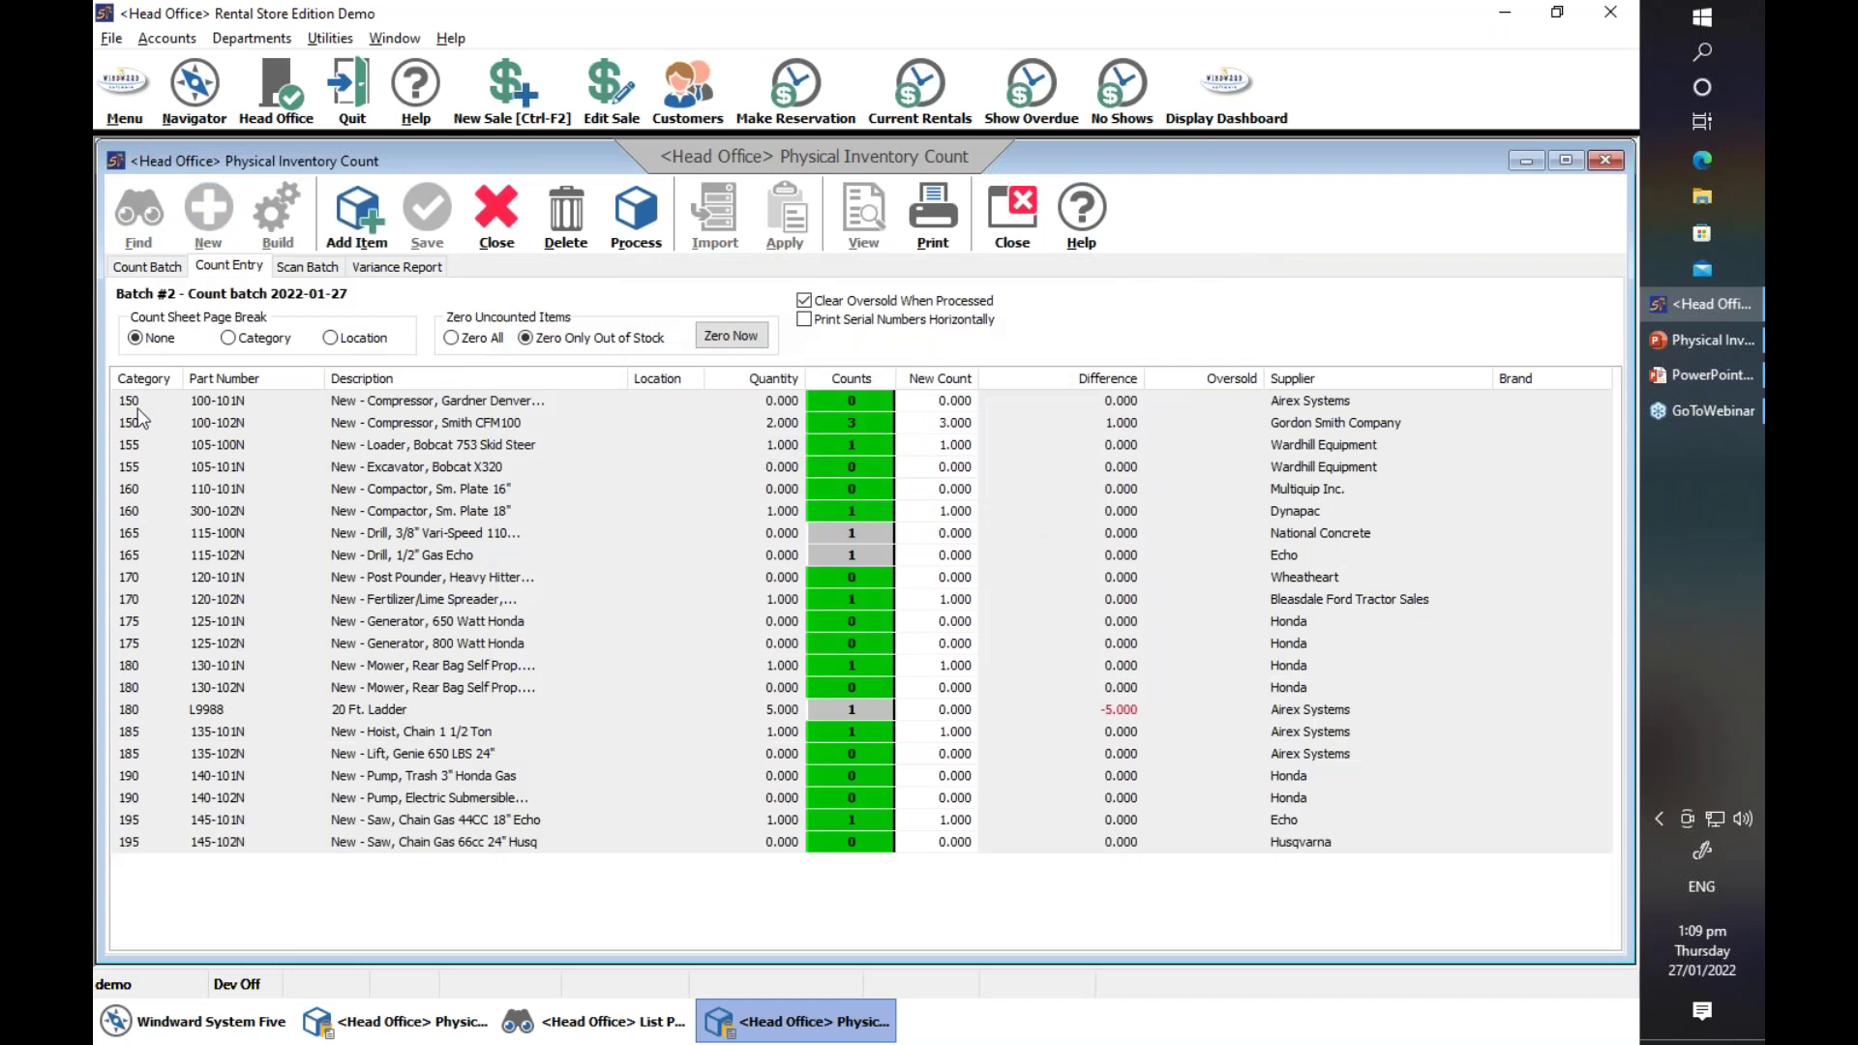
- Check the scanned serial numbers in the Smith CFM100 compressor's count details, accept them and save the count batch
double_click(823, 422)
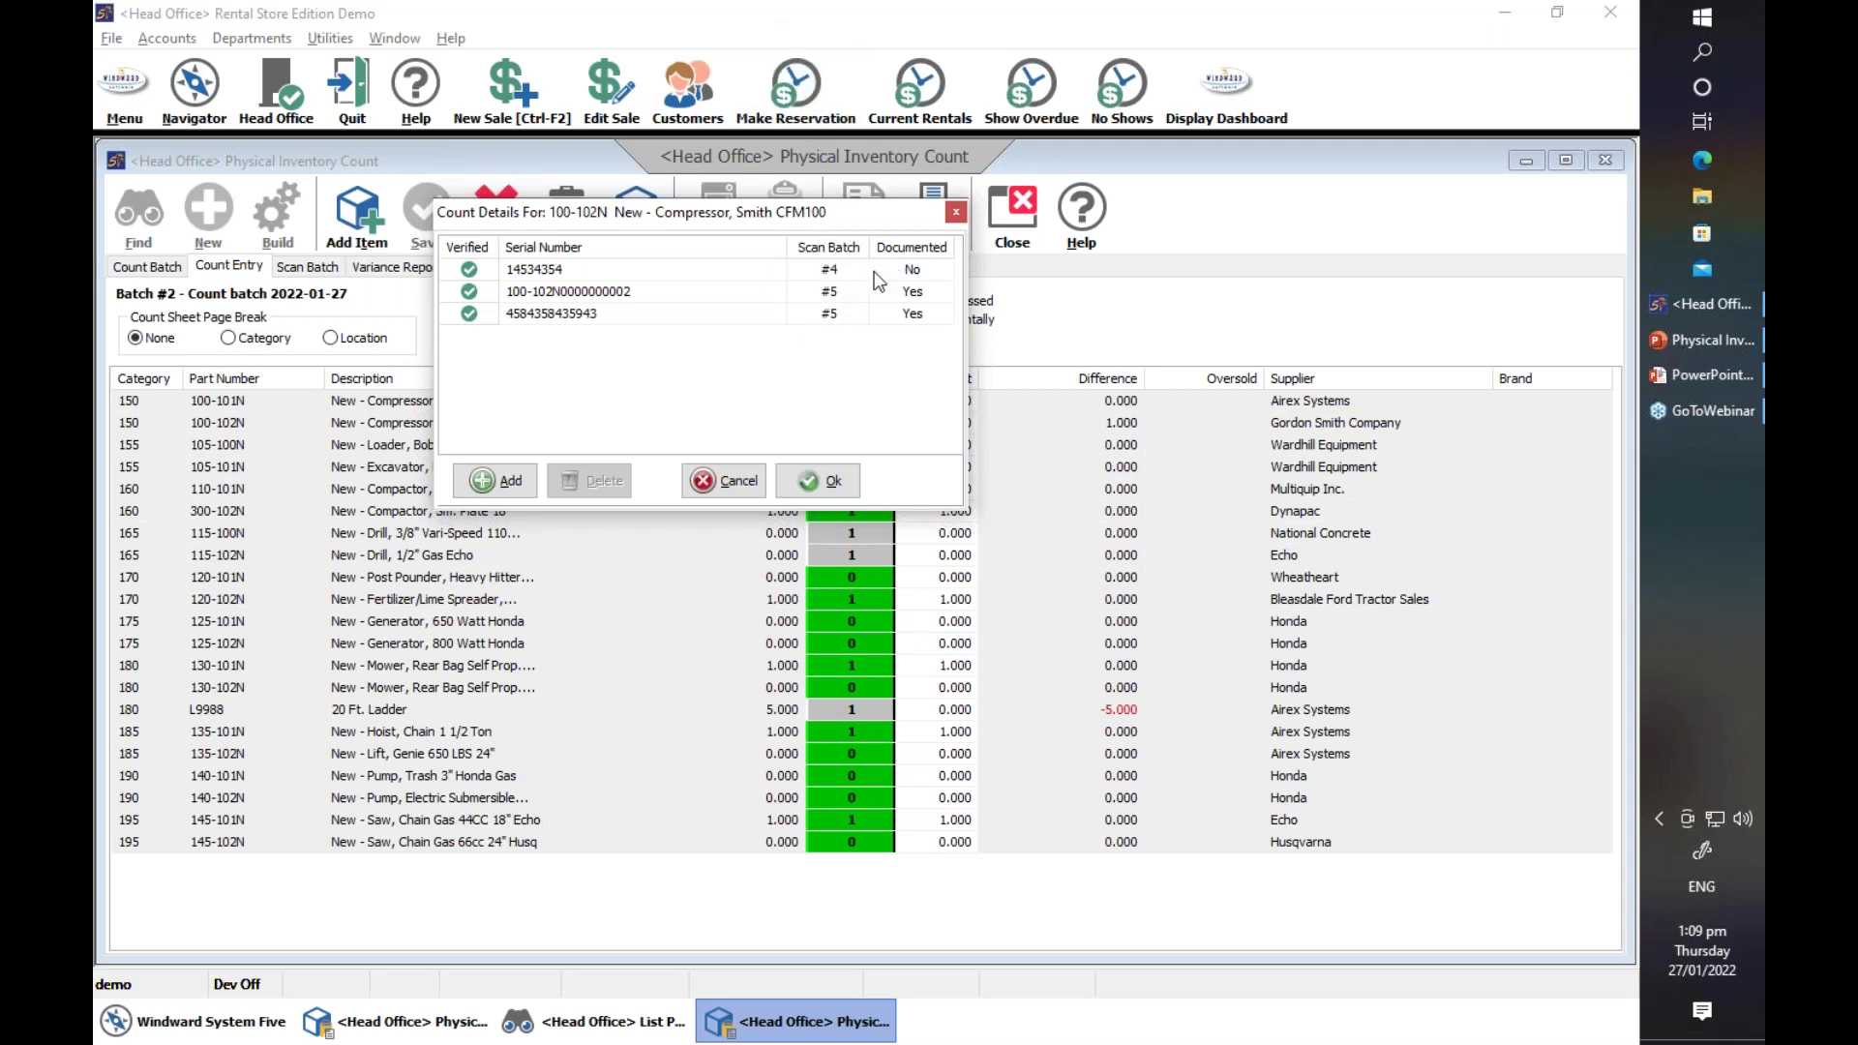
left_click(729, 273)
left_click(809, 480)
mouse_move(771, 429)
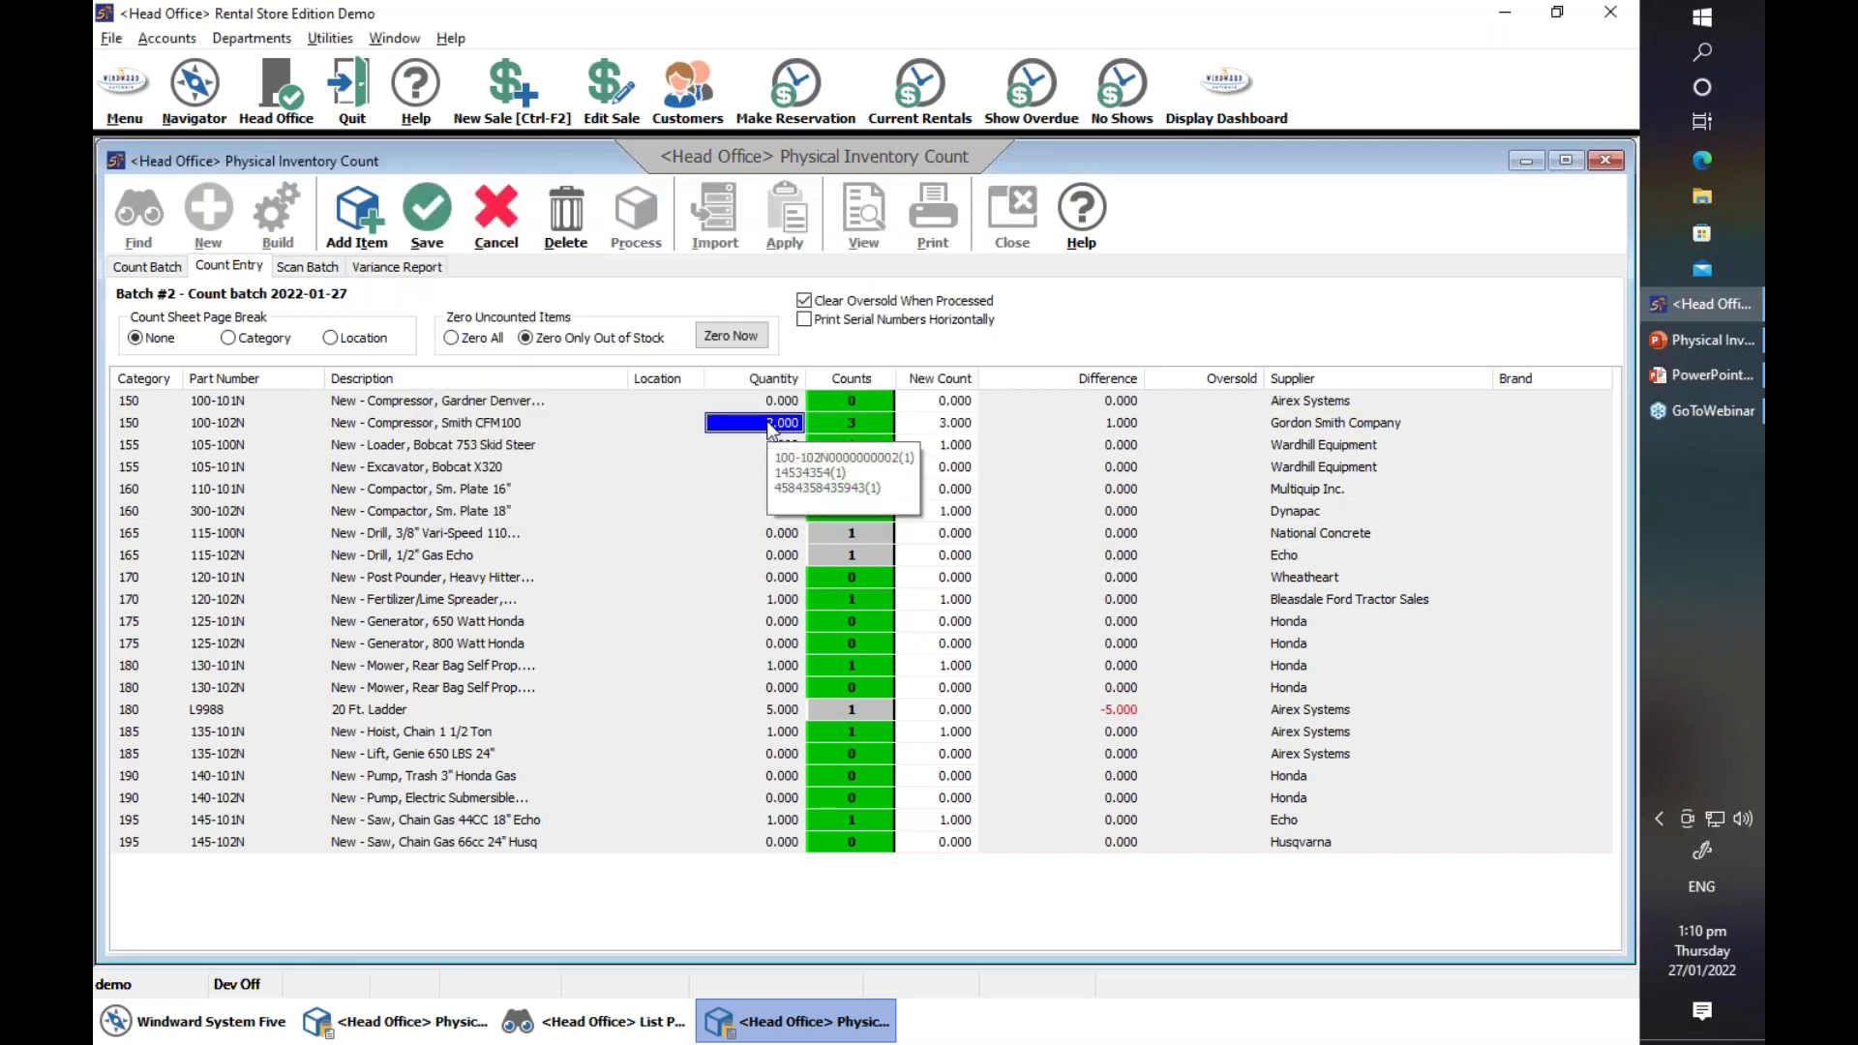
left_click(939, 424)
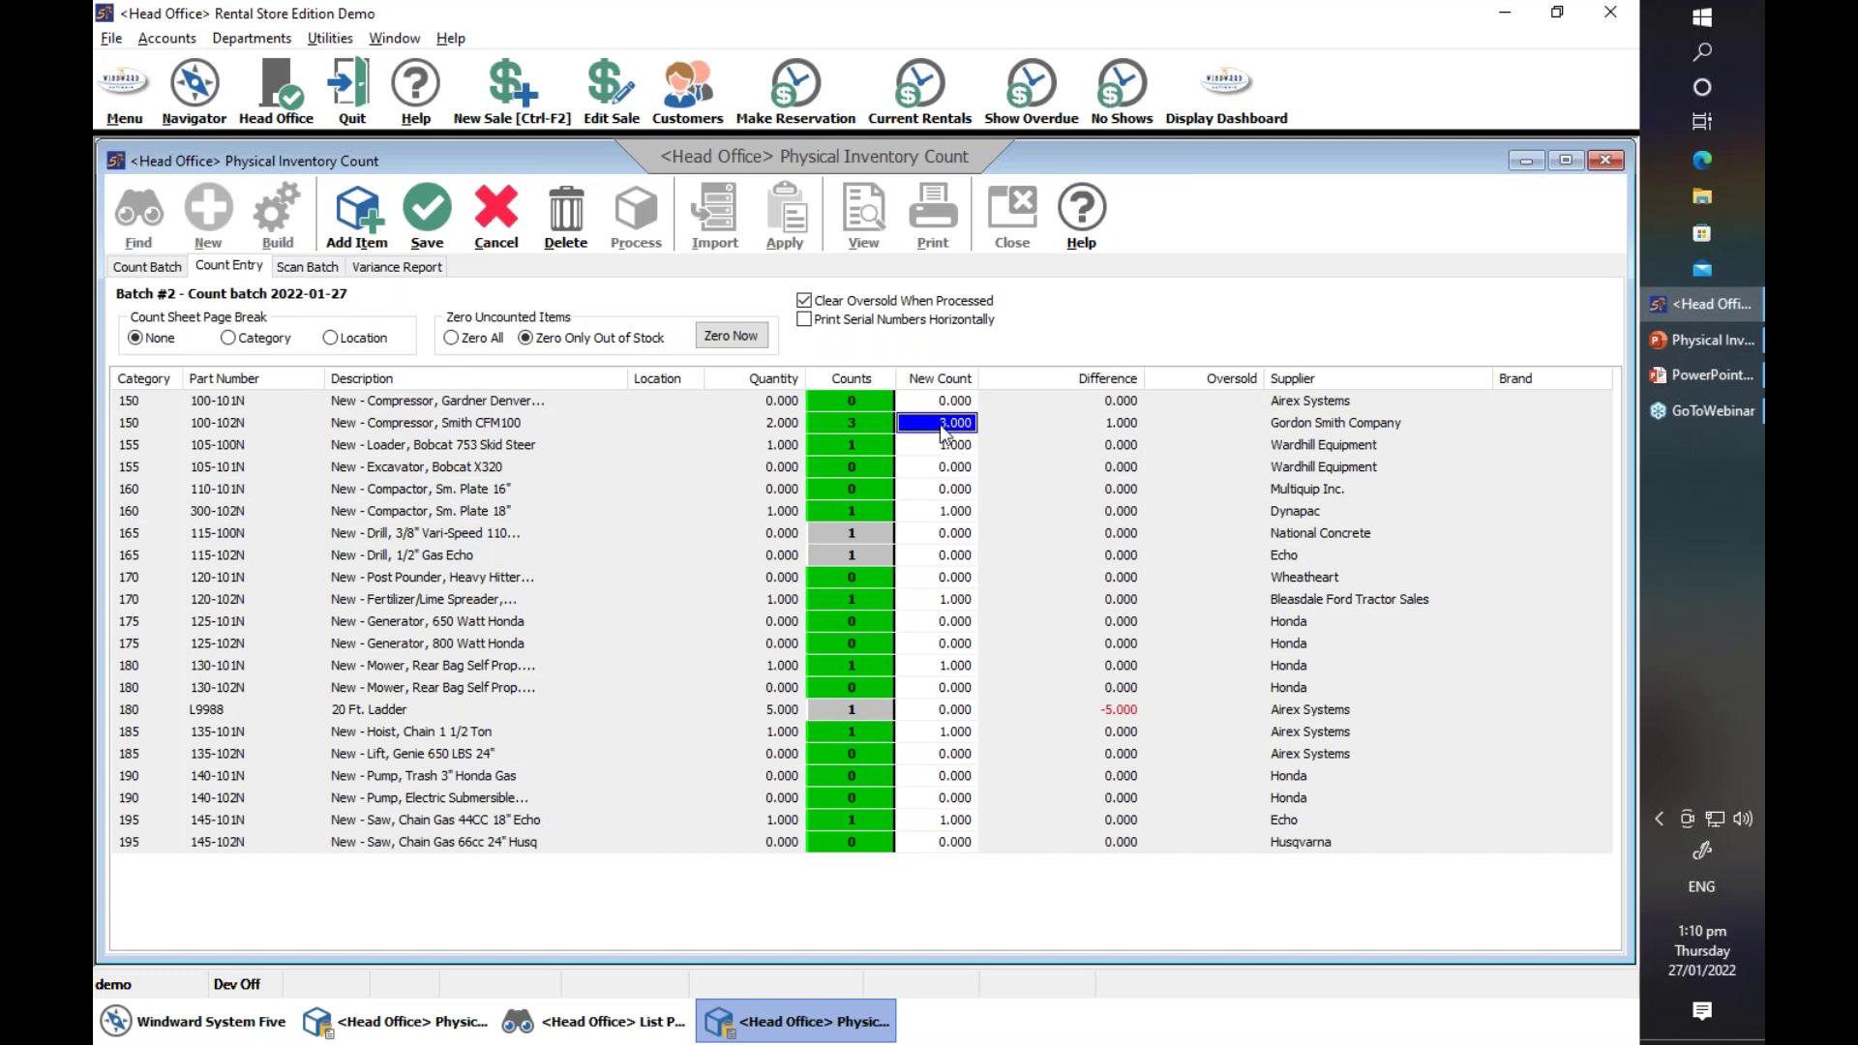
double_click(883, 424)
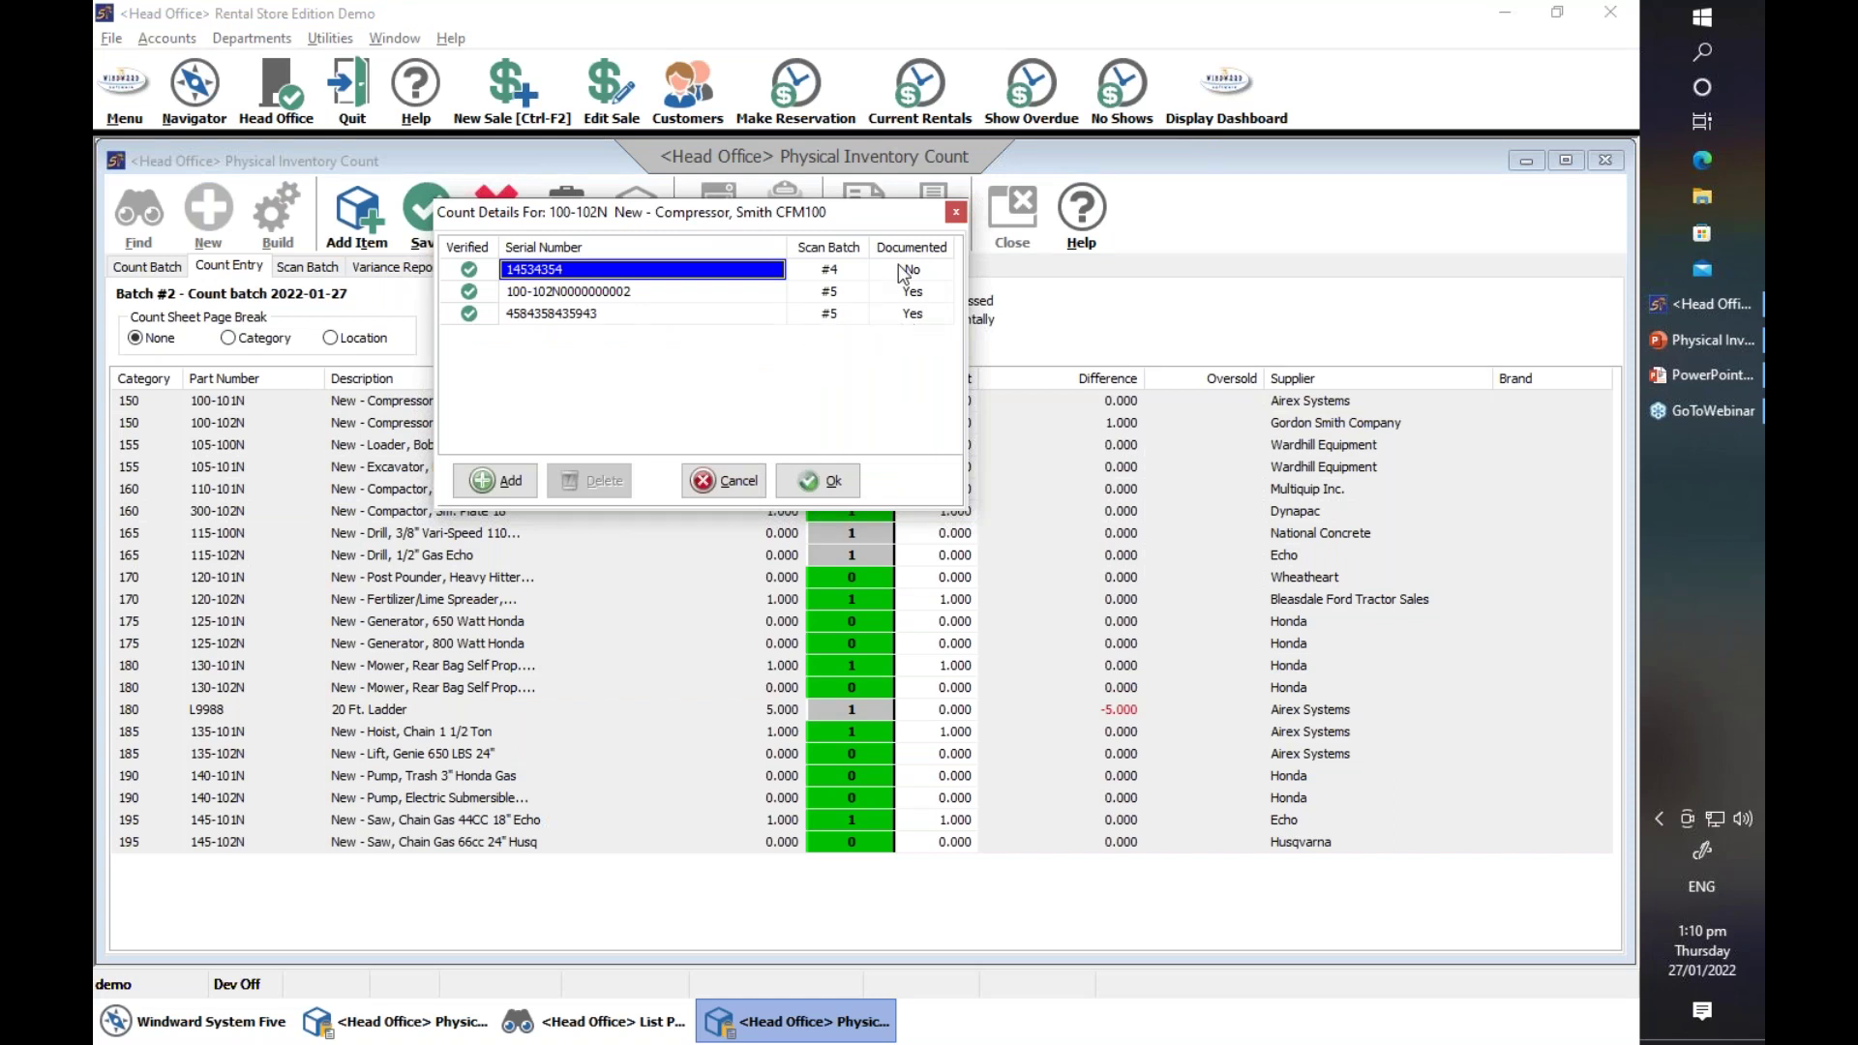
left_click(811, 481)
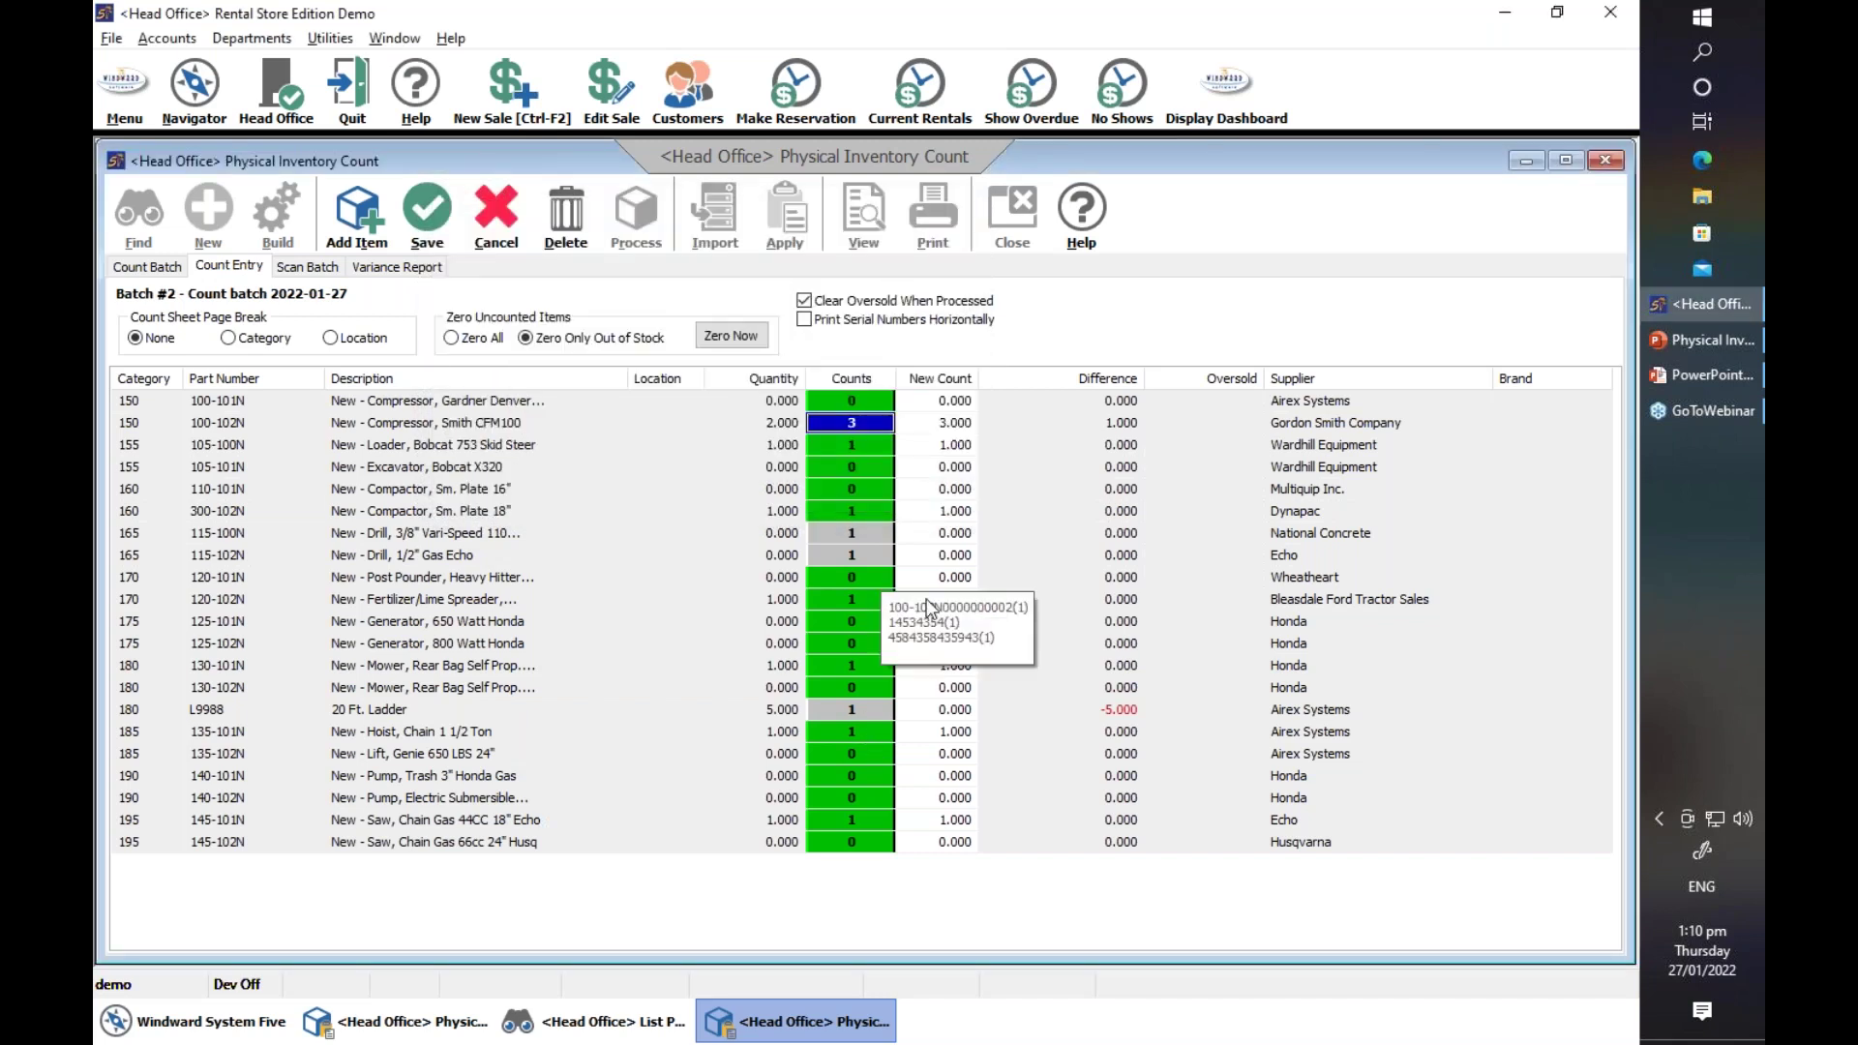
left_click(440, 203)
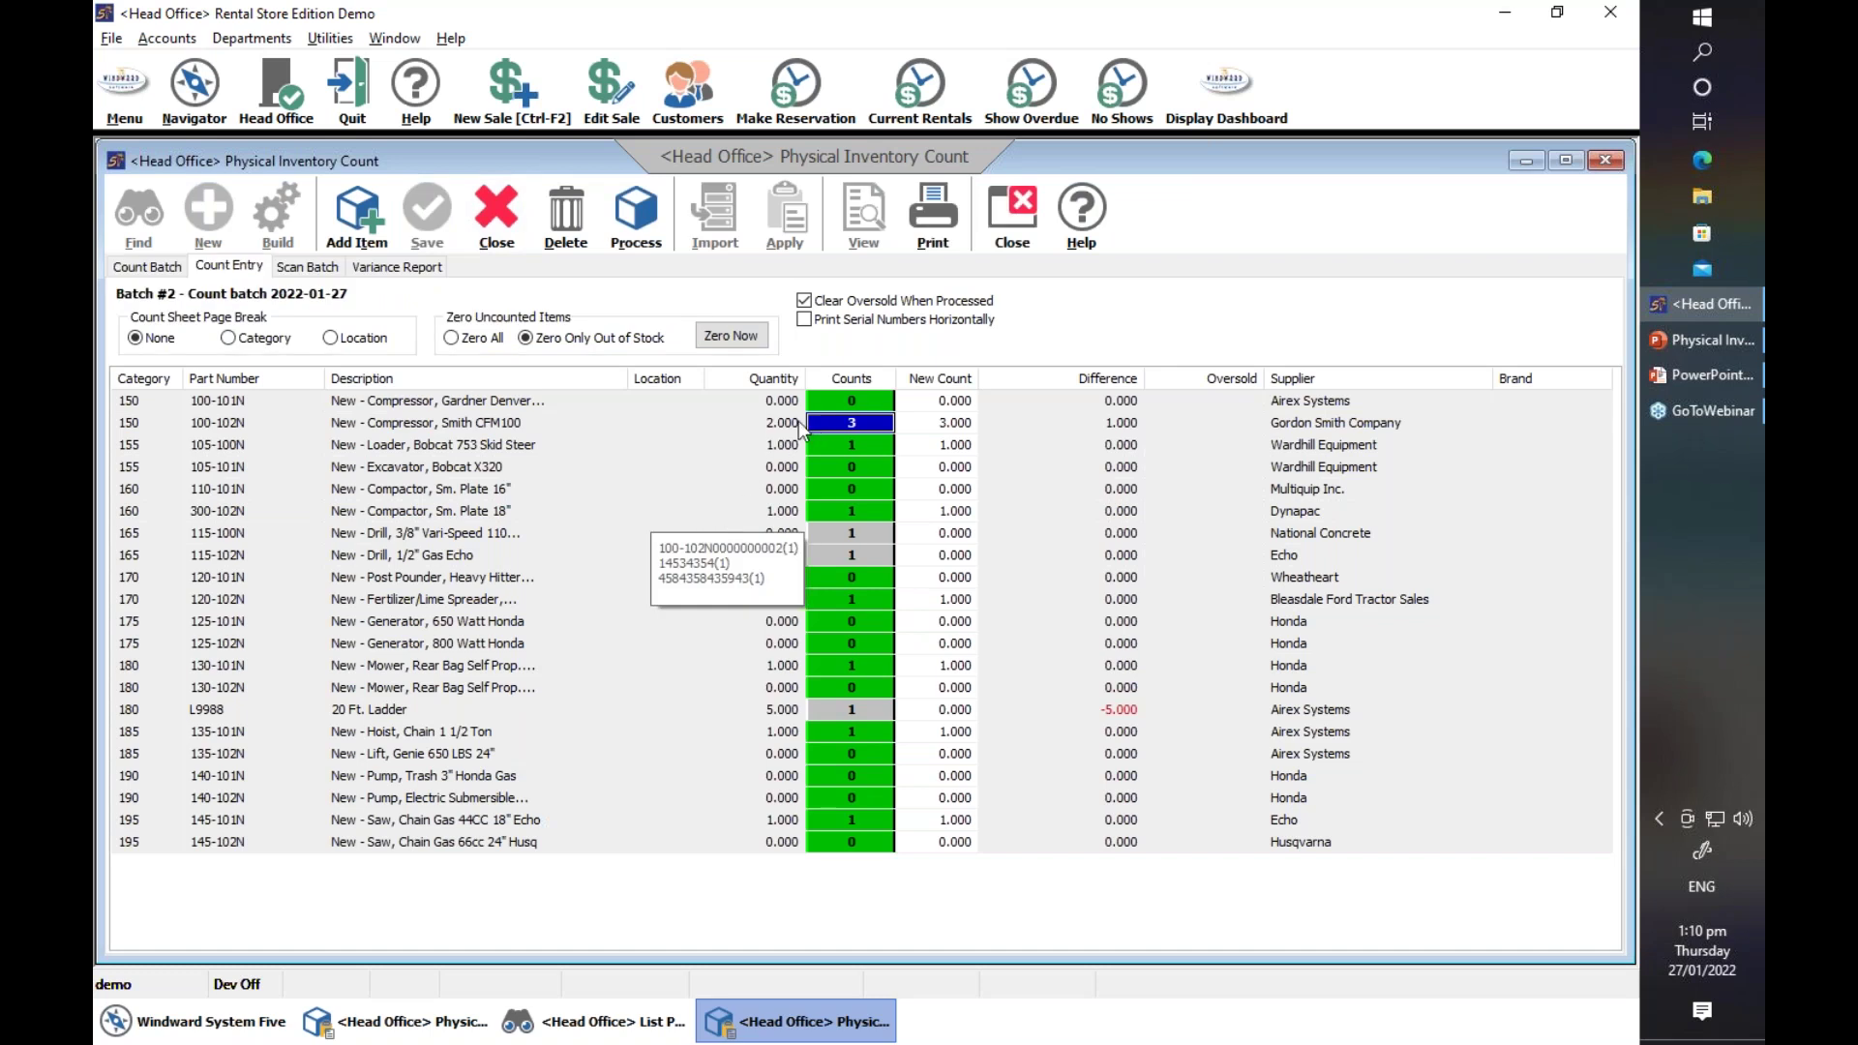
- Process count batch #2, continuing without running a projected variance report
left_click(634, 223)
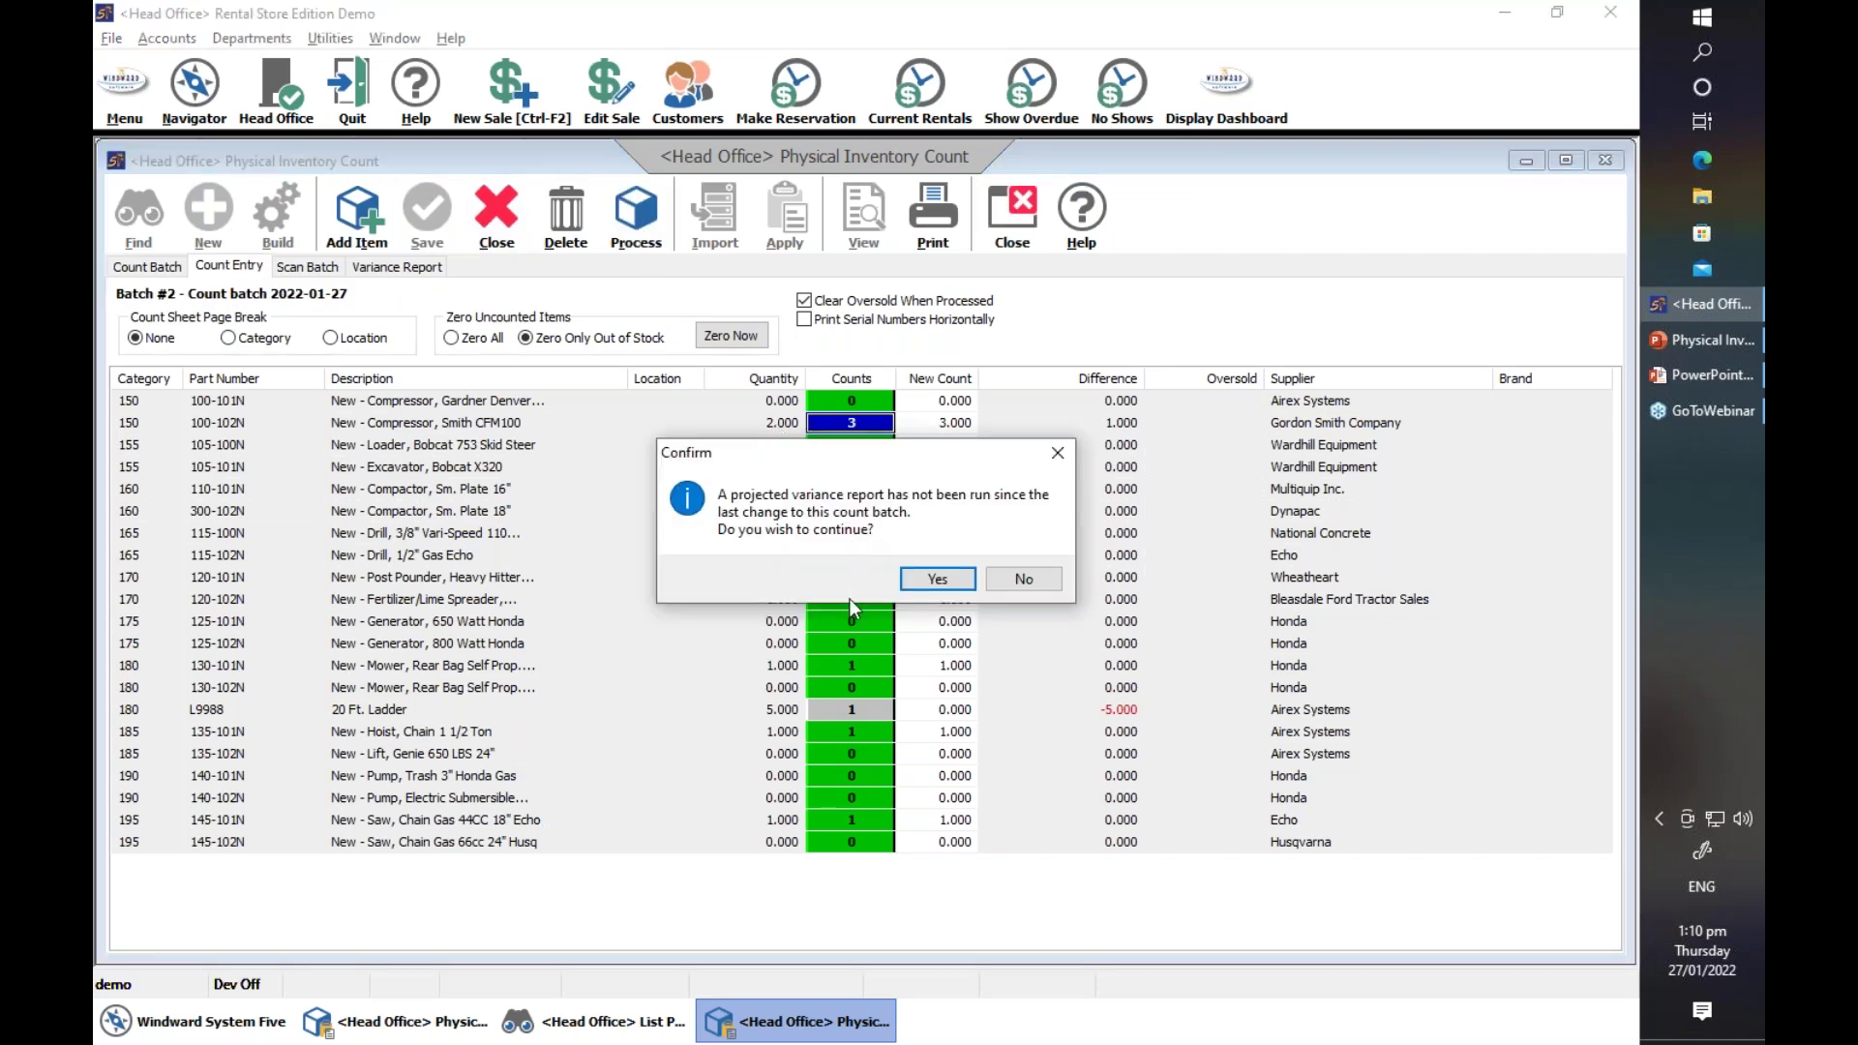
left_click(938, 579)
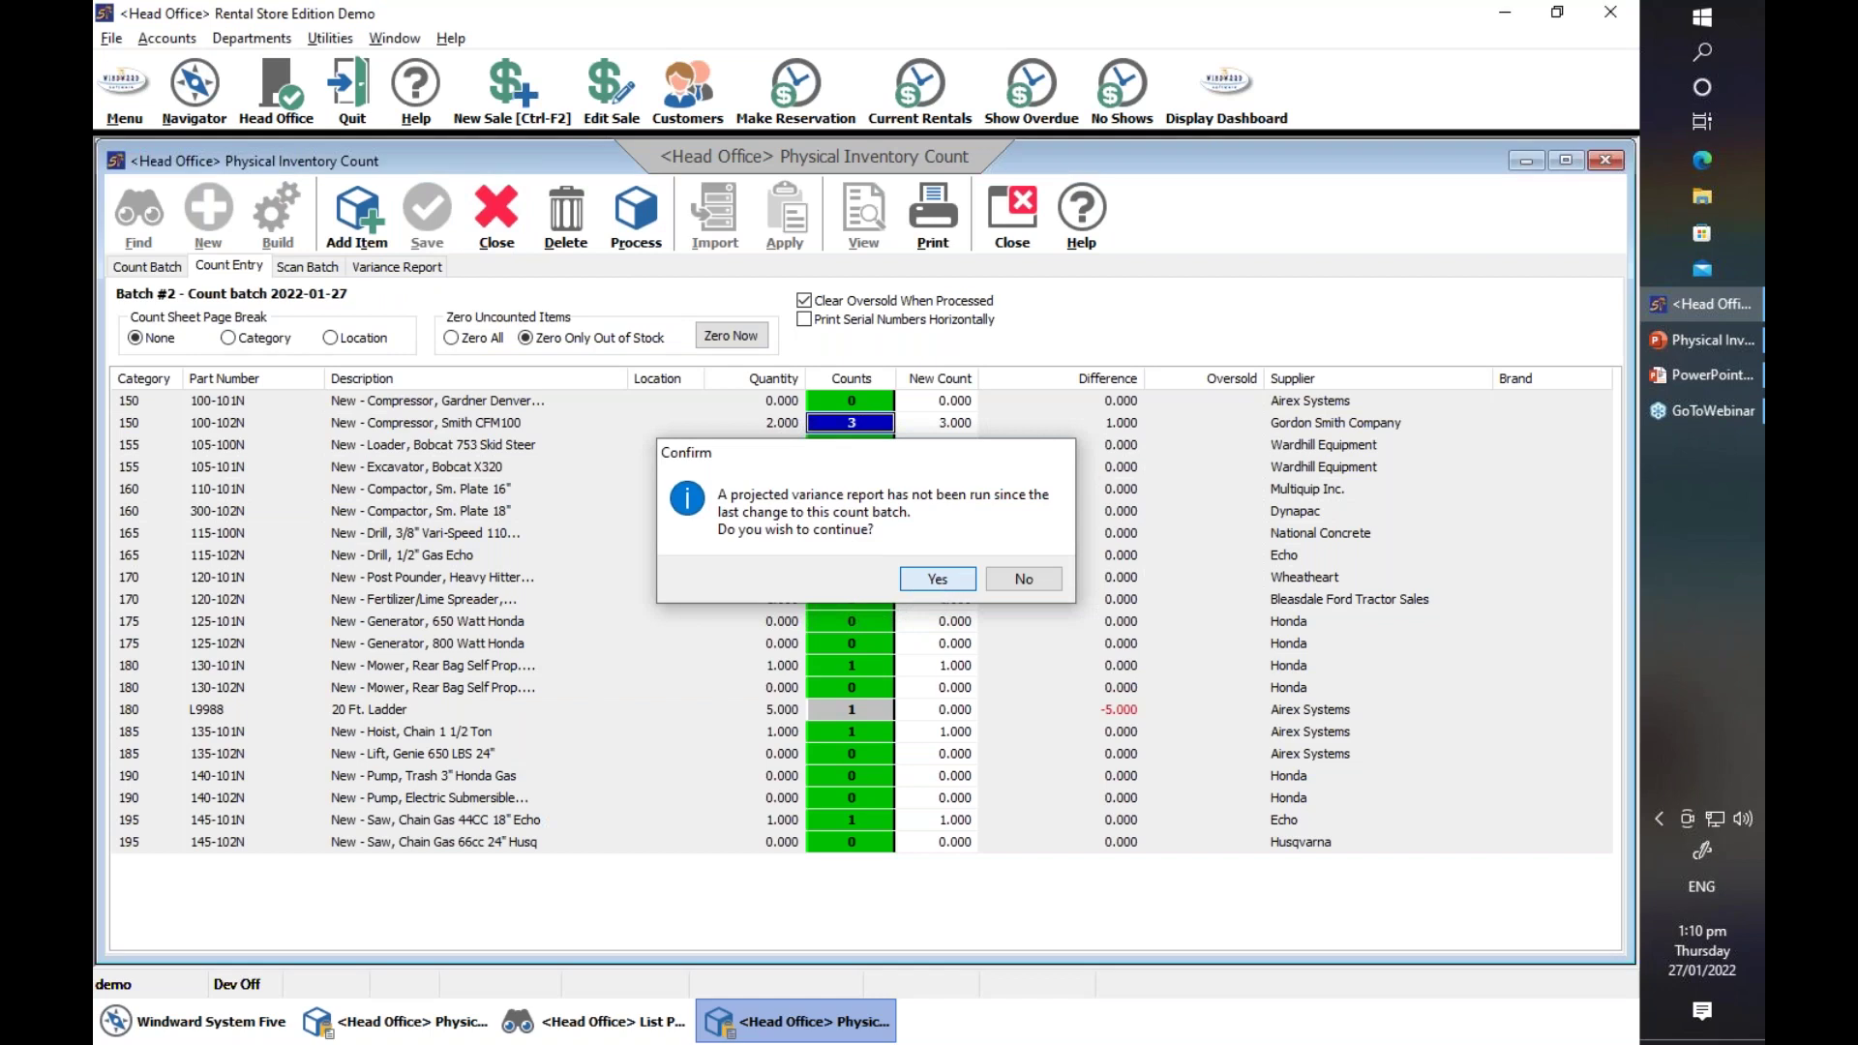
left_click(936, 579)
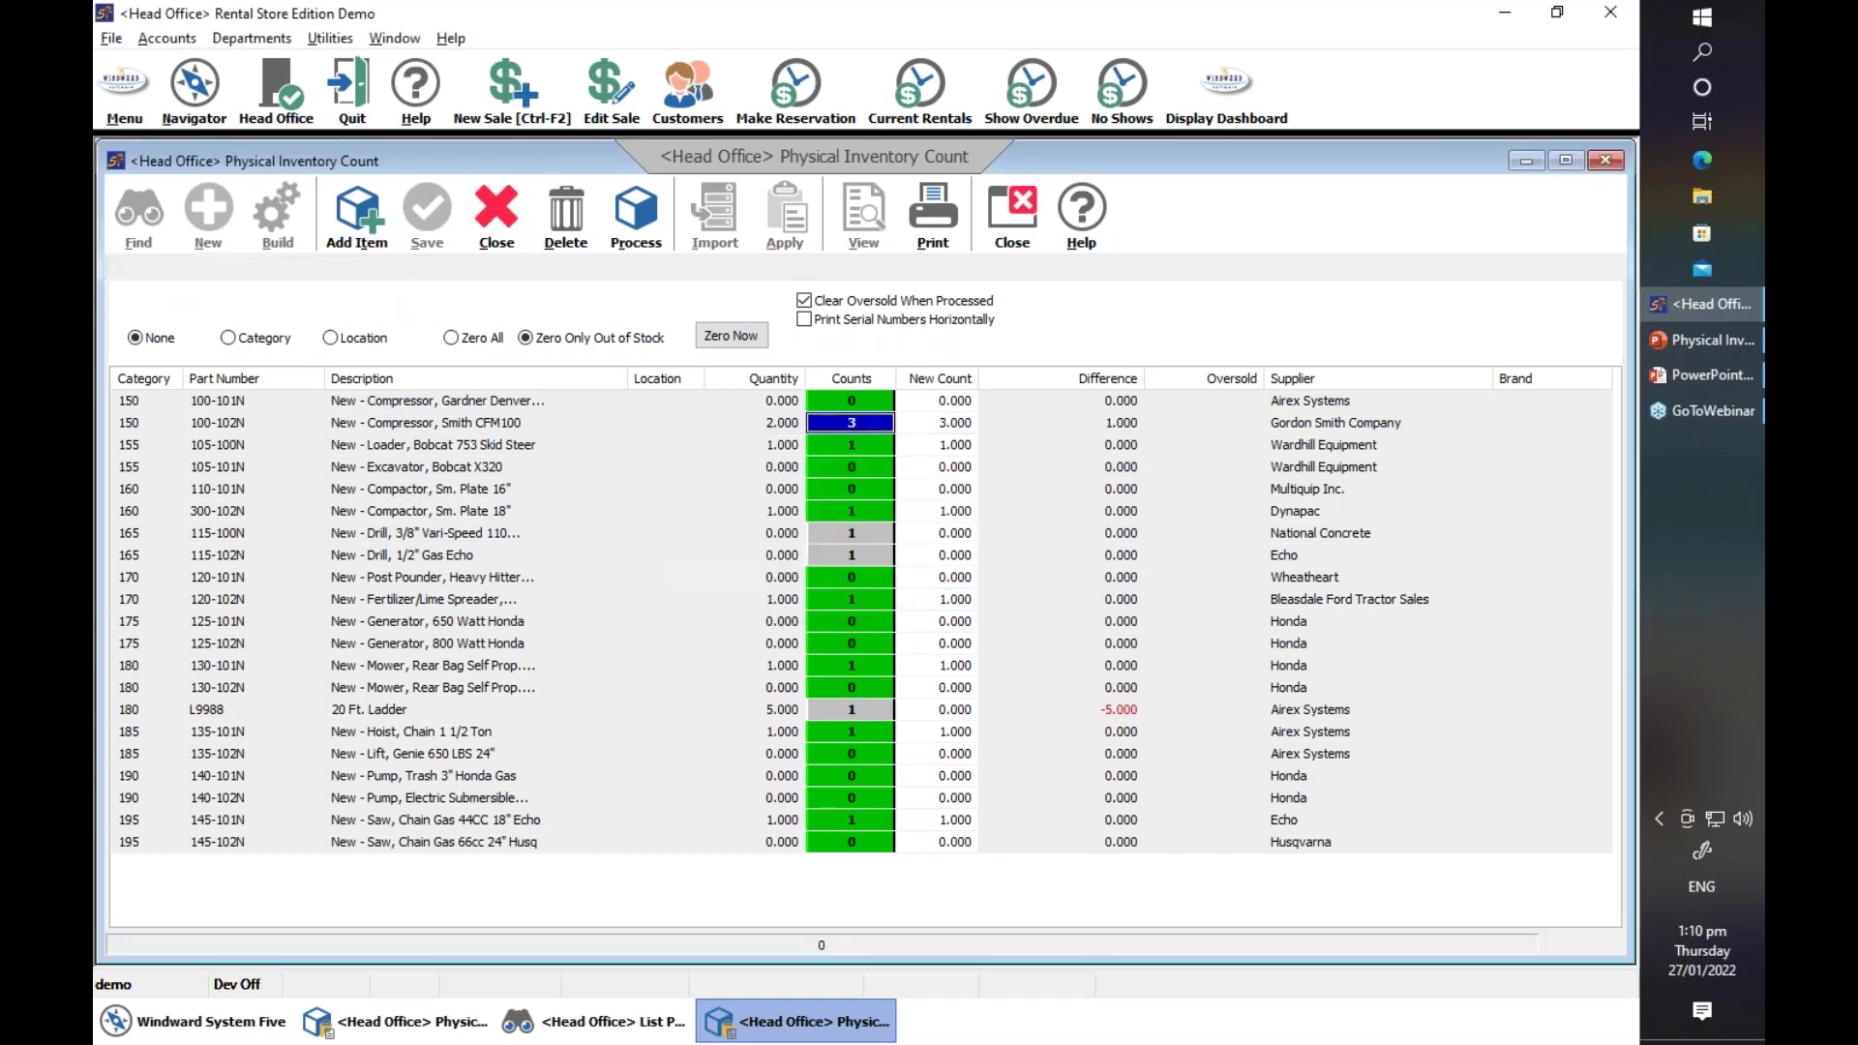
- Look over the actual cost adjustments in the variance report of count batch #2, and close Physical Inventory Count
left_click(878, 448)
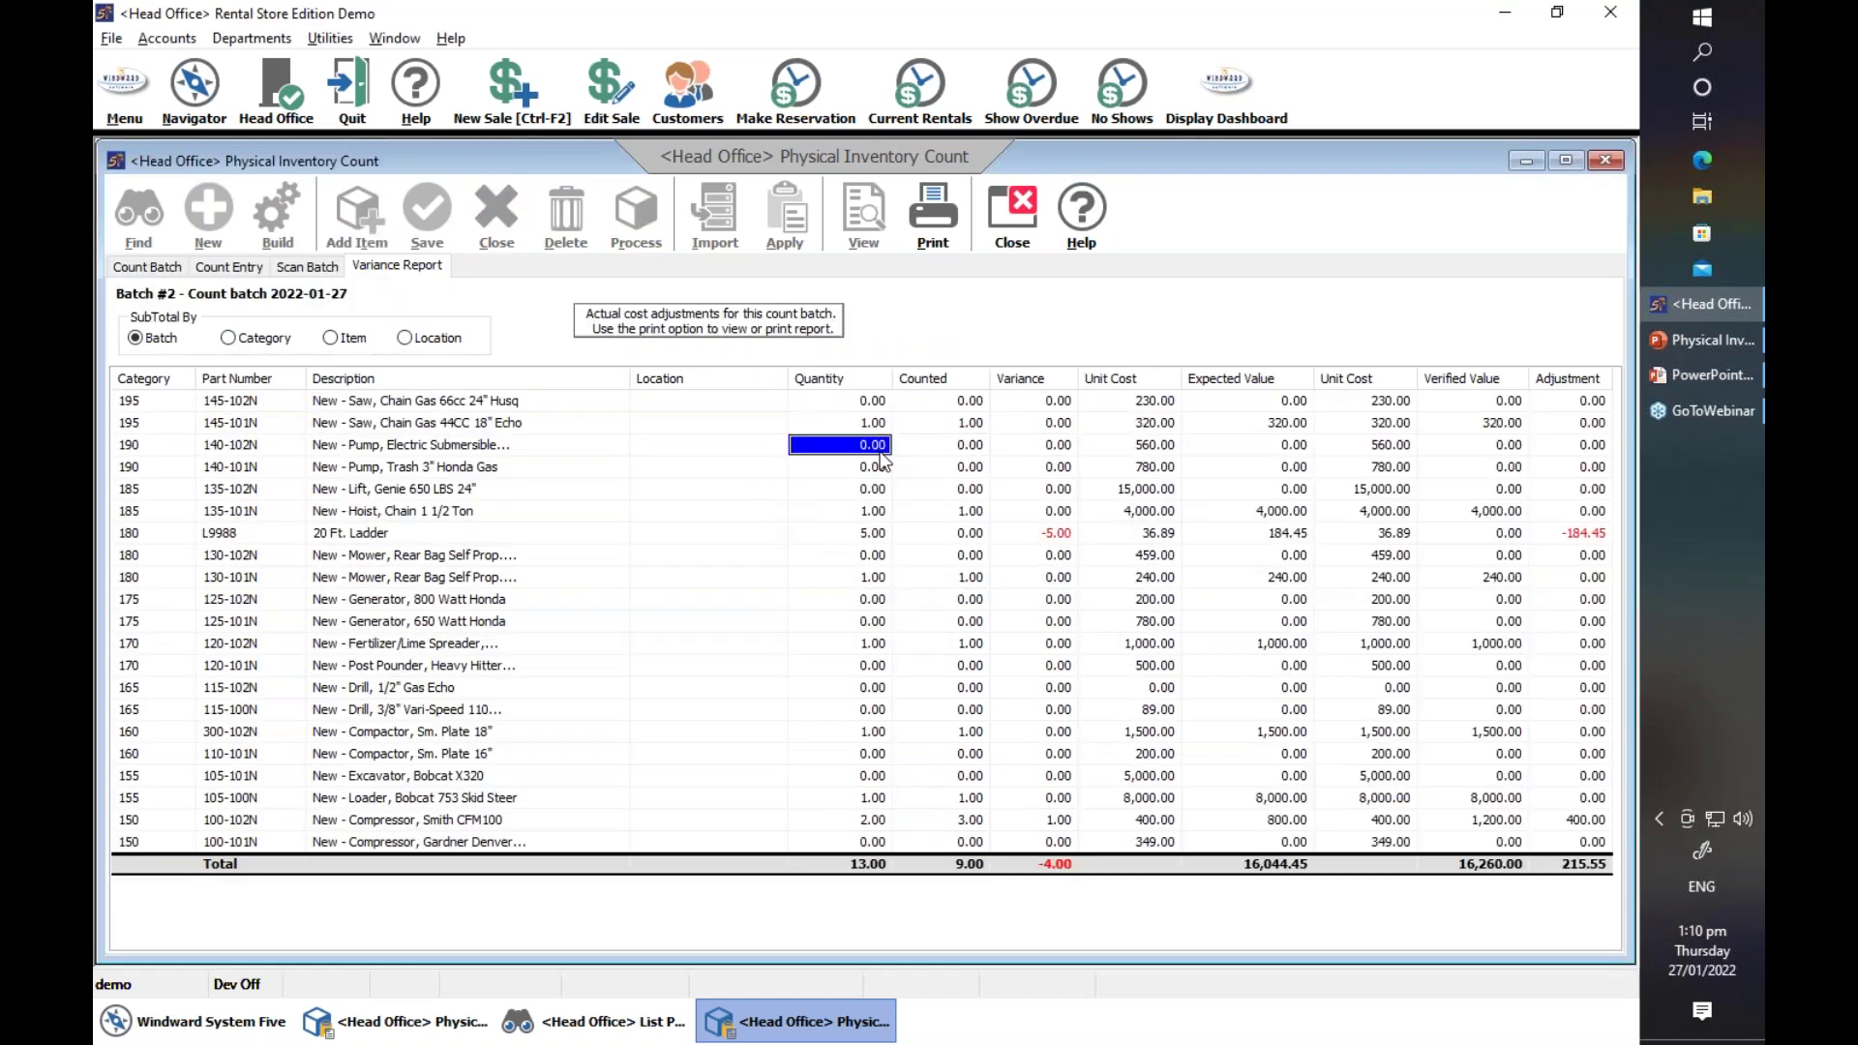
left_click(624, 423)
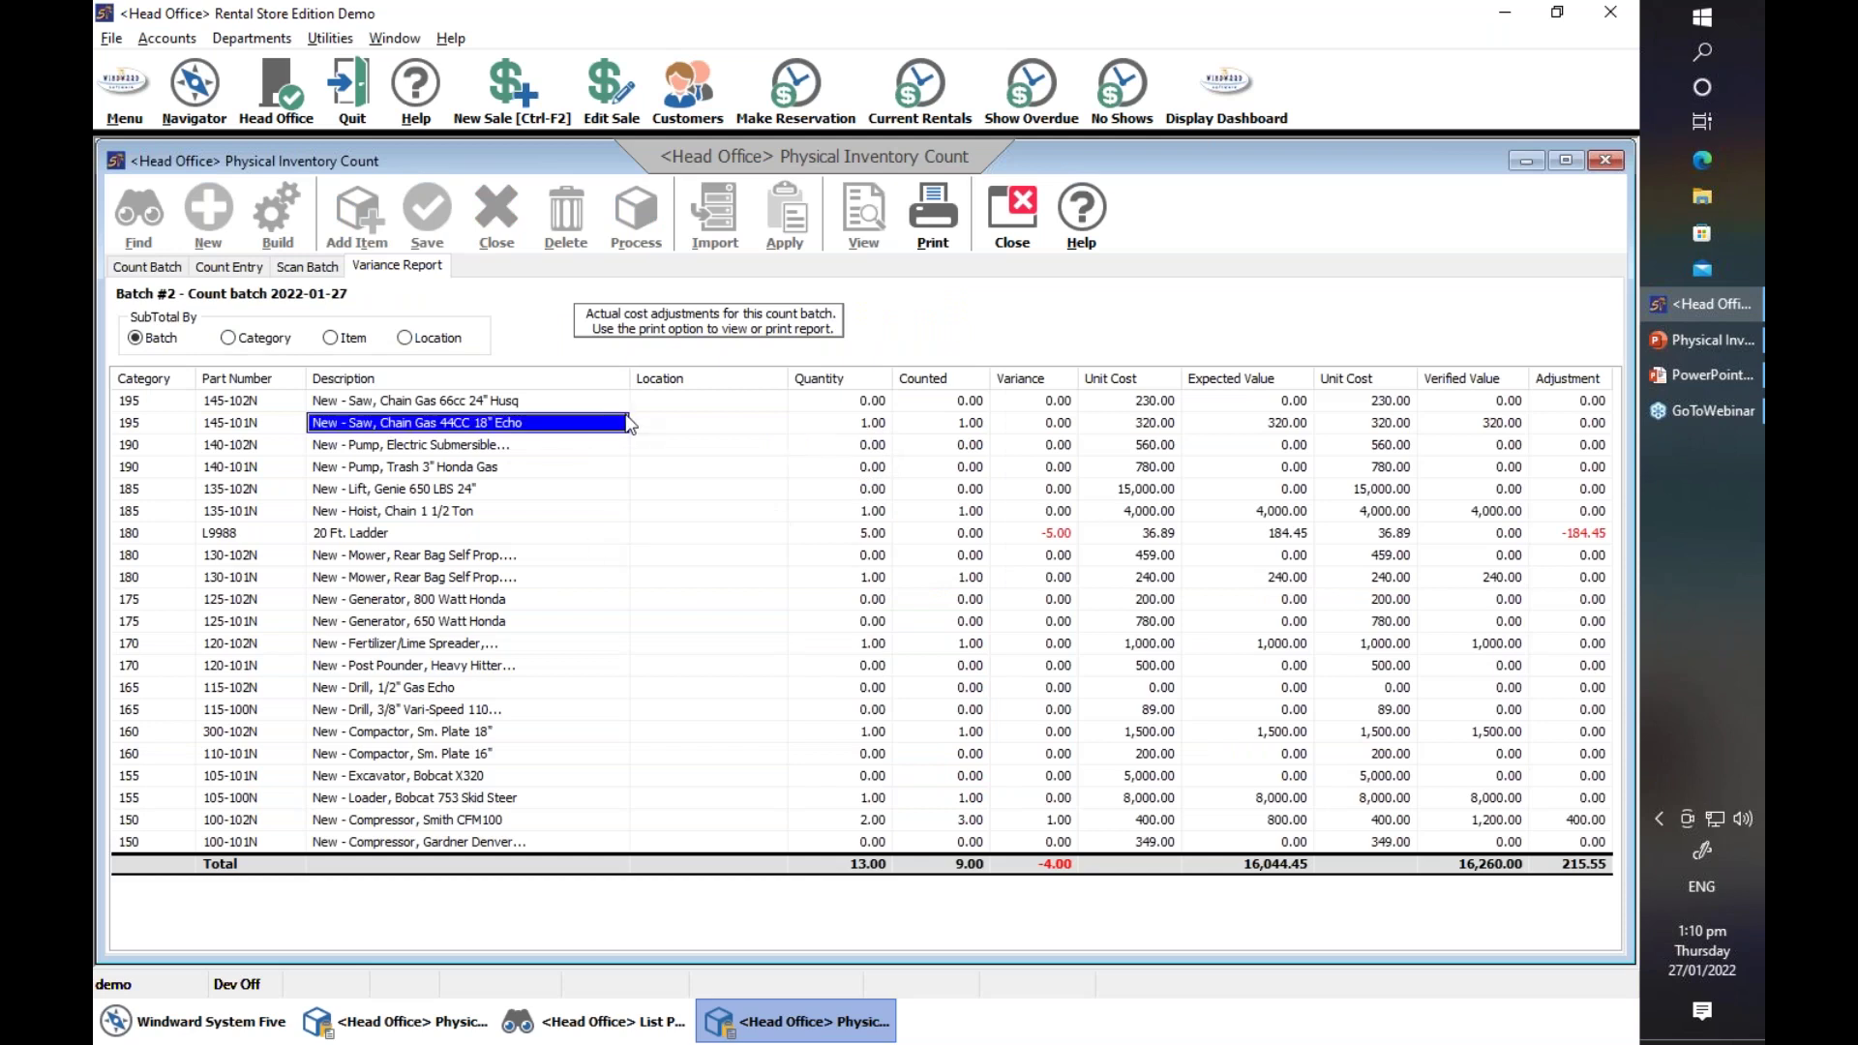
left_click(627, 555)
left_click(660, 448)
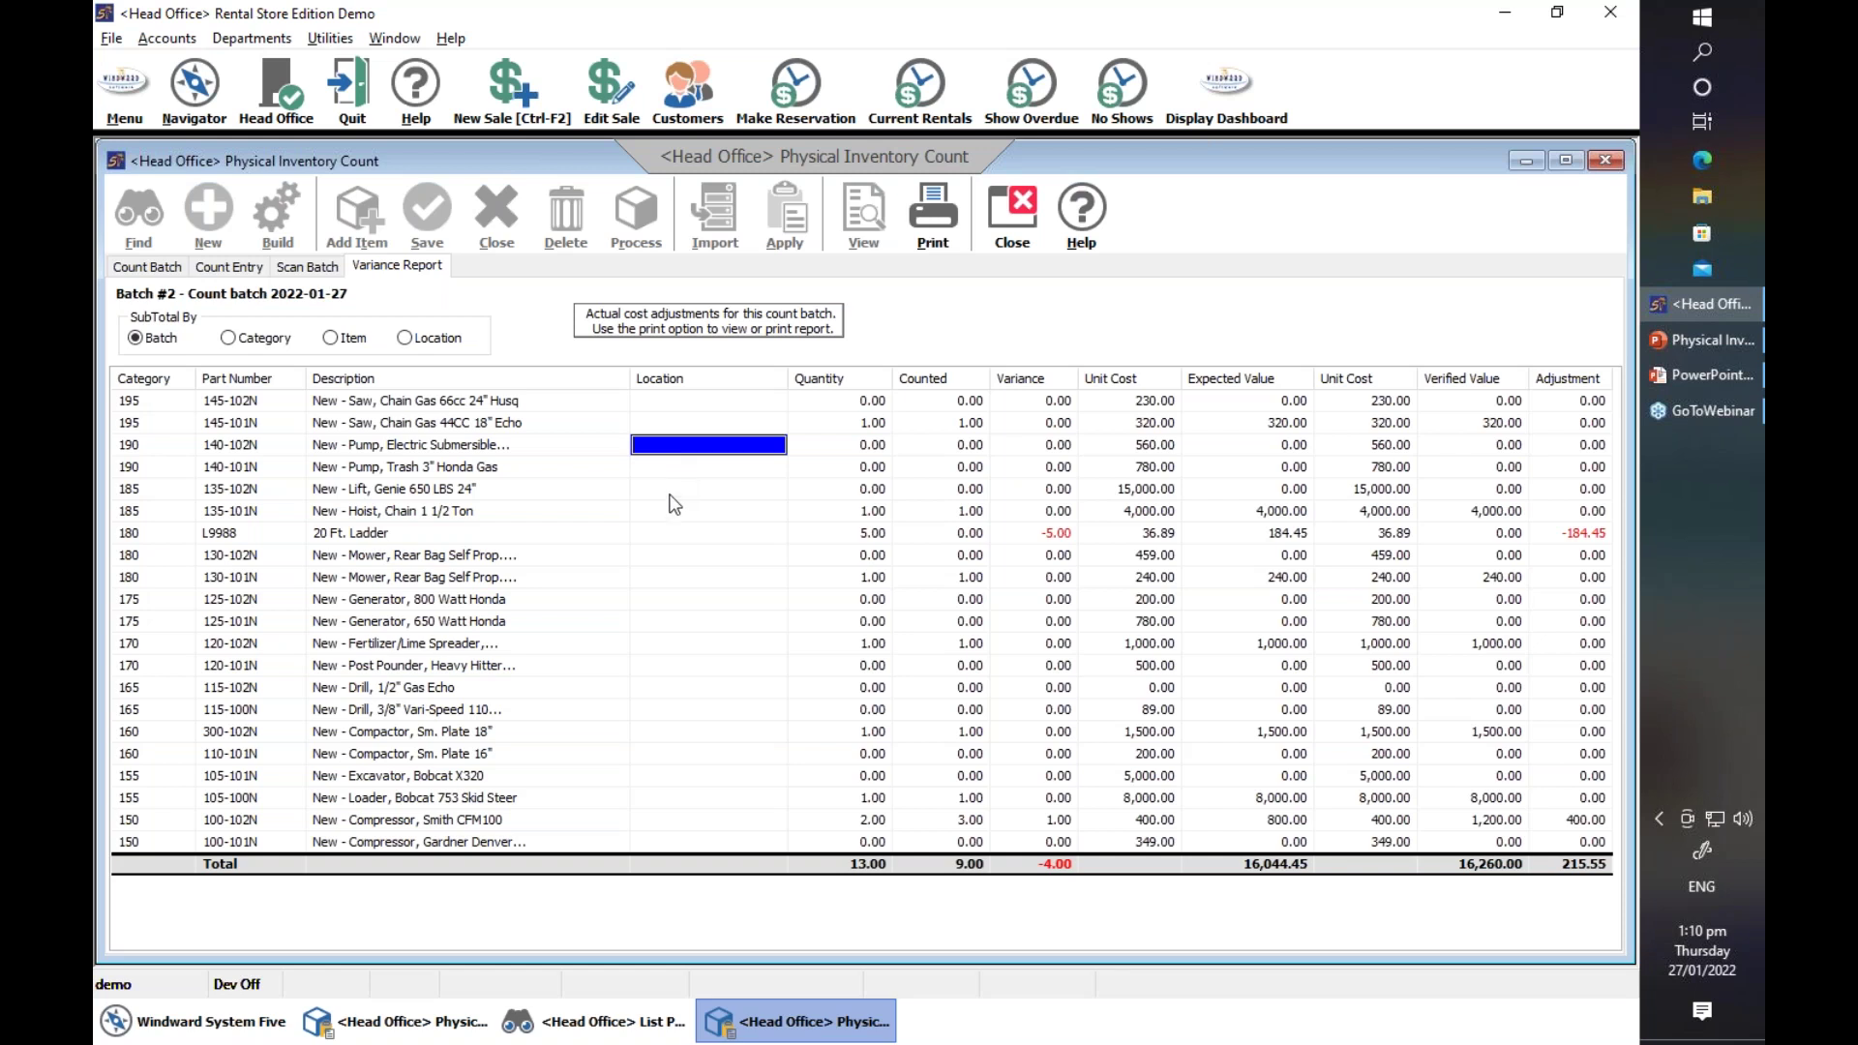
left_click(672, 490)
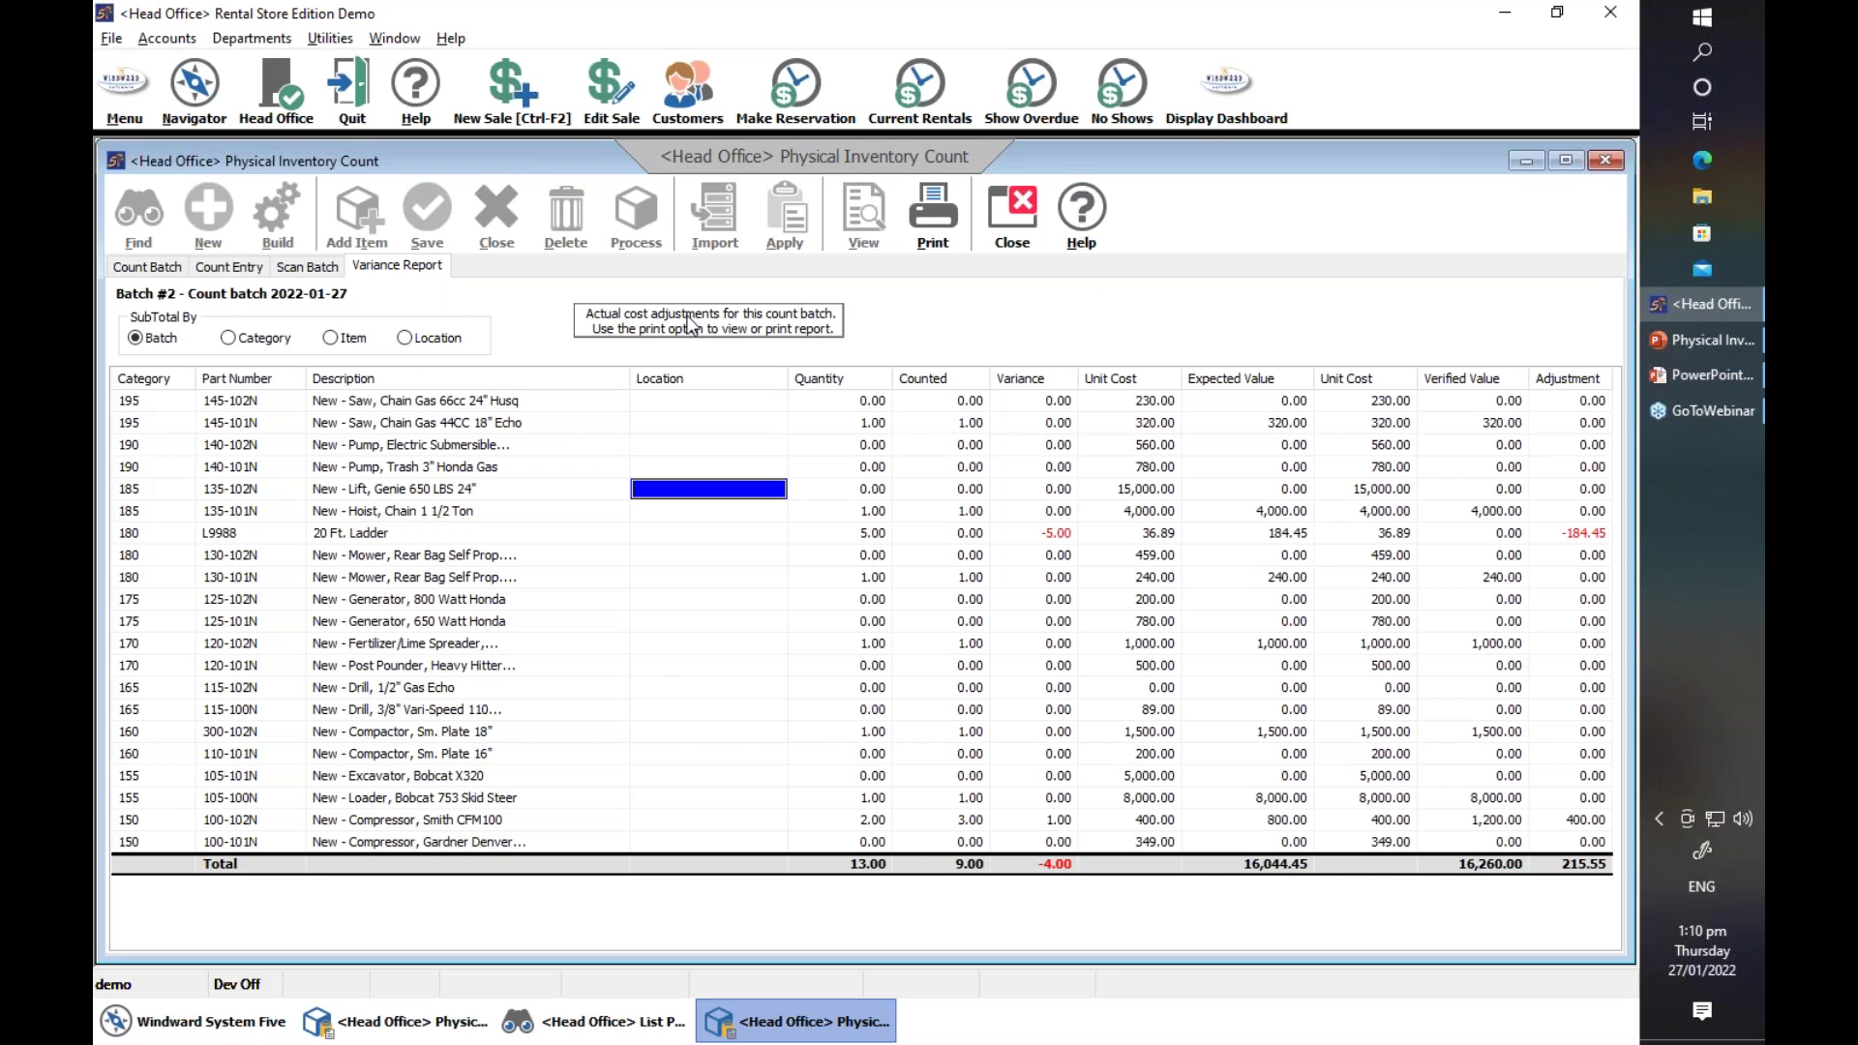
left_click(1015, 208)
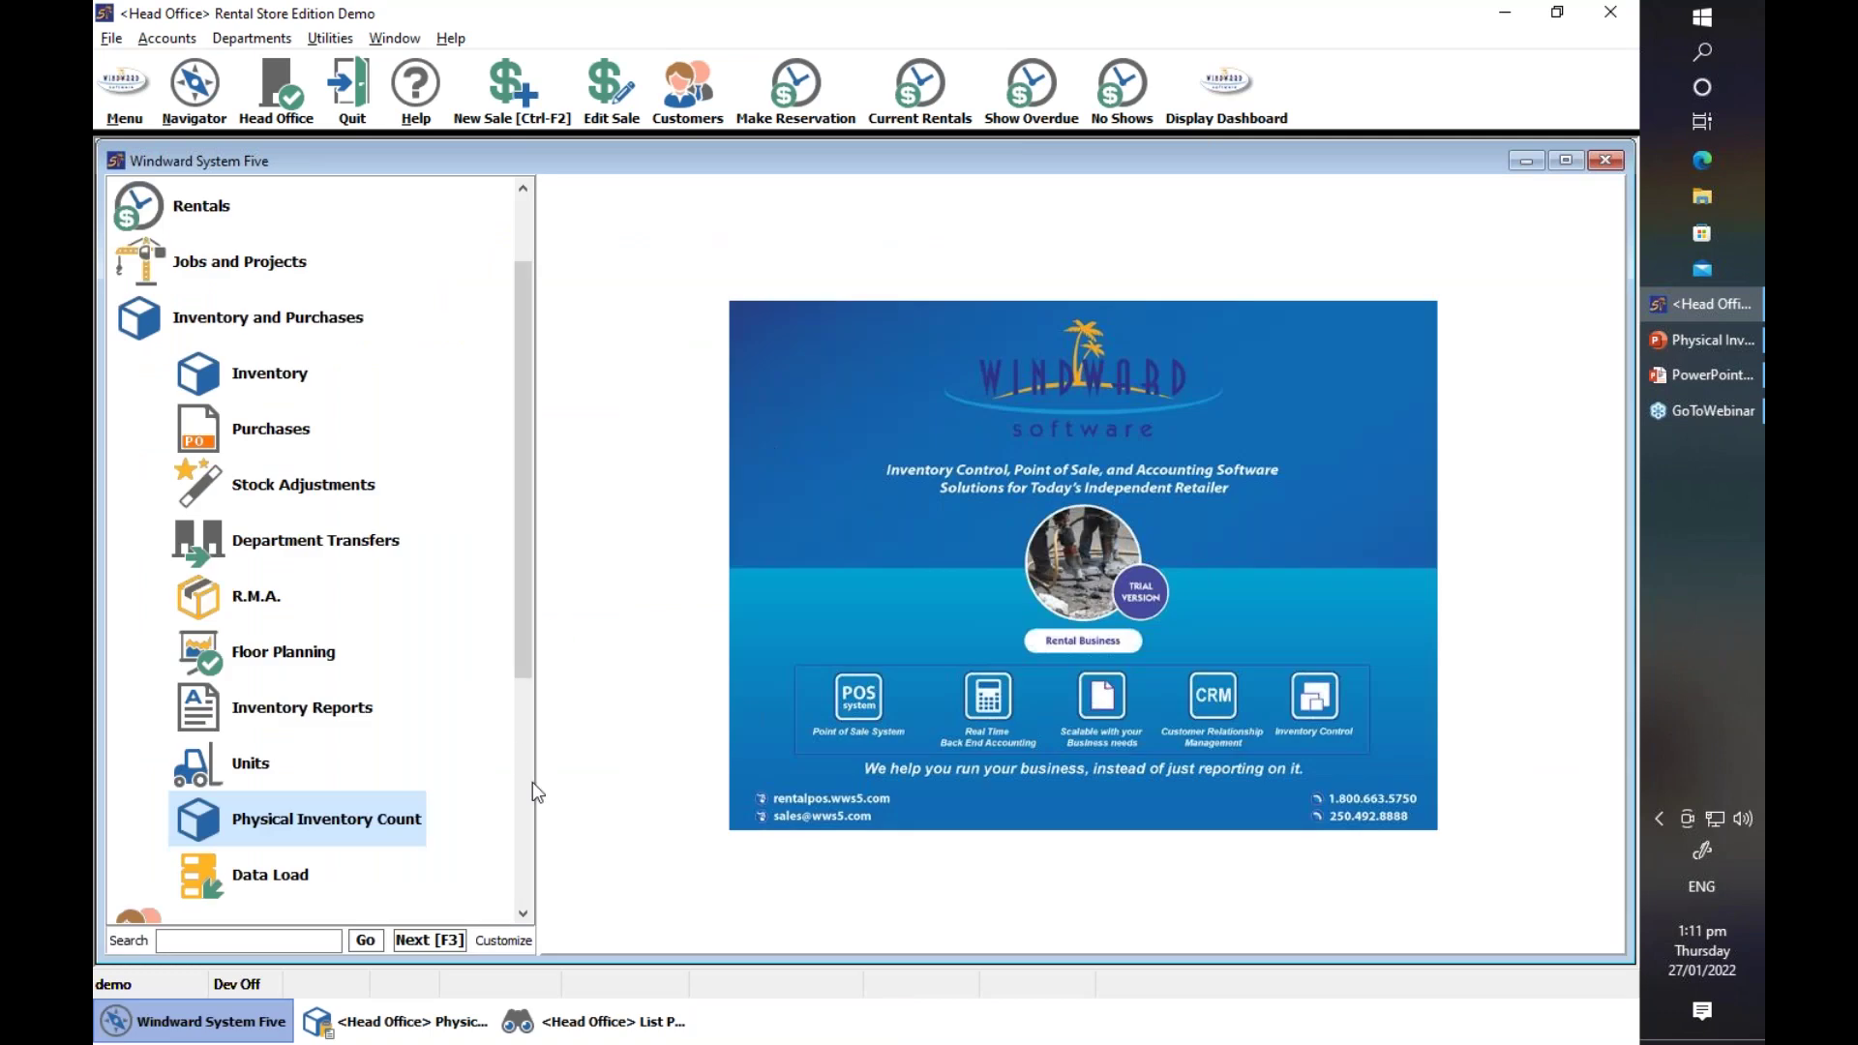
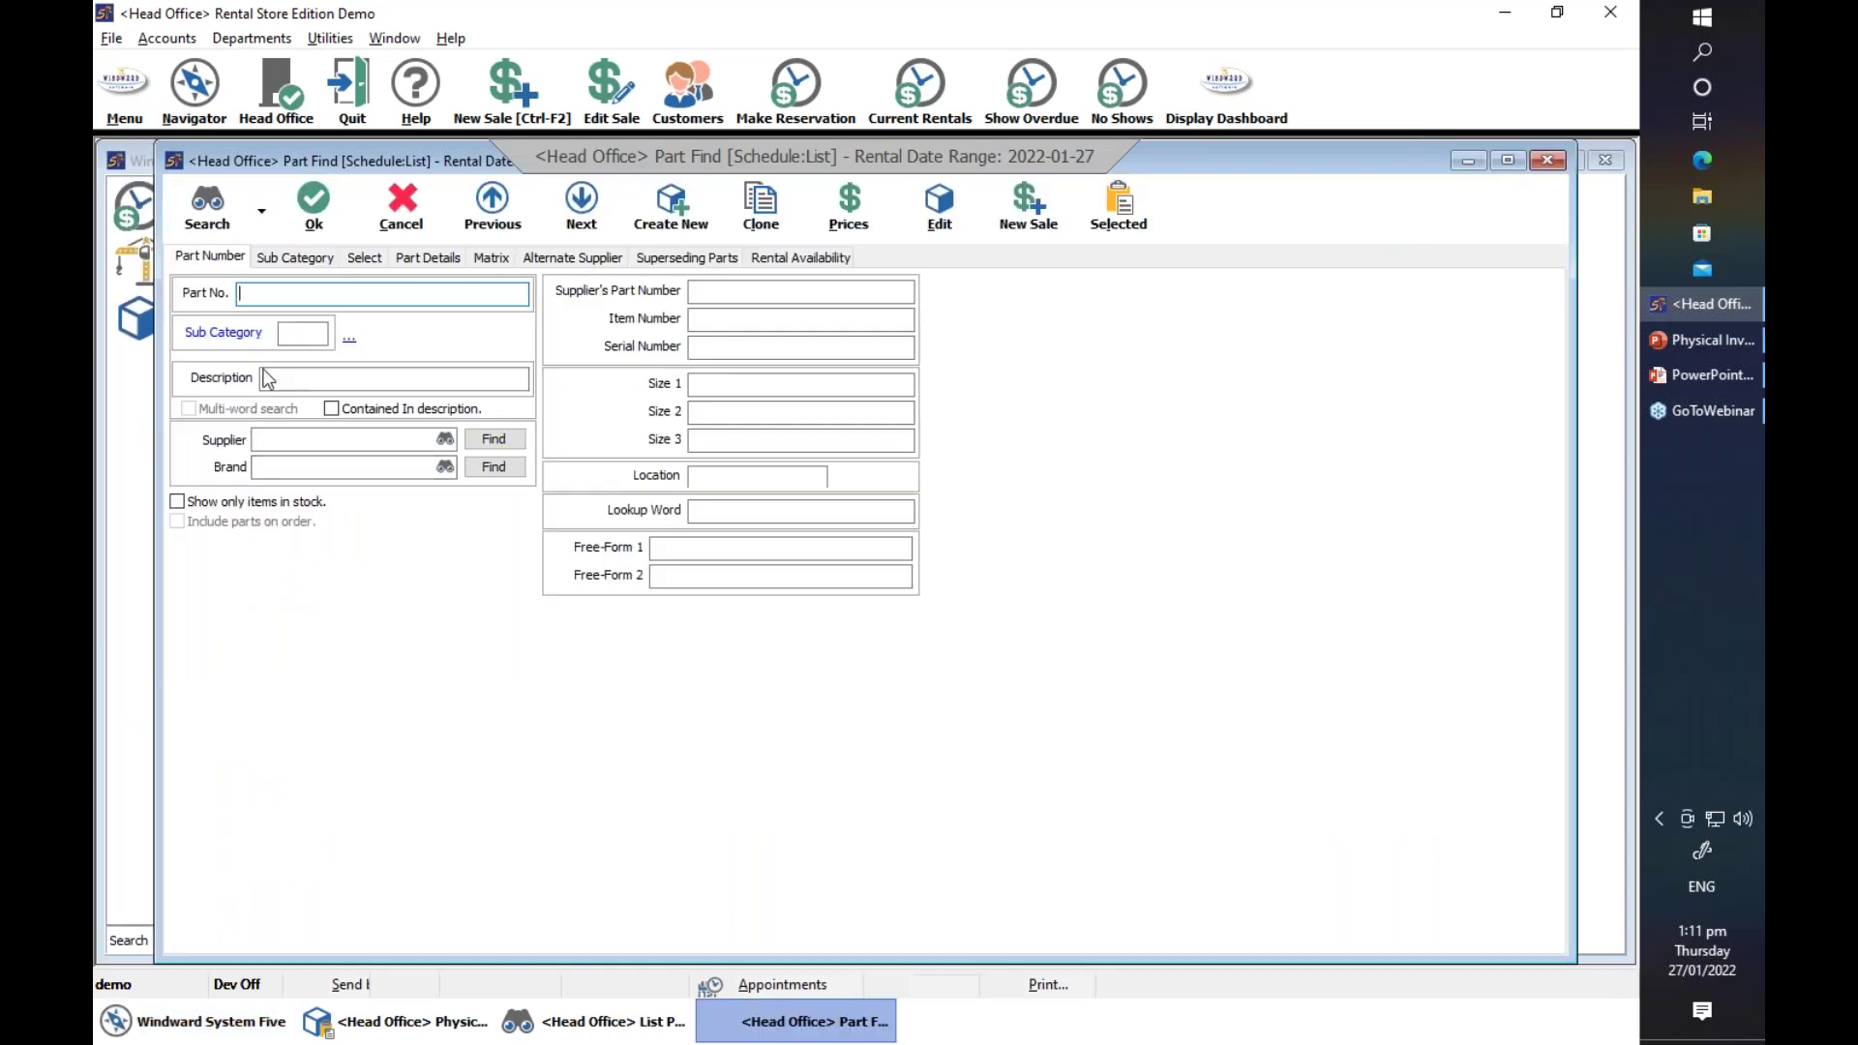
- Search for parts in the Equipment - New category and open the inventory record of the Smith CFM100 compressor, 100-102N
left_click(233, 335)
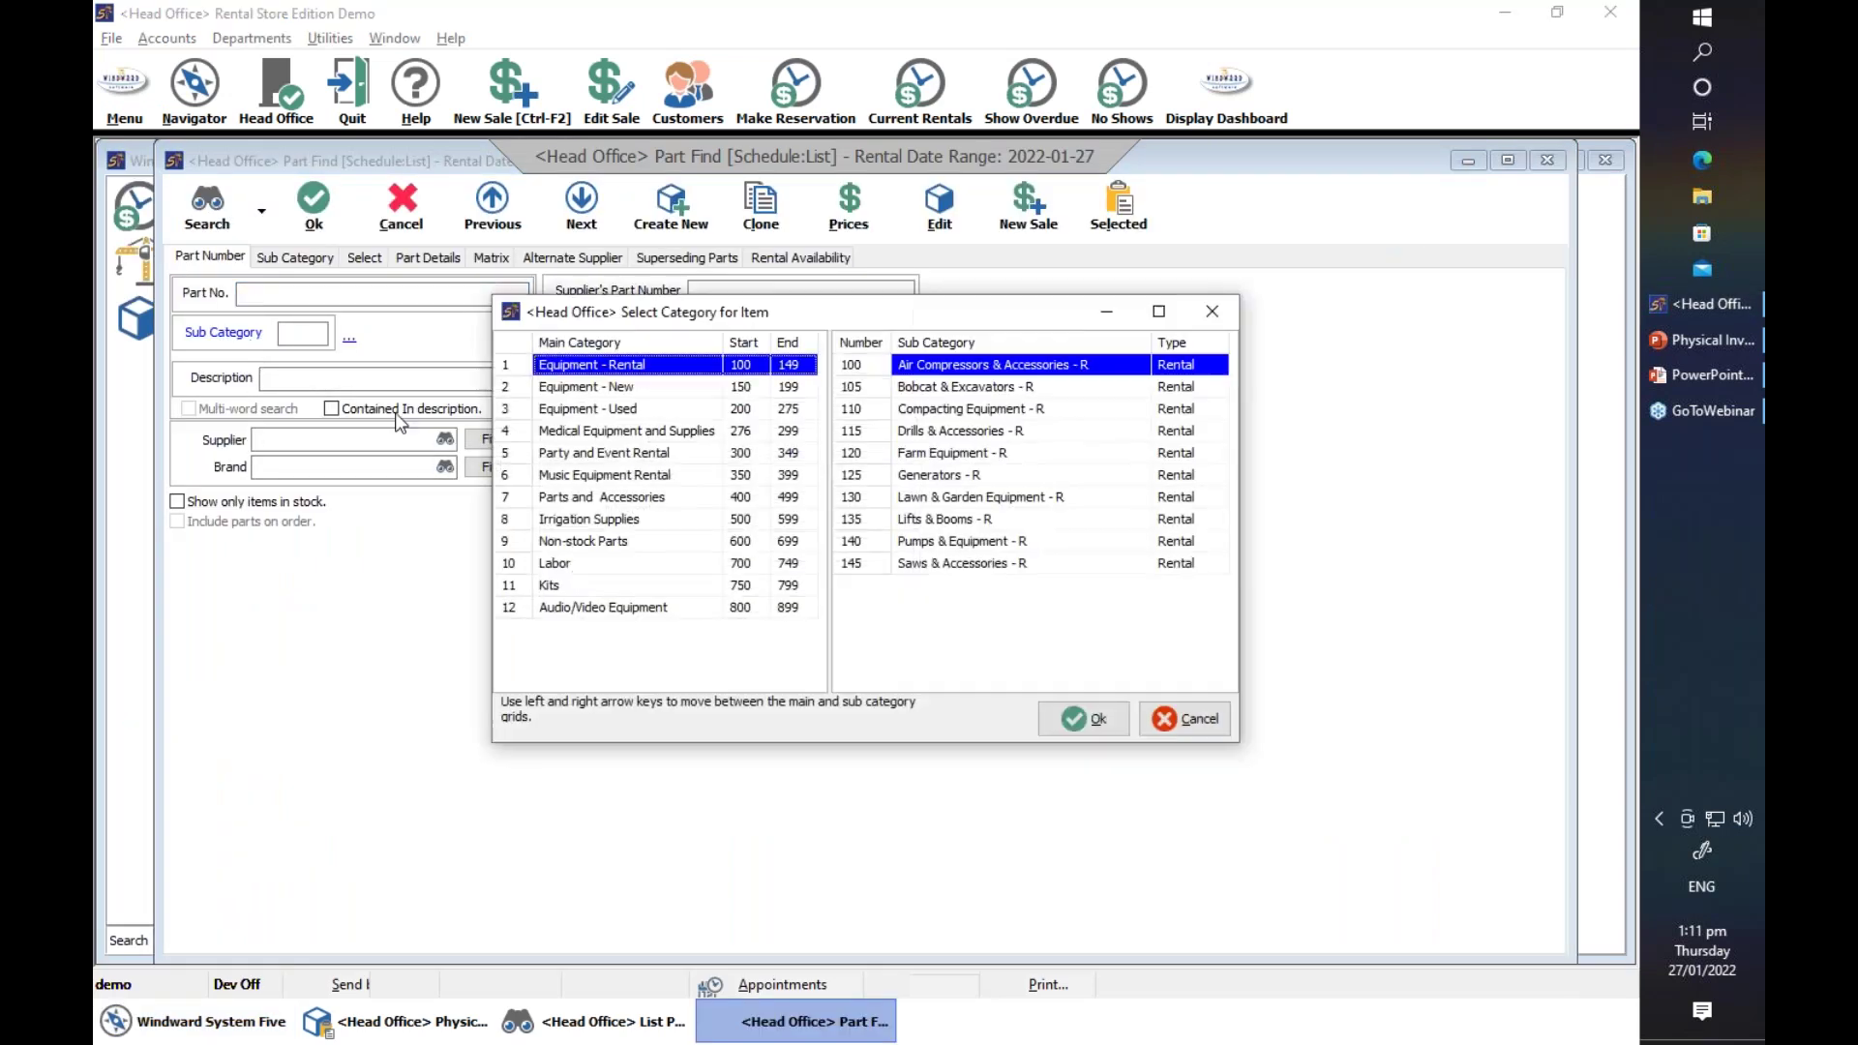
left_click(608, 387)
left_click(1064, 721)
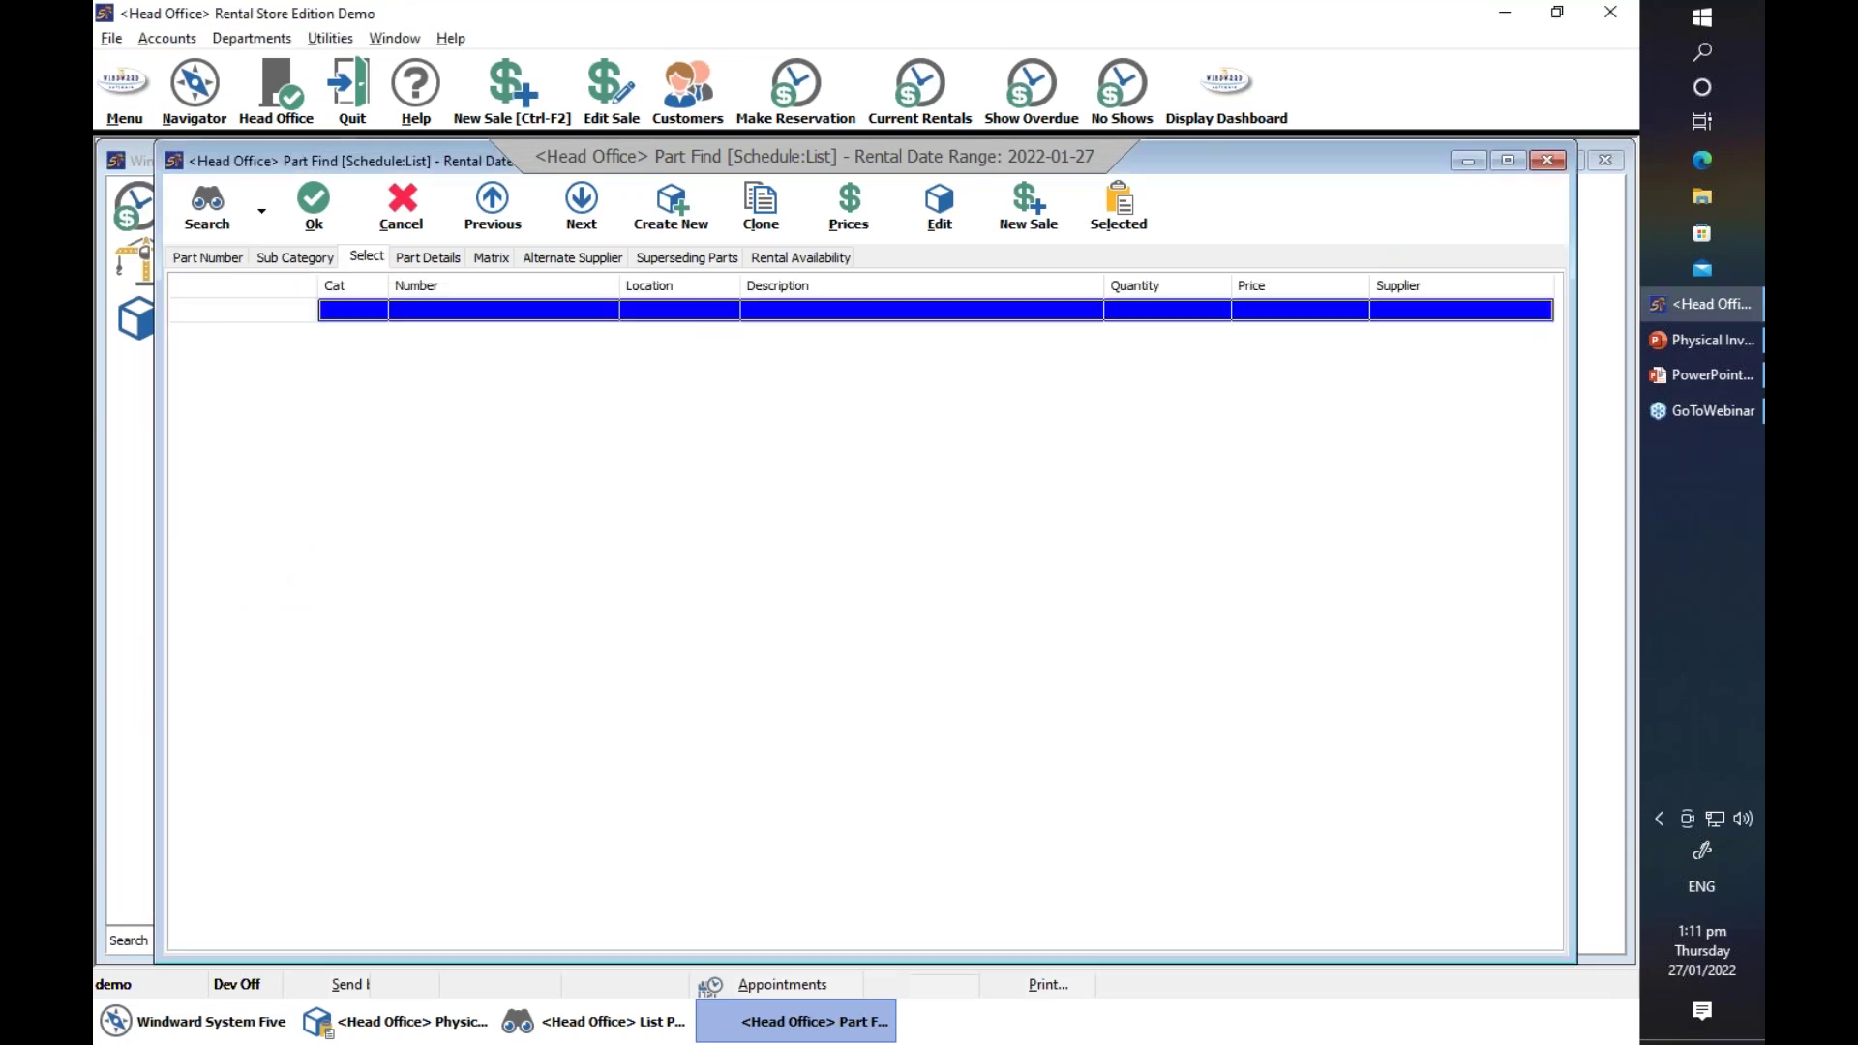
left_click(281, 223)
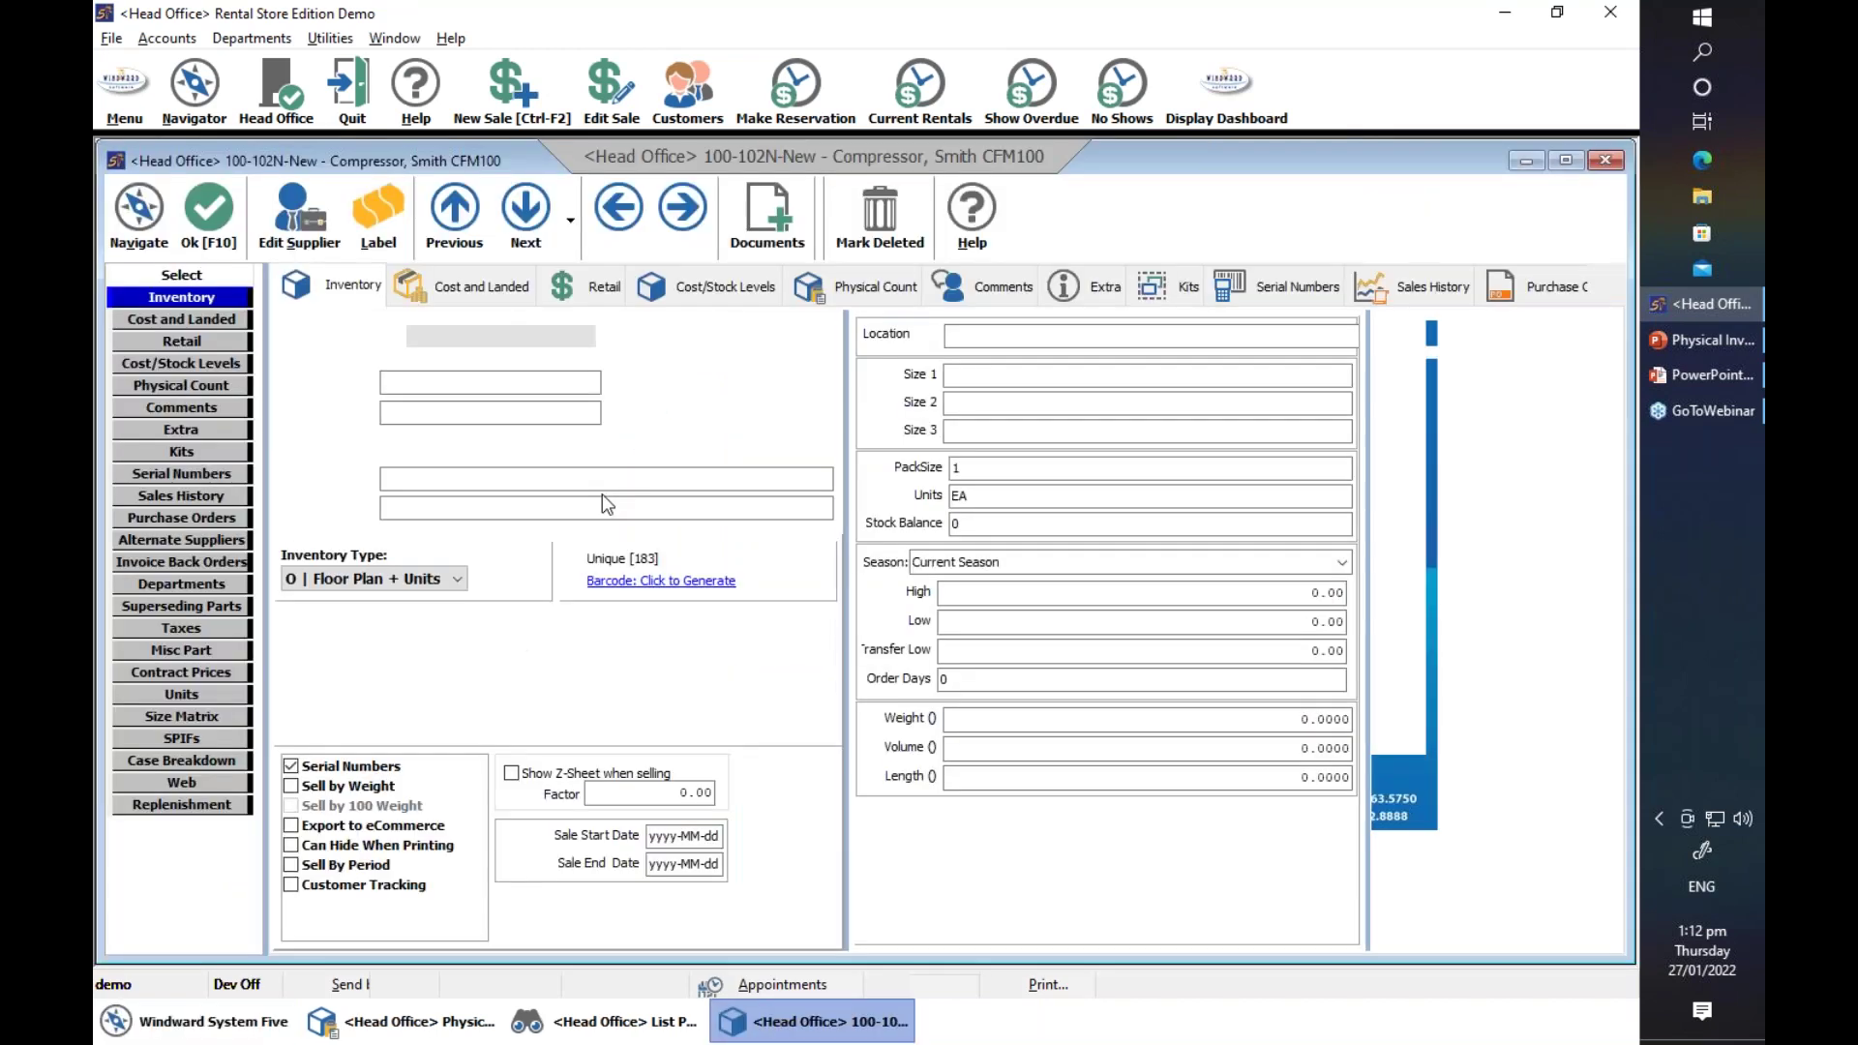
- List the compressor's serial numbers including sold and on-hold ones, and examine the serial history of the out-of-stock unit
left_click(197, 474)
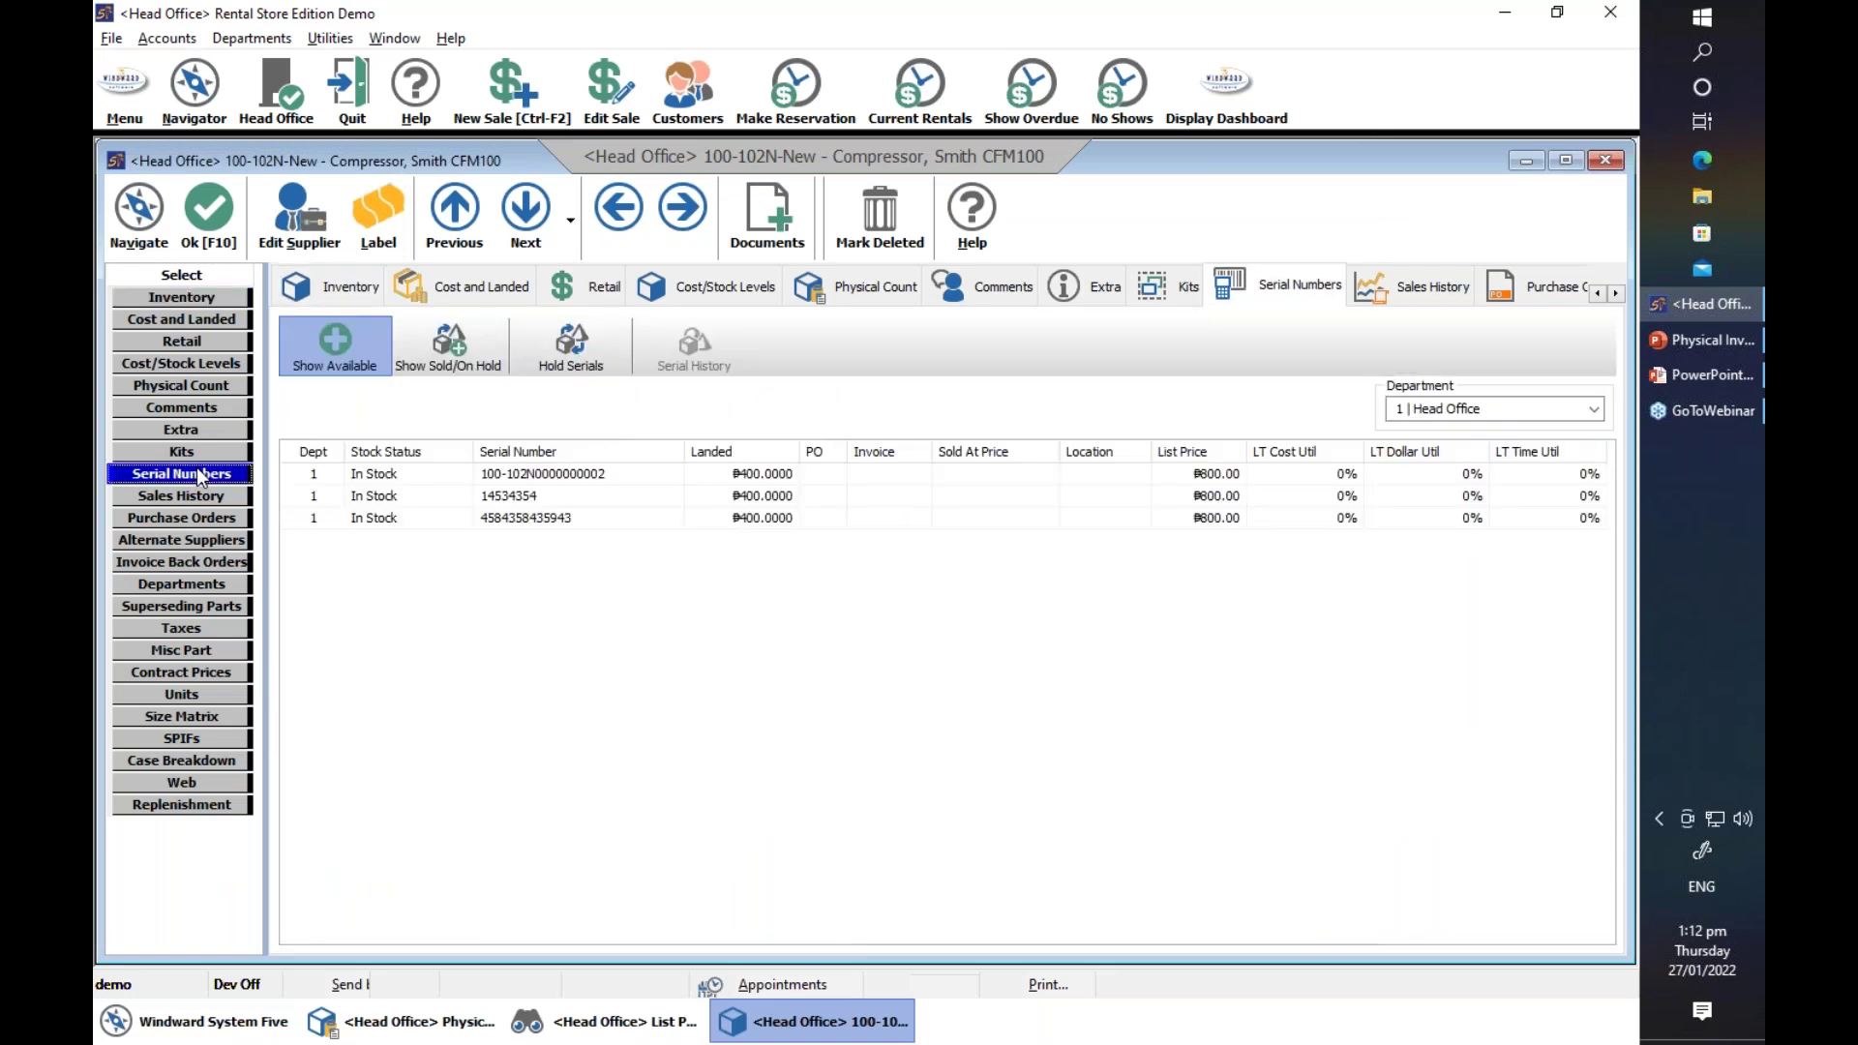
left_click(426, 363)
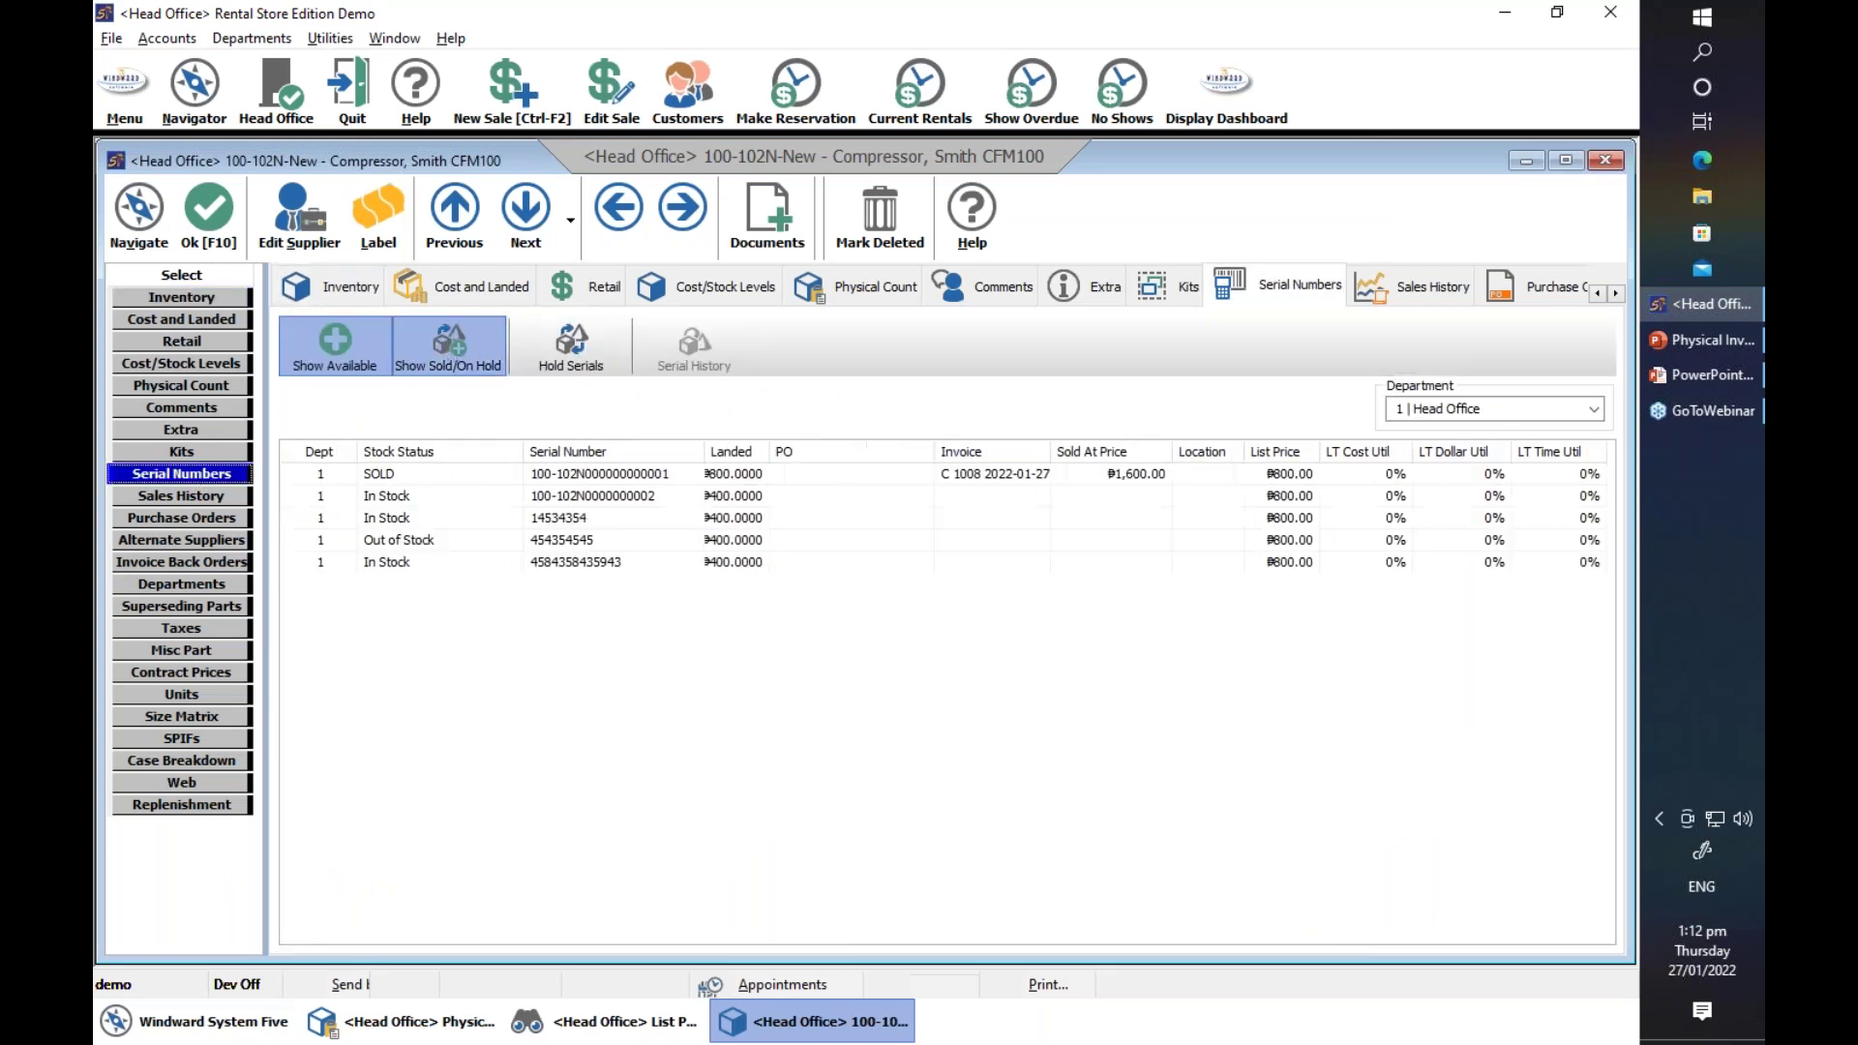
left_click(586, 542)
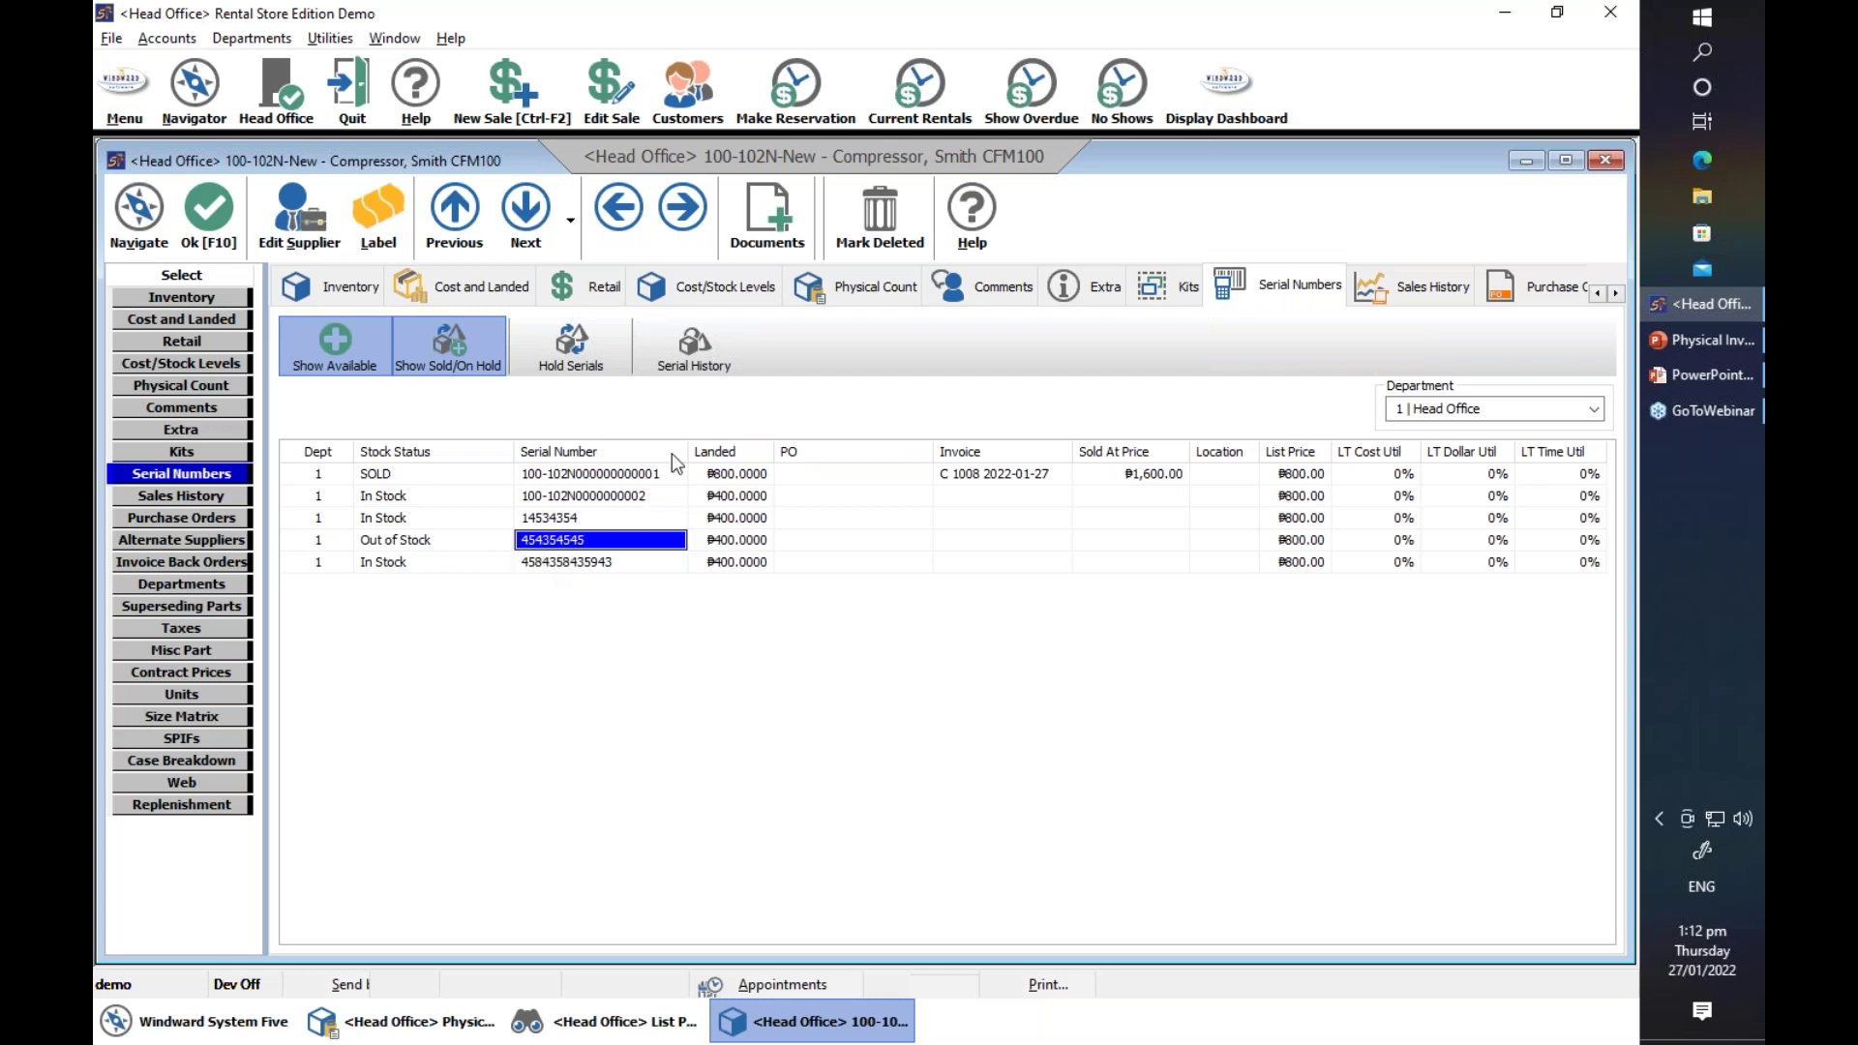
left_click(699, 341)
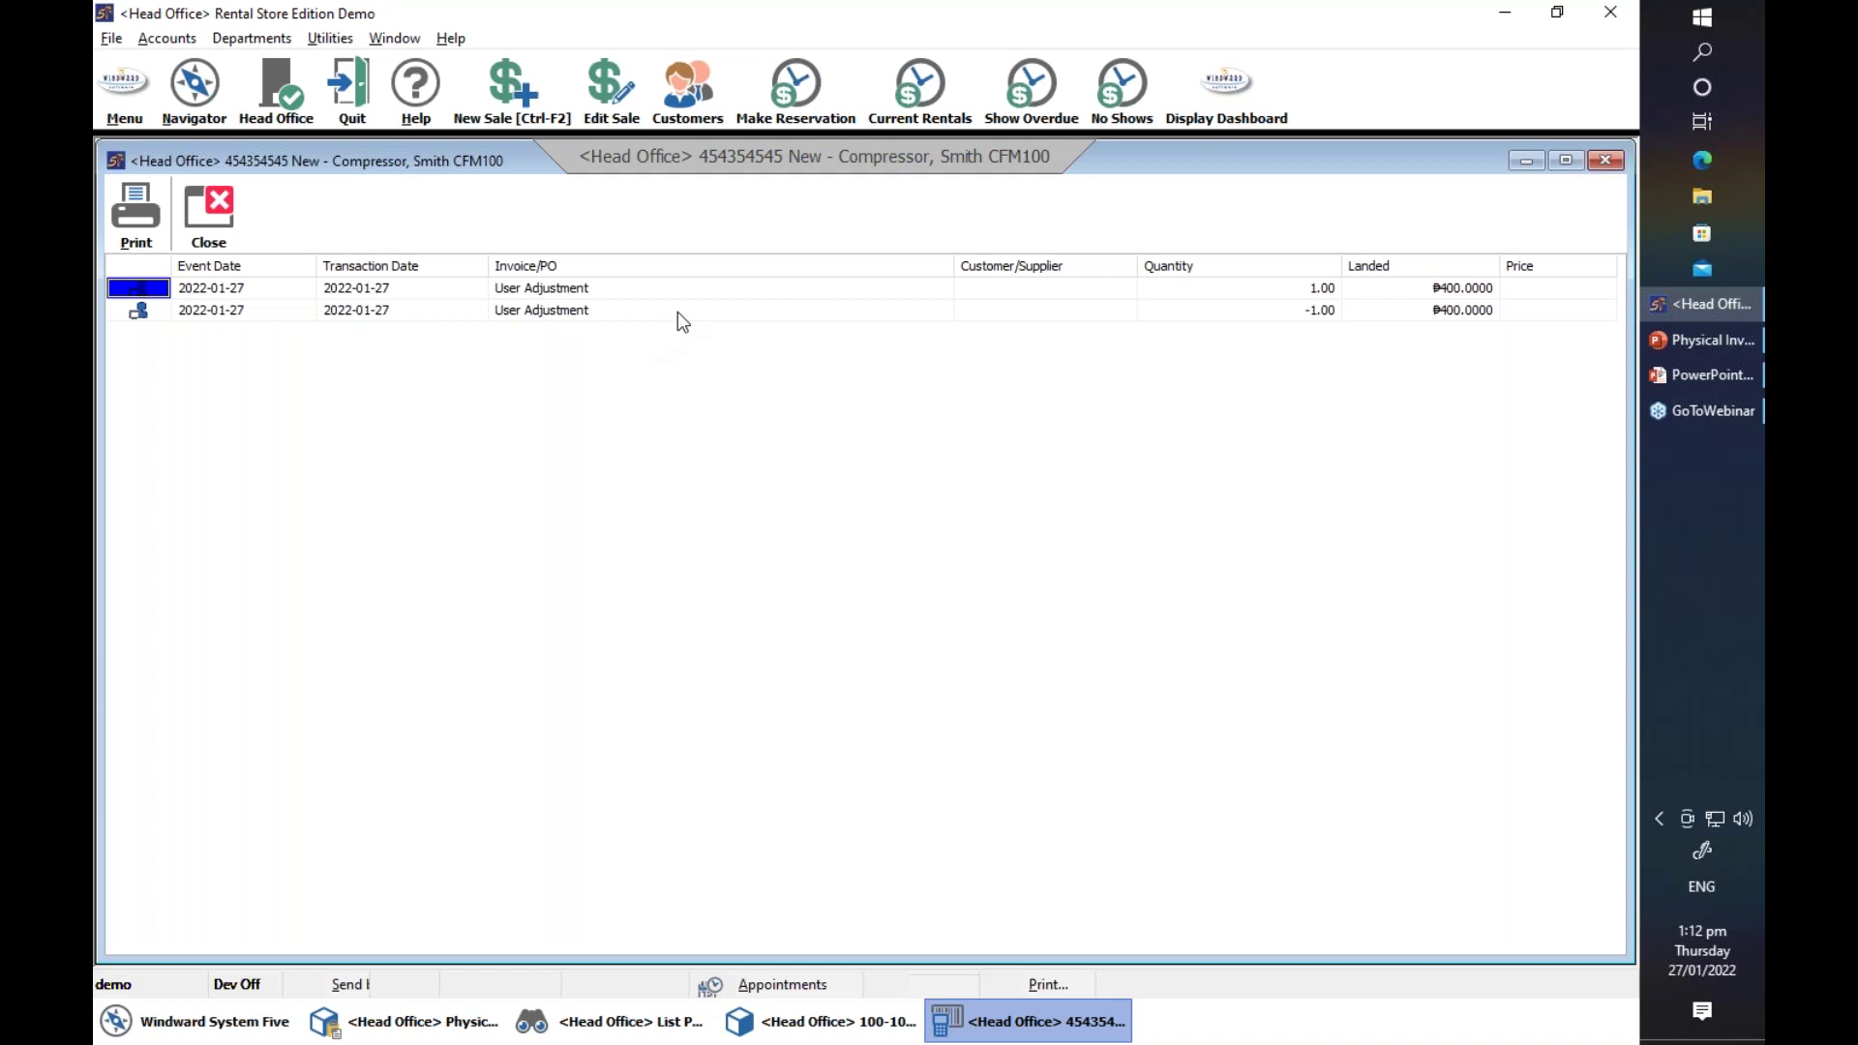
left_click(581, 314)
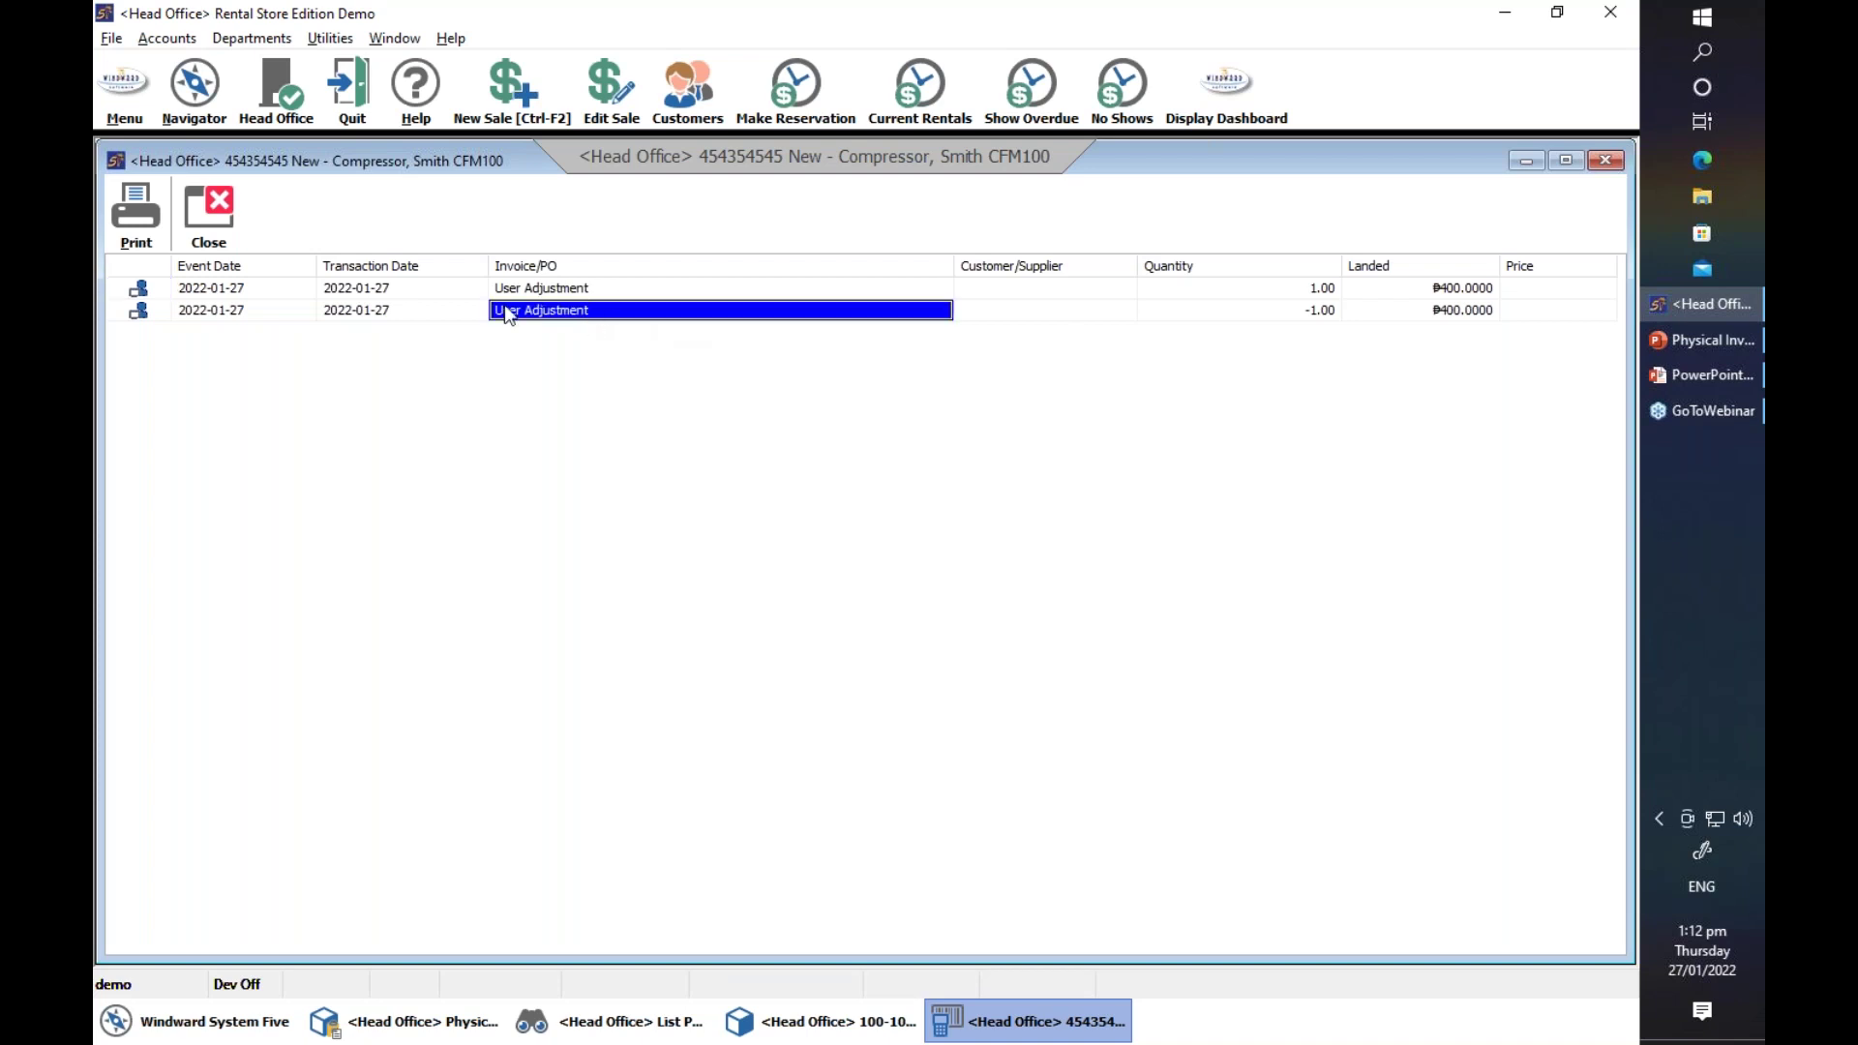
left_click(232, 215)
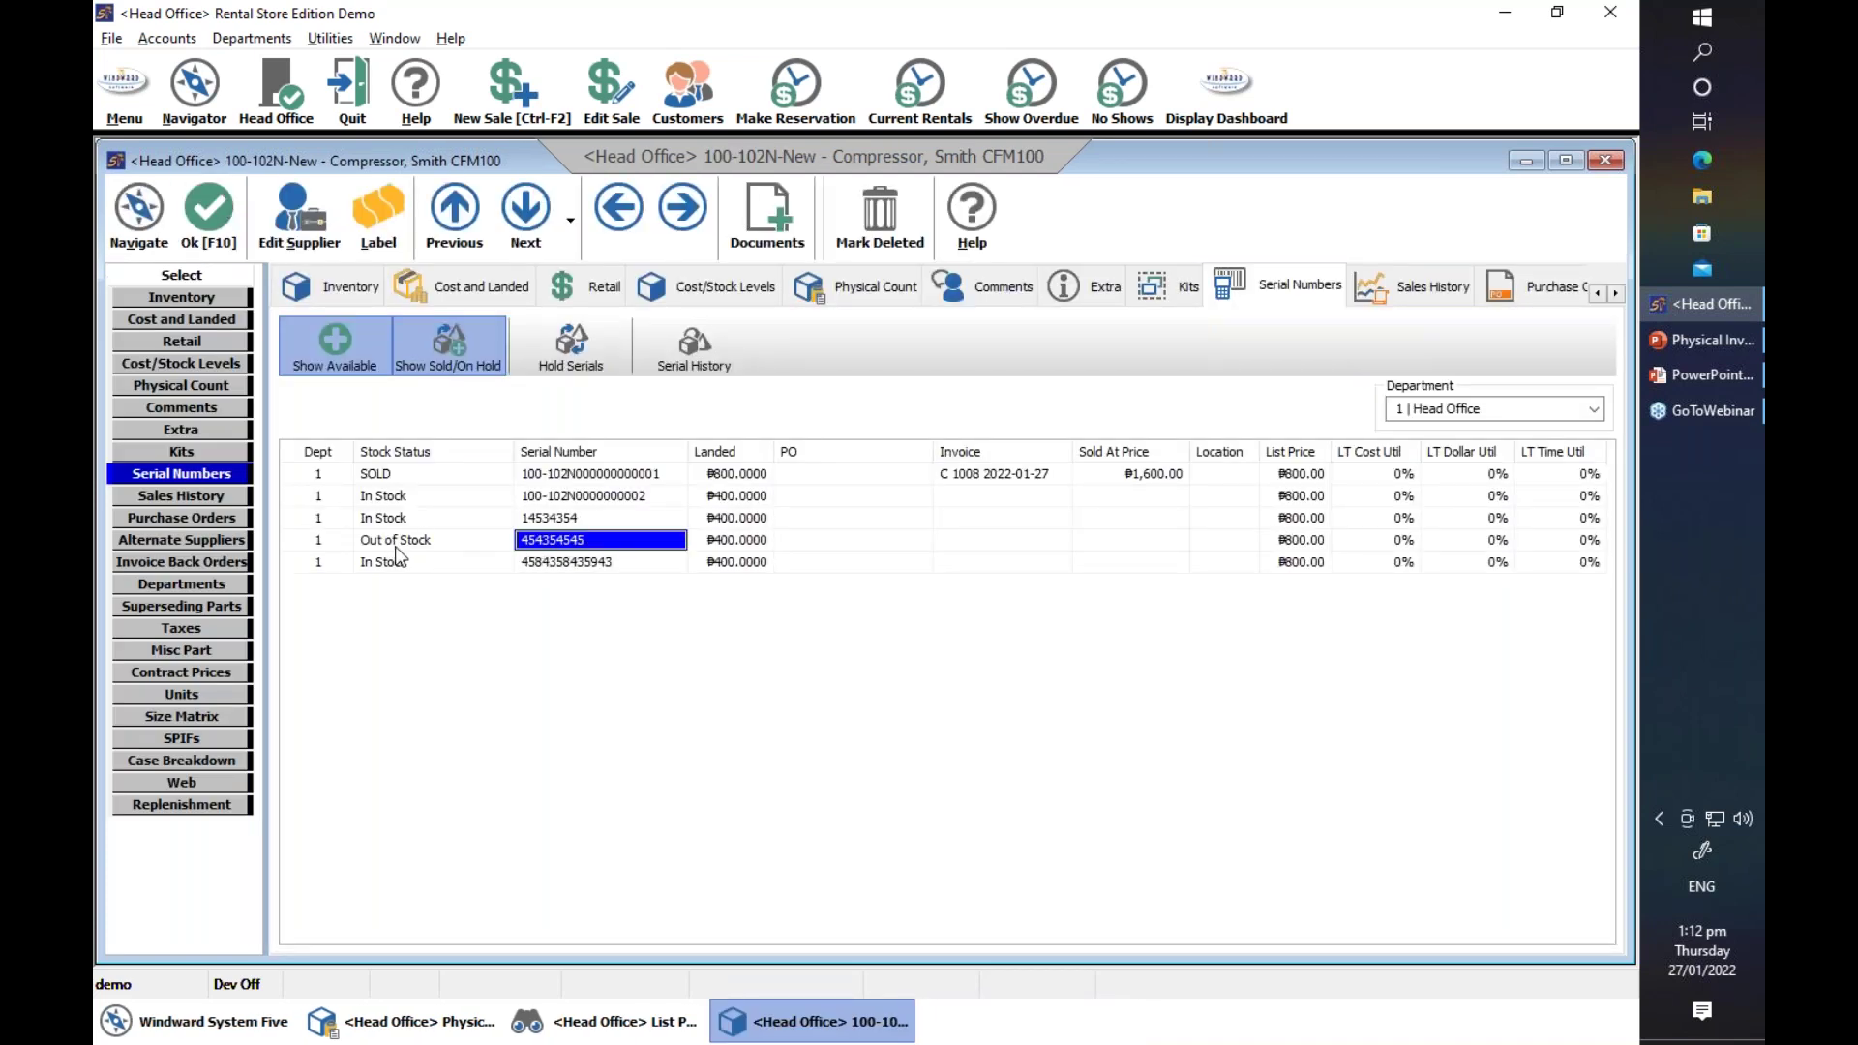
- Examine the user adjustment entries in the serial history of unit 454354545, and close the history
left_click(693, 366)
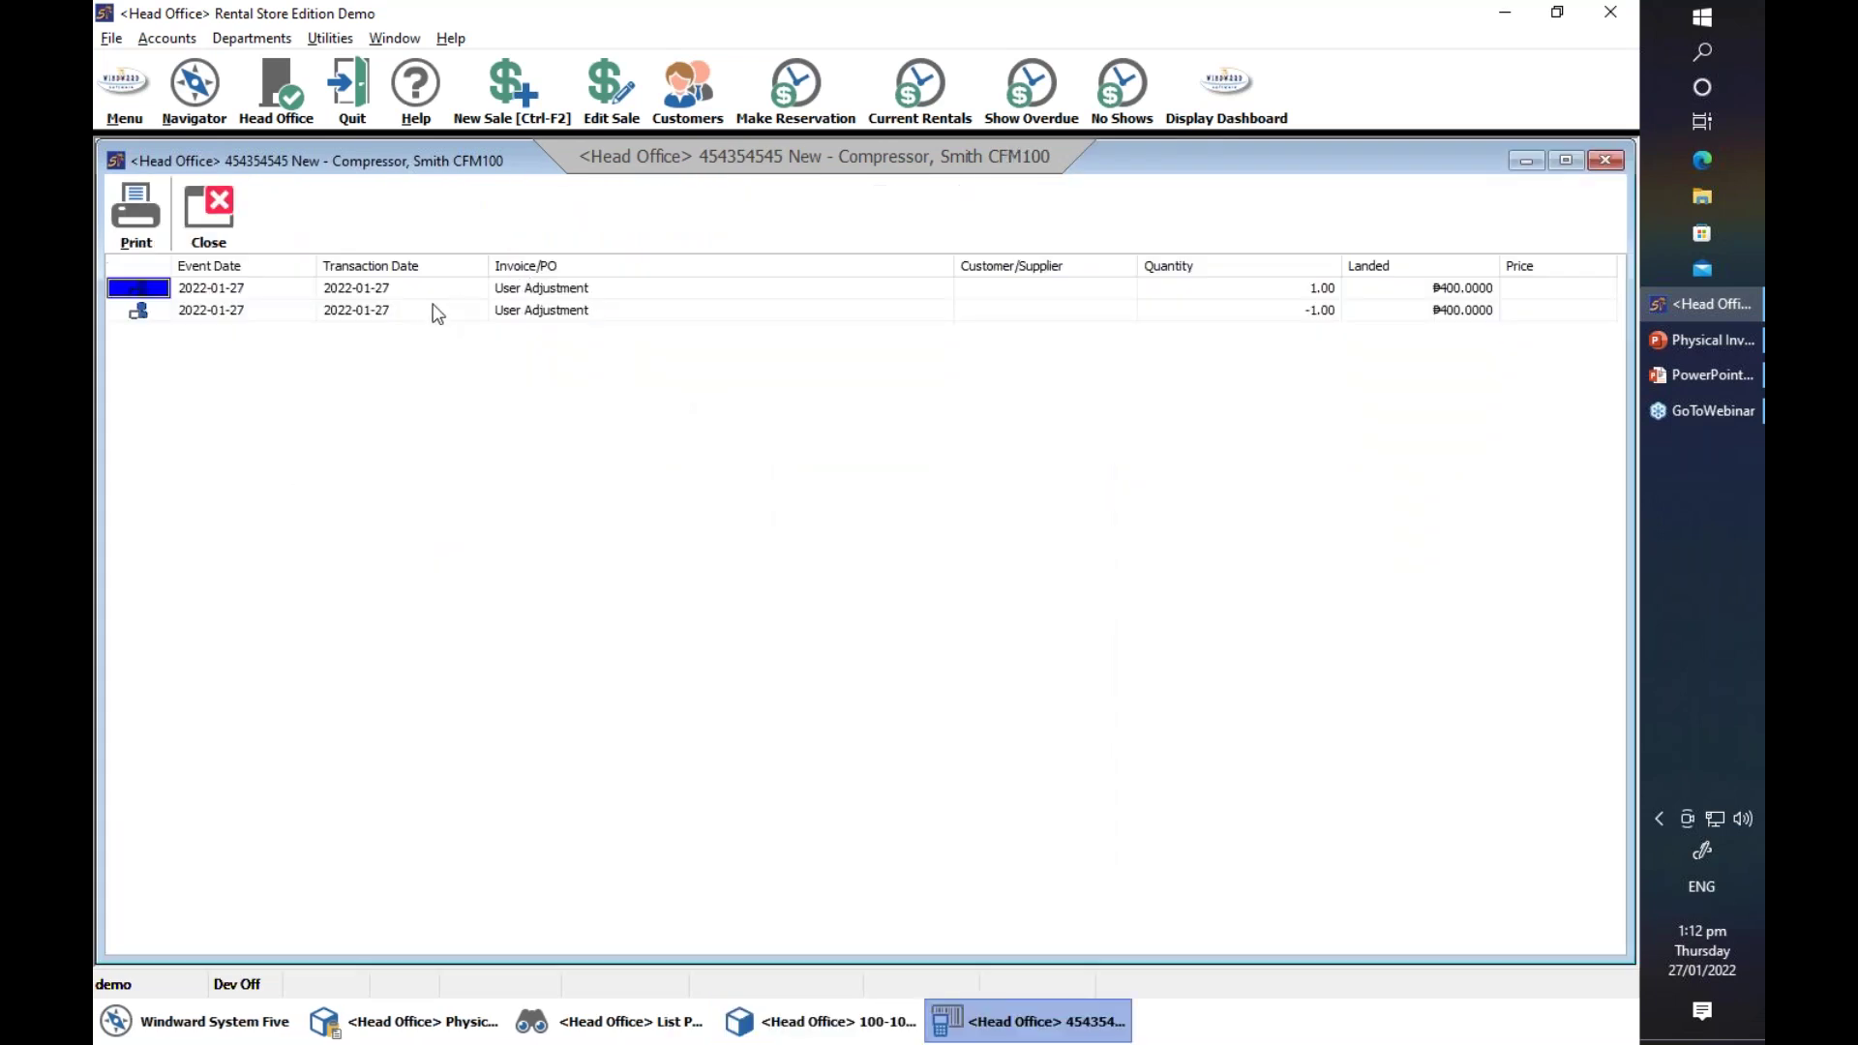
left_click(436, 293)
left_click(623, 297)
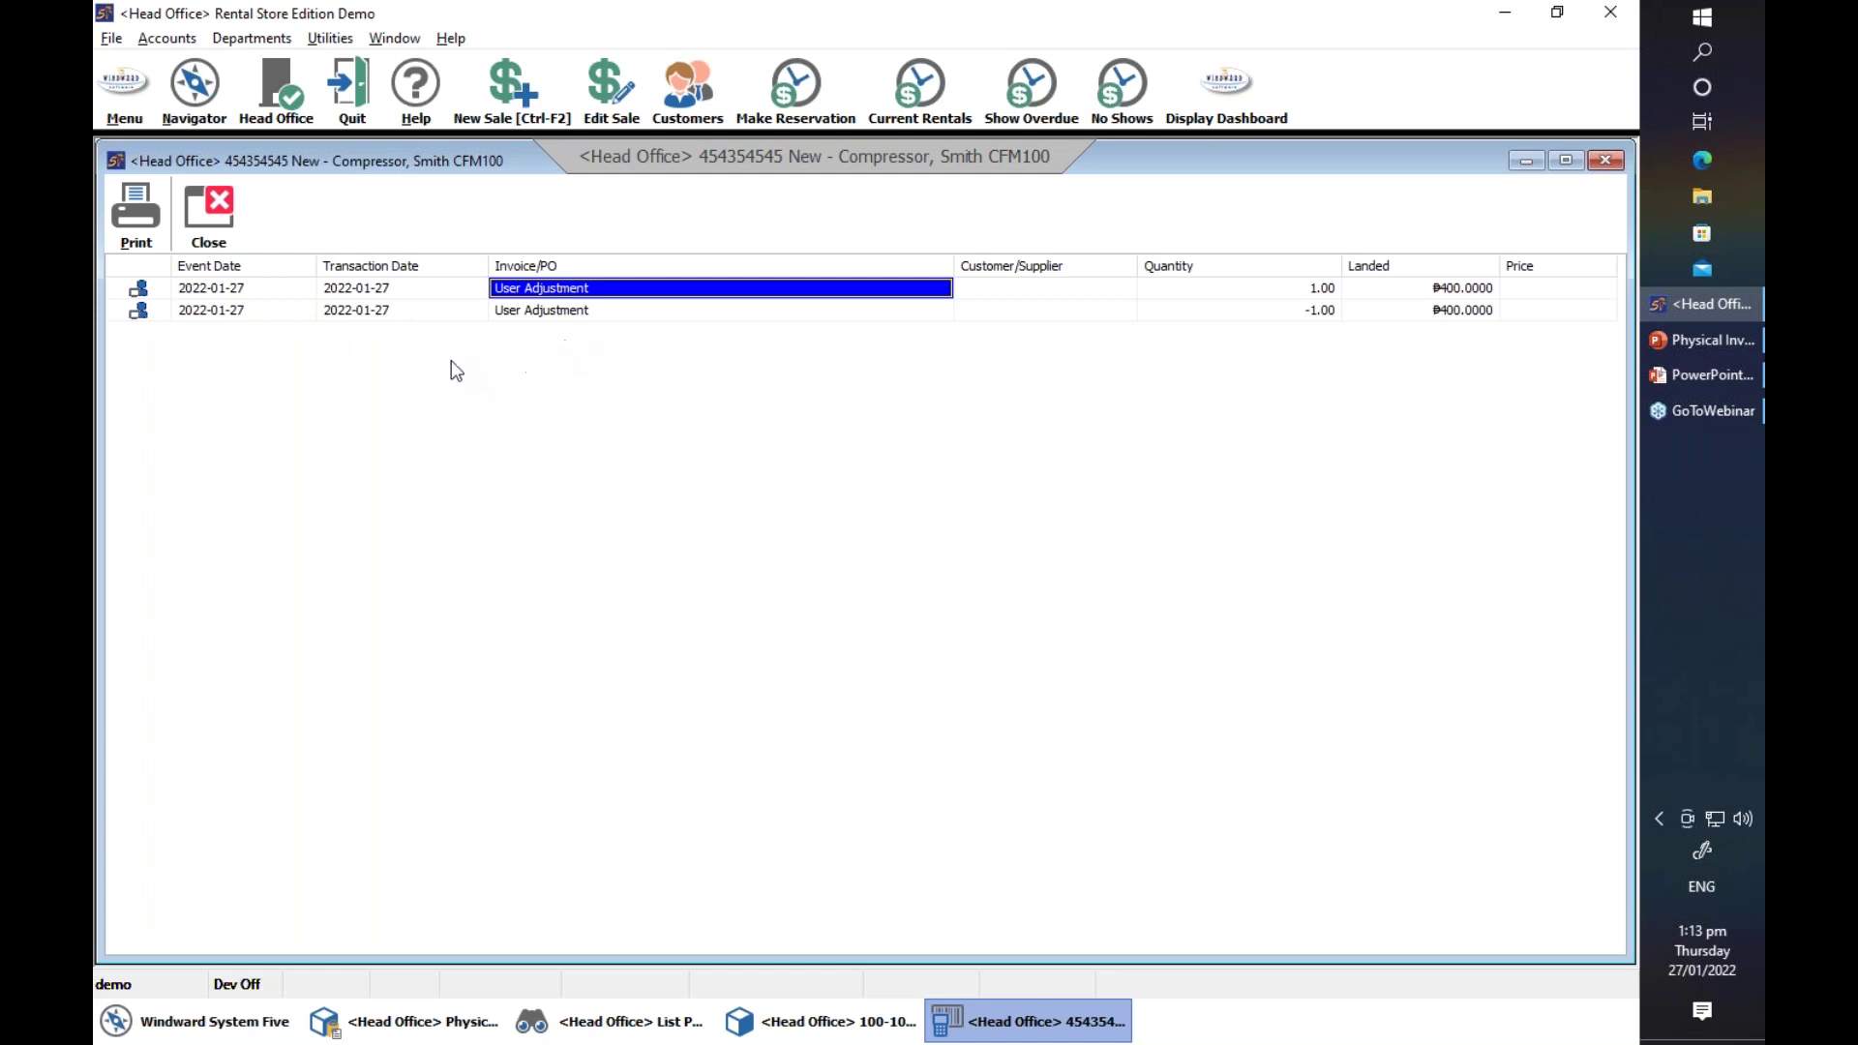
left_click(238, 229)
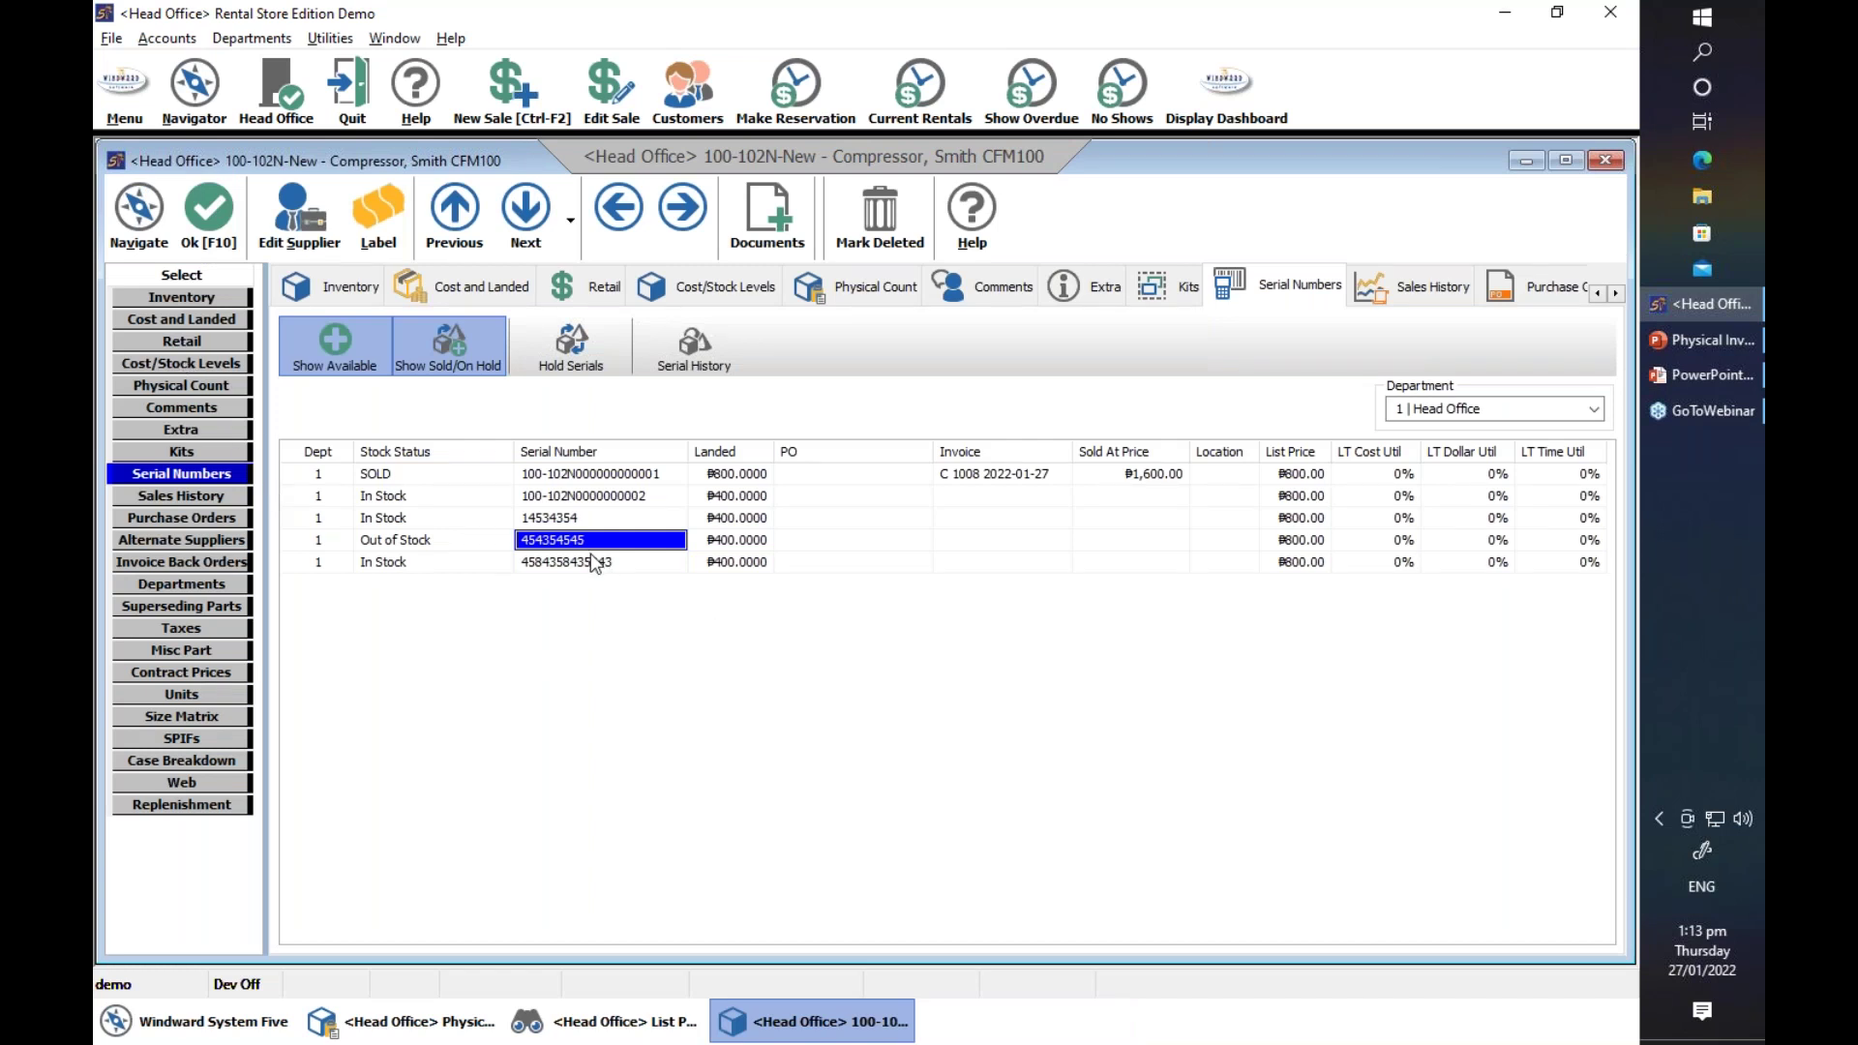
- Copy the out-of-stock serial number 454354545 and add it as a new serial line in the compressor's Cost/Stock Levels
left_click(567, 542)
right_click(568, 547)
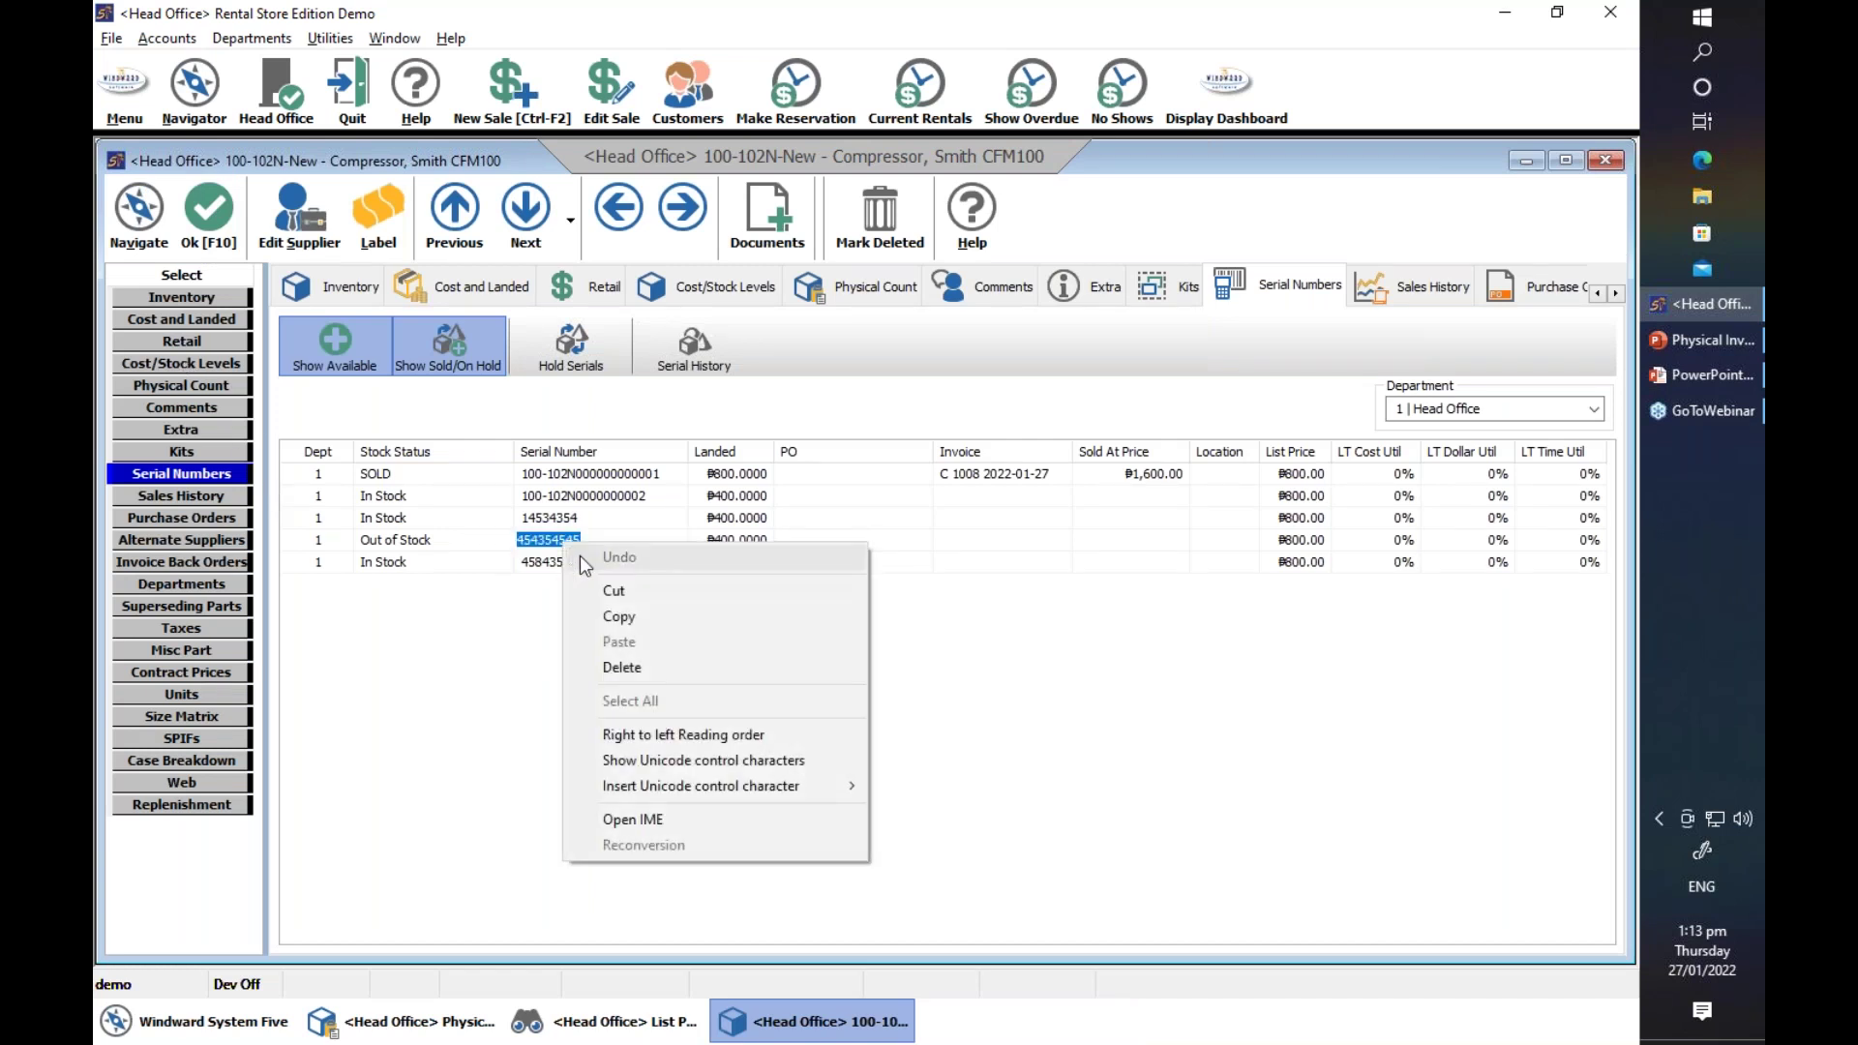
left_click(608, 620)
left_click(201, 364)
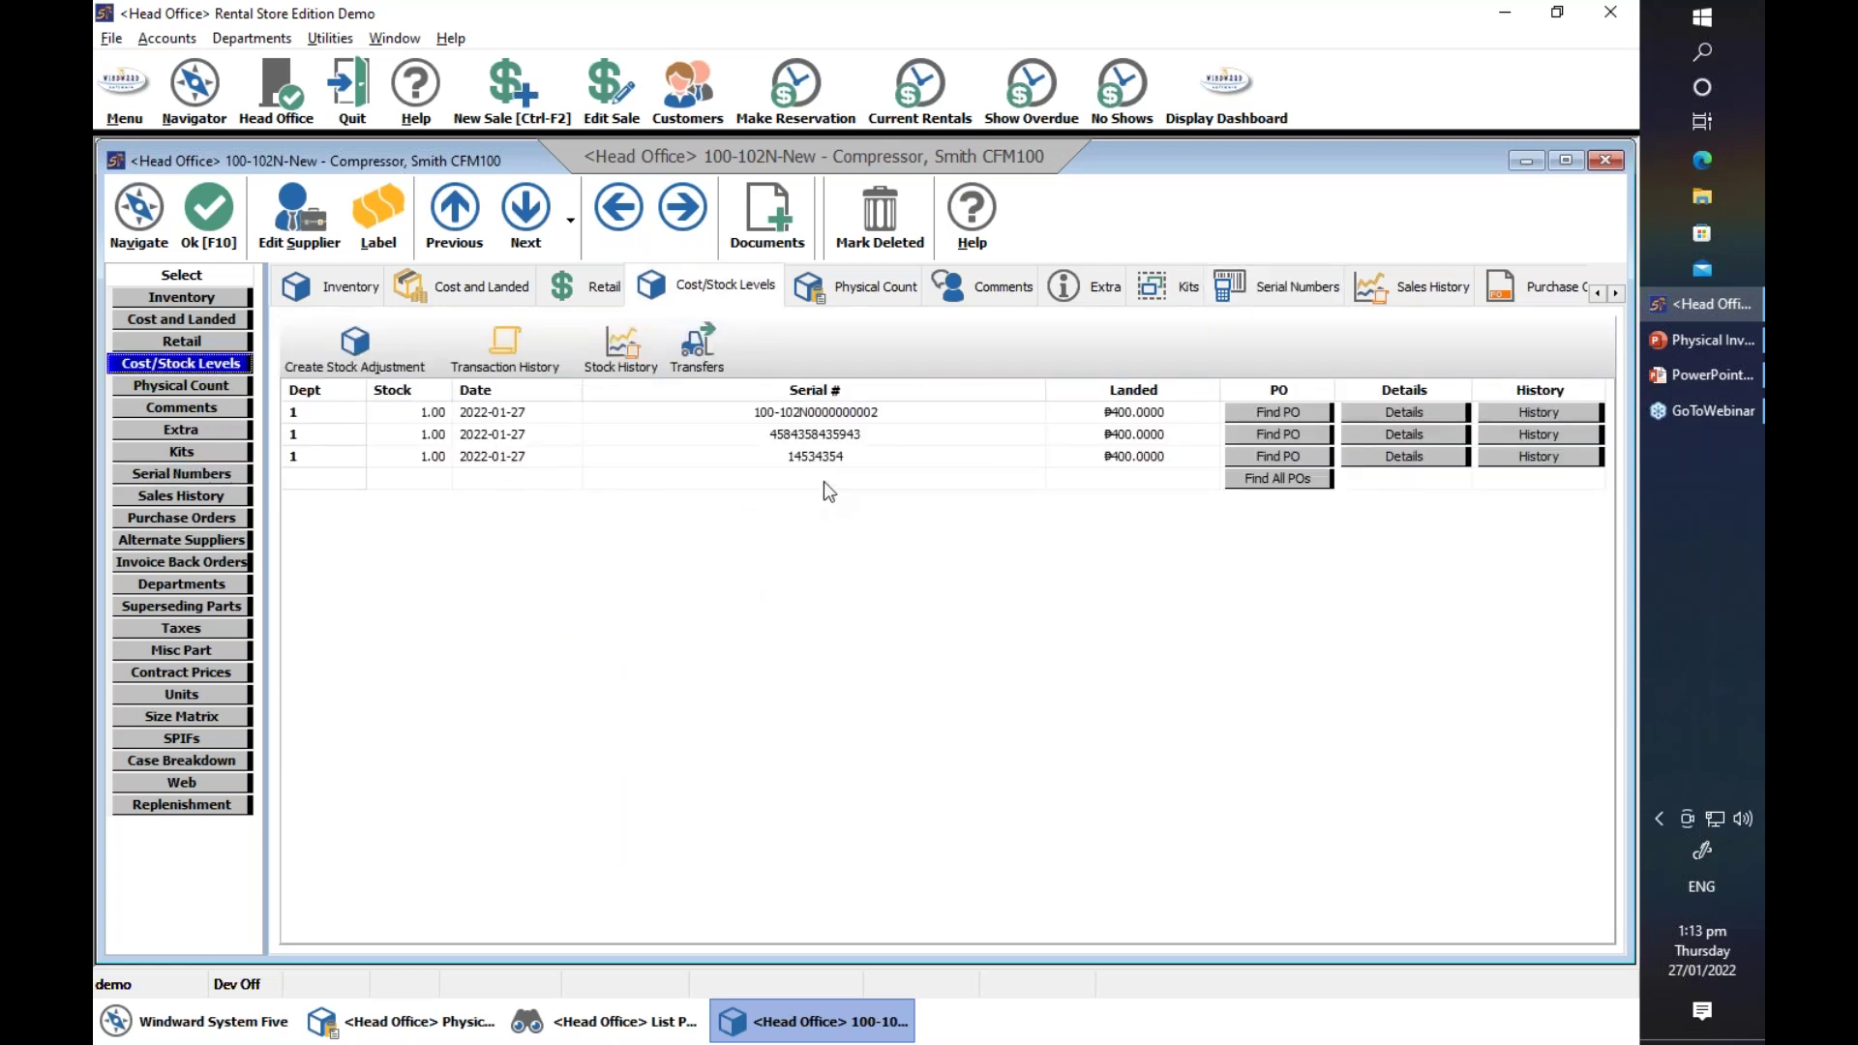
left_click(824, 483)
left_click(828, 489)
key("ctrl+v")
key("Return")
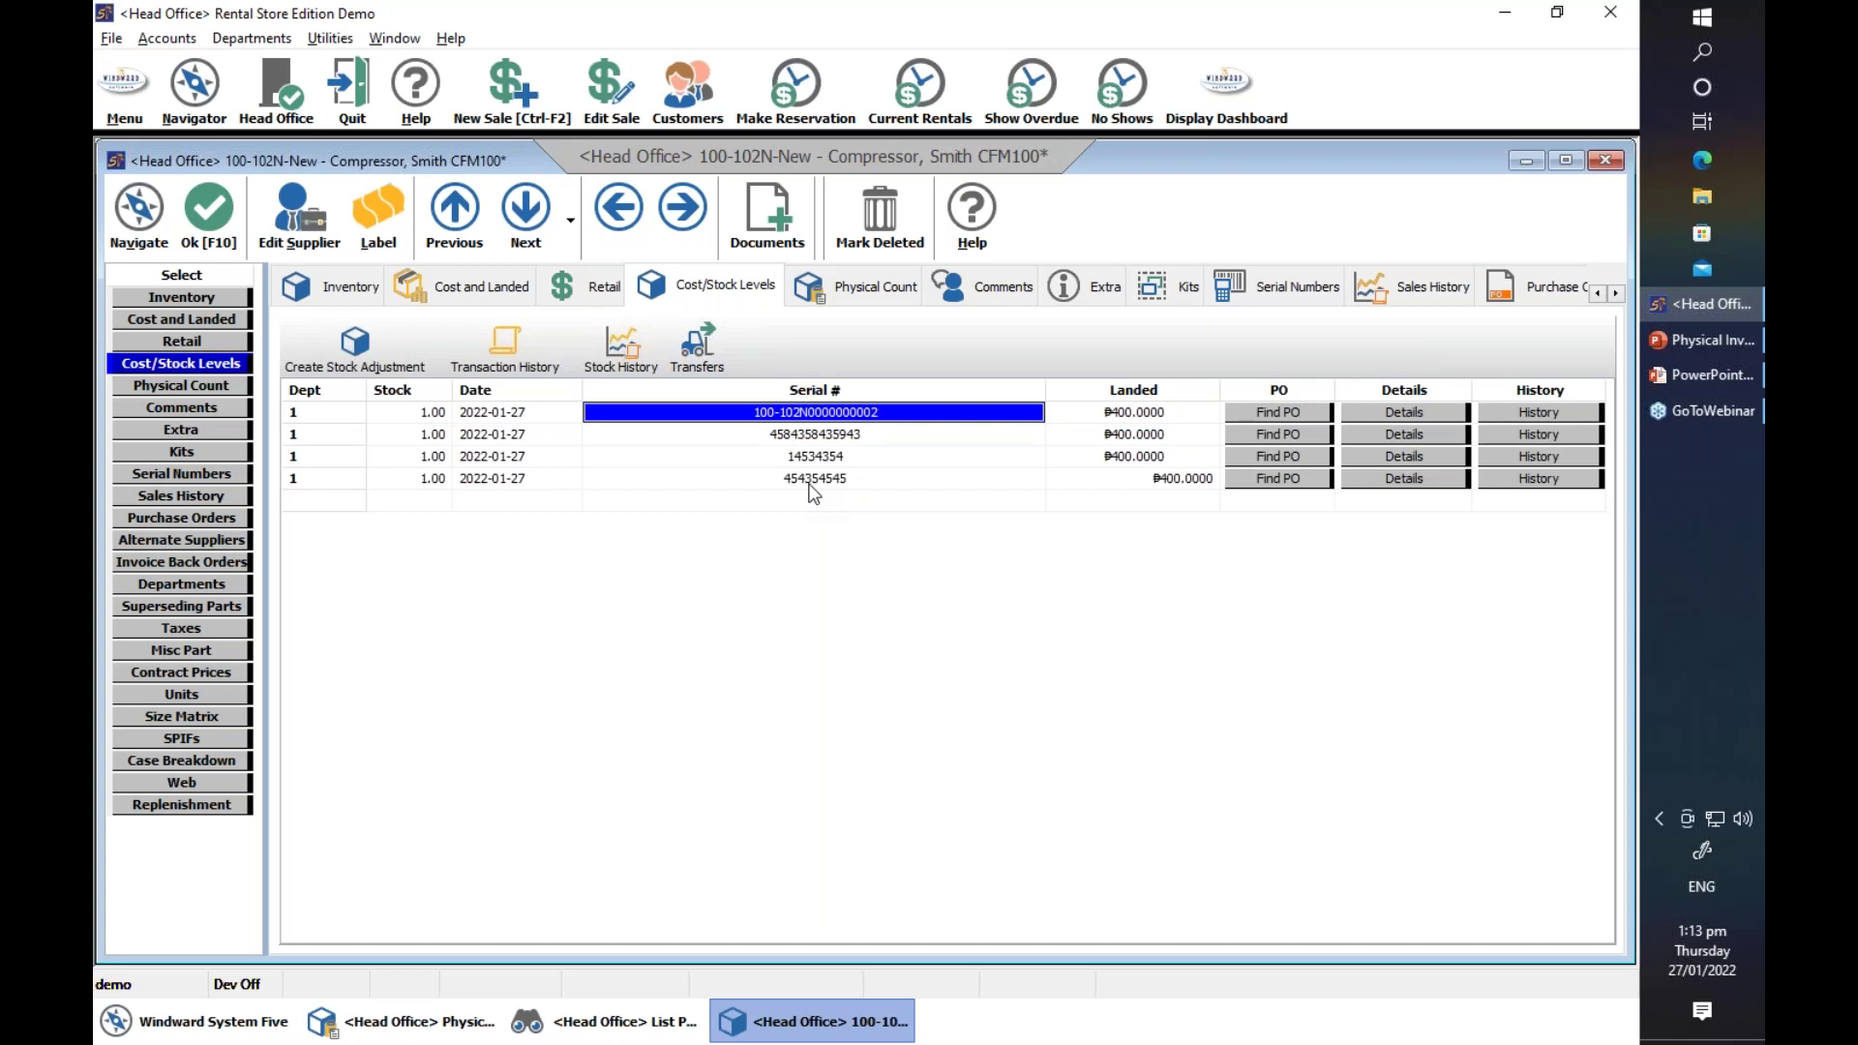
left_click(813, 481)
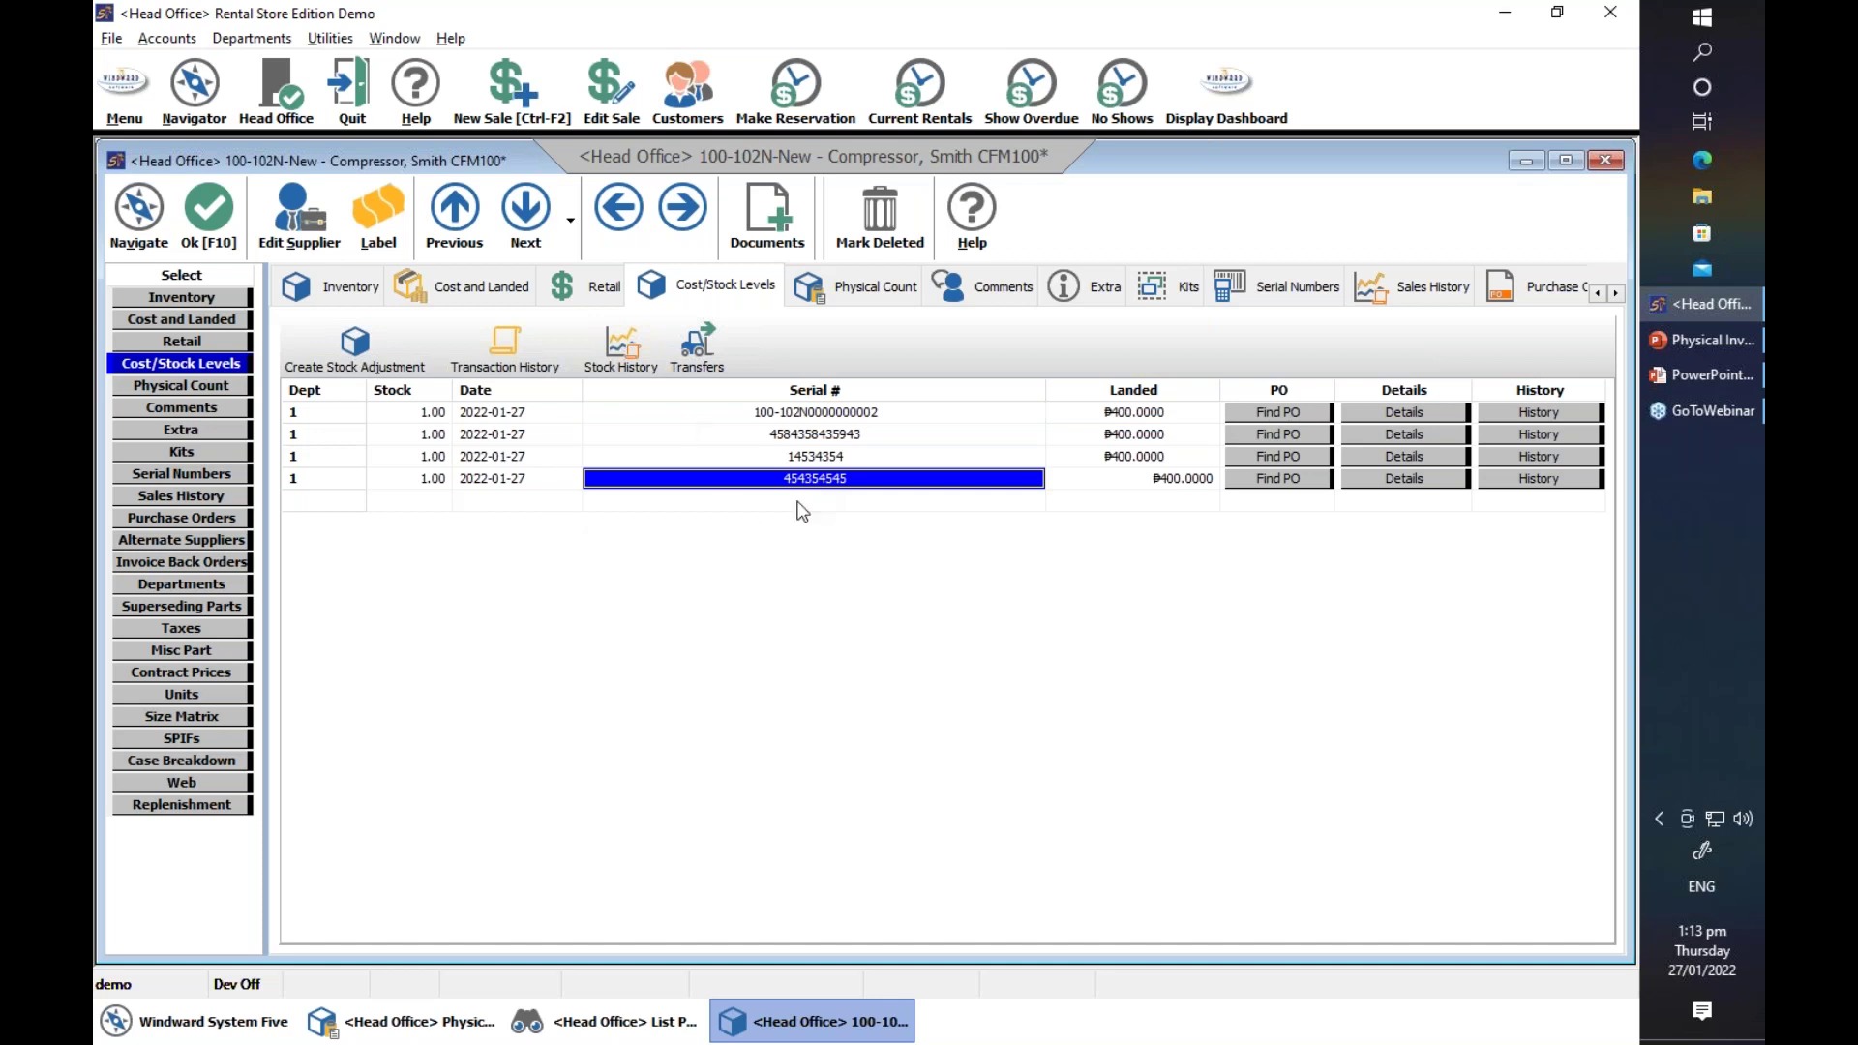
left_click(1279, 479)
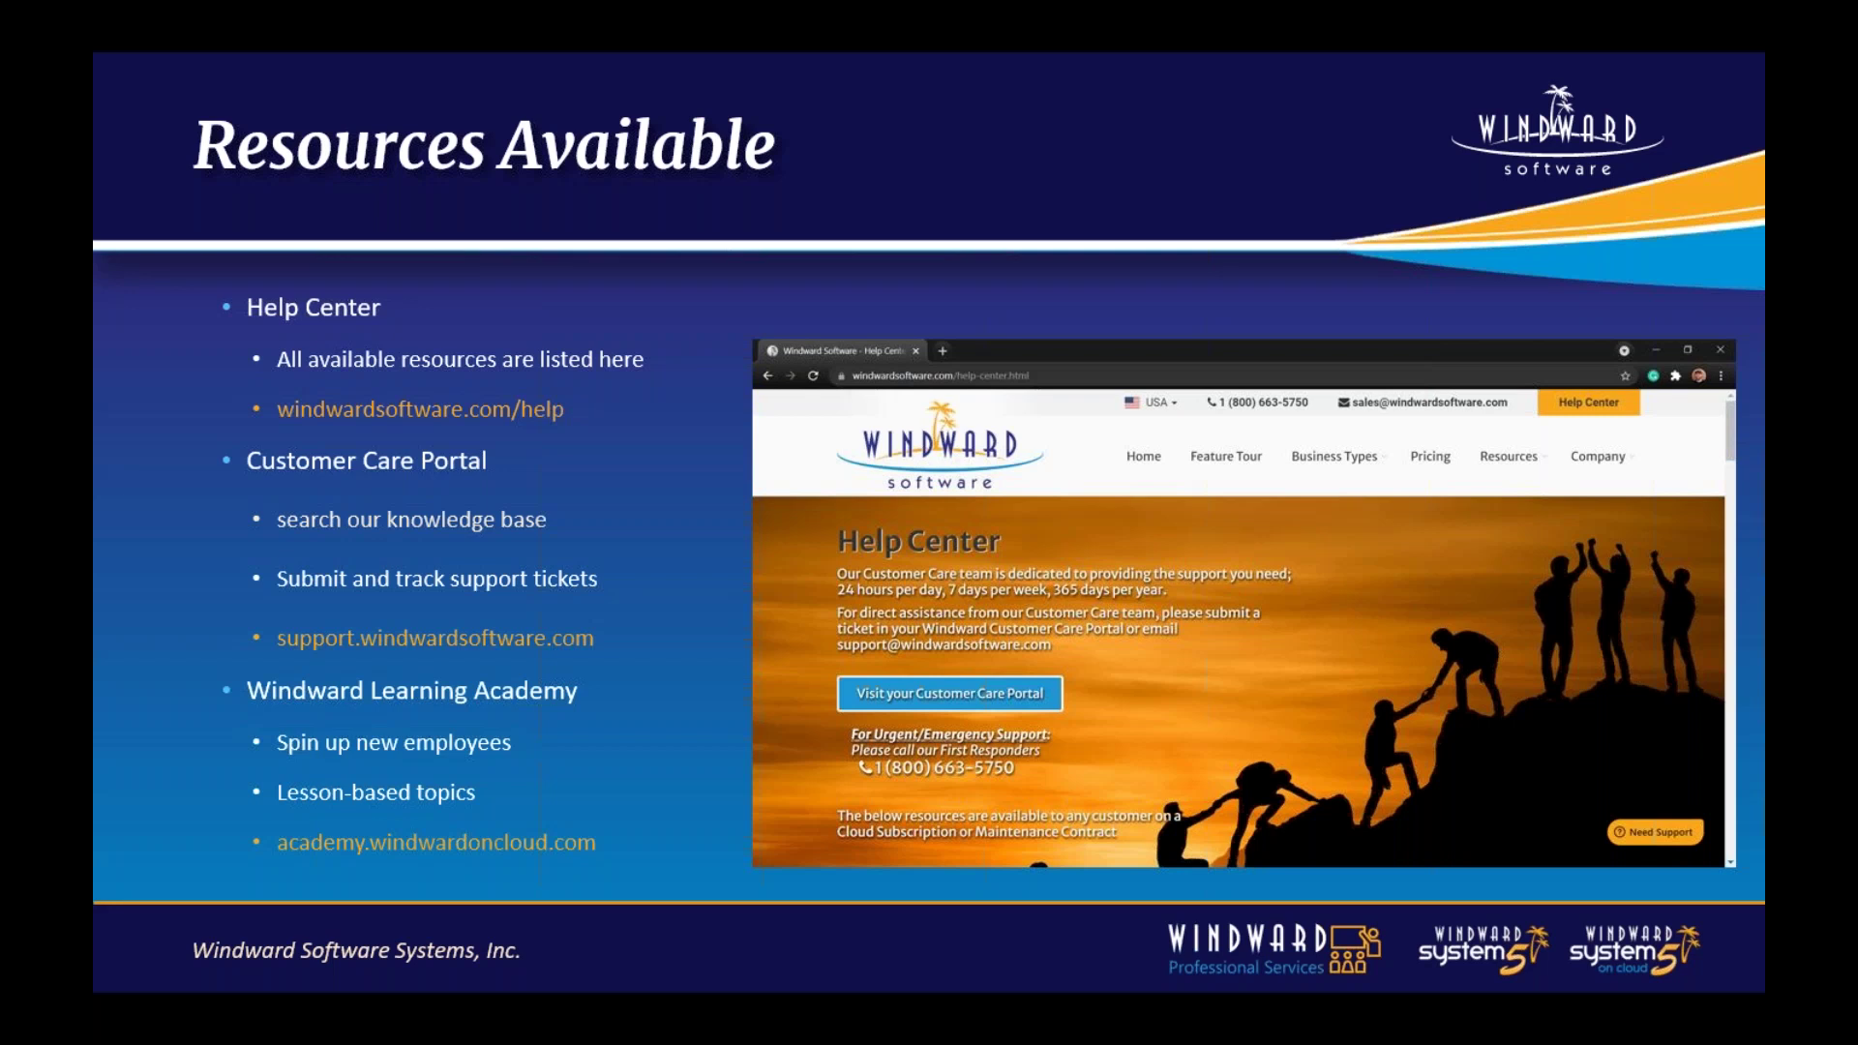
key("Right")
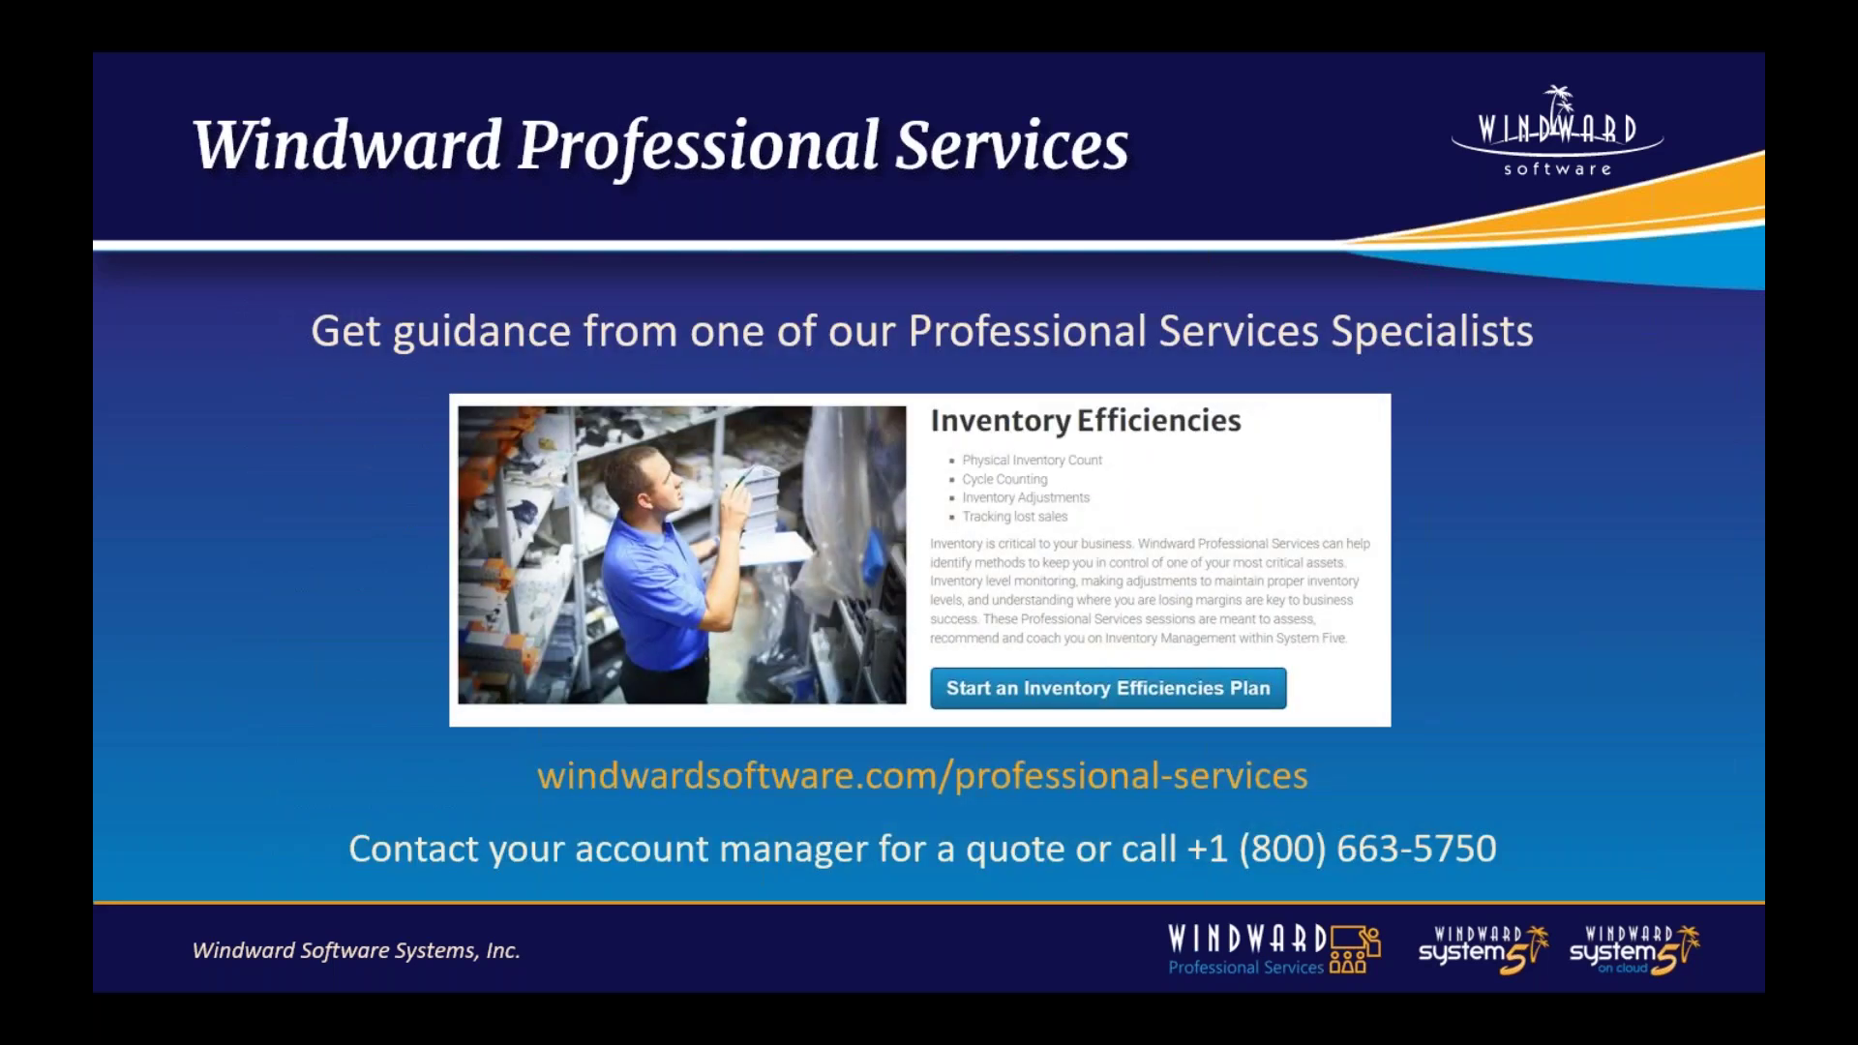
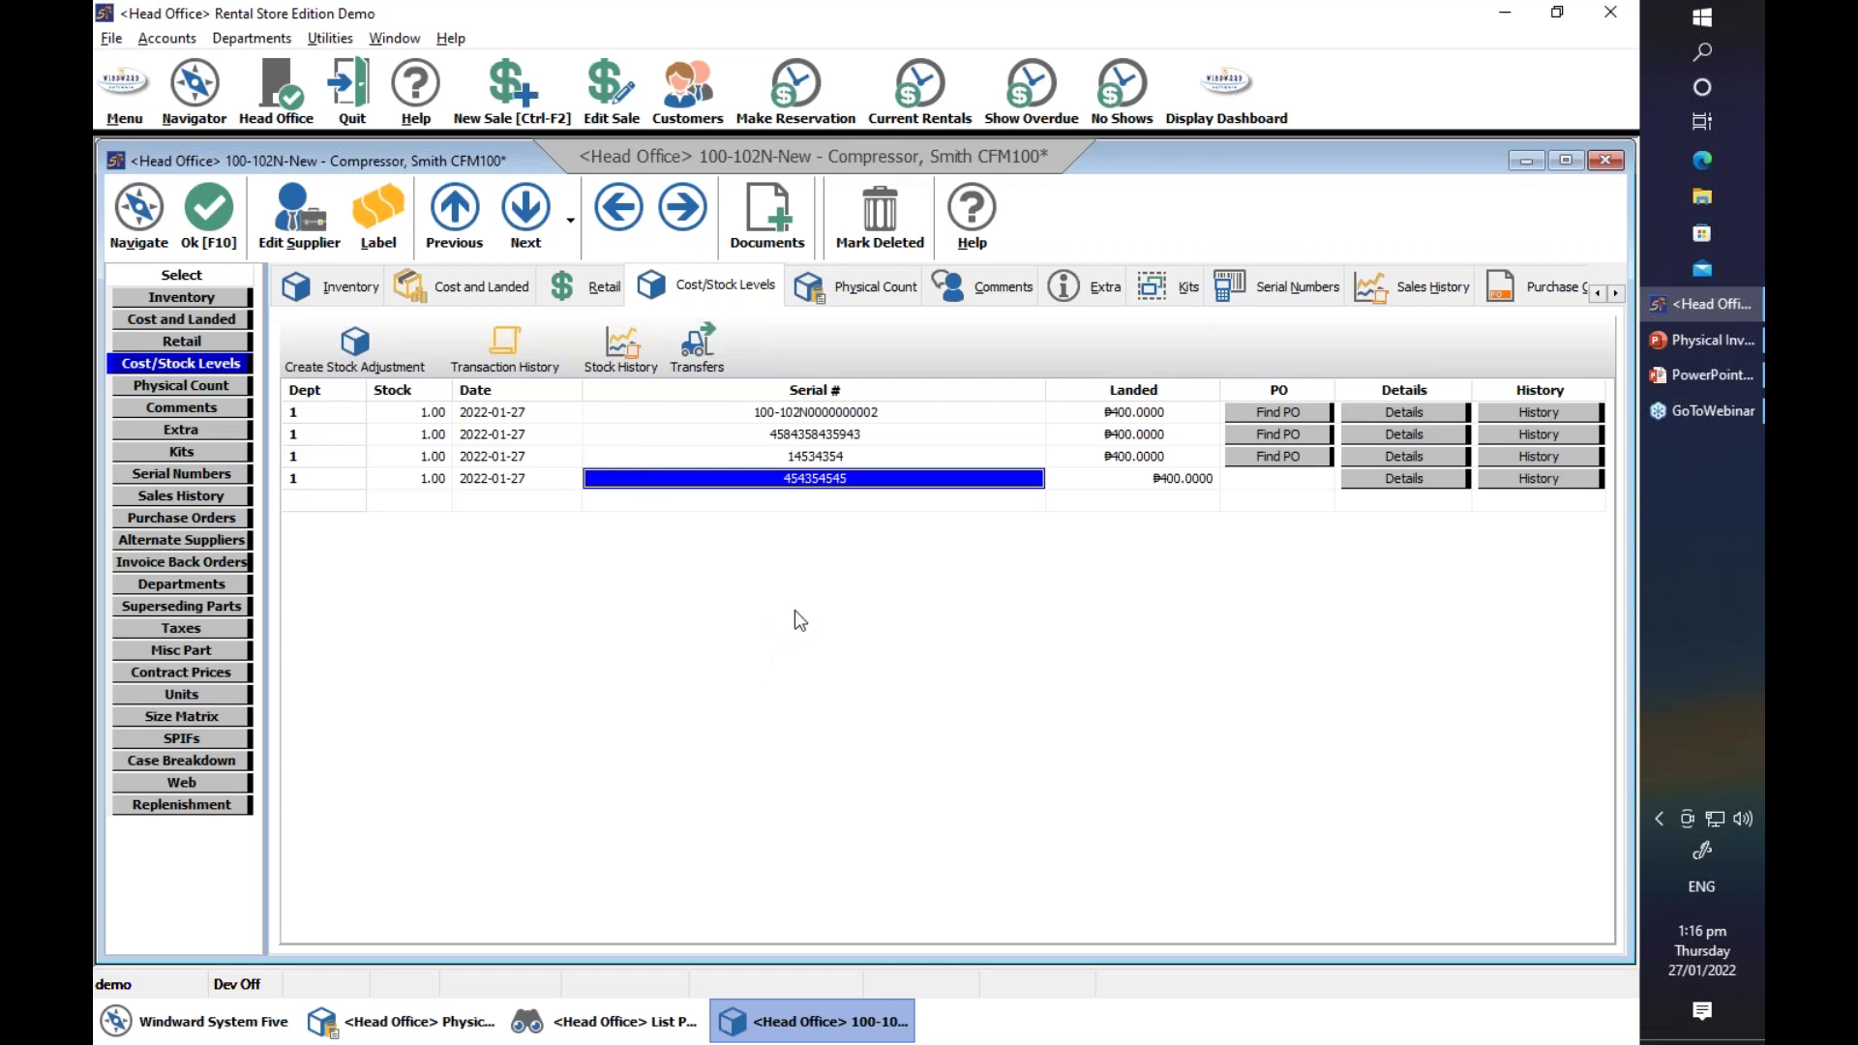
- Check the compressor's stock quantities and its Cost/Stock Levels serial lines, and save the inventory record
left_click(229, 294)
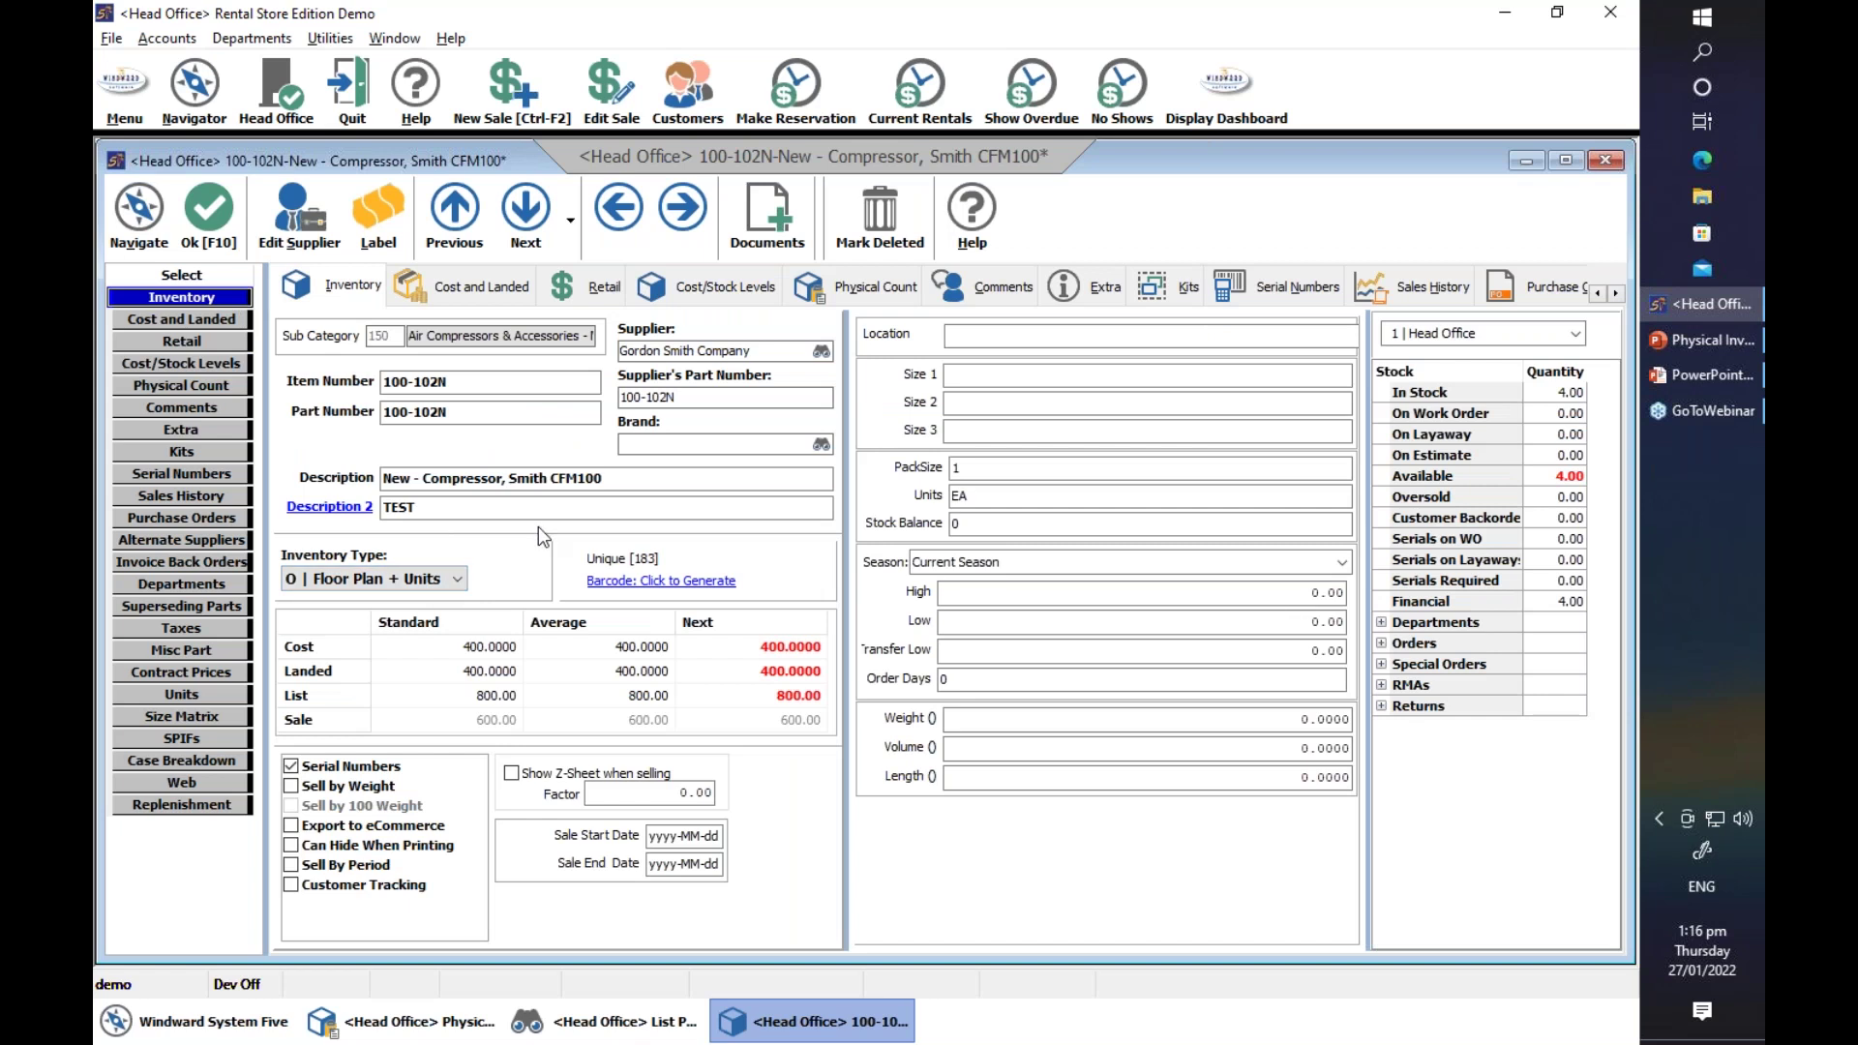
left_click(182, 364)
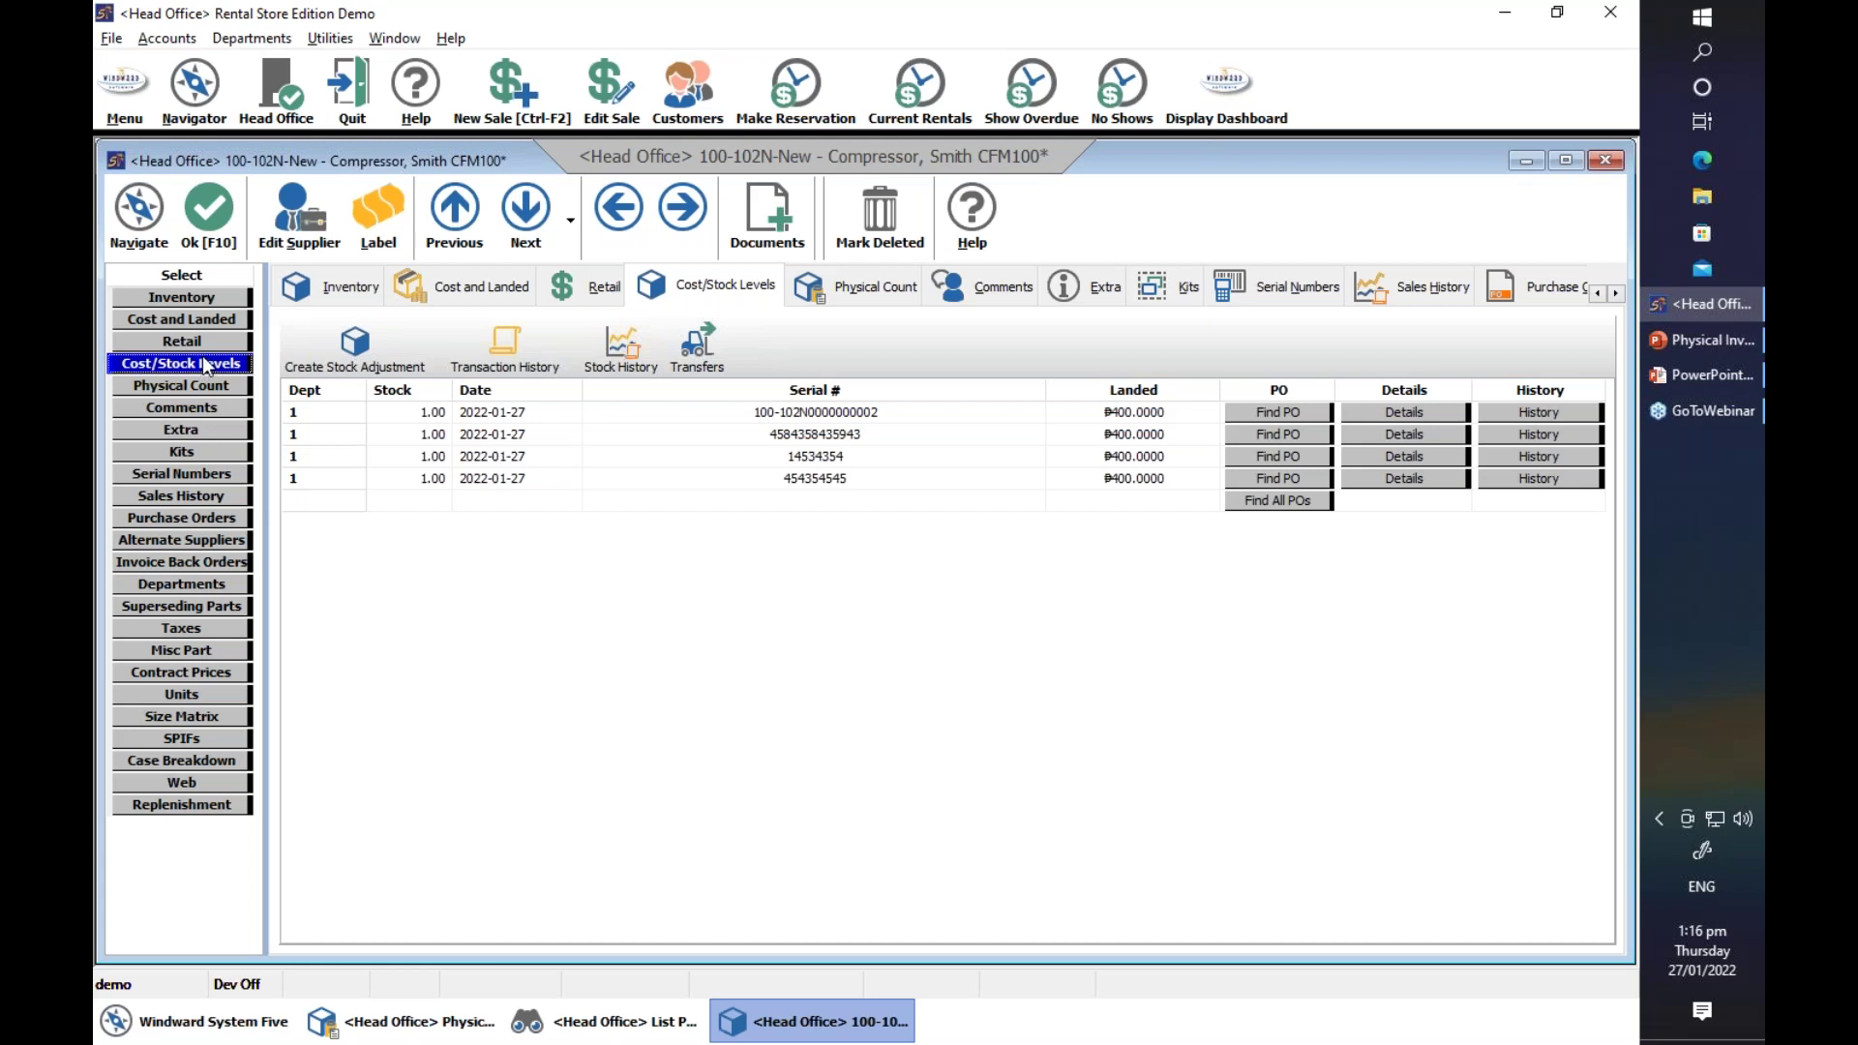
left_click(208, 295)
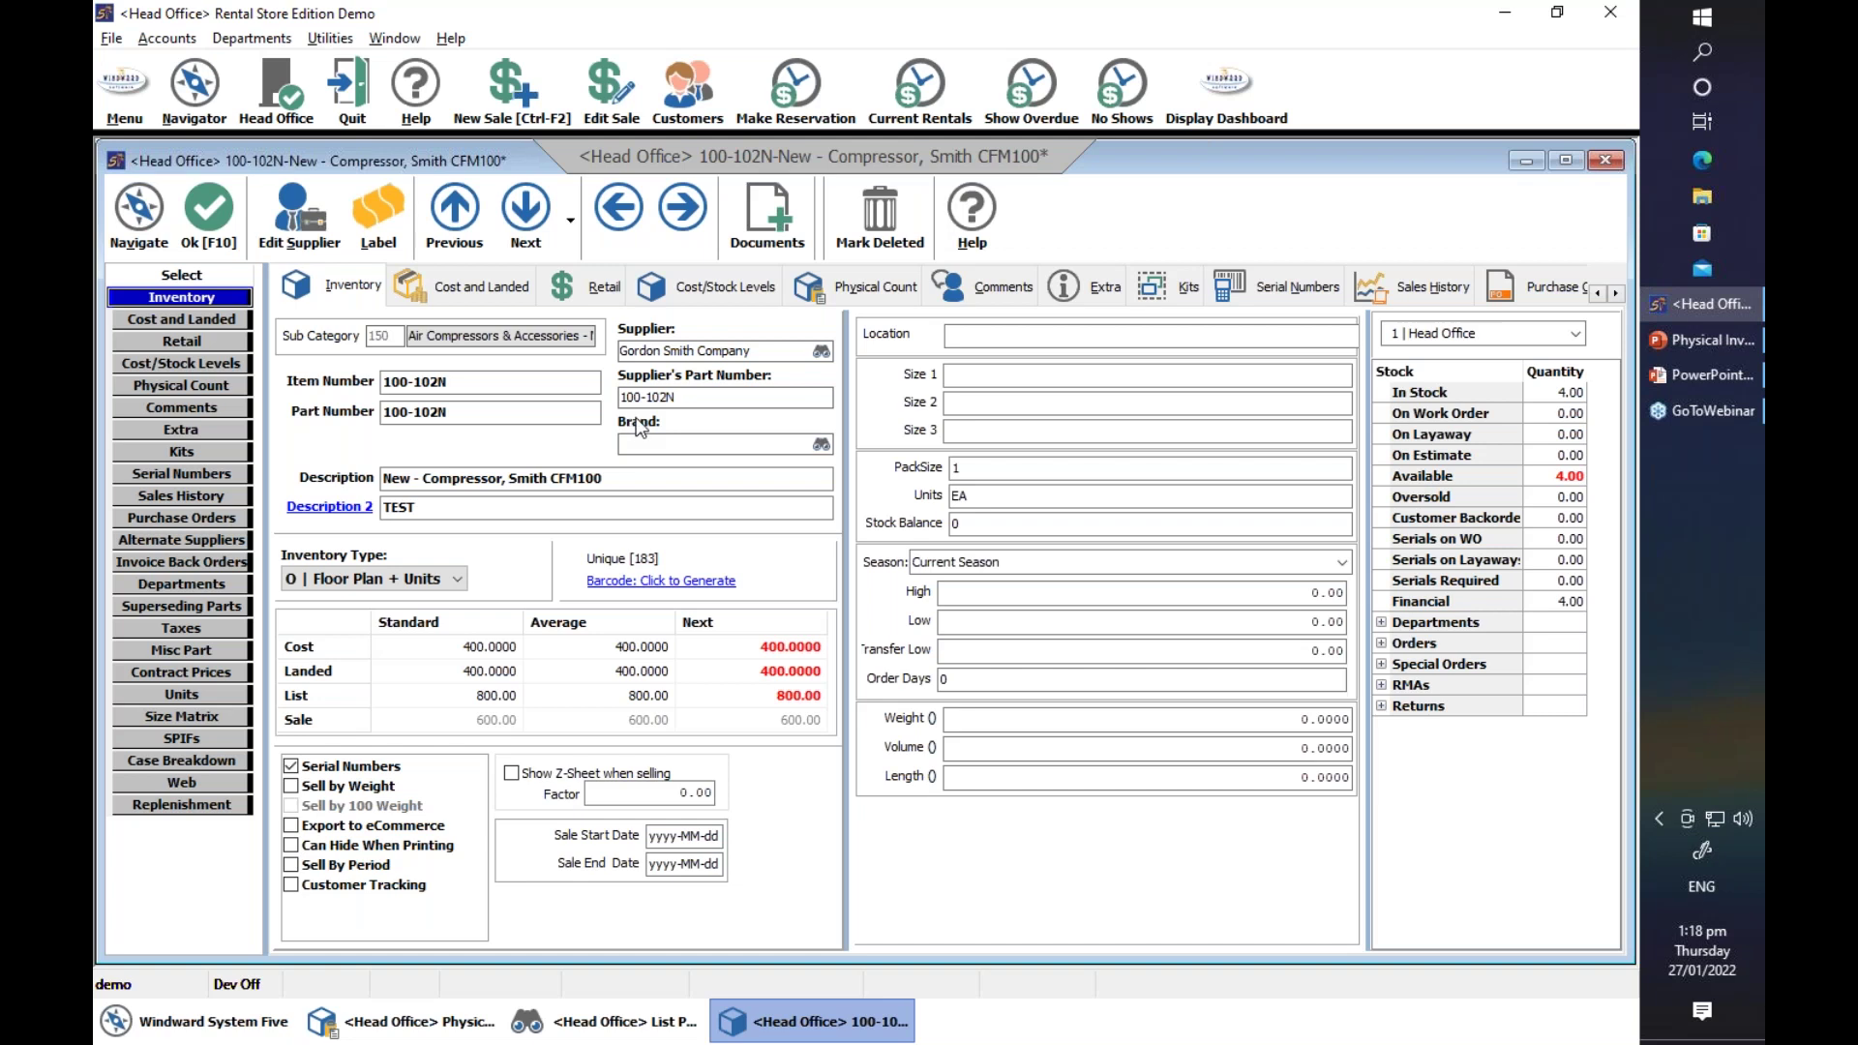
left_click(223, 218)
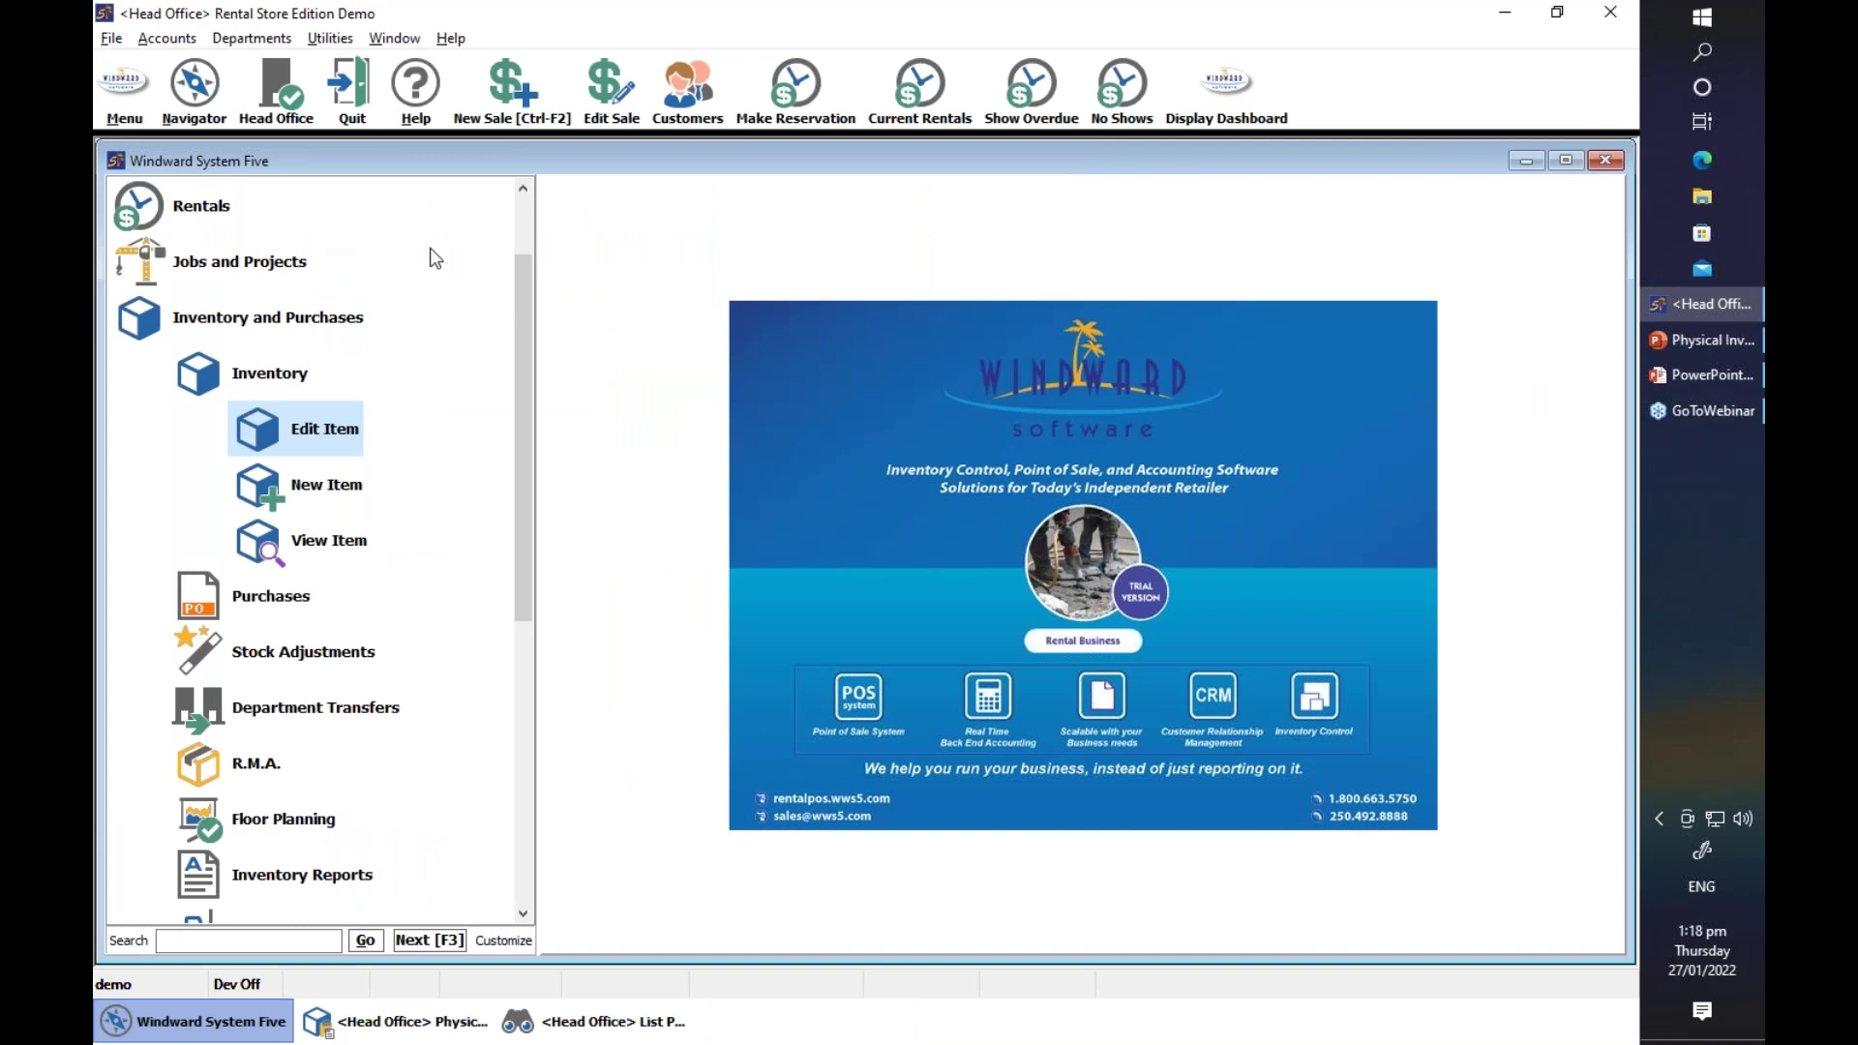
- Look over the main categories and subcategories available for narrowing a part search, and cancel Part Find
left_click_drag(517, 282, 525, 230)
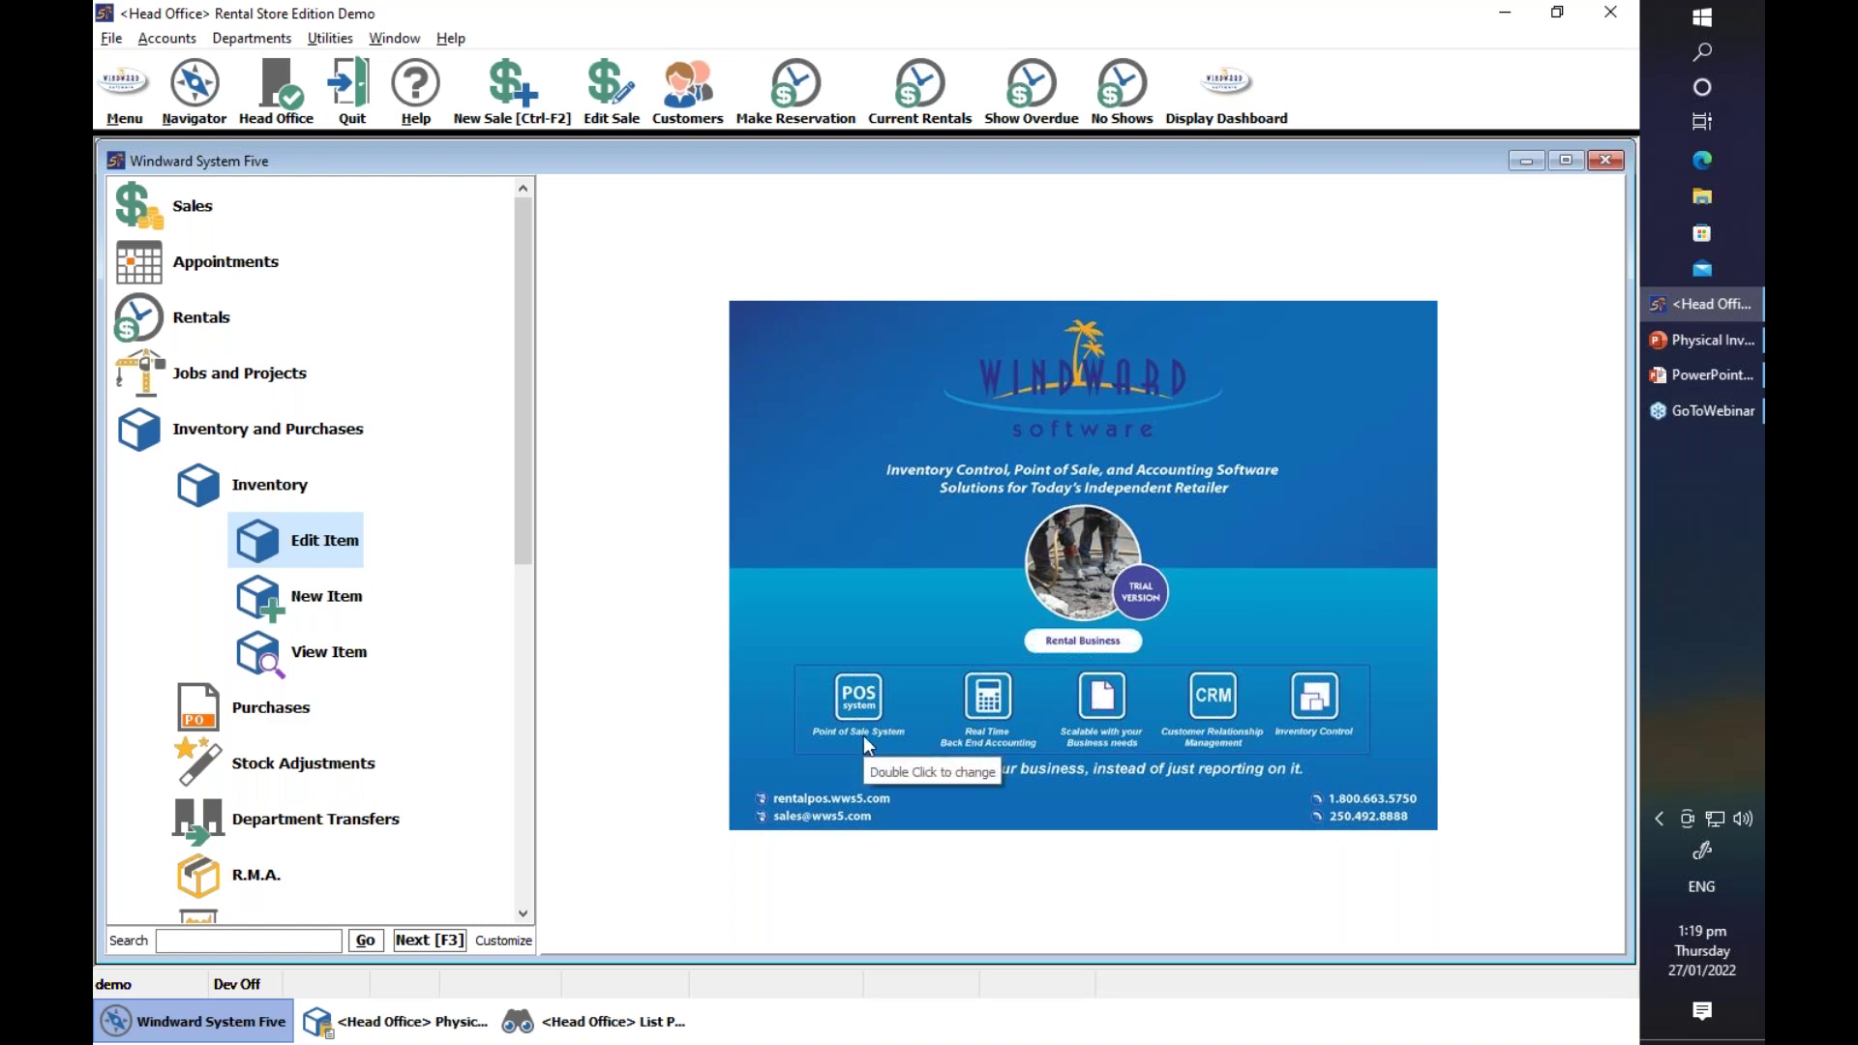
left_click(474, 561)
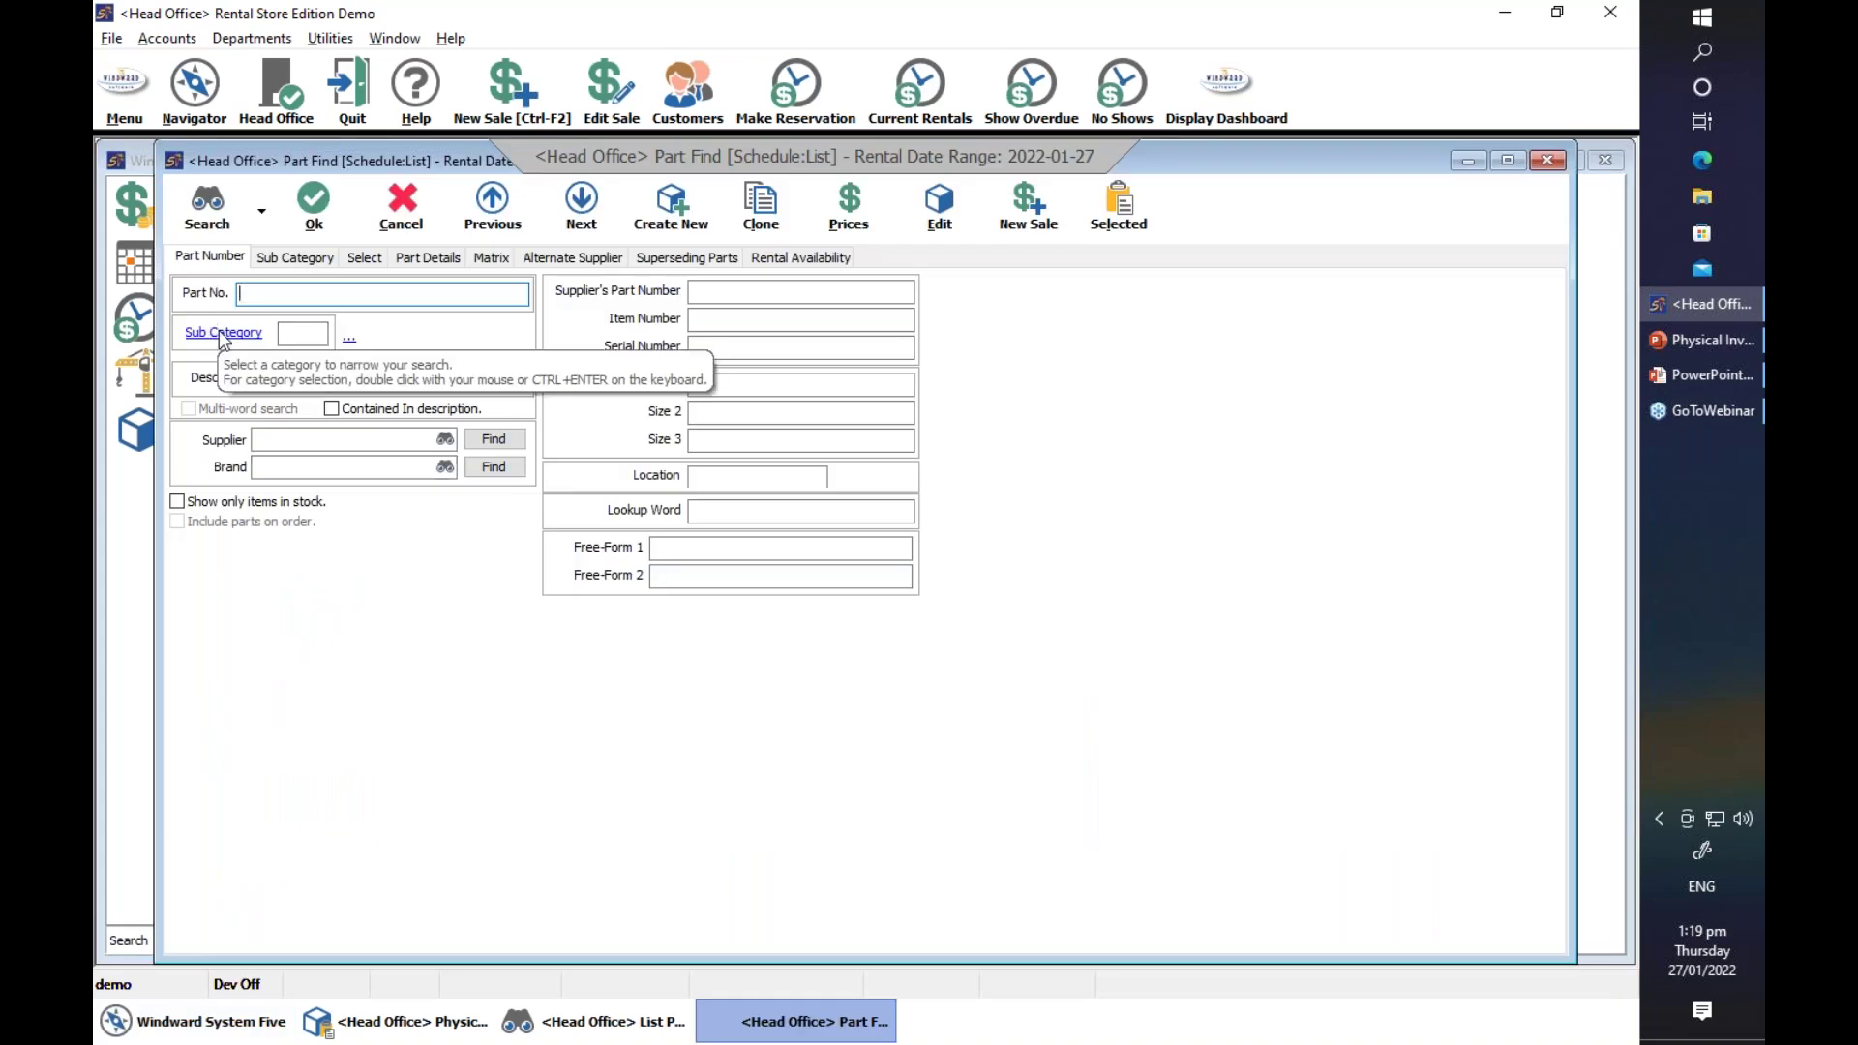
left_click(222, 333)
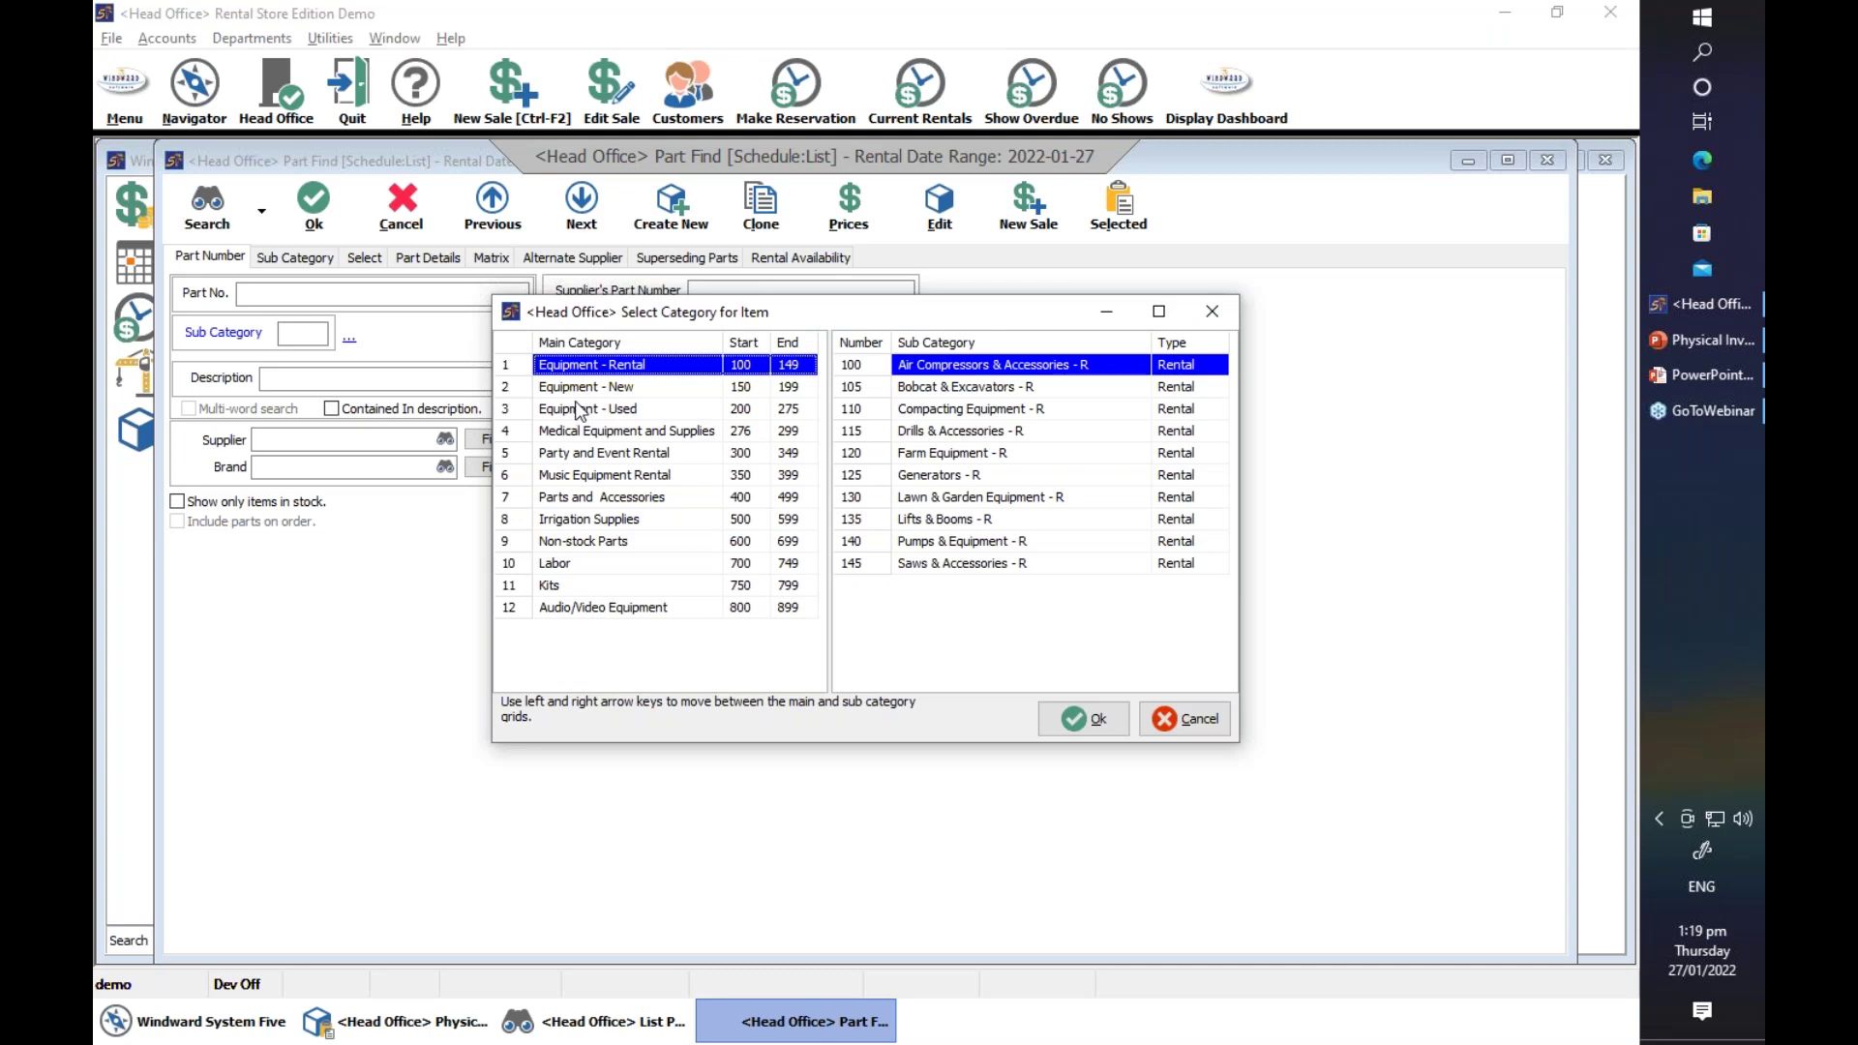
left_click(1163, 726)
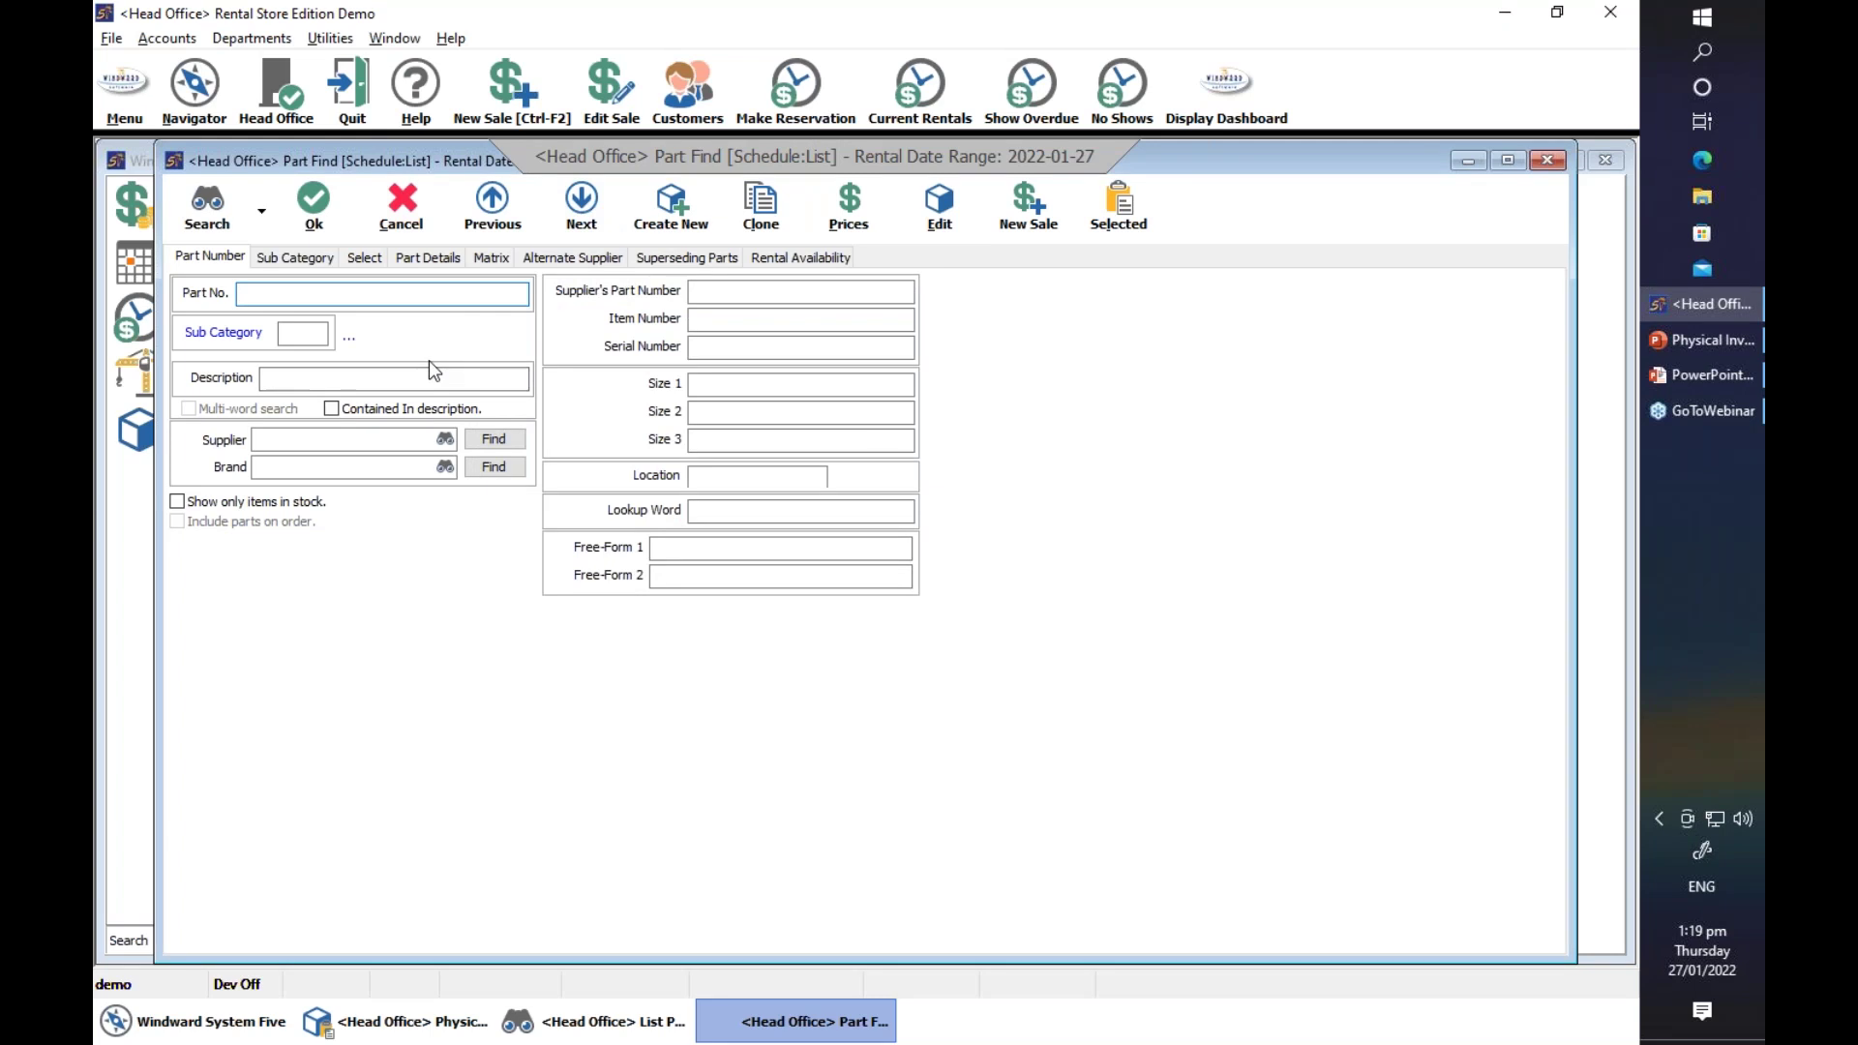
left_click(397, 215)
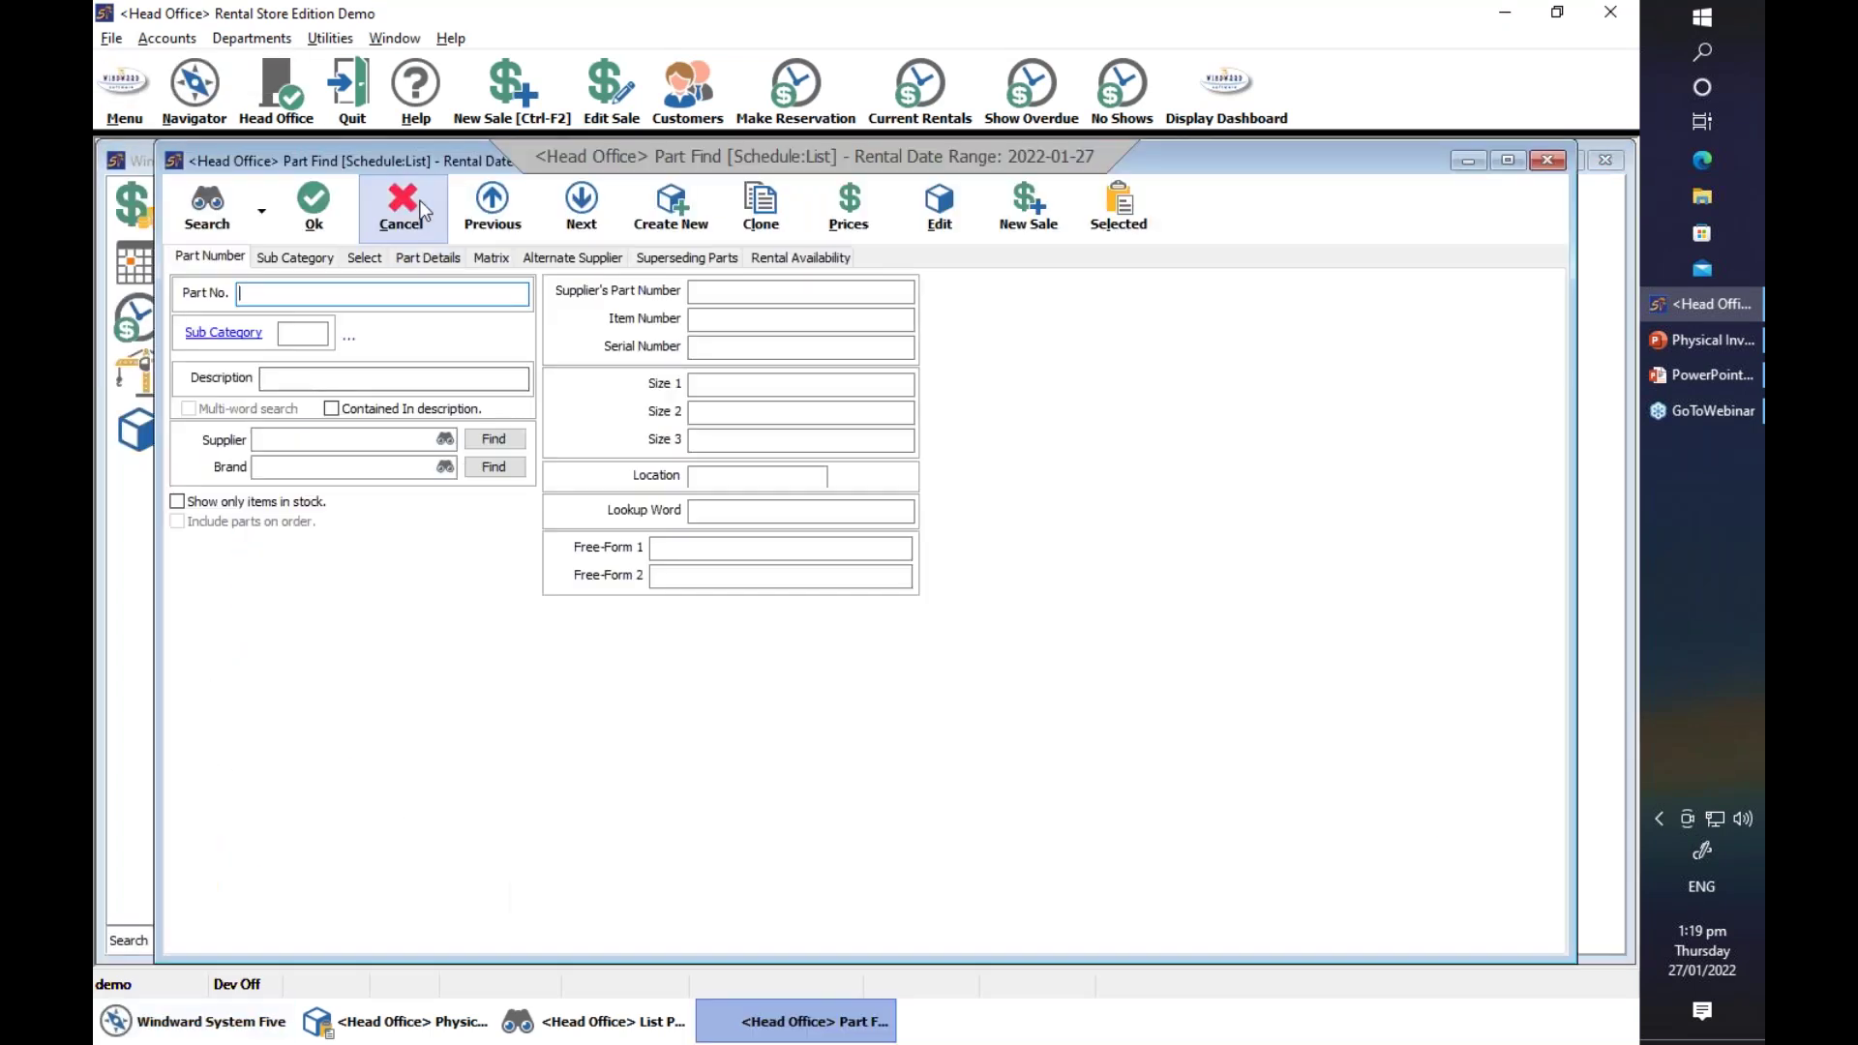
left_click(422, 211)
- Open the Setup Wizard and search its setting titles for "serial number" to examine the Inventory Options 1 page
scroll(513, 581, "down", 10)
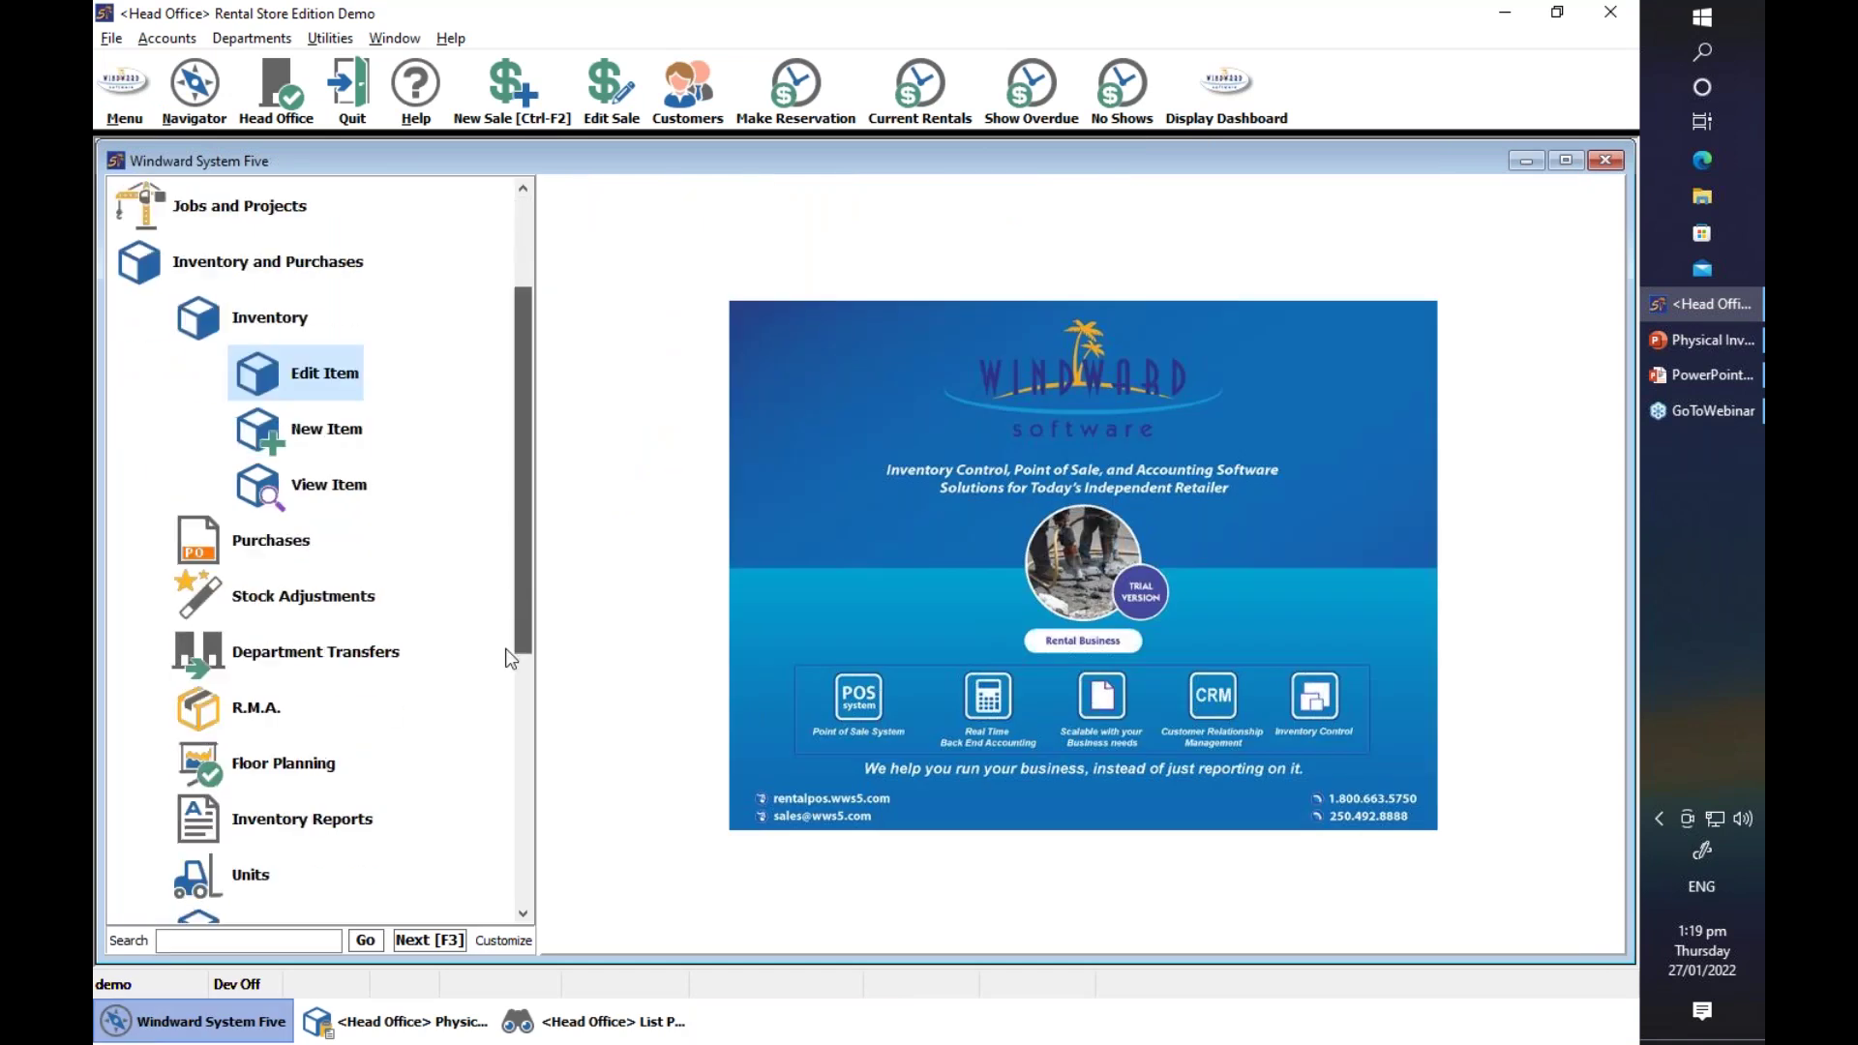
left_click(213, 770)
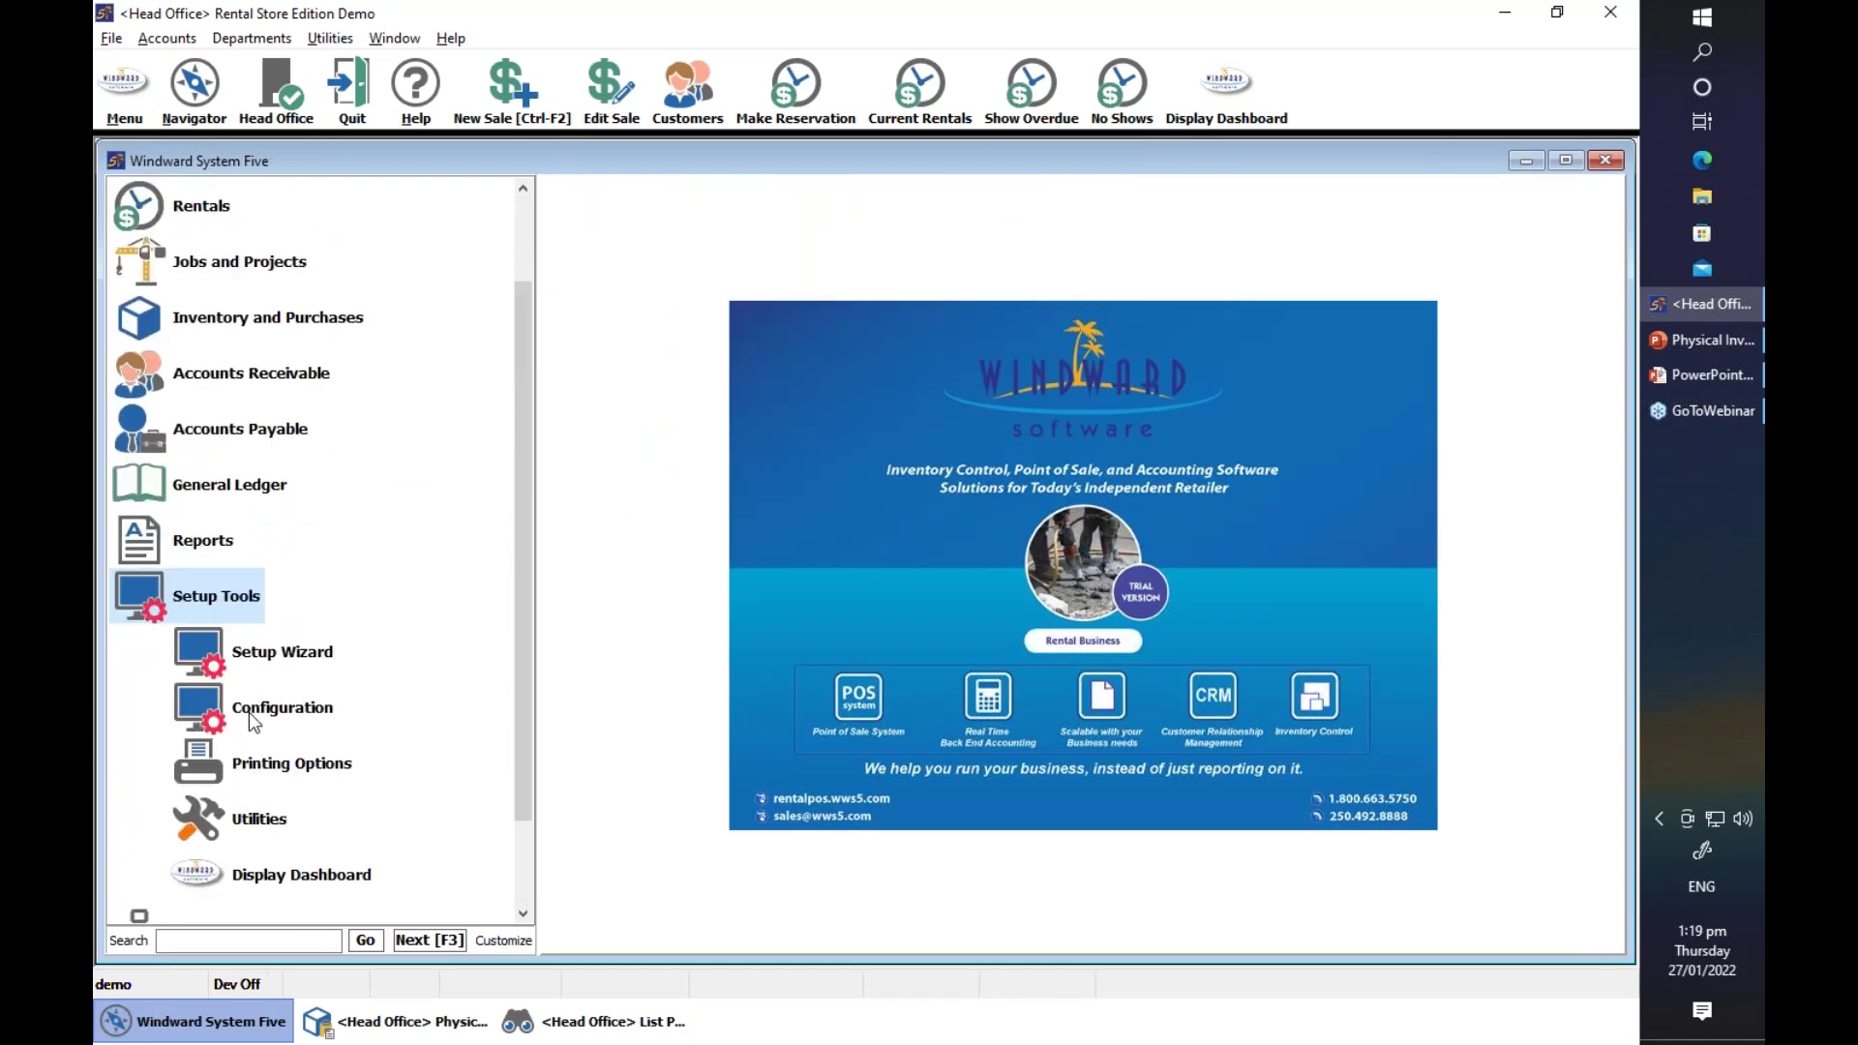
left_click(287, 658)
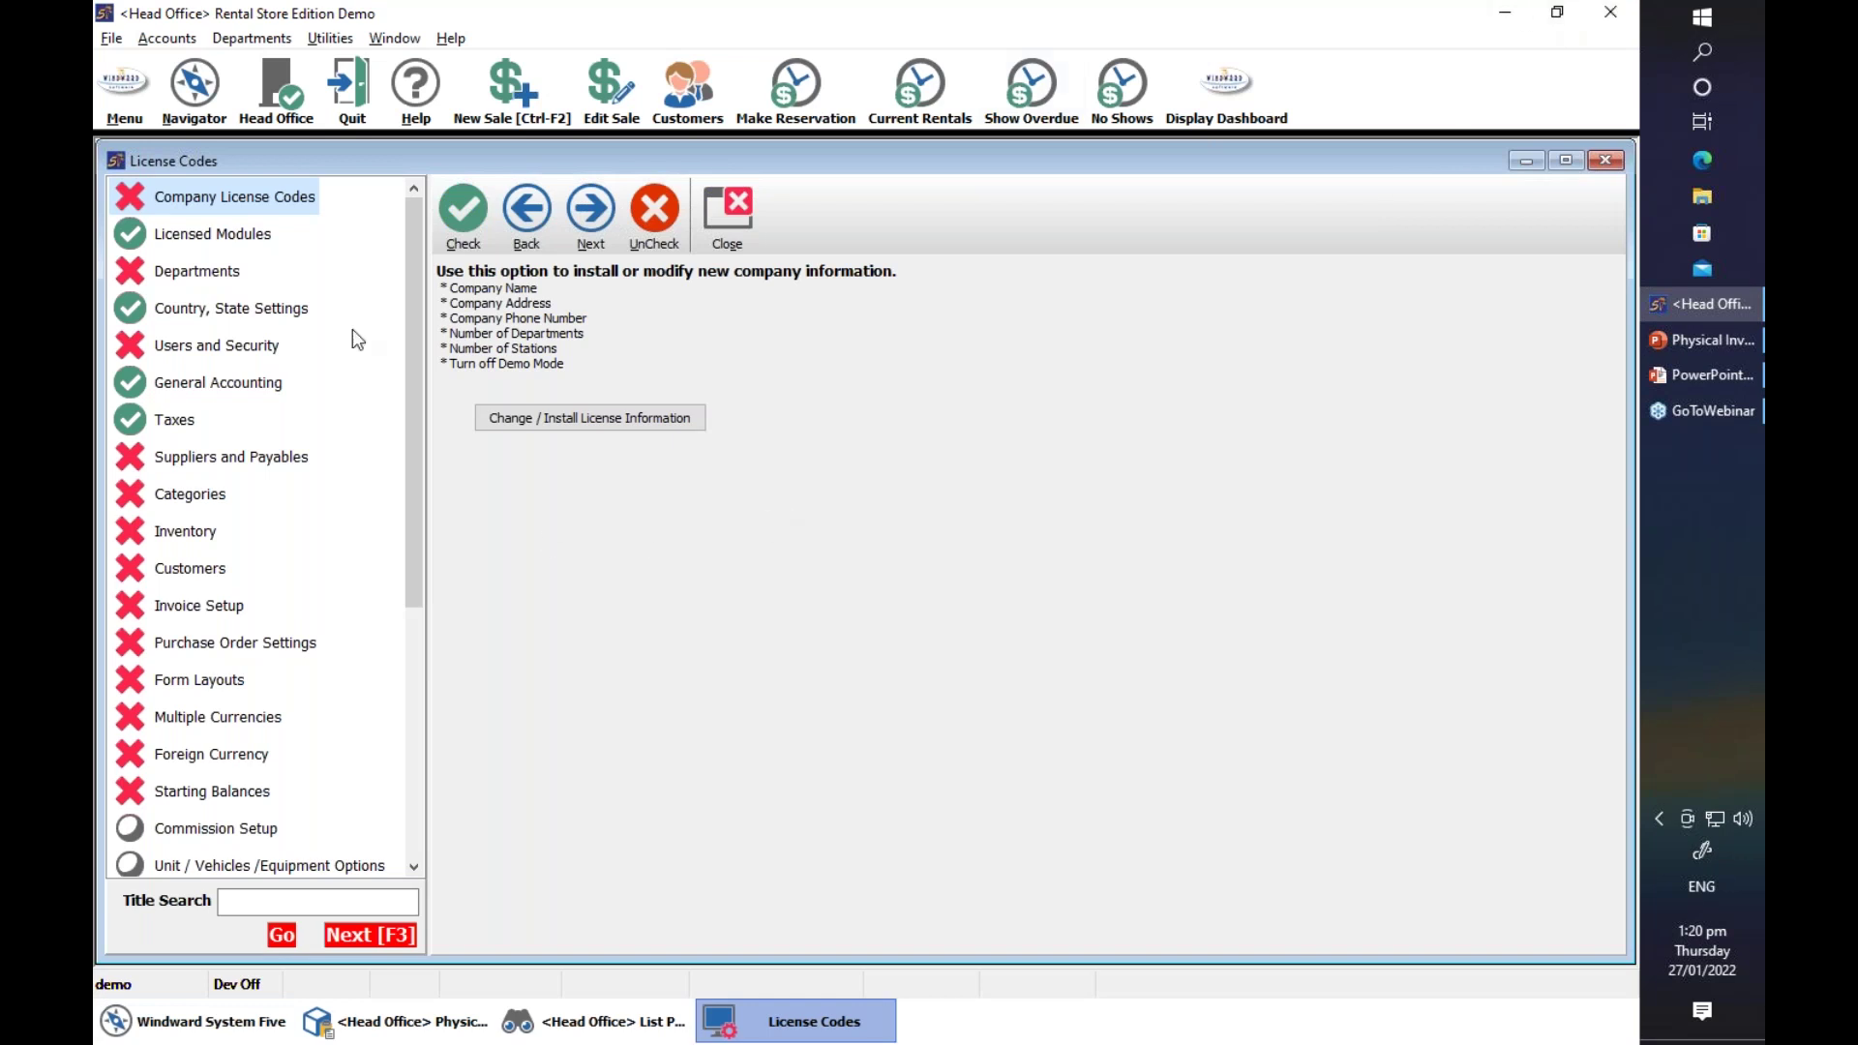
left_click_drag(408, 315, 364, 550)
scroll(364, 549, "up", 4)
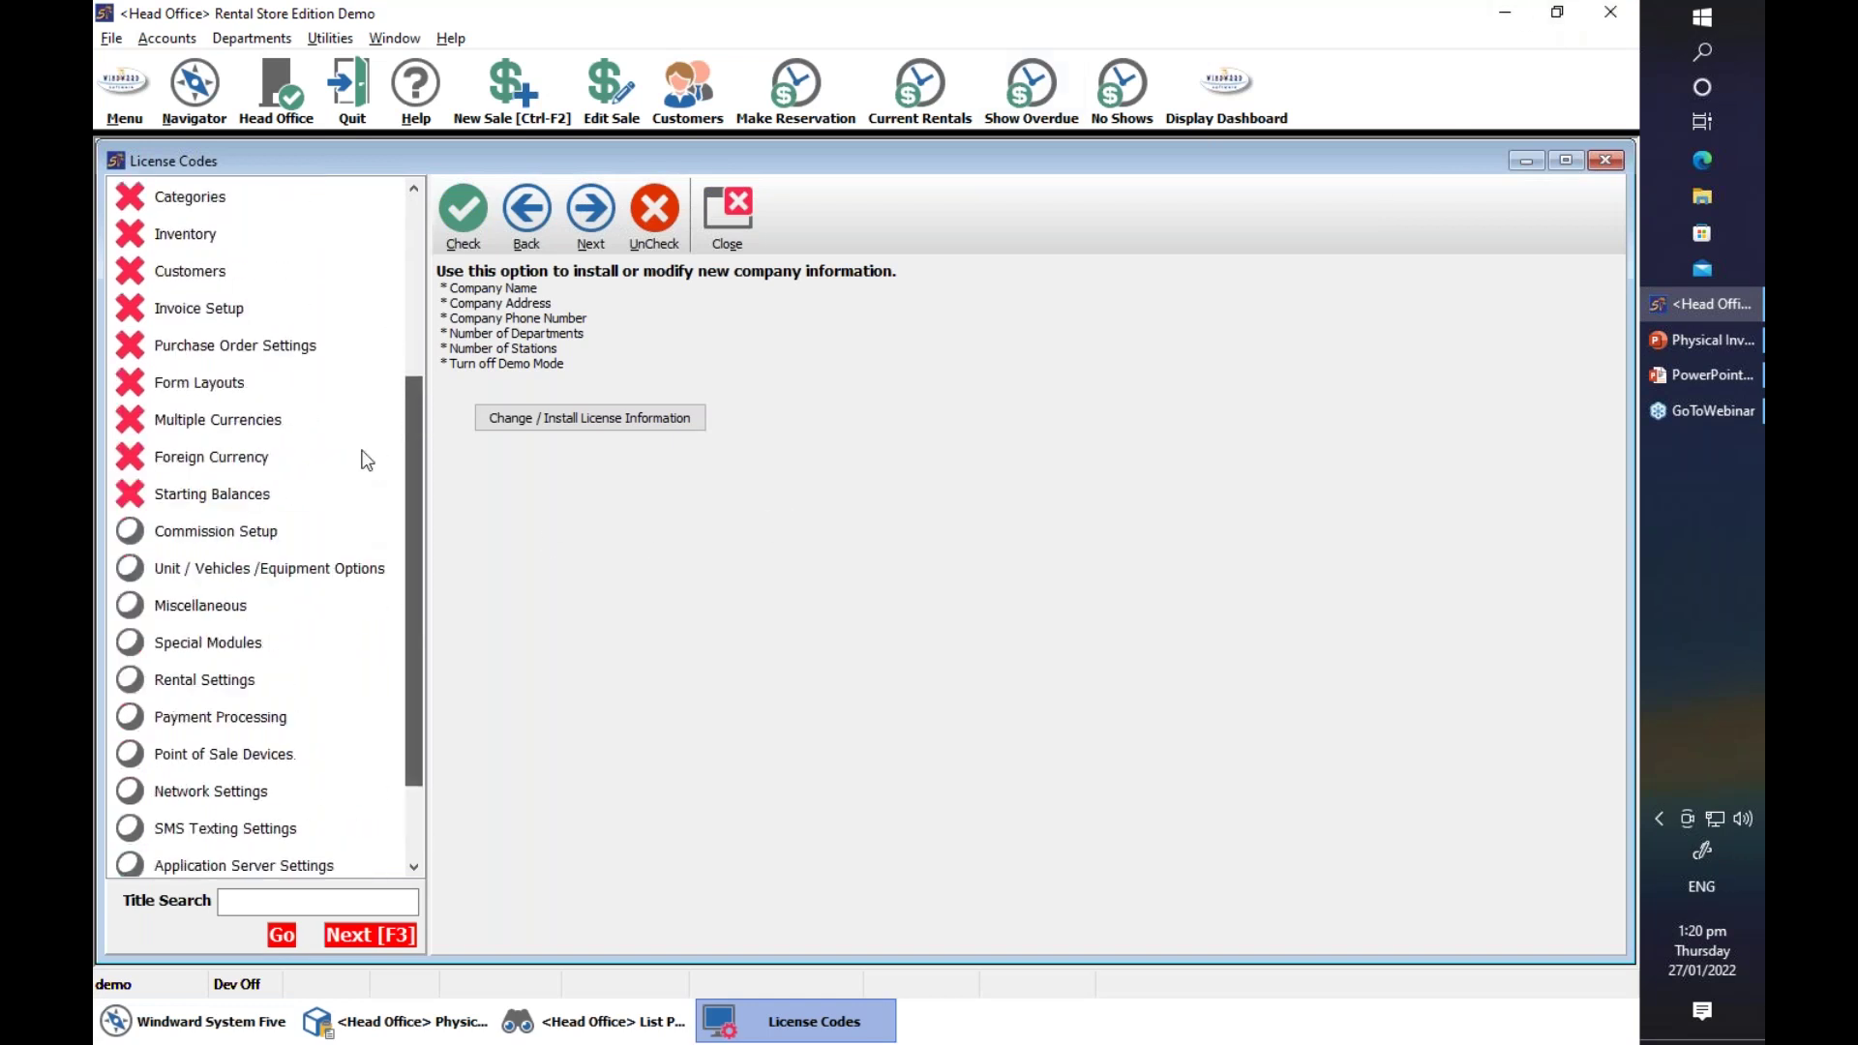
left_click(347, 911)
type("seria")
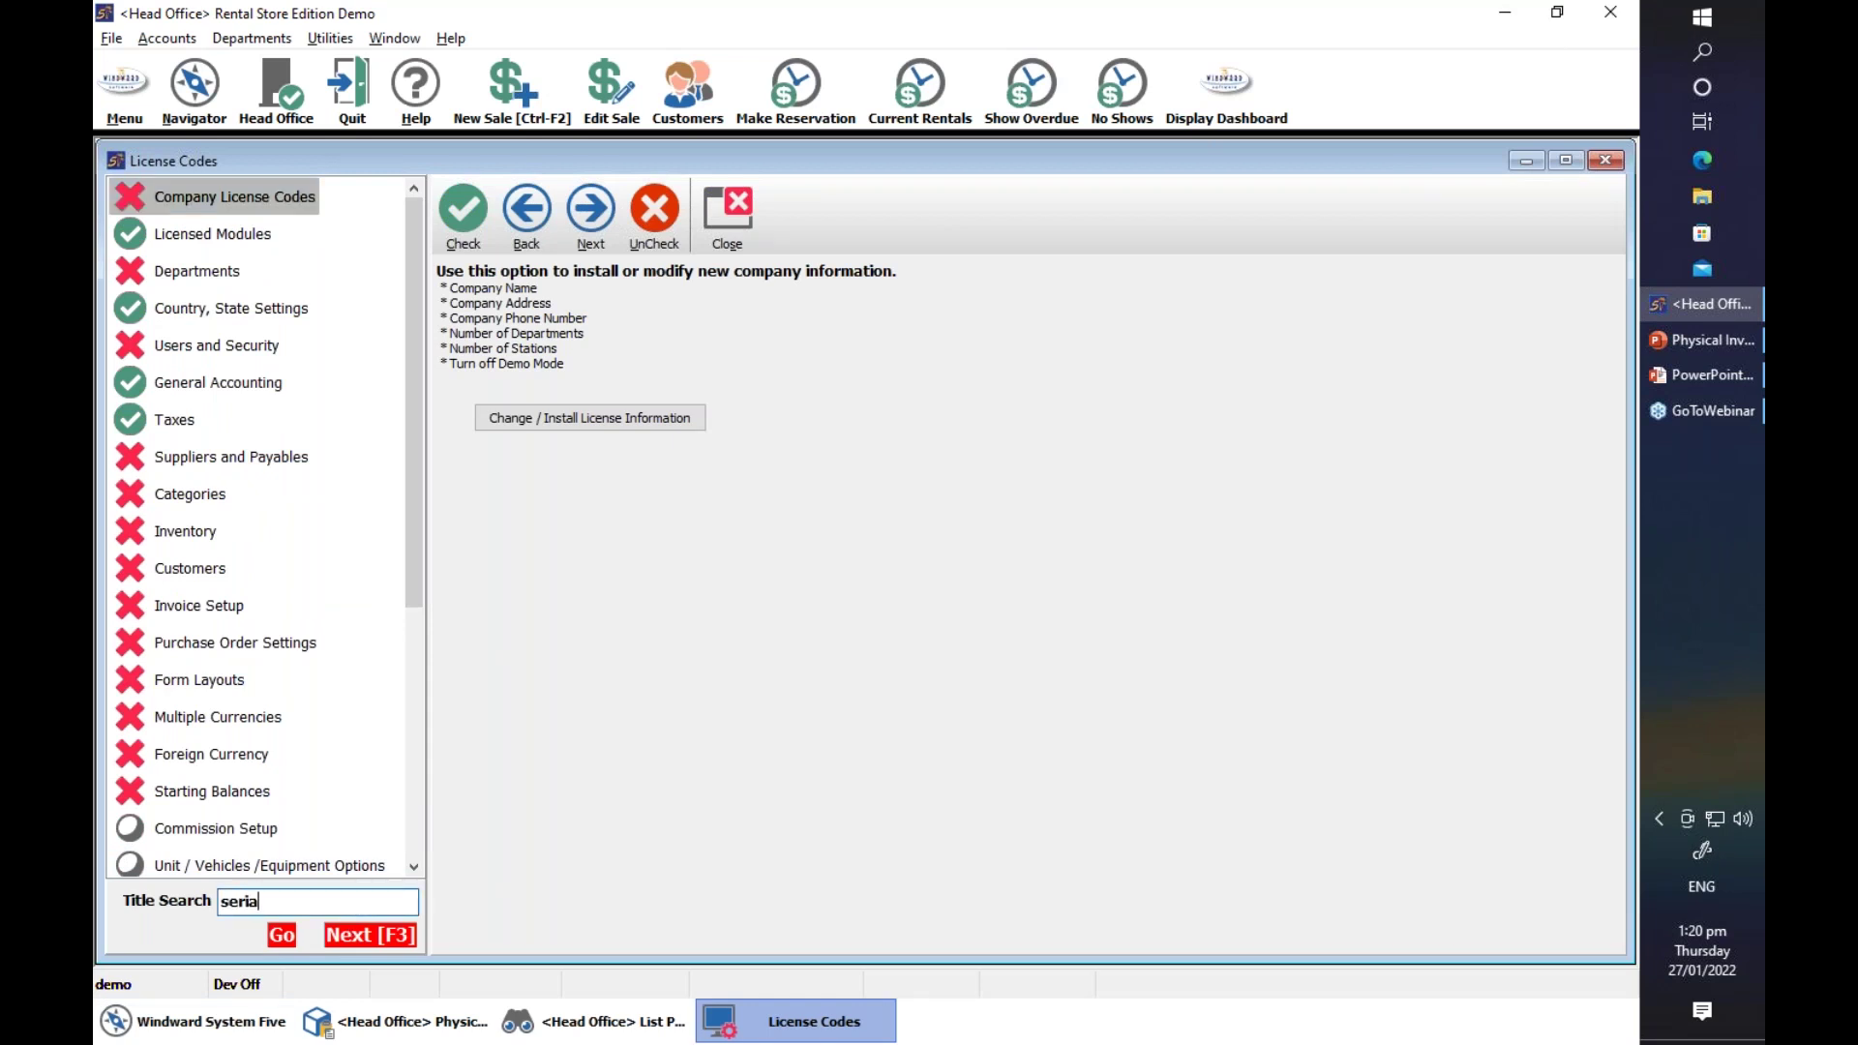
type("l number")
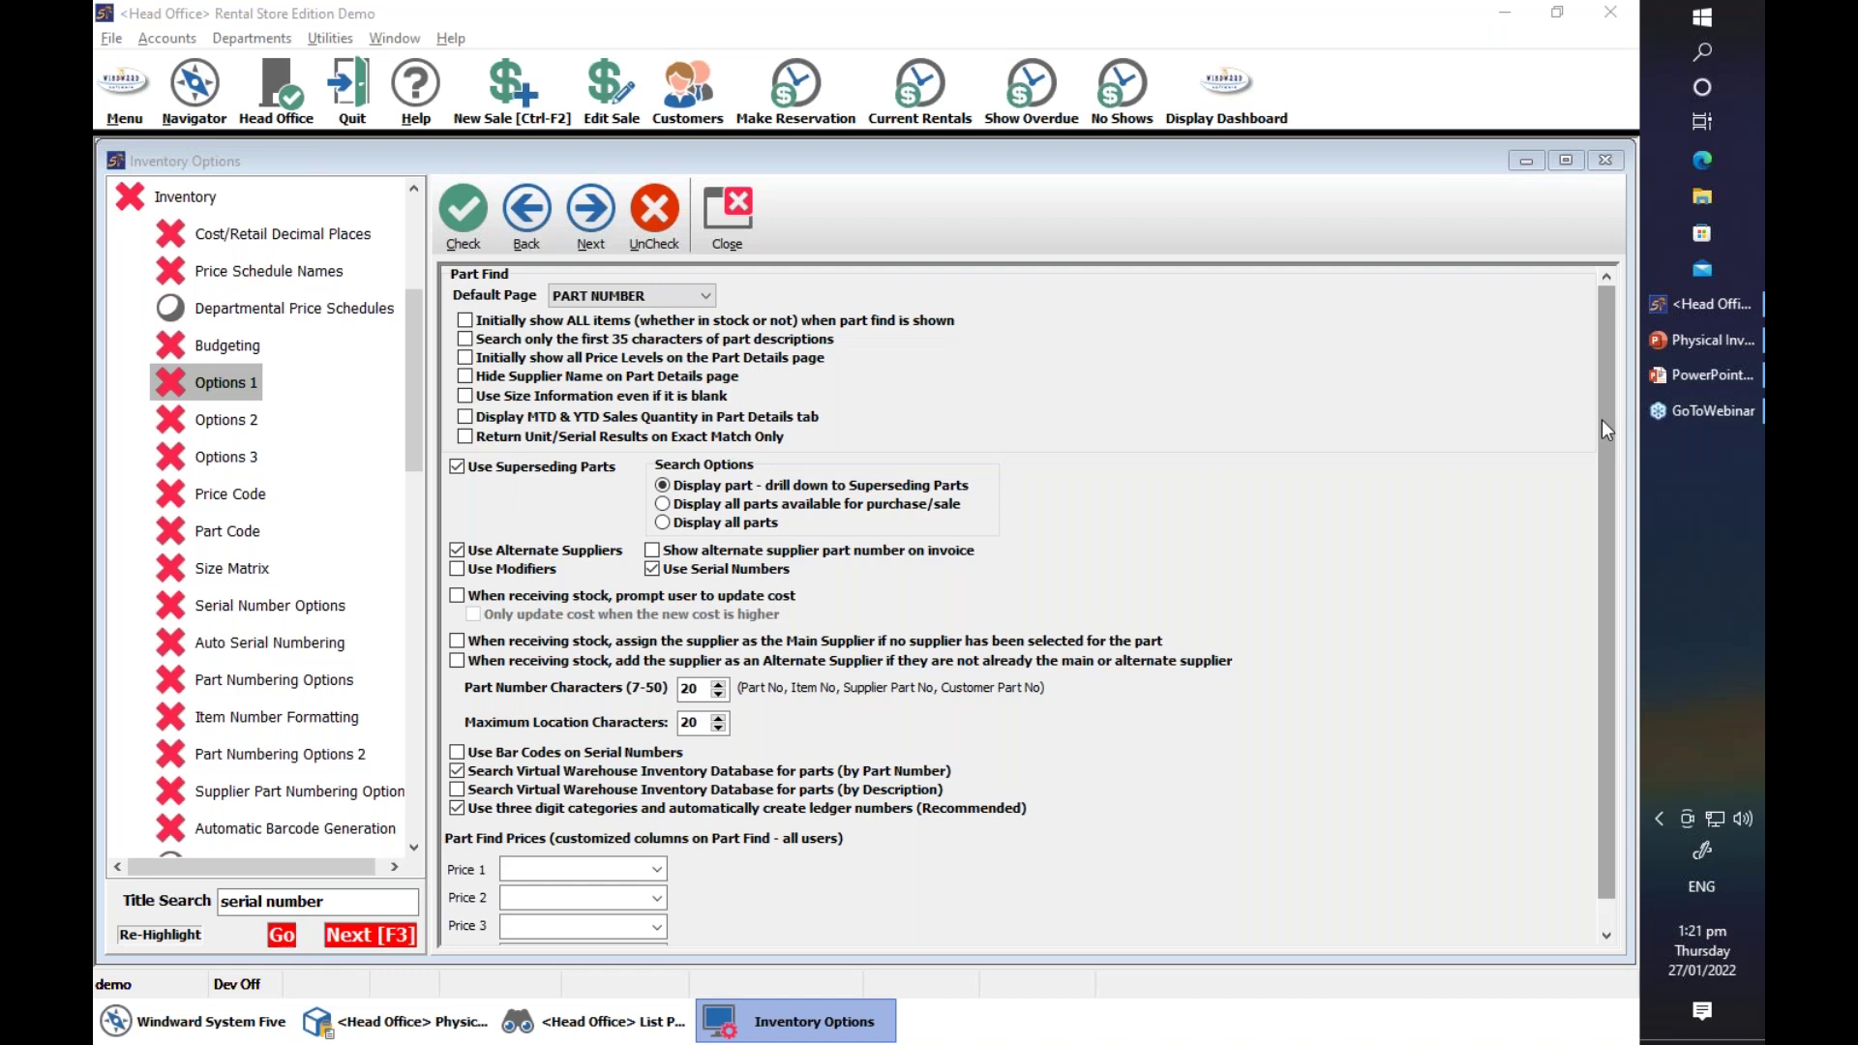
- Look over the Scan Batch and Count Entry pages of Physical Inventory Count, and close it
left_click(575, 1025)
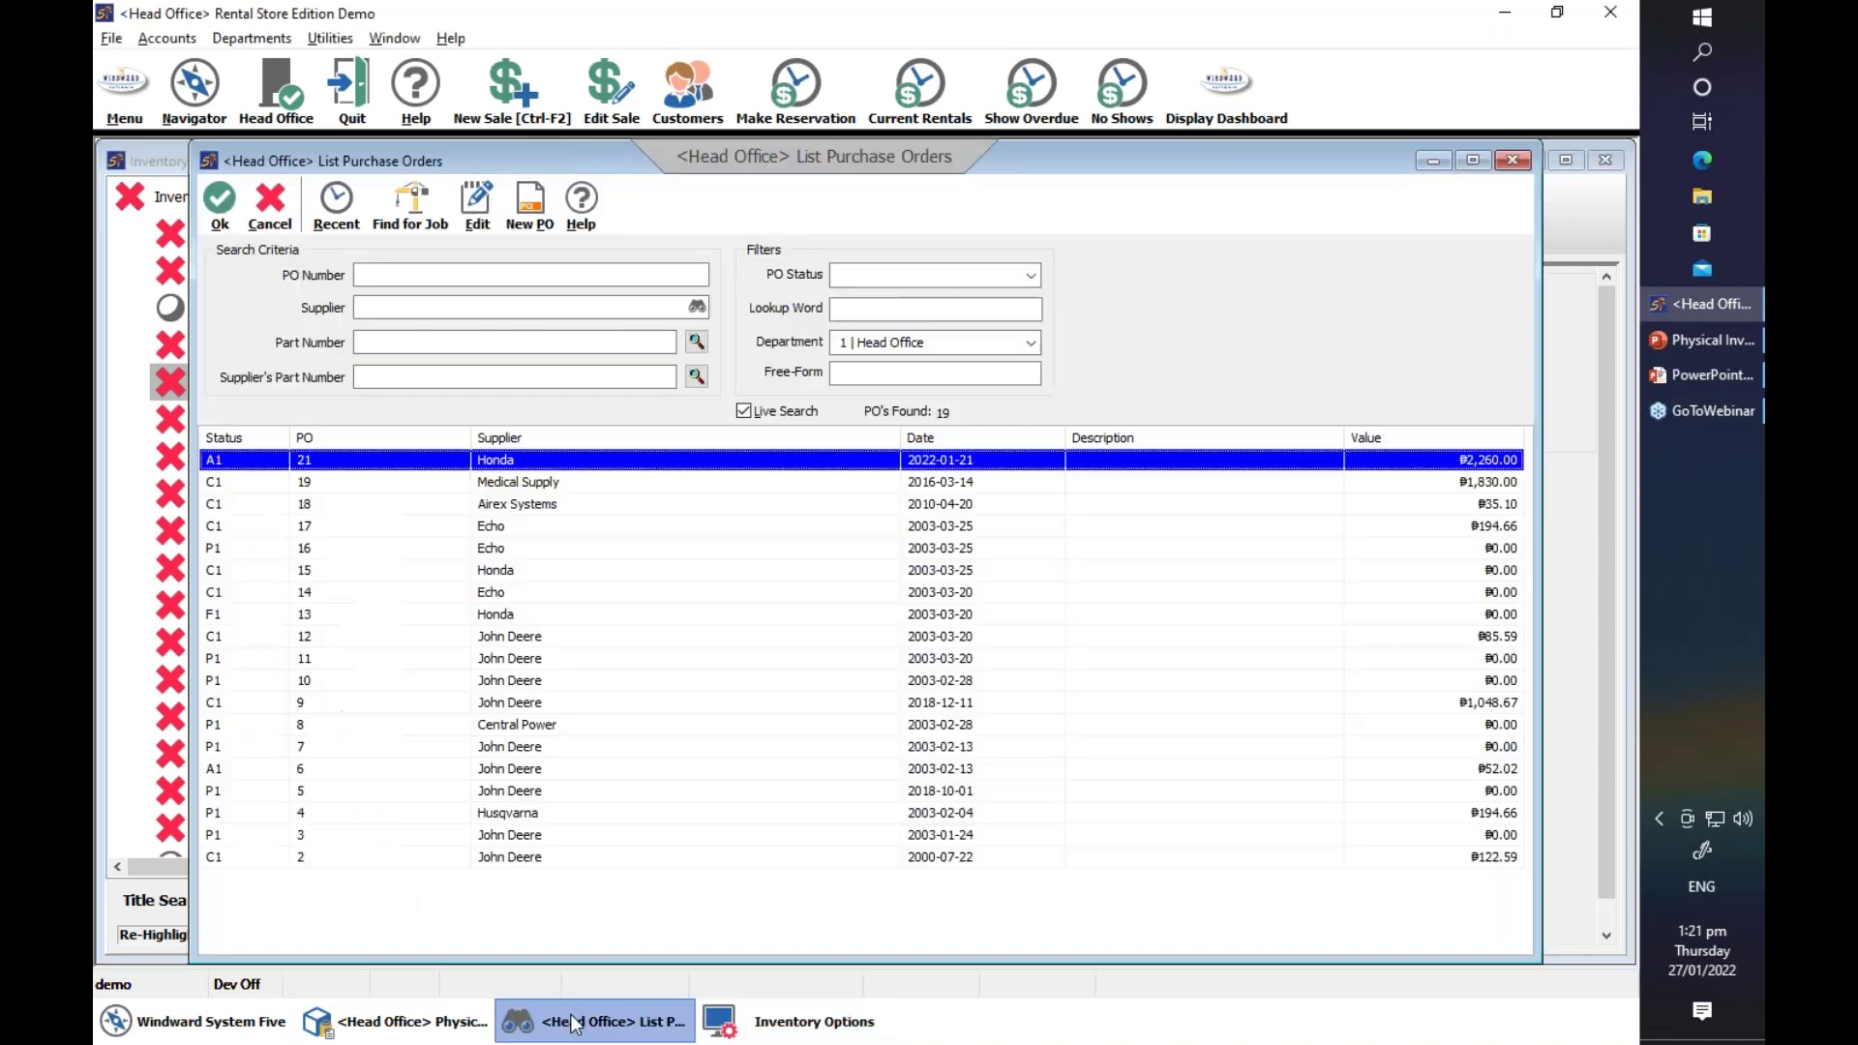
left_click(467, 1024)
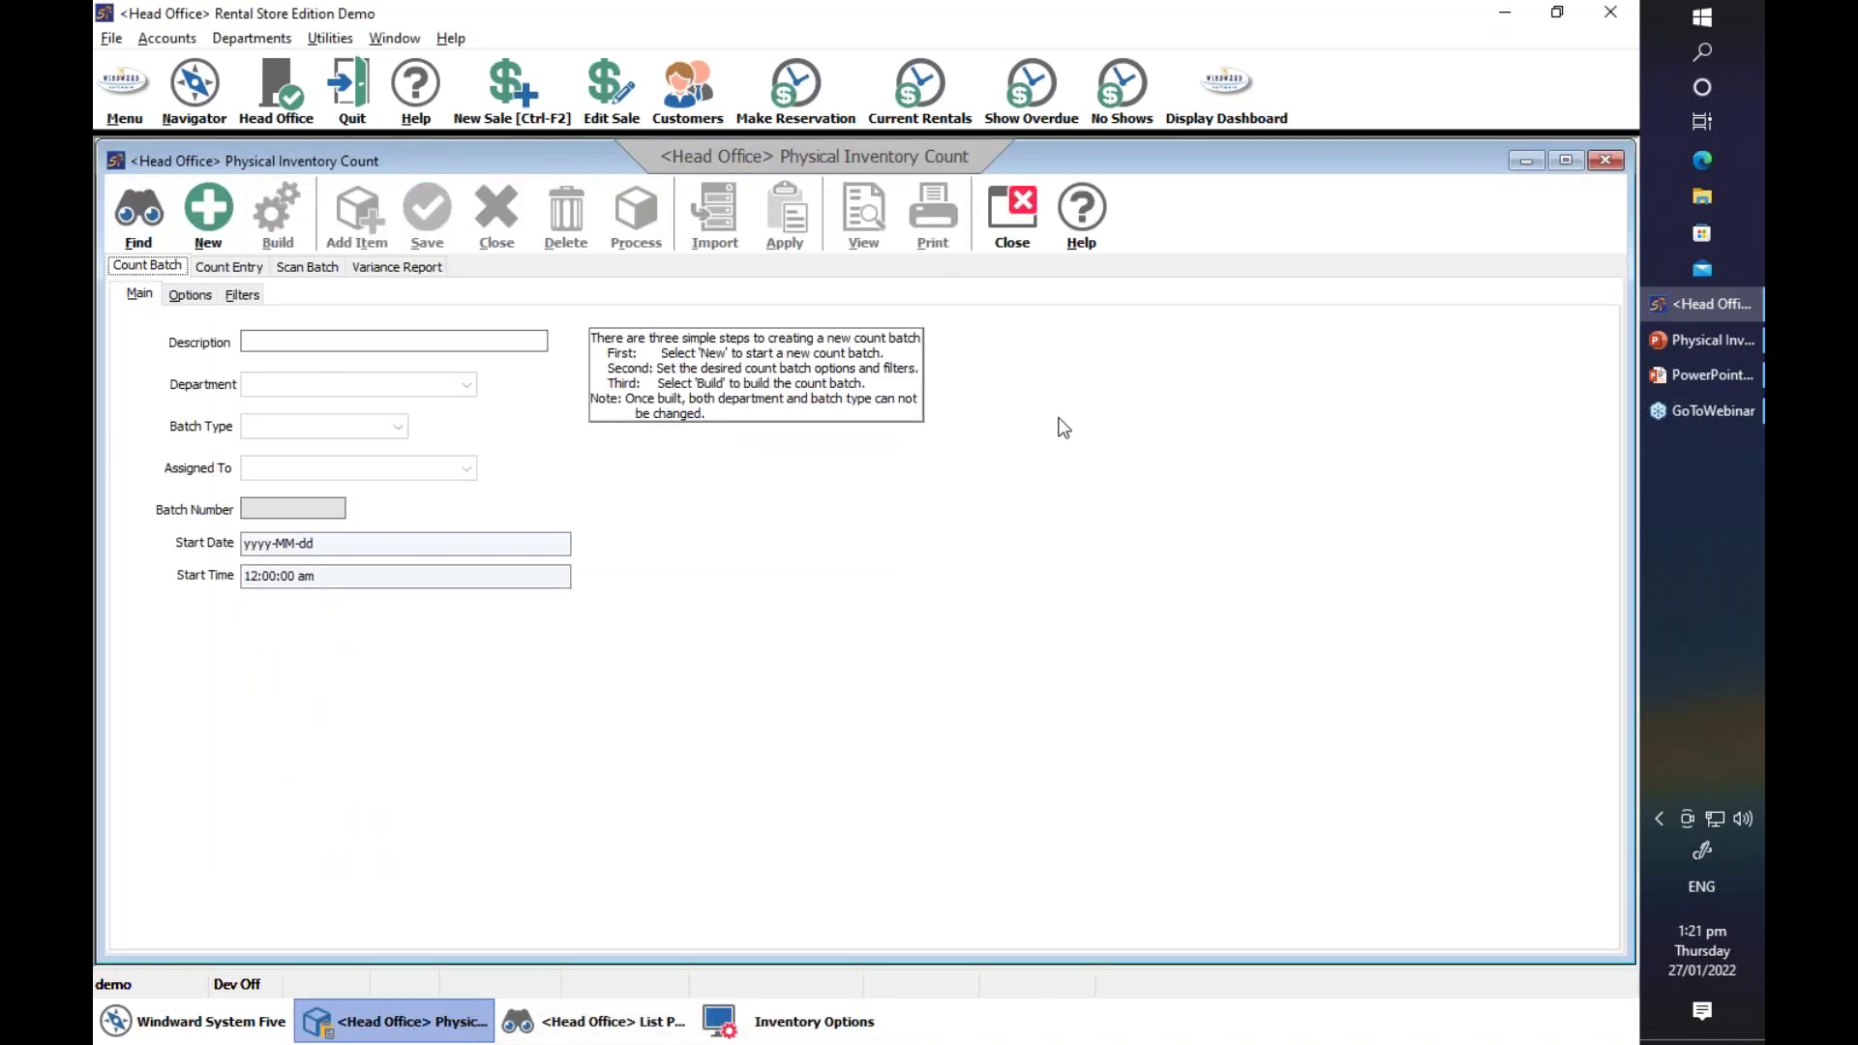
left_click(312, 271)
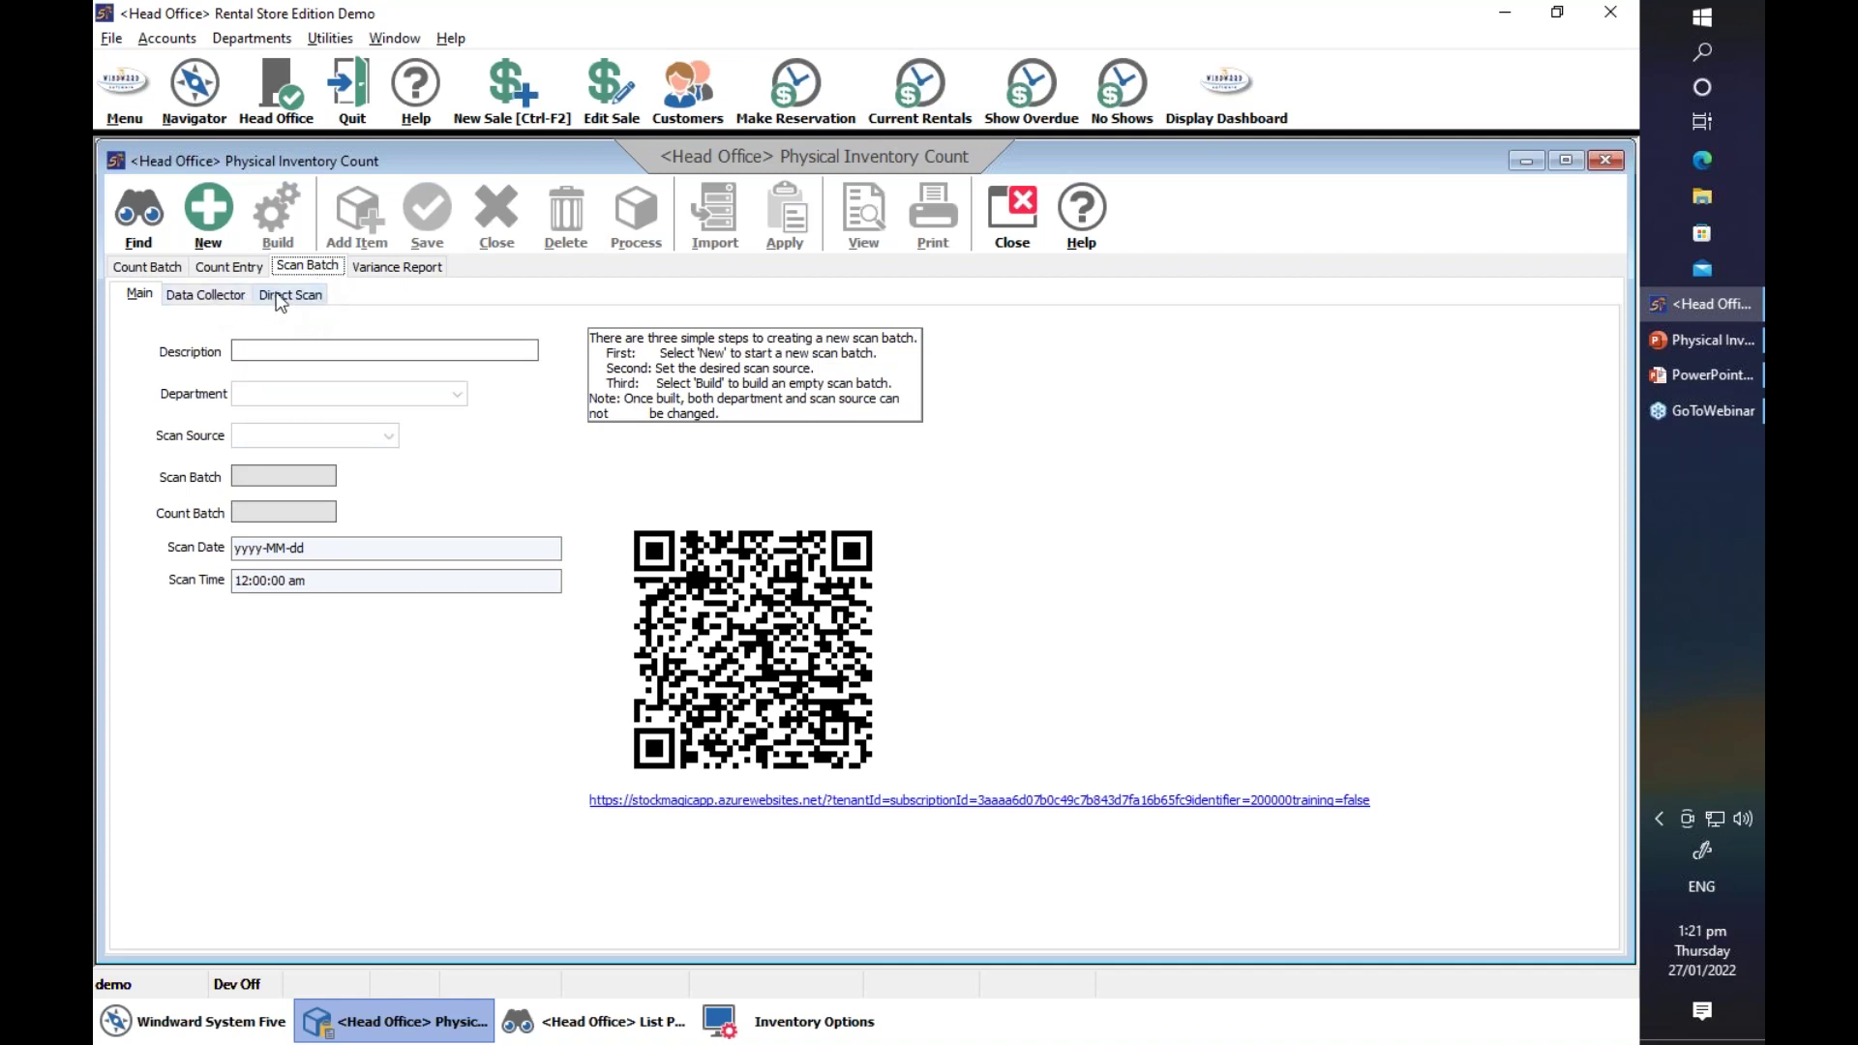
left_click(230, 263)
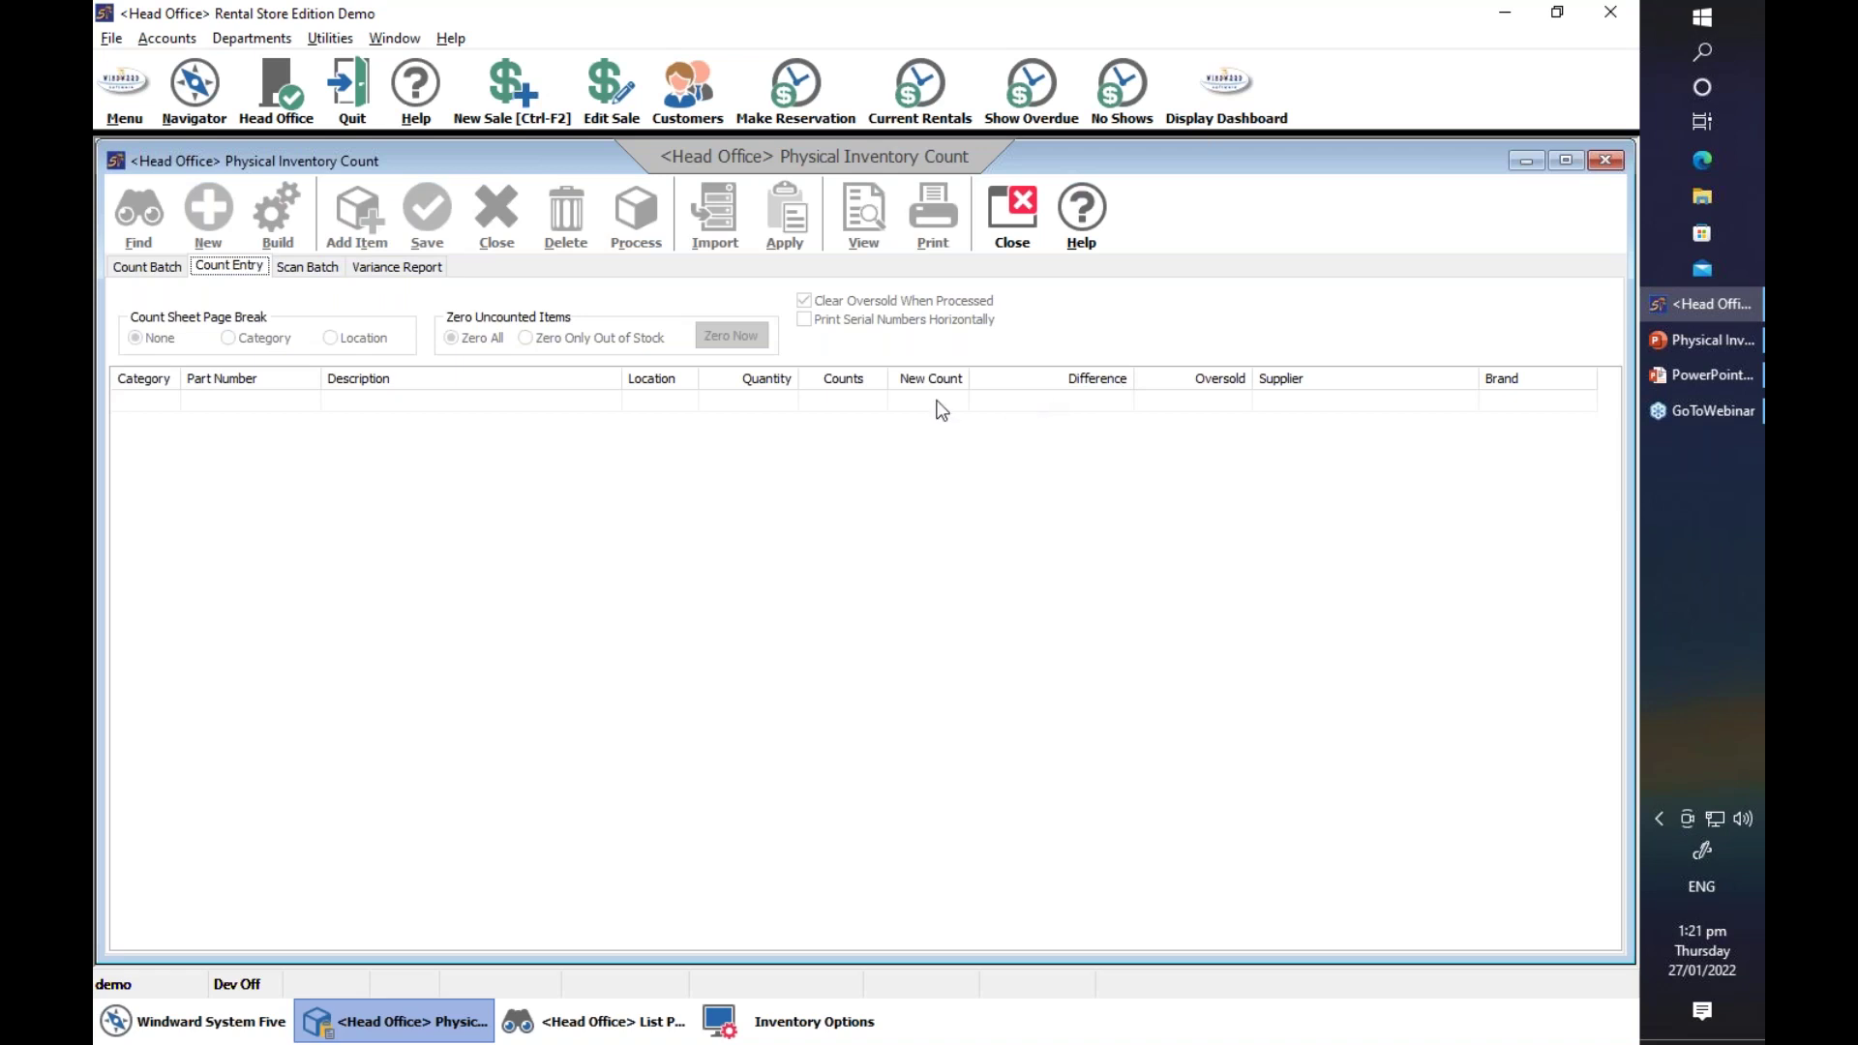
left_click(1028, 194)
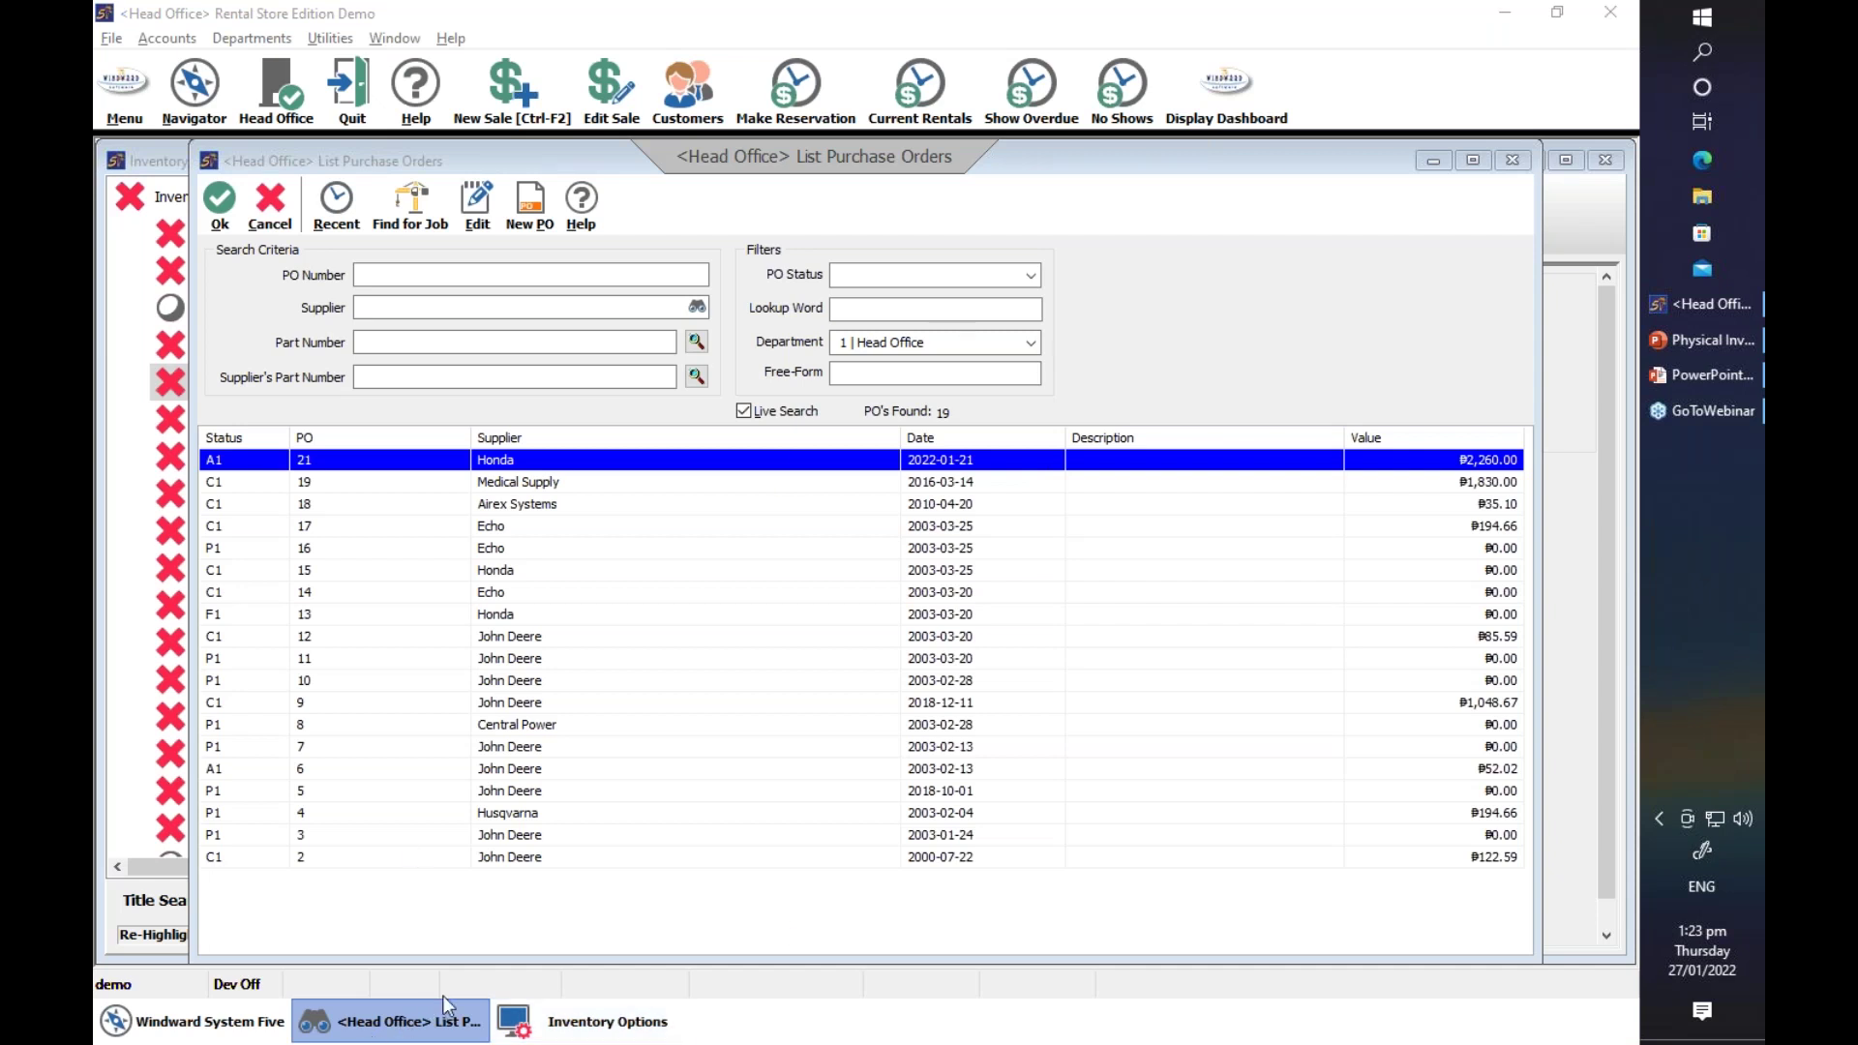
- Return to the Inventory Options setup window and bring up the Navigator
left_click(554, 1026)
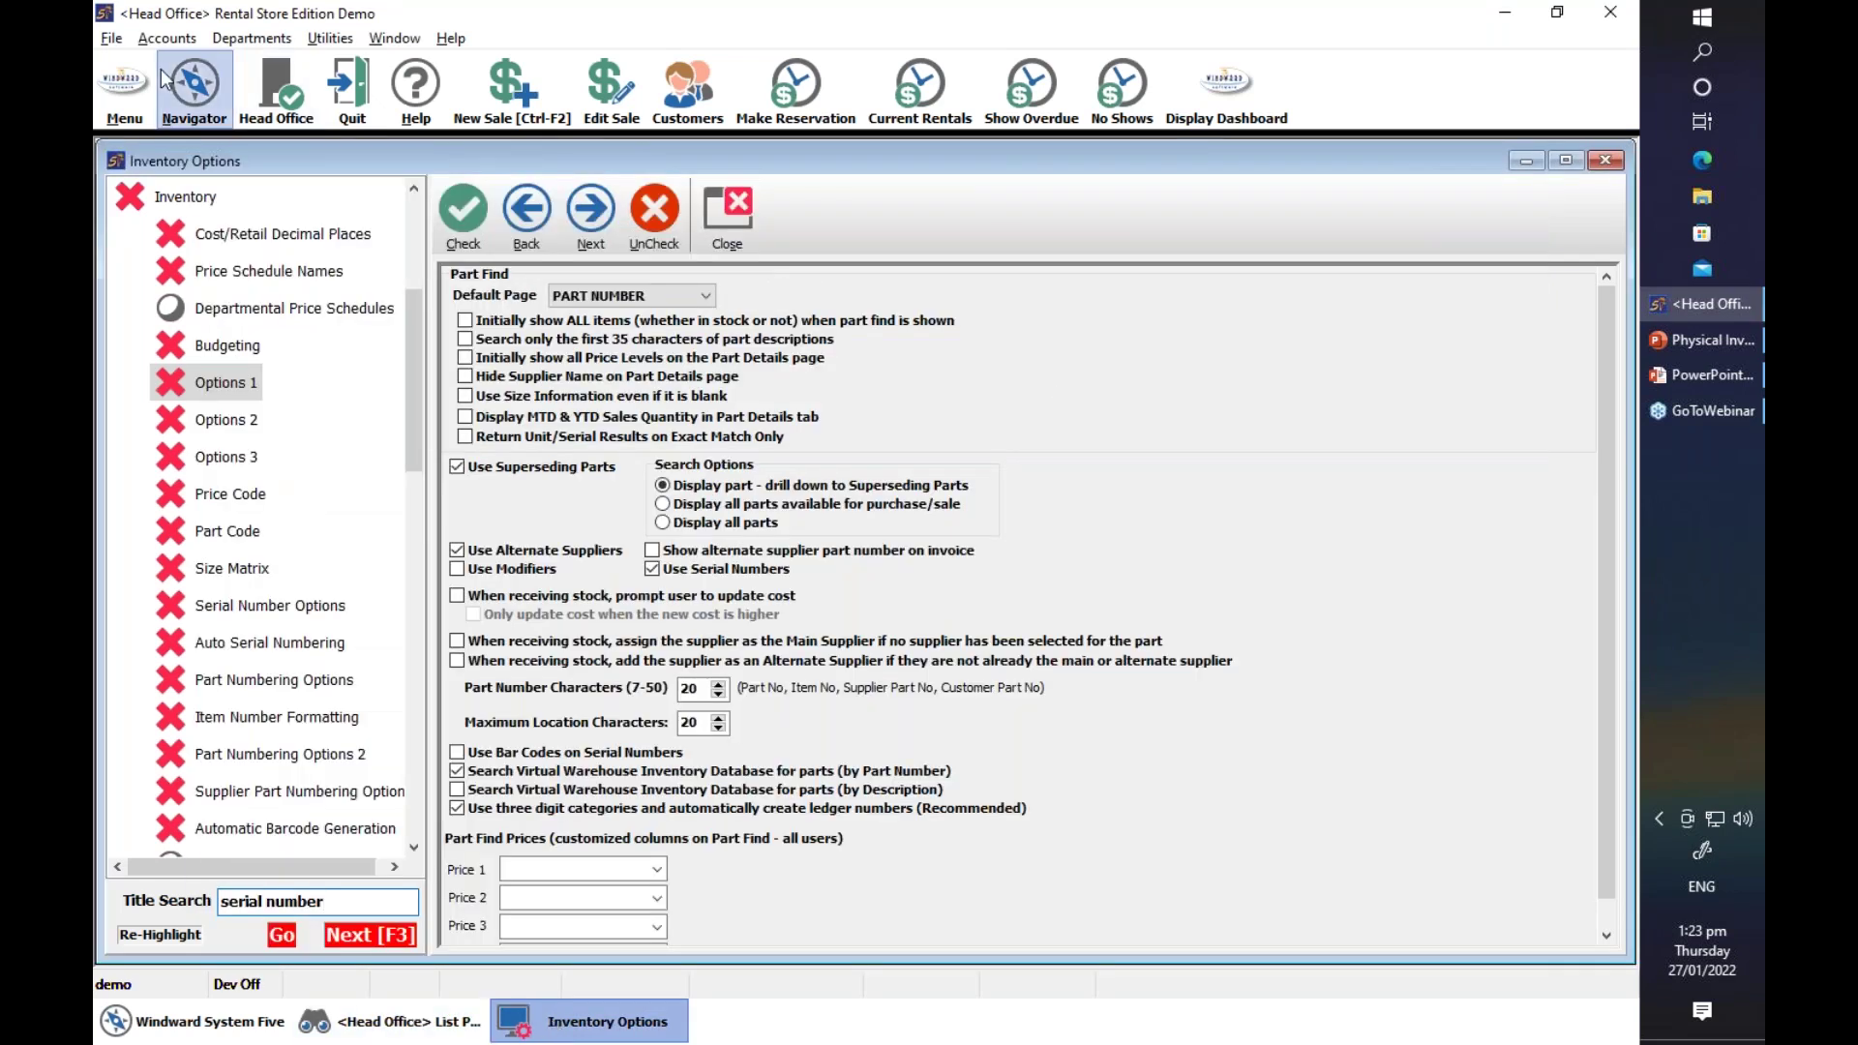
left_click(193, 85)
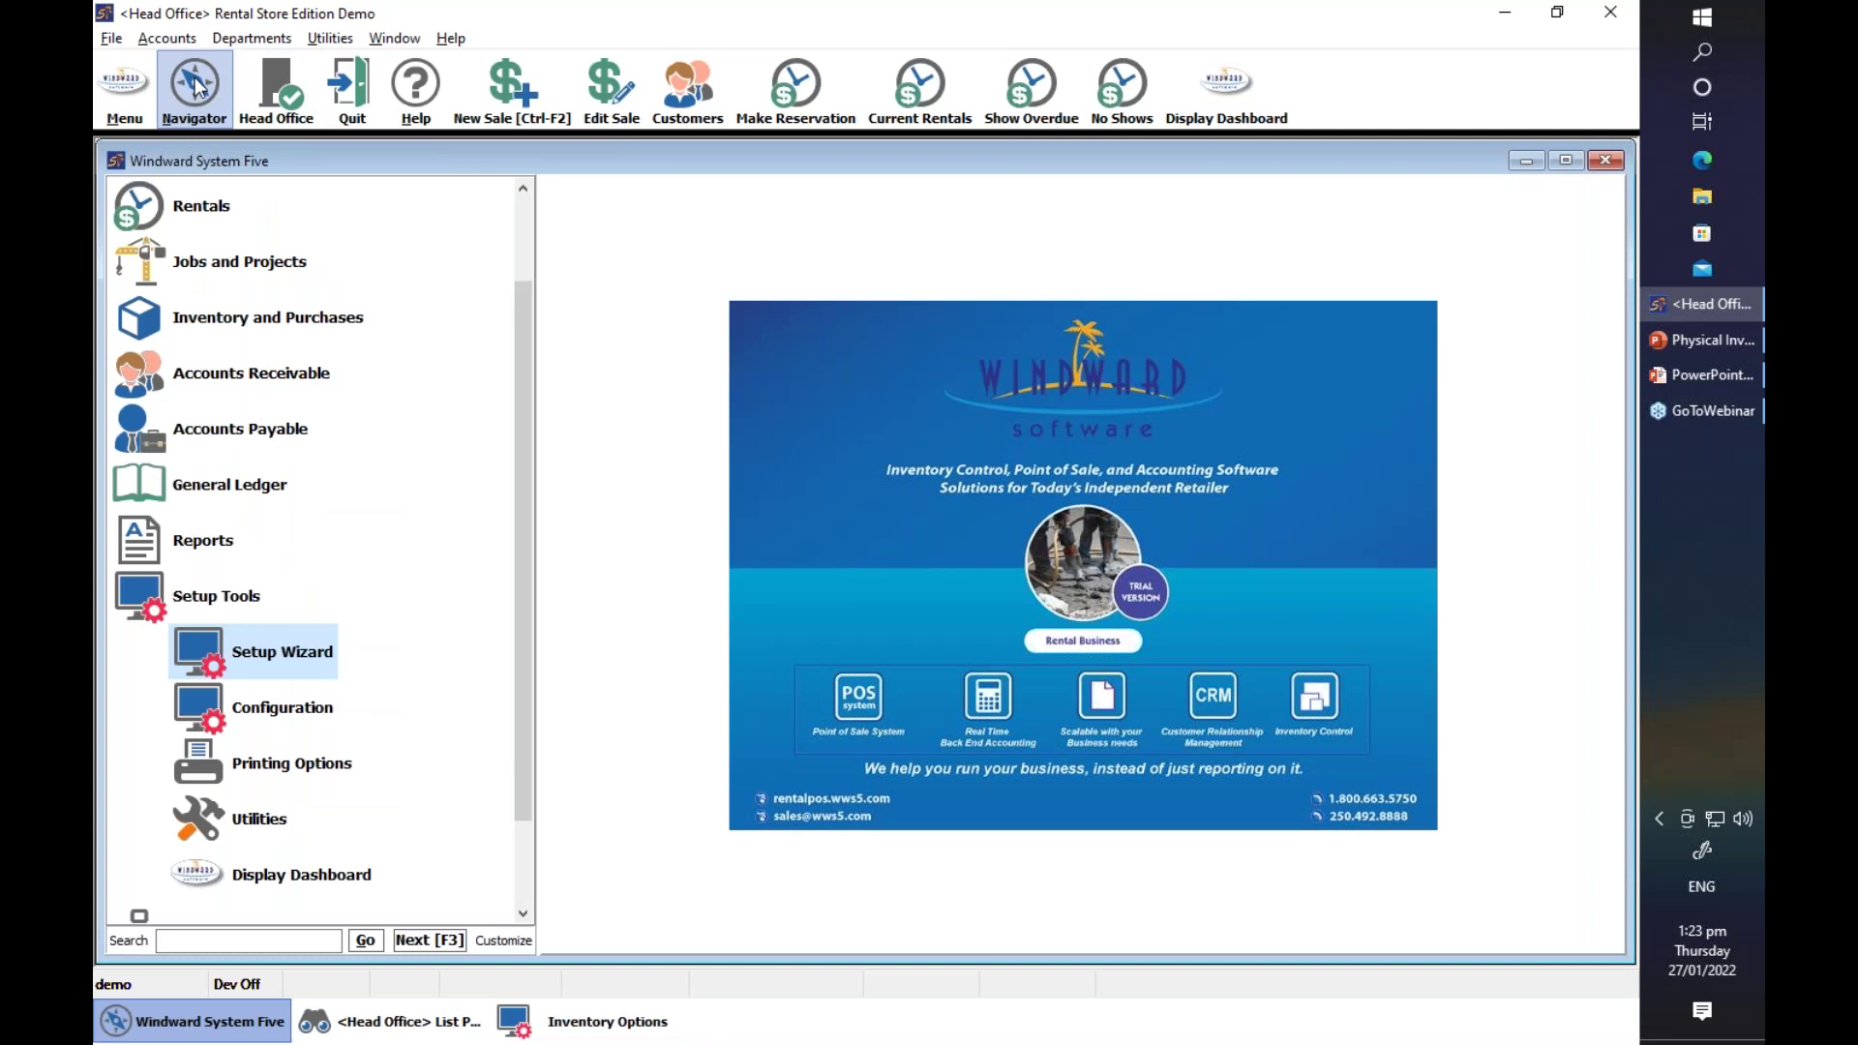